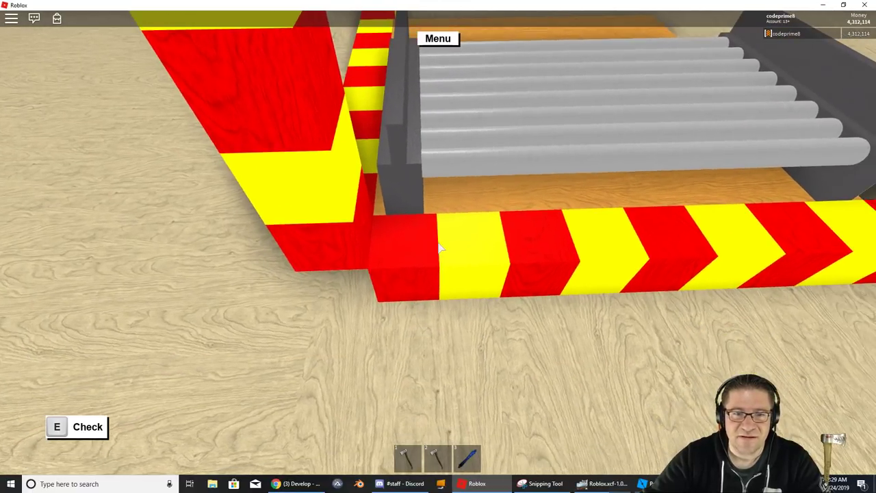
- Examine the reference conveyor in the game, covering its rollers, side plates, wooden base and striped border beams
{"action": "key", "text": "a"}
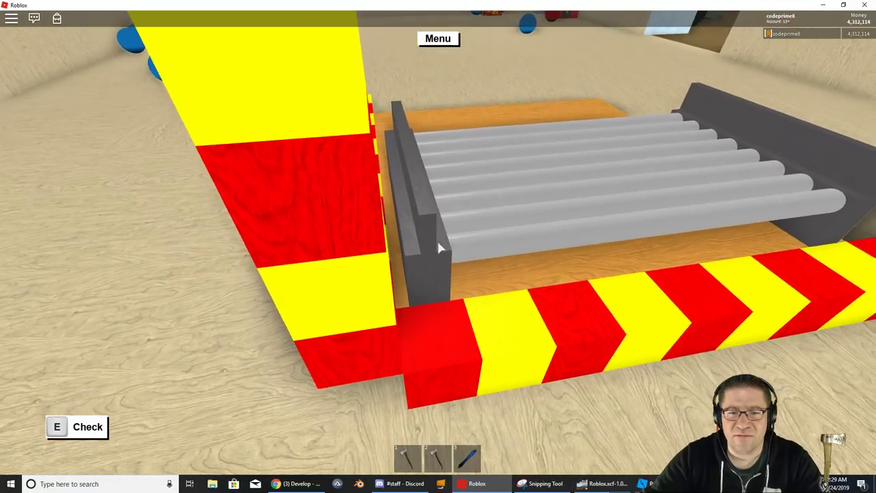
{"action": "key", "text": "d"}
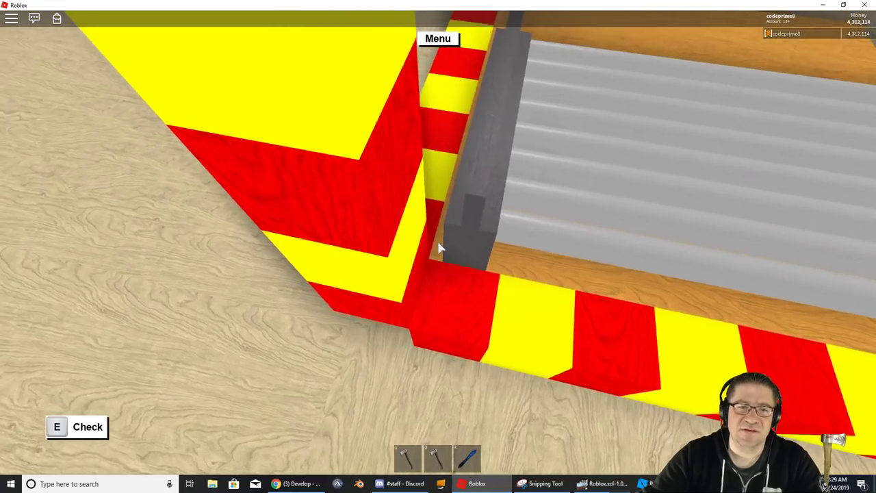
{"action": "key", "text": "a"}
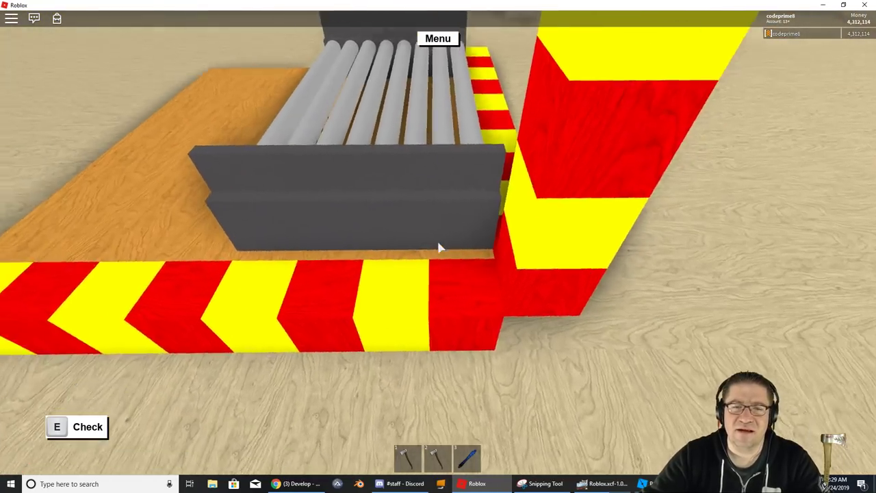
{"action": "key", "text": "d"}
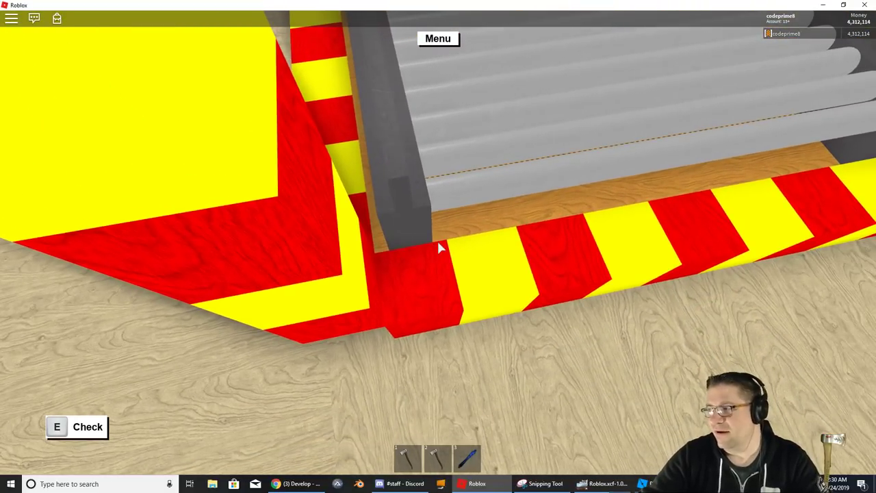
{"action": "key", "text": "d"}
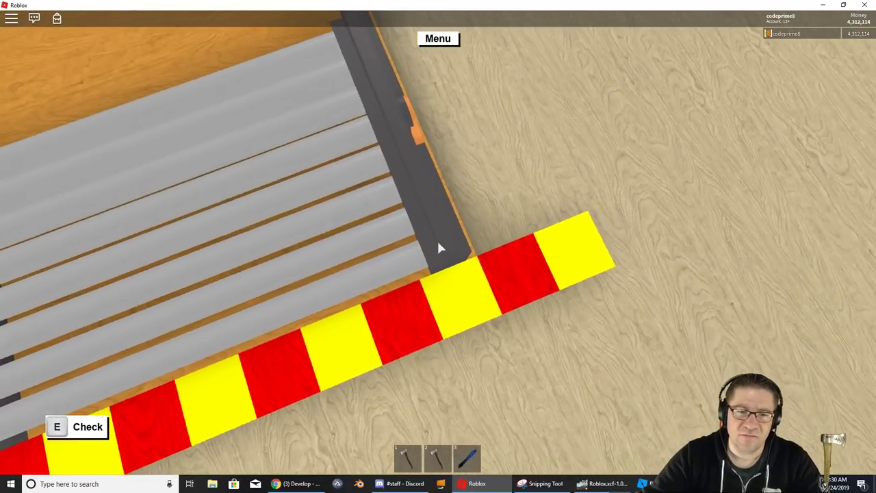
{"action": "key", "text": "d"}
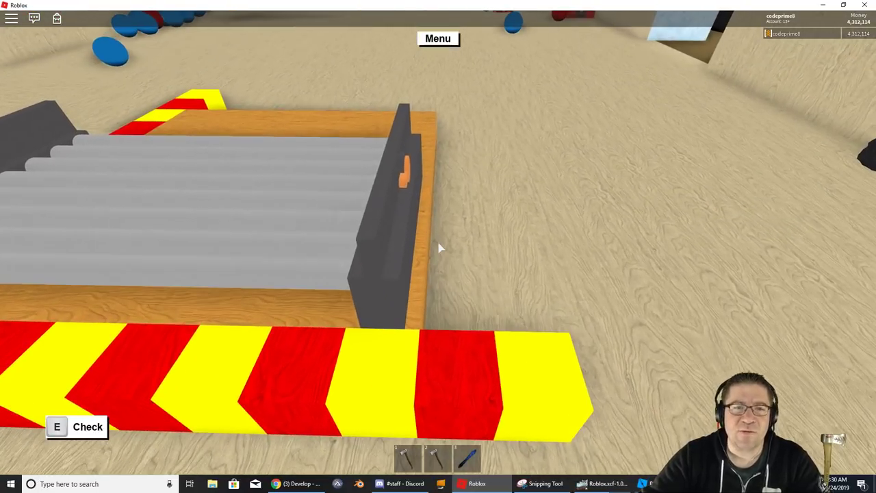
{"action": "key", "text": "w"}
{"action": "key", "text": "a"}
{"action": "key", "text": "s"}
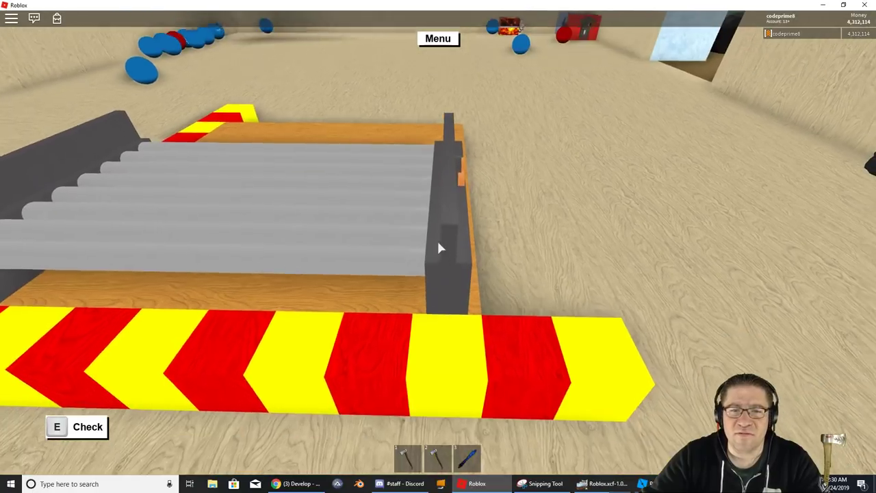
{"action": "key", "text": "d"}
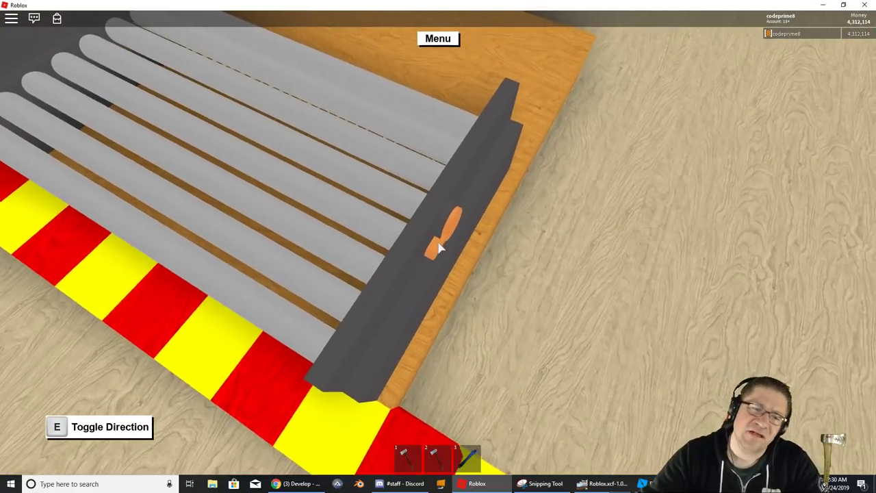
- Toggle the conveyor's direction back and forth with the orange lever on its side plate
{"action": "key", "text": "d"}
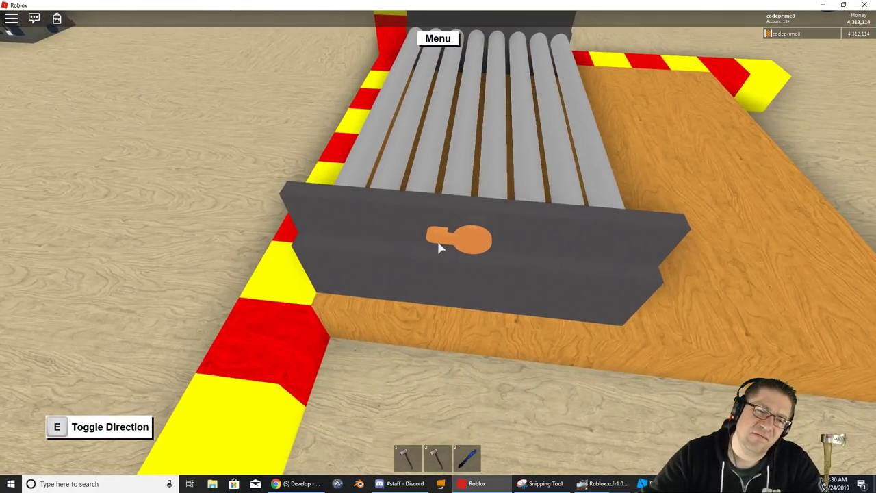
{"action": "key", "text": "e"}
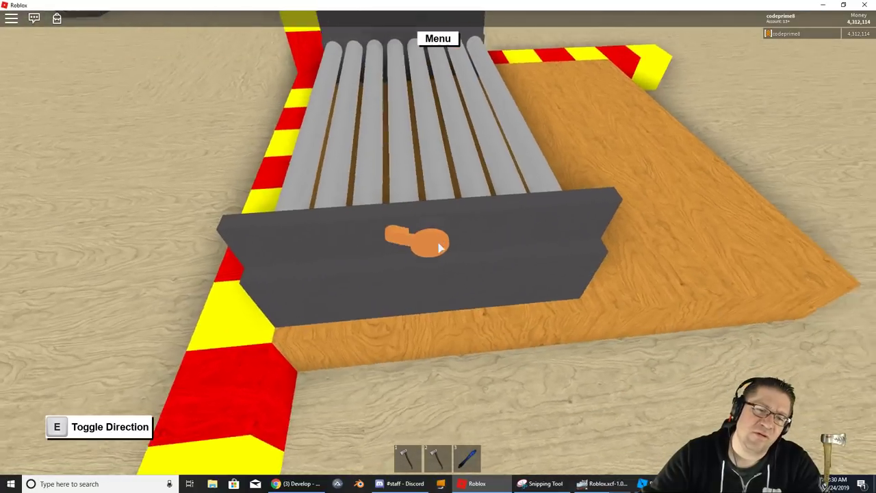
{"action": "key", "text": "e"}
{"action": "key", "text": "e"}
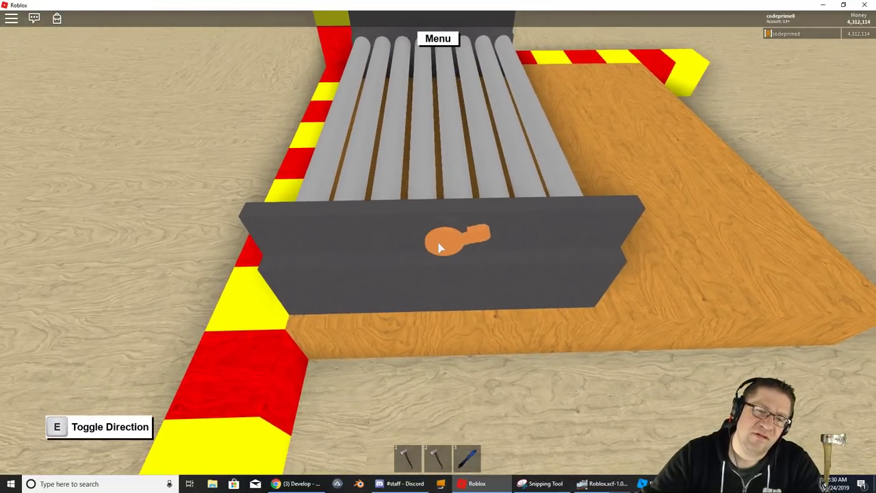
{"action": "key", "text": "e"}
- Inspect the opposite side plate of the conveyor, the bare wooden base and the striped beam running alongside it
{"action": "key", "text": "a"}
{"action": "key", "text": "a"}
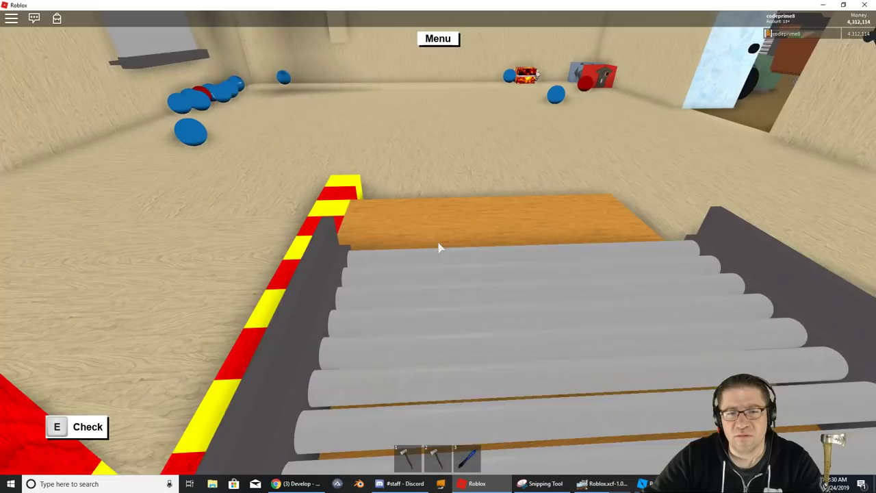
{"action": "key", "text": "w"}
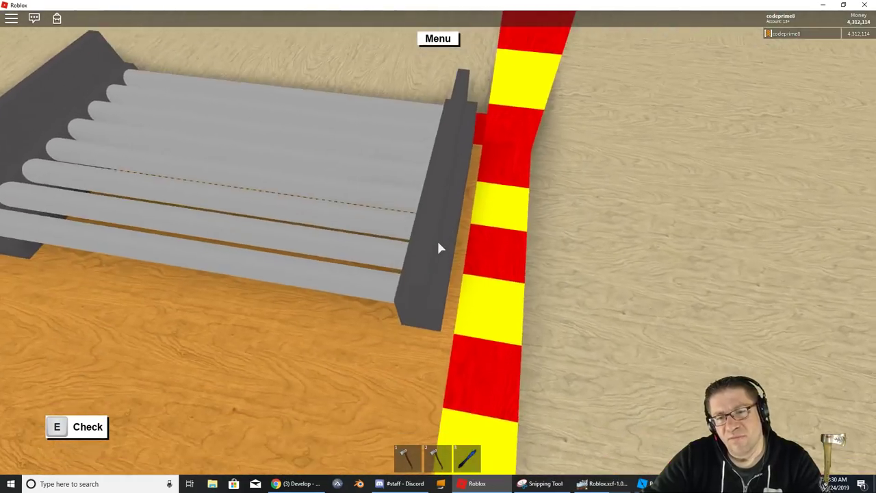
{"action": "key", "text": "s"}
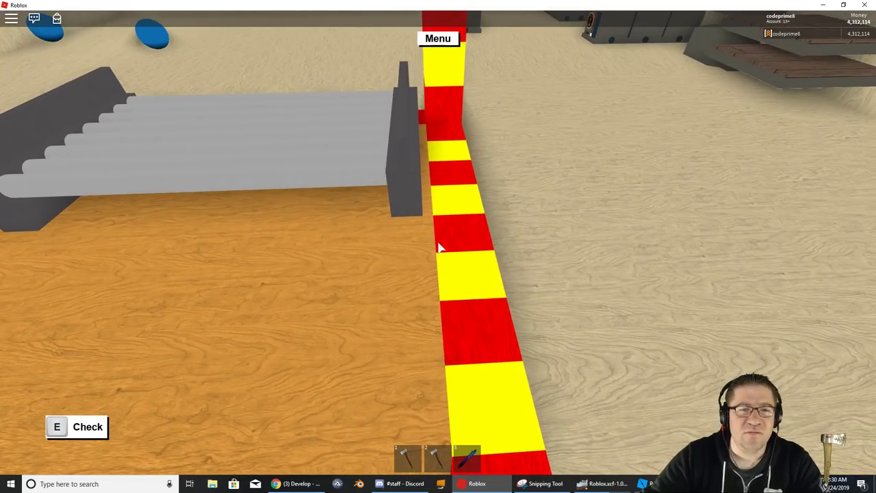
{"action": "scroll", "coordinate": [440, 249], "scroll_direction": "down", "scroll_amount": 5}
- Switch to Roblox Studio, insert a block part on the grass in front of the lab, and set the move snap to 1 stud
{"action": "key", "text": "alt+Tab"}
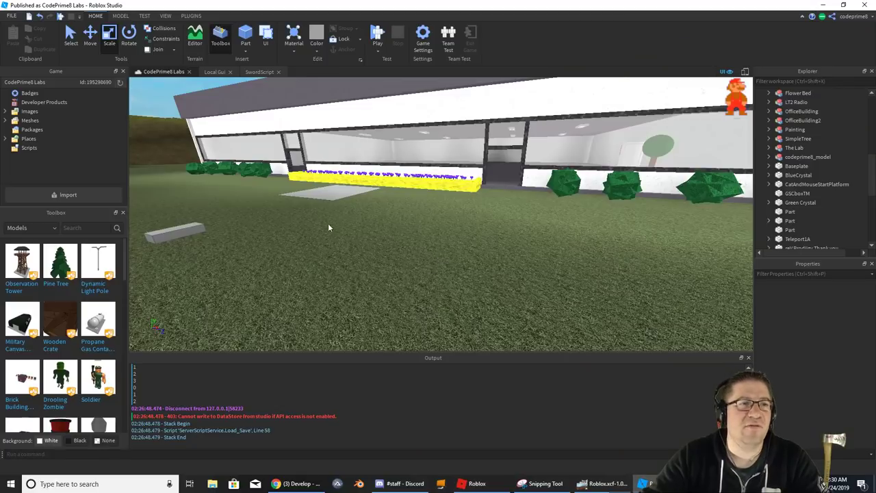
{"action": "left_click", "coordinate": [120, 16]}
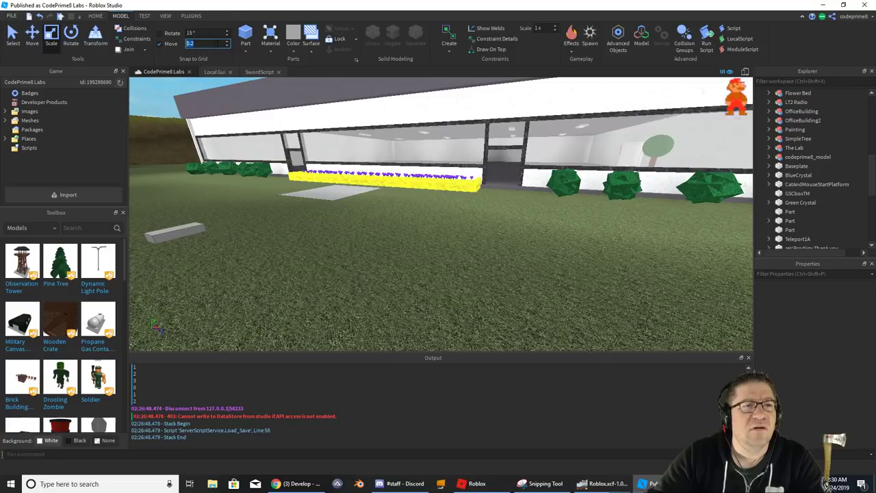
{"action": "left_click", "coordinate": [290, 147]}
{"action": "mouse_move", "coordinate": [295, 149]}
{"action": "right_mouse_down"}
{"action": "mouse_move", "coordinate": [313, 159]}
{"action": "mouse_move", "coordinate": [307, 157]}
{"action": "right_mouse_up"}
{"action": "right_click_drag", "start_coordinate": [381, 183], "coordinate": [388, 205]}
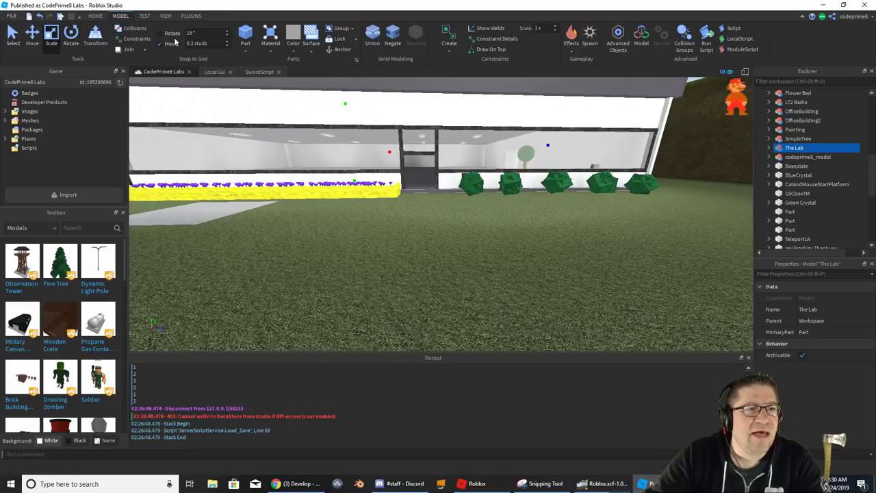
{"action": "right_click_drag", "start_coordinate": [422, 240], "coordinate": [424, 250]}
{"action": "left_click", "coordinate": [244, 48]}
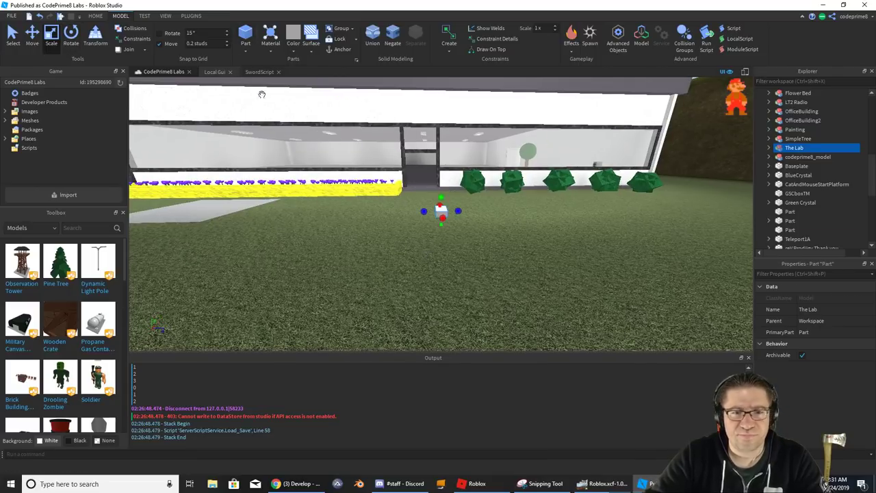
{"action": "left_click_drag", "start_coordinate": [441, 207], "coordinate": [461, 281]}
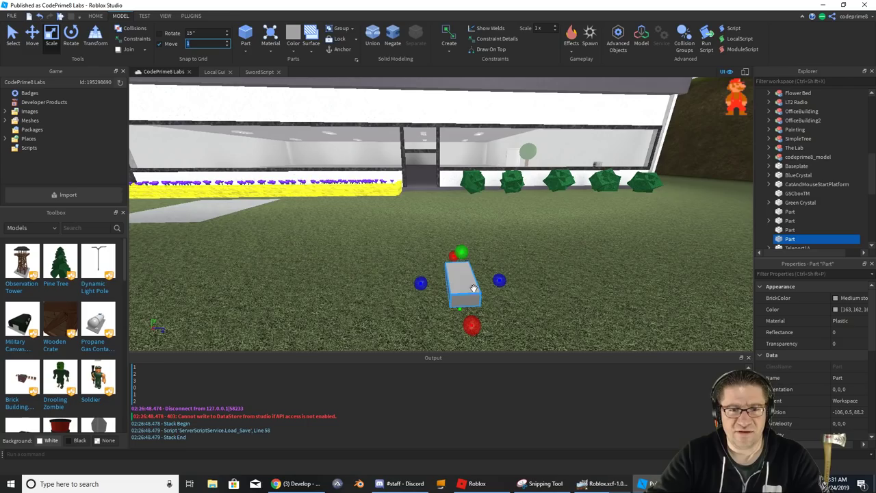
- Switch to the Roblox game and examine the corner where the striped beams meet the conveyor's wooden base
{"action": "key", "text": "alt+Tab"}
{"action": "right_click_drag", "start_coordinate": [438, 260], "coordinate": [404, 274]}
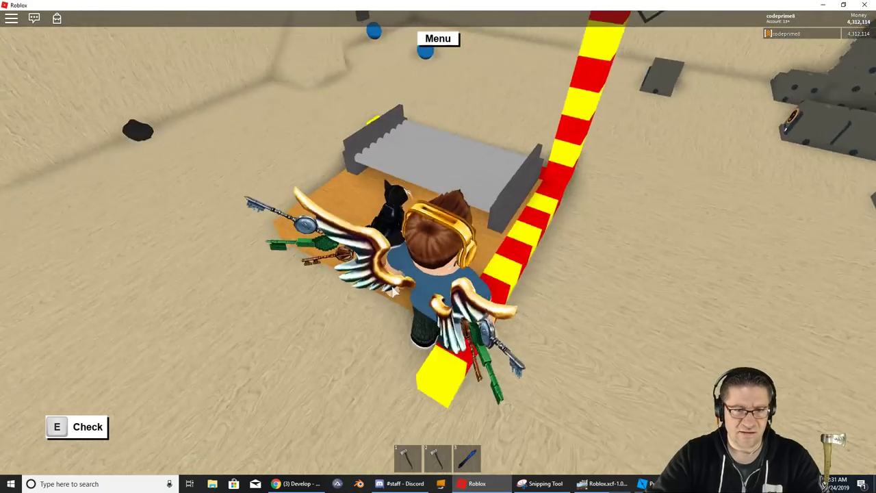
{"action": "scroll", "coordinate": [440, 248], "scroll_direction": "up", "scroll_amount": 5}
{"action": "key", "text": "w"}
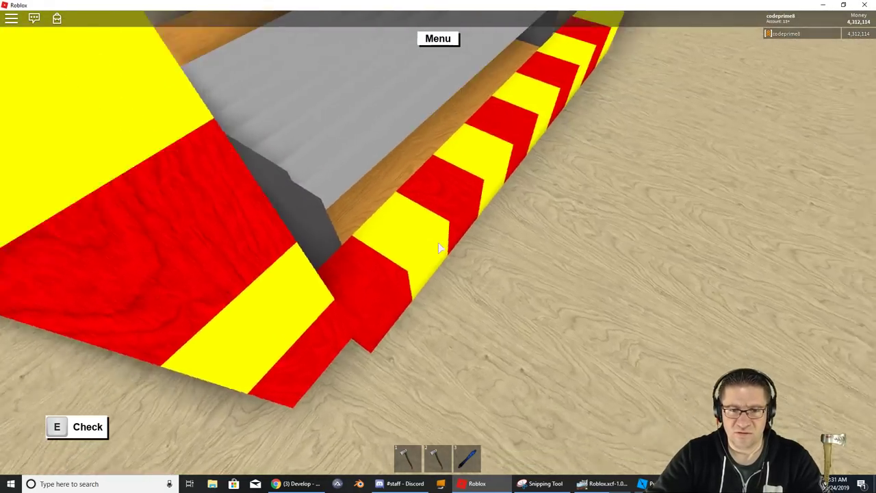
{"action": "right_click_drag", "start_coordinate": [440, 247], "coordinate": [440, 248]}
- Switch back to Roblox Studio and stretch the block lengthwise with the Scale tool
{"action": "key", "text": "alt+Tab"}
{"action": "key", "text": "a"}
{"action": "right_click_drag", "start_coordinate": [501, 250], "coordinate": [501, 250]}
{"action": "scroll", "coordinate": [455, 240], "scroll_direction": "up", "scroll_amount": 2}
{"action": "left_click_drag", "start_coordinate": [397, 229], "coordinate": [327, 221]}
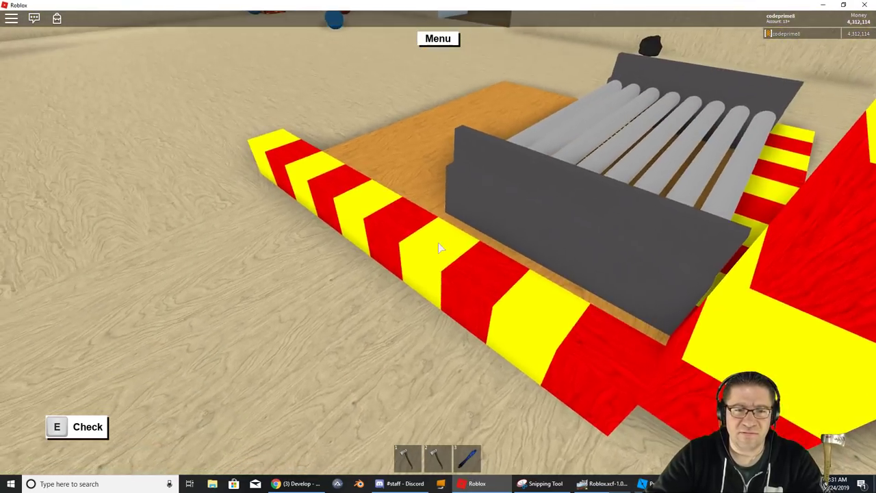
- Check the conveyor base in the game, widen the block into a slab, and scale its height back down to a thin base
{"action": "key", "text": "a"}
{"action": "right_click_drag", "start_coordinate": [440, 247], "coordinate": [438, 248]}
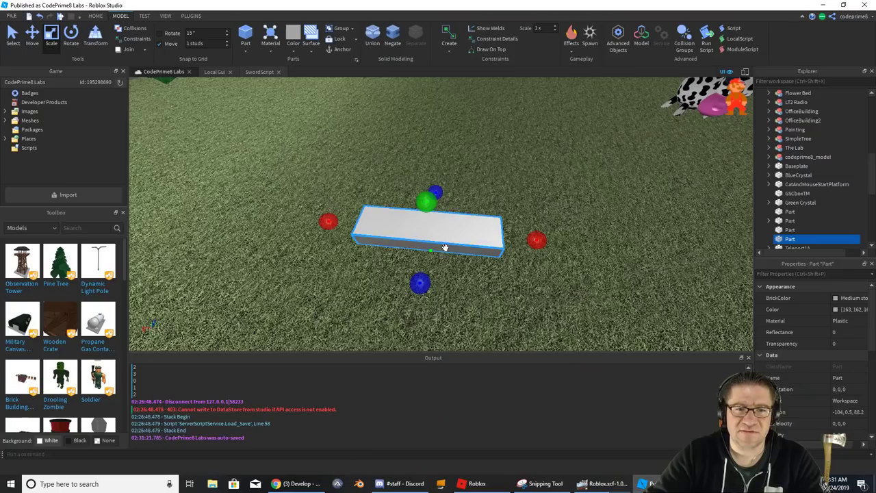
{"action": "right_click_drag", "start_coordinate": [445, 249], "coordinate": [457, 227]}
{"action": "mouse_move", "coordinate": [425, 213]}
{"action": "left_mouse_down"}
{"action": "mouse_move", "coordinate": [448, 210]}
{"action": "mouse_move", "coordinate": [410, 210]}
{"action": "left_mouse_up"}
{"action": "right_click_drag", "start_coordinate": [453, 222], "coordinate": [457, 221]}
{"action": "scroll", "coordinate": [458, 221], "scroll_direction": "up", "scroll_amount": 3}
{"action": "scroll", "coordinate": [457, 220], "scroll_direction": "down", "scroll_amount": 5}
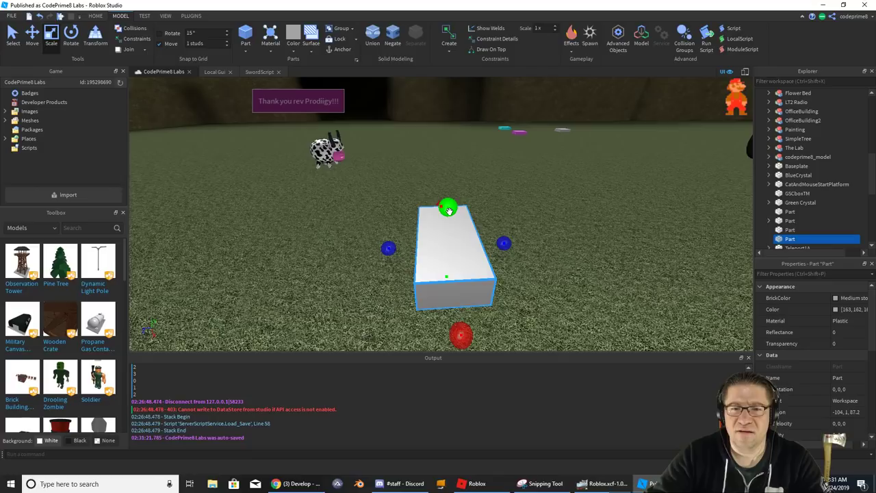
{"action": "left_click_drag", "start_coordinate": [448, 210], "coordinate": [448, 220]}
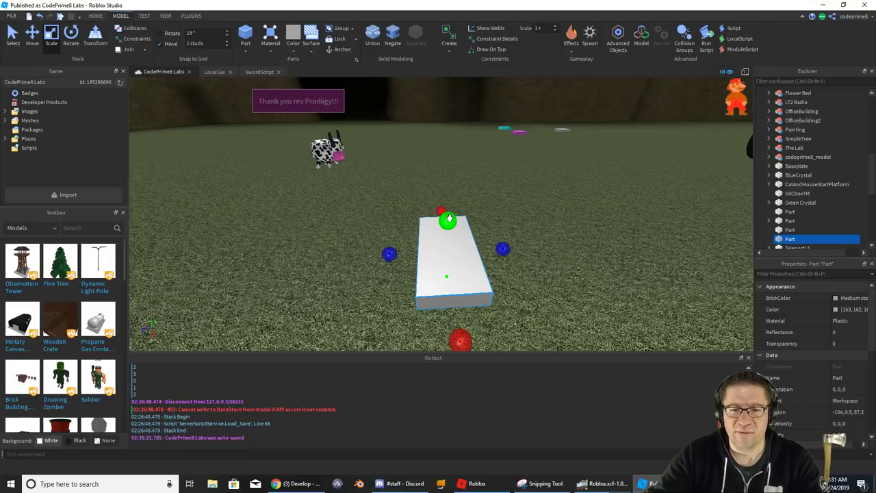
- Anchor the base slab in its properties
{"action": "right_click_drag", "start_coordinate": [448, 221], "coordinate": [439, 226]}
{"action": "scroll", "coordinate": [438, 226], "scroll_direction": "down", "scroll_amount": 3}
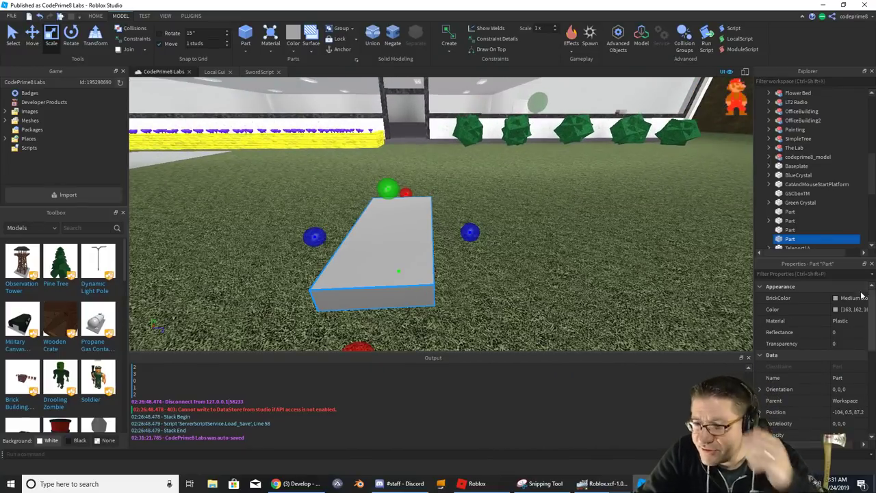
{"action": "scroll", "coordinate": [818, 320], "scroll_direction": "down", "scroll_amount": 3}
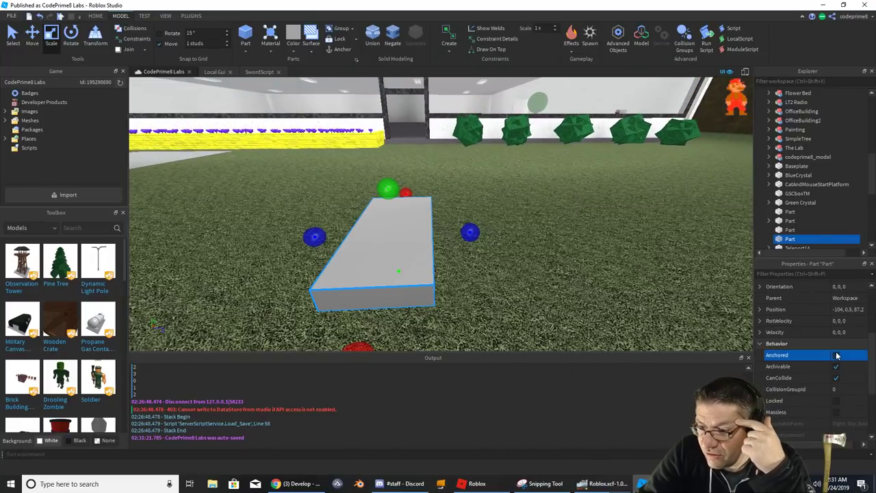
{"action": "left_click", "coordinate": [836, 355]}
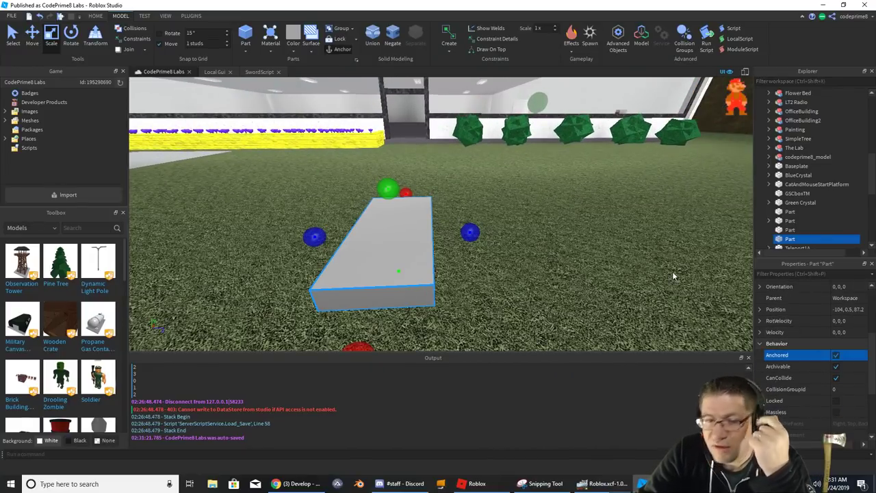
- Place a second block part on top of the base slab, flush with its corner, and set the move snap to 0.2 studs
{"action": "left_click", "coordinate": [245, 37]}
{"action": "left_click_drag", "start_coordinate": [441, 195], "coordinate": [408, 263]}
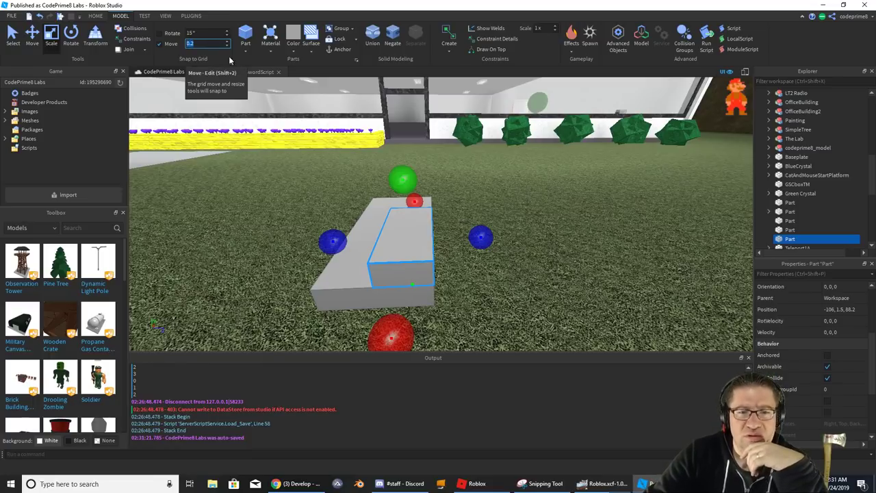
{"action": "left_click_drag", "start_coordinate": [479, 235], "coordinate": [481, 236]}
{"action": "right_click_drag", "start_coordinate": [529, 225], "coordinate": [530, 225]}
{"action": "scroll", "coordinate": [531, 239], "scroll_direction": "up", "scroll_amount": 1}
{"action": "scroll", "coordinate": [529, 247], "scroll_direction": "down", "scroll_amount": 1}
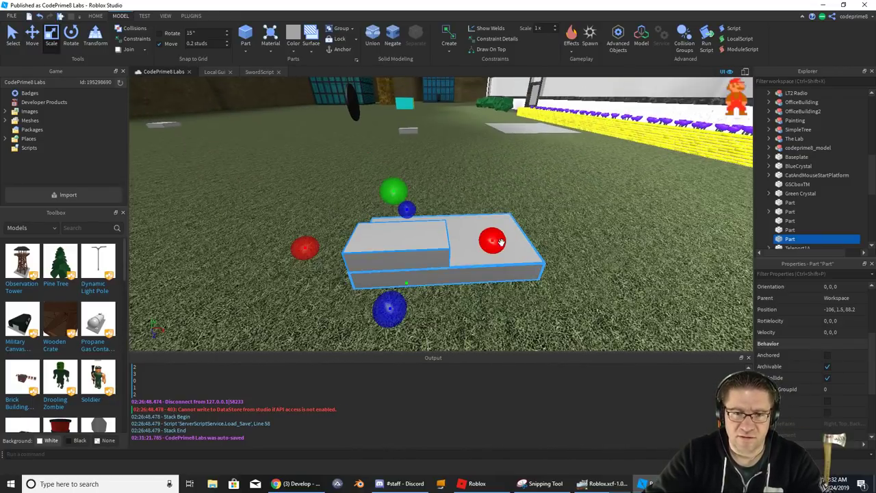
- Shrink the upper block to a thin side plate at the end of the slab, inset slightly from the edge
{"action": "left_click_drag", "start_coordinate": [490, 240], "coordinate": [400, 239]}
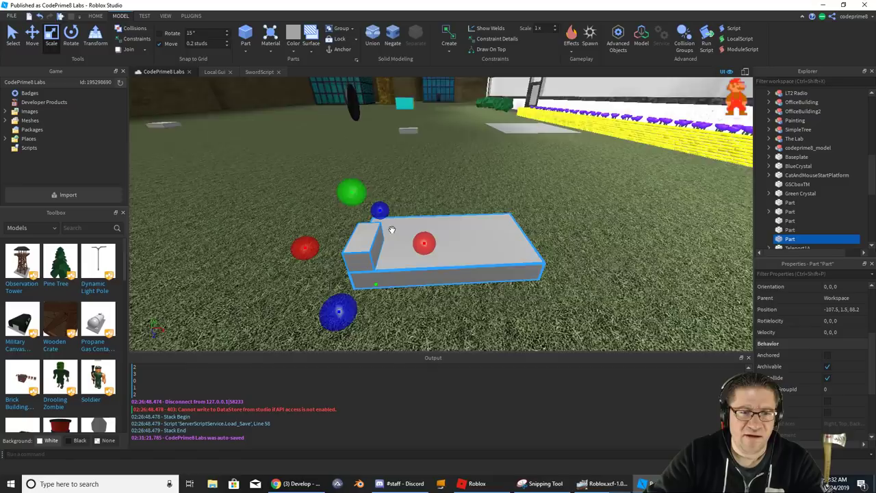
{"action": "scroll", "coordinate": [391, 229], "scroll_direction": "up", "scroll_amount": 5}
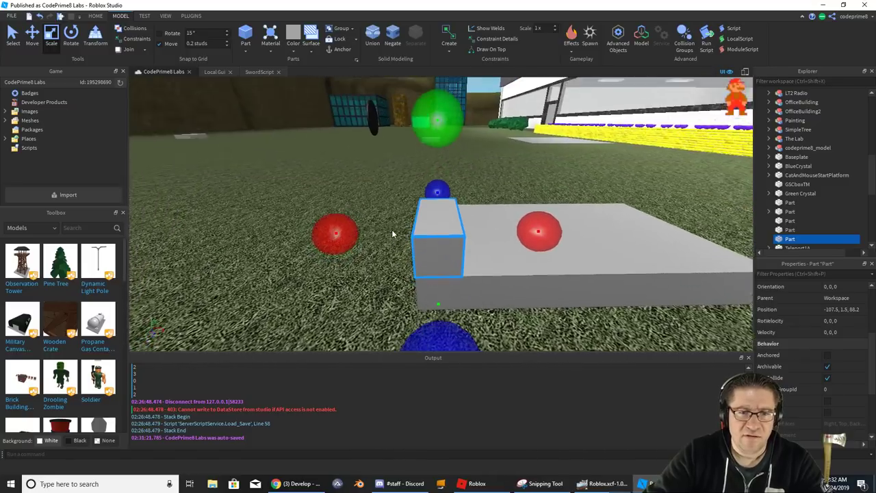
{"action": "right_click_drag", "start_coordinate": [392, 232], "coordinate": [394, 230]}
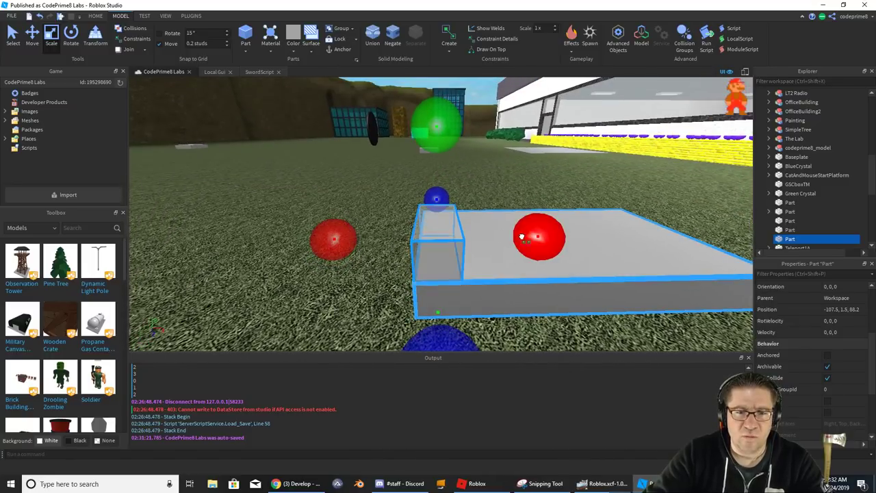
{"action": "left_click_drag", "start_coordinate": [522, 235], "coordinate": [516, 237]}
{"action": "left_click_drag", "start_coordinate": [346, 234], "coordinate": [354, 234]}
- Stretch the side plate across the width of the base slab with the Scale tool
{"action": "right_click_drag", "start_coordinate": [355, 235], "coordinate": [358, 245]}
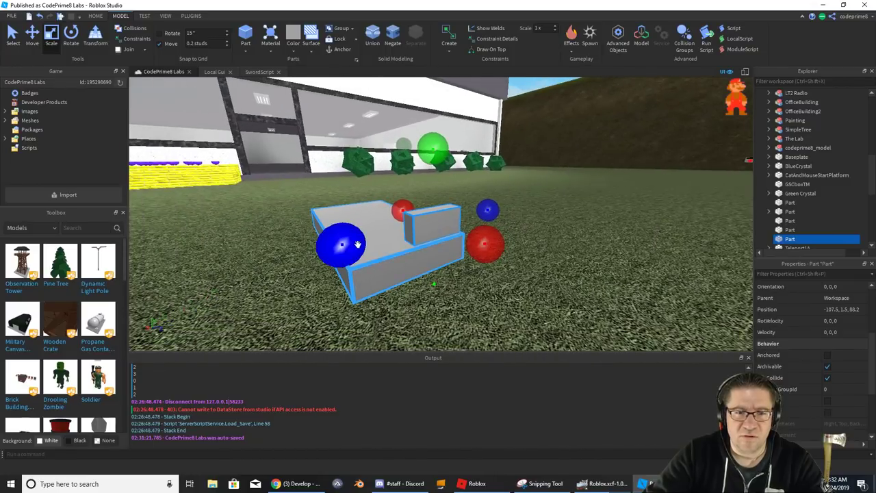
{"action": "left_click_drag", "start_coordinate": [349, 245], "coordinate": [240, 262]}
{"action": "right_click_drag", "start_coordinate": [240, 262], "coordinate": [362, 281]}
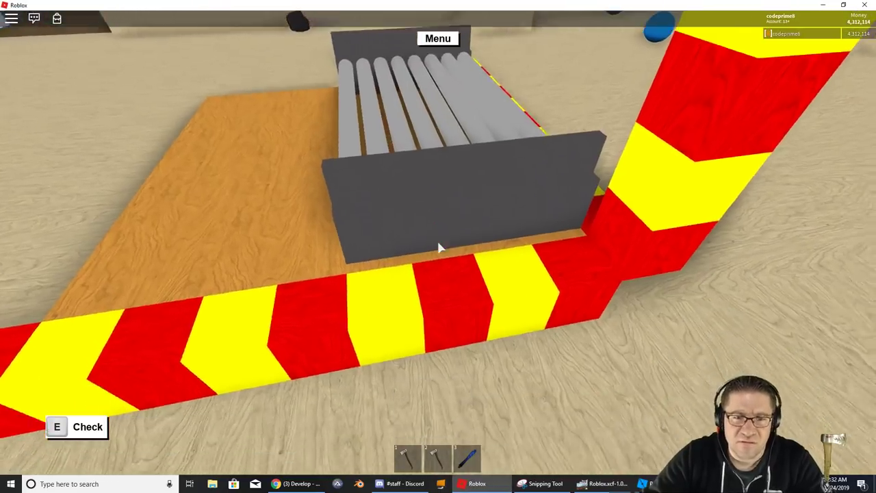
- Examine the shape and color of the conveyor's side plate up close from several angles in the Roblox game
{"action": "key", "text": "s"}
{"action": "key", "text": "w"}
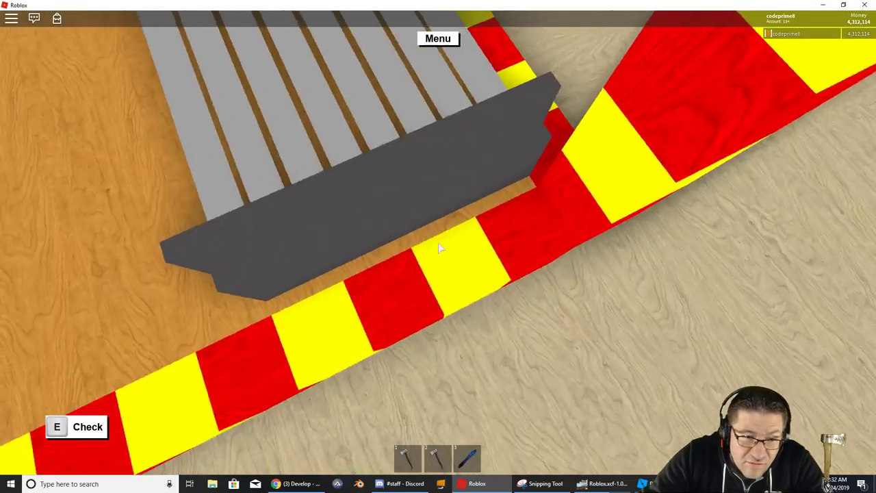
{"action": "right_click_drag", "start_coordinate": [440, 248], "coordinate": [440, 249]}
{"action": "scroll", "coordinate": [440, 249], "scroll_direction": "down", "scroll_amount": 4}
{"action": "key", "text": "d"}
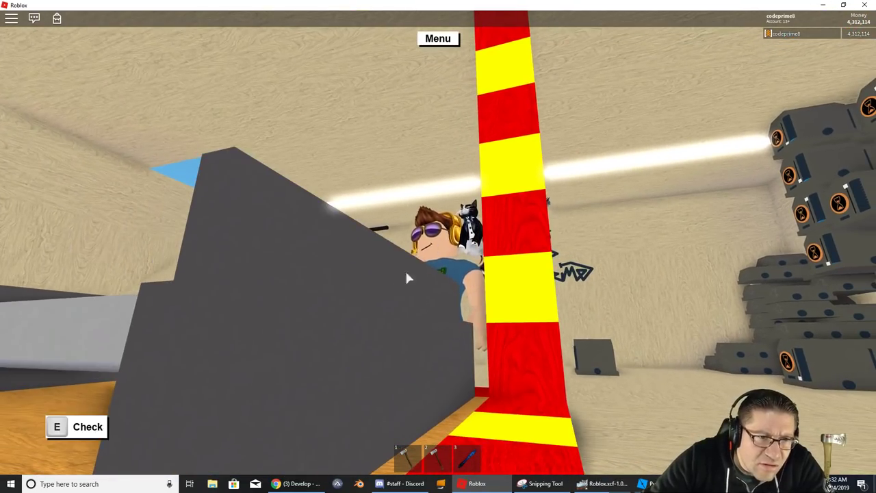
{"action": "scroll", "coordinate": [384, 308], "scroll_direction": "up", "scroll_amount": 2}
{"action": "right_click_drag", "start_coordinate": [386, 308], "coordinate": [384, 304]}
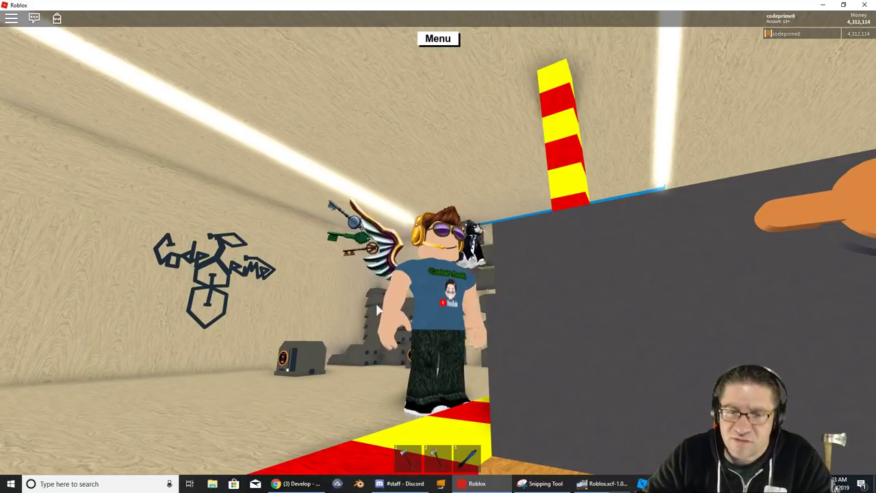
- Switch to Roblox Studio and color the side plate dark grey to match the plate in the game
{"action": "key", "text": "alt+Tab"}
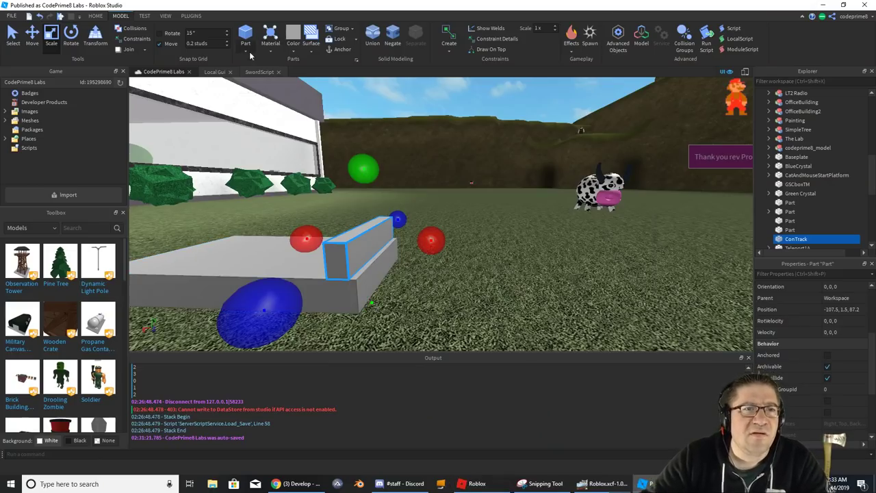
{"action": "left_click", "coordinate": [292, 46]}
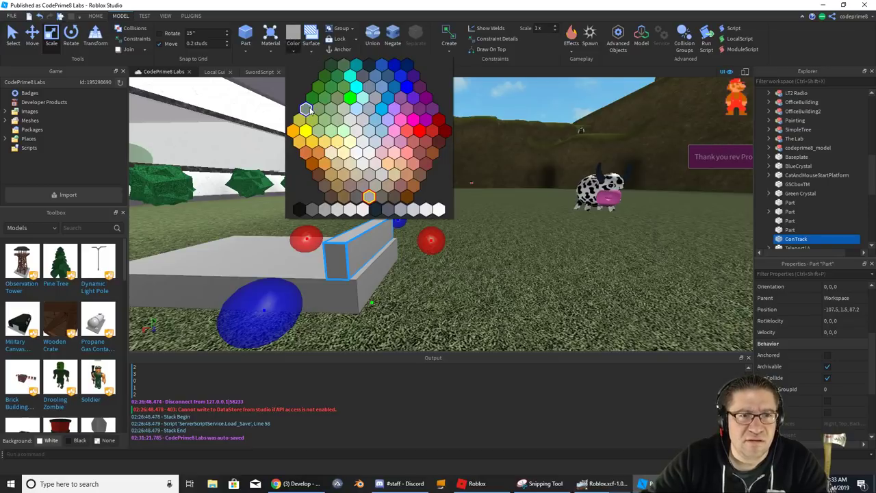
{"action": "left_click", "coordinate": [355, 200]}
{"action": "right_click_drag", "start_coordinate": [424, 202], "coordinate": [424, 202]}
{"action": "key", "text": "w"}
{"action": "key", "text": "e"}
{"action": "key", "text": "w"}
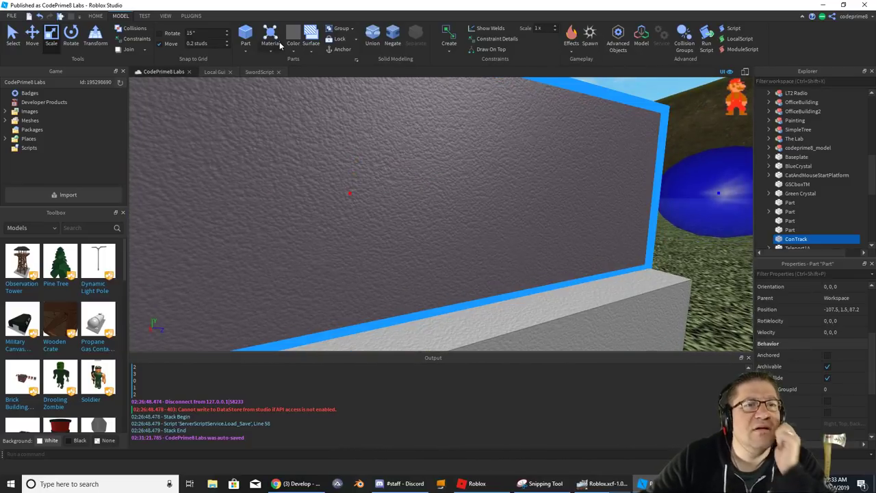
- Set the side plate's material to Metal and view its surface up close
{"action": "left_click", "coordinate": [271, 51]}
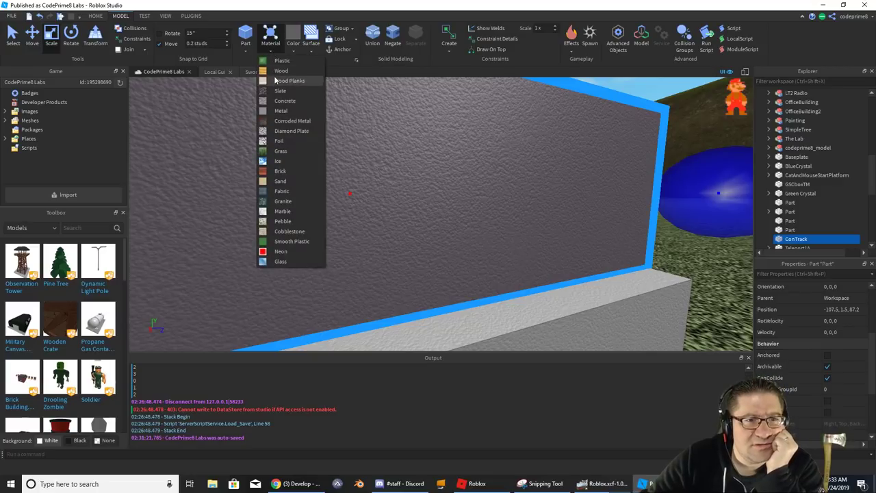
{"action": "left_click", "coordinate": [285, 111]}
{"action": "scroll", "coordinate": [318, 120], "scroll_direction": "up", "scroll_amount": 5}
{"action": "scroll", "coordinate": [318, 120], "scroll_direction": "up", "scroll_amount": 4}
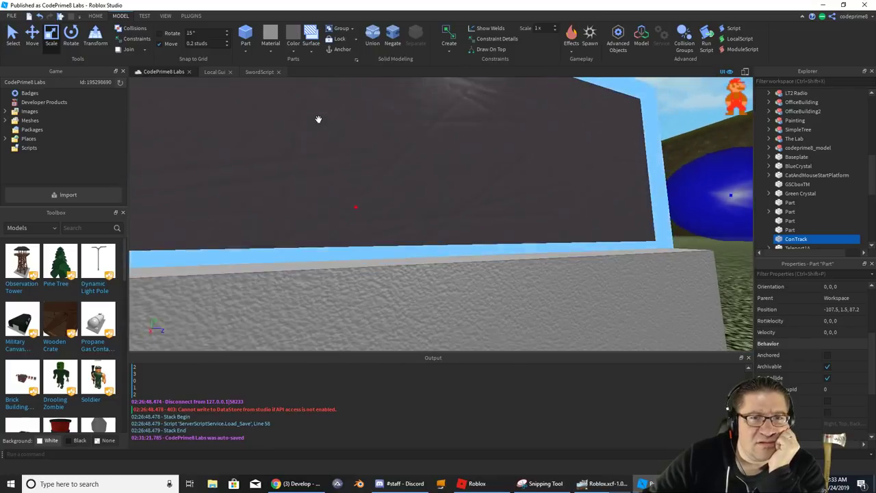
{"action": "scroll", "coordinate": [318, 120], "scroll_direction": "down", "scroll_amount": 2}
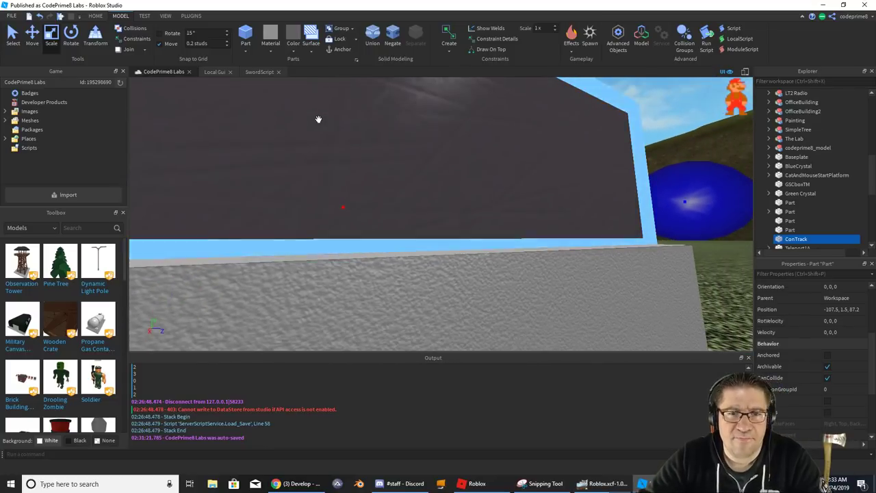
- Check the plate's surface in the Roblox game and set the side plate's material to Smooth Plastic in Roblox Studio
{"action": "key", "text": "alt+Tab"}
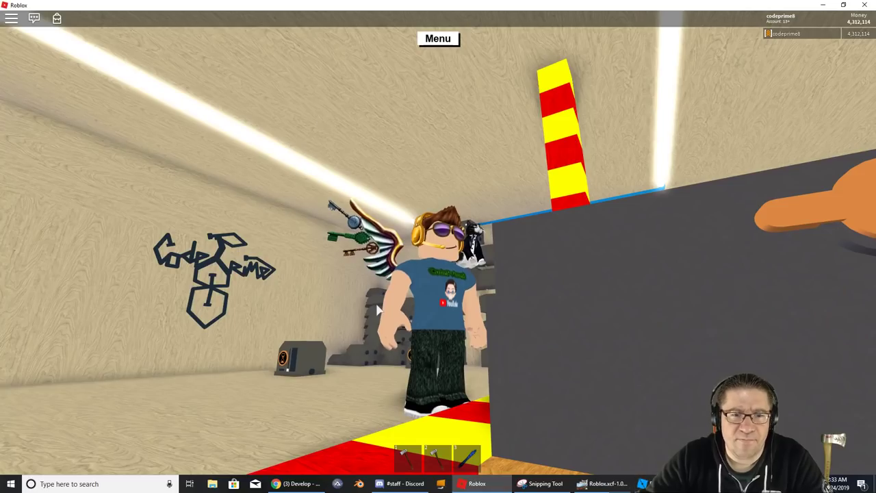
{"action": "scroll", "coordinate": [376, 305], "scroll_direction": "up", "scroll_amount": 1}
{"action": "scroll", "coordinate": [377, 305], "scroll_direction": "down", "scroll_amount": 1}
{"action": "right_click_drag", "start_coordinate": [376, 304], "coordinate": [376, 304]}
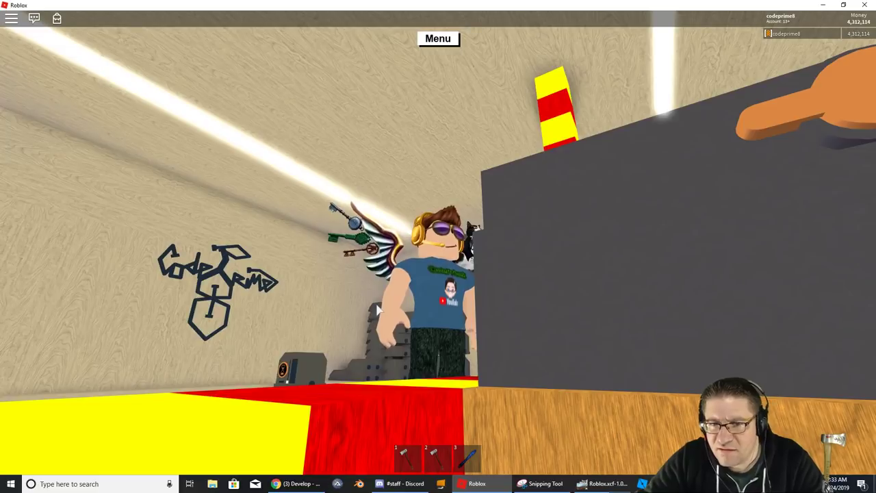
{"action": "key", "text": "alt+Tab"}
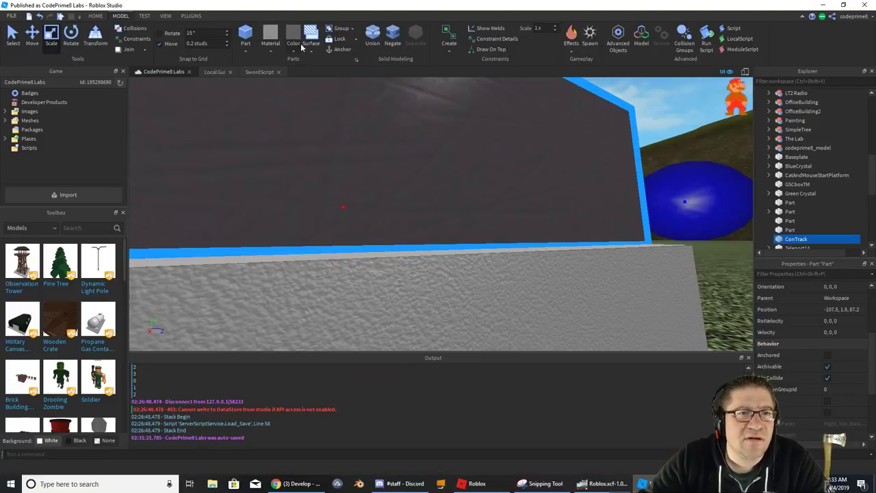
{"action": "left_click", "coordinate": [271, 48]}
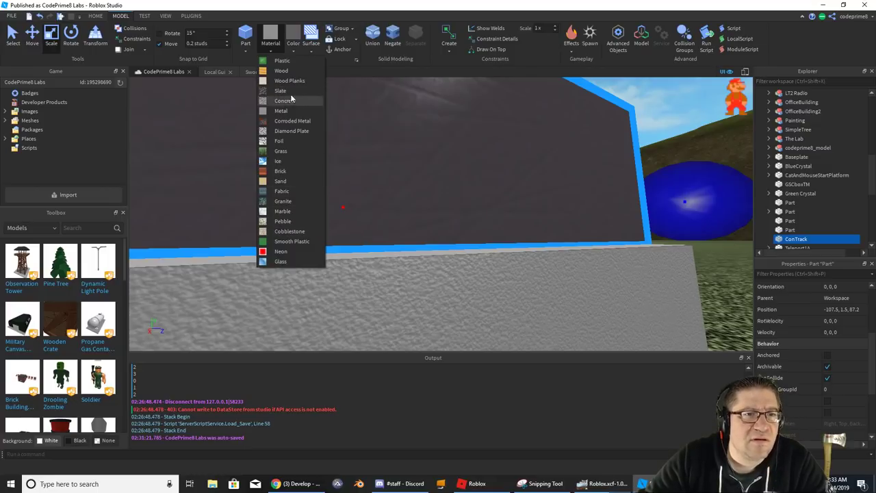
{"action": "left_click", "coordinate": [288, 61]}
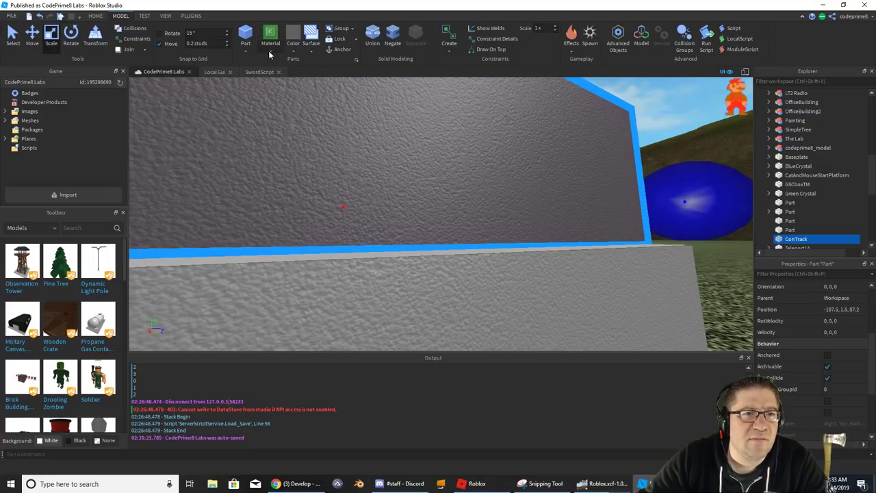
{"action": "left_click", "coordinate": [269, 51]}
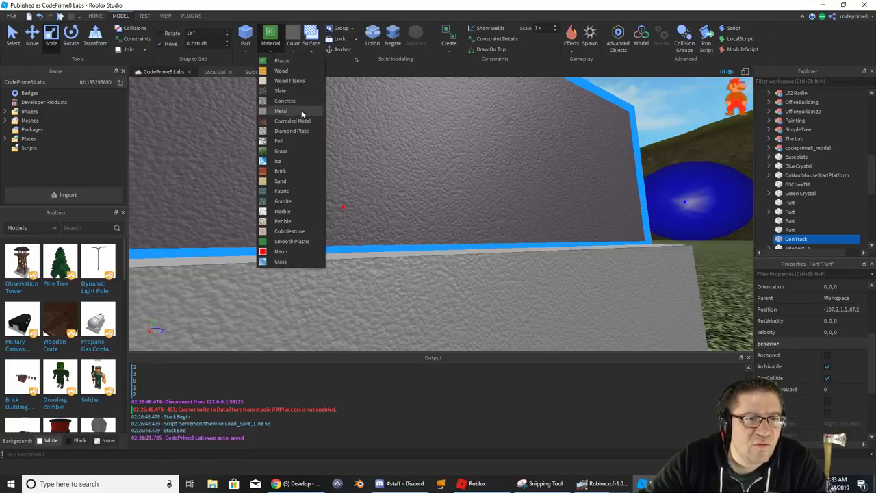
{"action": "left_click", "coordinate": [297, 242]}
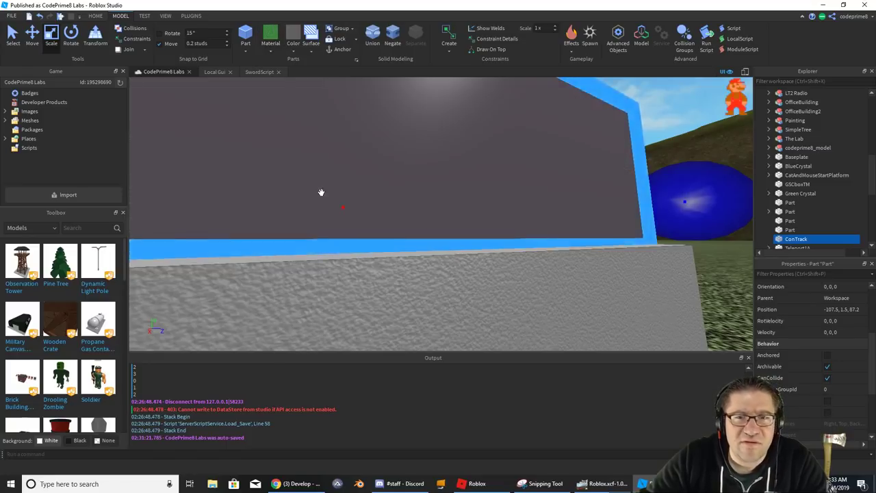
- Duplicate the side plate and move the copy up 1 stud so it sits on top of the original
{"action": "scroll", "coordinate": [321, 191], "scroll_direction": "up", "scroll_amount": 2}
{"action": "right_click_drag", "start_coordinate": [321, 192], "coordinate": [351, 196]}
{"action": "scroll", "coordinate": [321, 193], "scroll_direction": "down", "scroll_amount": 5}
{"action": "scroll", "coordinate": [321, 192], "scroll_direction": "up", "scroll_amount": 5}
{"action": "scroll", "coordinate": [320, 192], "scroll_direction": "down", "scroll_amount": 1}
{"action": "scroll", "coordinate": [321, 191], "scroll_direction": "up", "scroll_amount": 2}
{"action": "scroll", "coordinate": [321, 191], "scroll_direction": "down", "scroll_amount": 3}
{"action": "scroll", "coordinate": [321, 192], "scroll_direction": "up", "scroll_amount": 3}
{"action": "scroll", "coordinate": [321, 192], "scroll_direction": "down", "scroll_amount": 4}
{"action": "scroll", "coordinate": [321, 191], "scroll_direction": "up", "scroll_amount": 2}
{"action": "key", "text": "a"}
{"action": "key", "text": "a"}
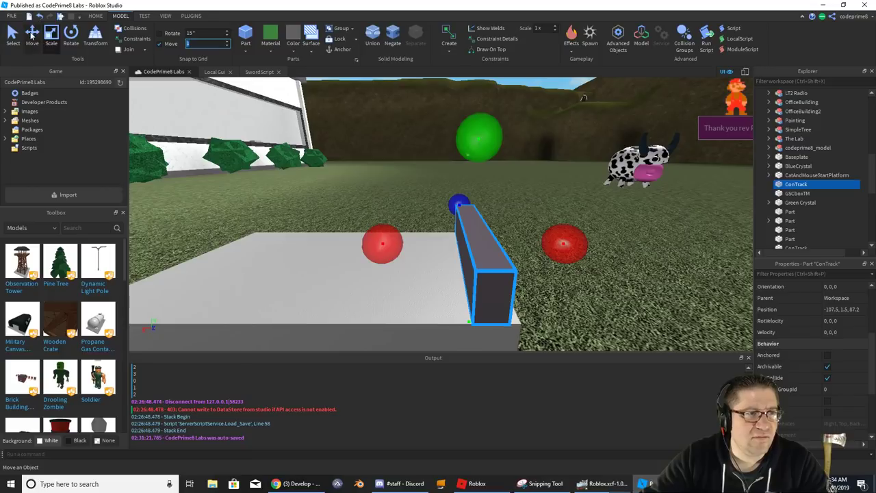
{"action": "left_click", "coordinate": [31, 35]}
{"action": "left_click_drag", "start_coordinate": [479, 164], "coordinate": [456, 178]}
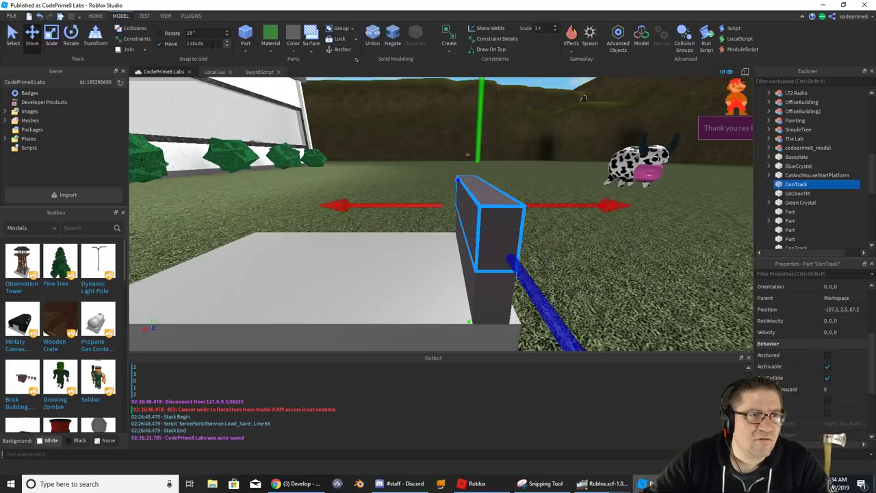
- Set the move snap to 0.2 studs and narrow the upper plate equally from both faces with the Scale tool
{"action": "type", "text": ".2"}
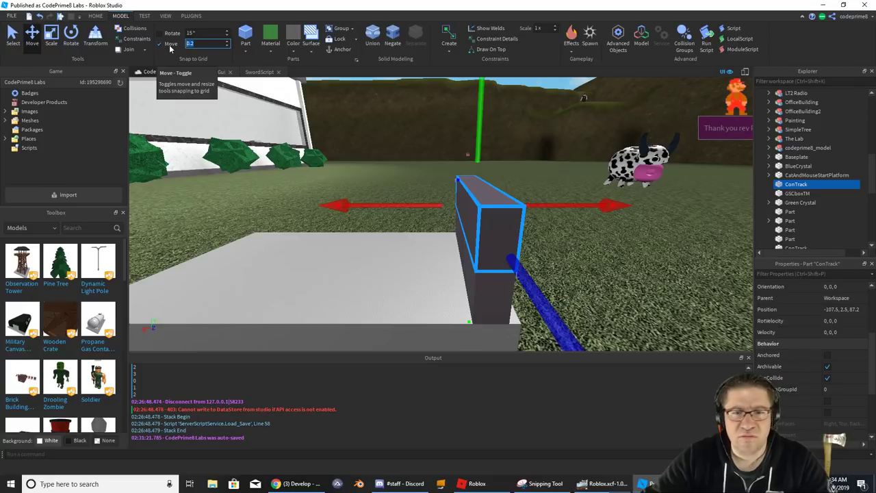
{"action": "left_click", "coordinate": [58, 37]}
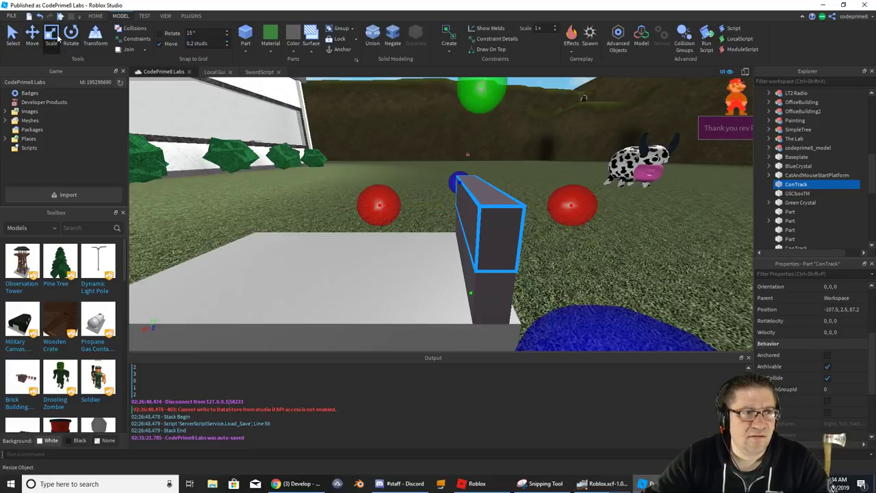
{"action": "left_click_drag", "start_coordinate": [374, 211], "coordinate": [388, 208]}
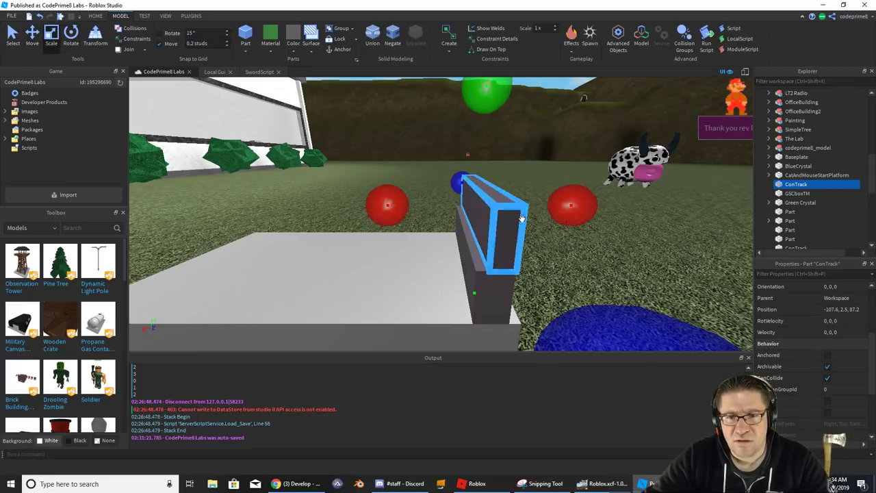
{"action": "left_click_drag", "start_coordinate": [562, 208], "coordinate": [556, 212]}
{"action": "right_click_drag", "start_coordinate": [560, 249], "coordinate": [557, 251]}
- Switch to the Roblox game and compare the stepped profile and height of the conveyor's side plate with the model
{"action": "key", "text": "alt+Tab"}
{"action": "key", "text": "d"}
{"action": "key", "text": "w"}
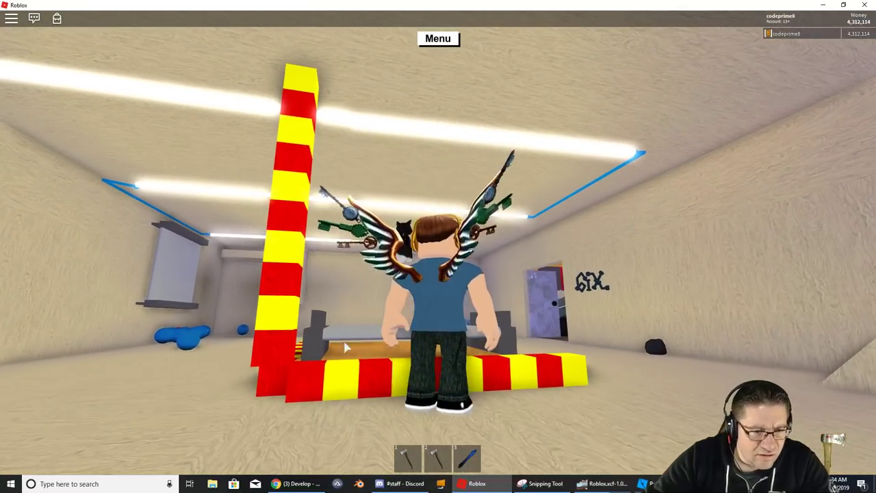
{"action": "key", "text": "a"}
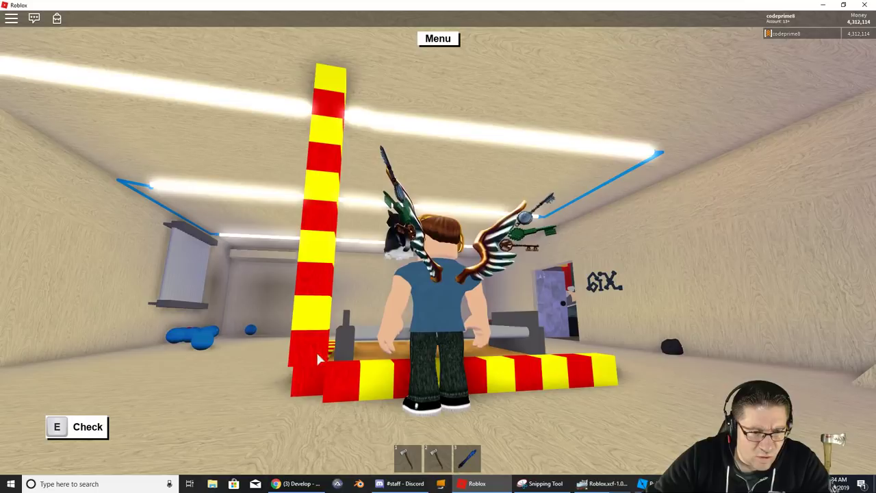
{"action": "right_click_drag", "start_coordinate": [323, 352], "coordinate": [324, 353]}
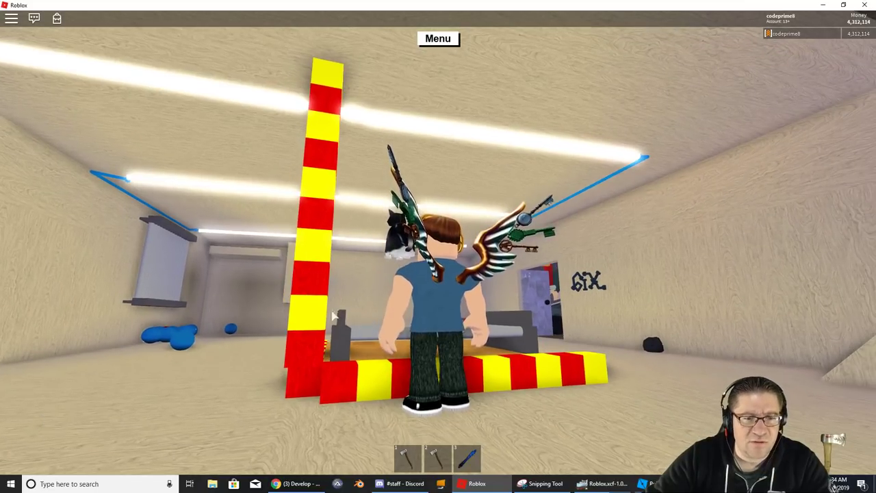
{"action": "right_click_drag", "start_coordinate": [324, 321], "coordinate": [324, 322]}
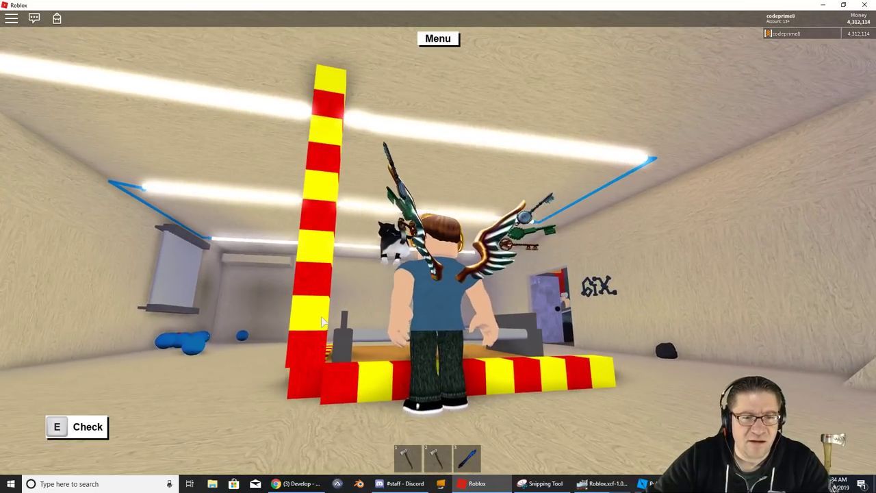
{"action": "key", "text": "alt+Tab"}
{"action": "right_click_drag", "start_coordinate": [388, 289], "coordinate": [388, 288]}
{"action": "key", "text": "d"}
{"action": "key", "text": "alt+Tab"}
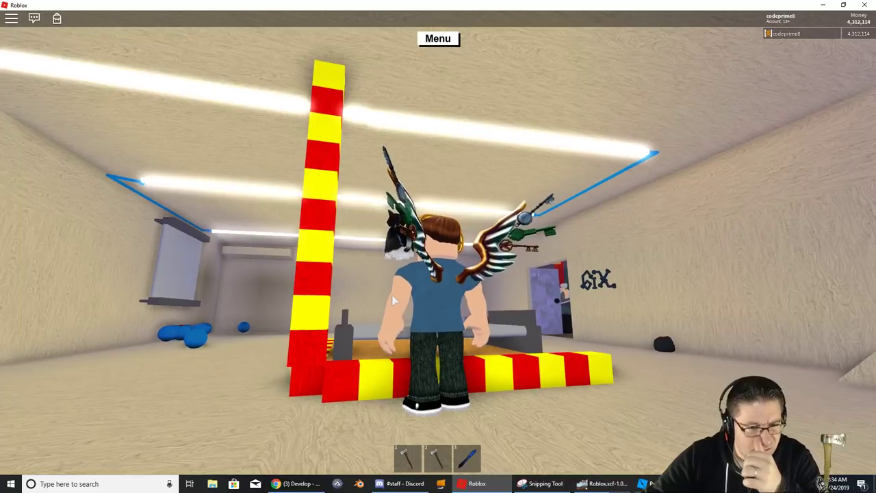
{"action": "right_click_drag", "start_coordinate": [392, 295], "coordinate": [391, 291]}
{"action": "scroll", "coordinate": [392, 295], "scroll_direction": "up", "scroll_amount": 2}
{"action": "key", "text": "a"}
{"action": "key", "text": "w"}
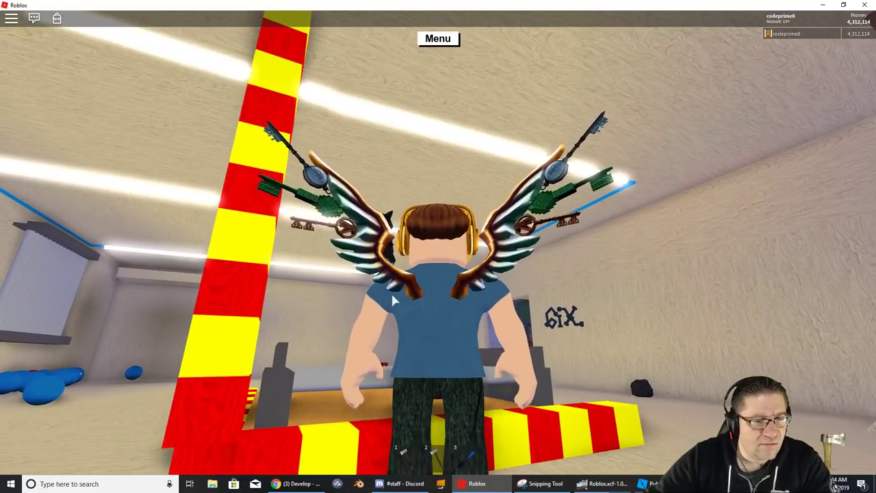
- Return to Roblox Studio and reduce the height of the upper plate from its top face
{"action": "key", "text": "alt+Tab"}
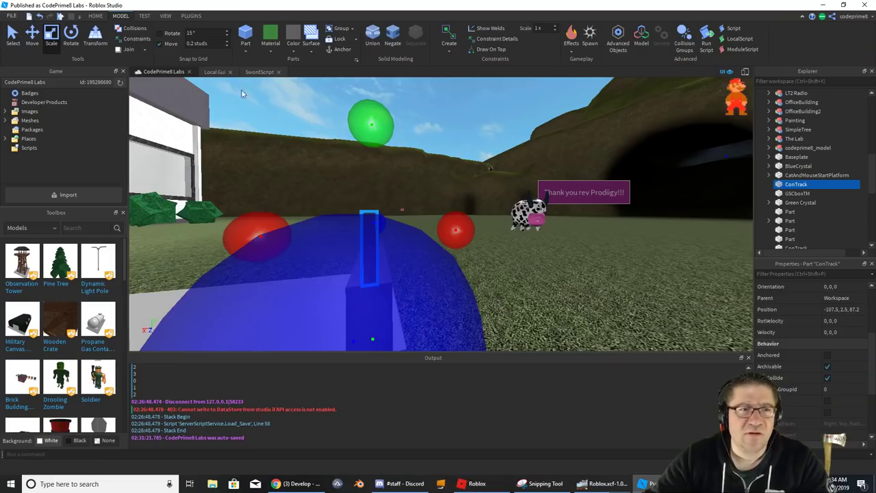
{"action": "left_click_drag", "start_coordinate": [371, 128], "coordinate": [373, 146]}
{"action": "right_click_drag", "start_coordinate": [374, 219], "coordinate": [373, 218]}
{"action": "scroll", "coordinate": [374, 219], "scroll_direction": "down", "scroll_amount": 3}
{"action": "scroll", "coordinate": [374, 219], "scroll_direction": "up", "scroll_amount": 3}
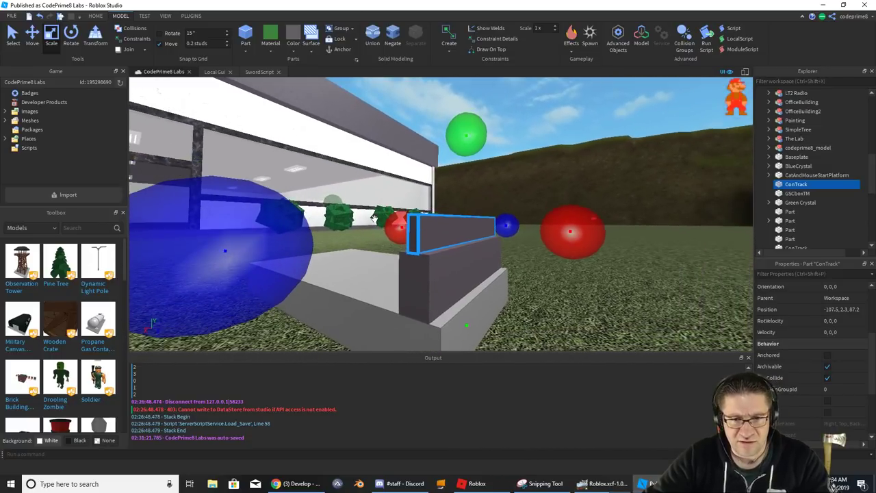
- Compare the side plate's proportions with the Roblox game, and anchor both the upper and lower plate parts in Roblox Studio
{"action": "key", "text": "alt+Tab"}
{"action": "key", "text": "alt+Tab"}
{"action": "key", "text": "alt+Tab"}
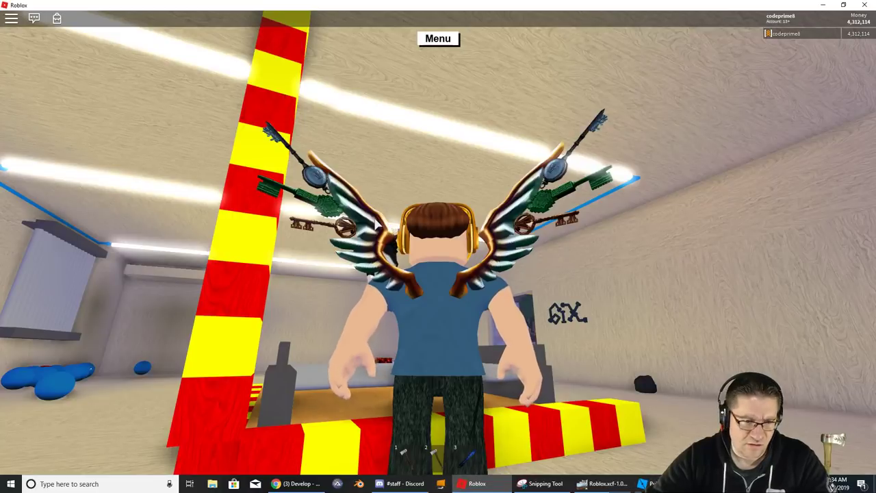
{"action": "key", "text": "alt+Tab"}
{"action": "right_click_drag", "start_coordinate": [375, 219], "coordinate": [375, 221]}
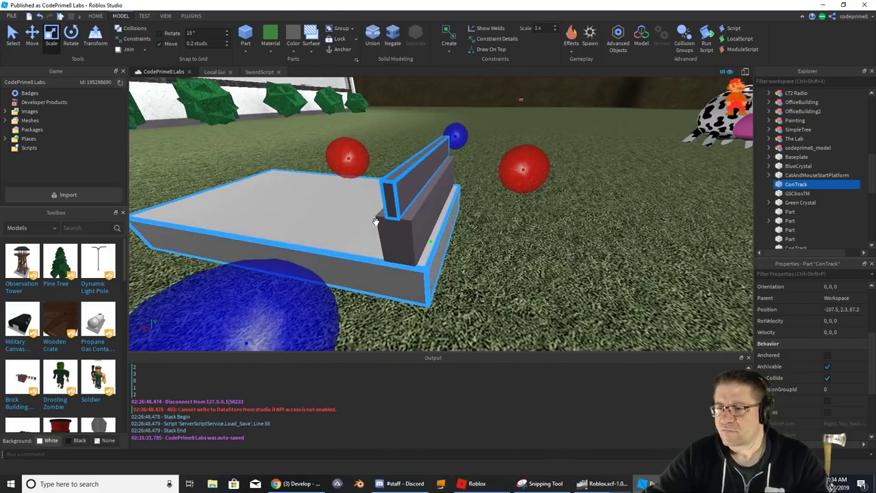
{"action": "left_click", "coordinate": [827, 355]}
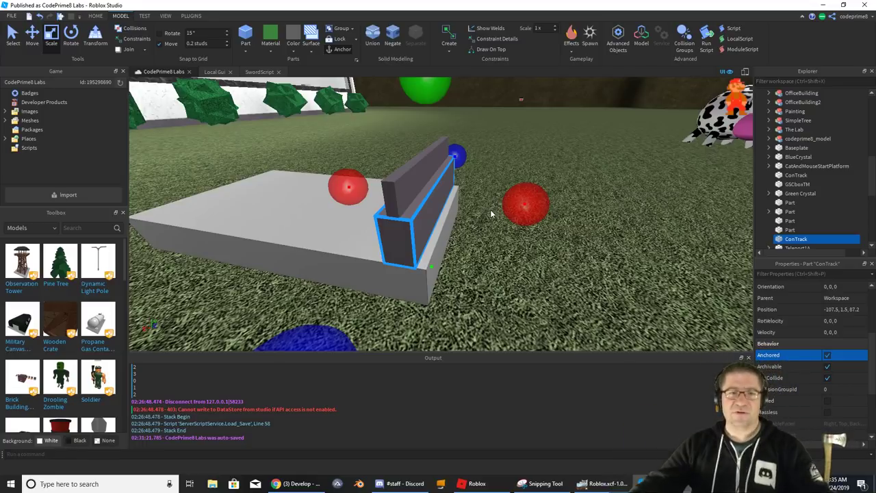
- Duplicate the upper and lower side plates together and move the copies to the opposite edge of the base, with the move snap at 1 stud
{"action": "right_click_drag", "start_coordinate": [468, 209], "coordinate": [468, 208]}
{"action": "key", "text": "a"}
{"action": "key", "text": "s"}
{"action": "key", "text": "w"}
{"action": "key", "text": "a"}
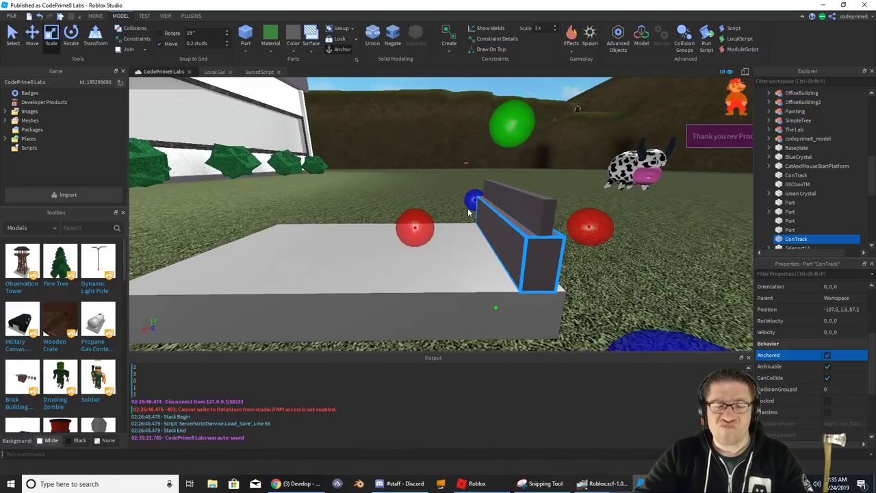
{"action": "left_click", "coordinate": [519, 213], "text": "ctrl"}
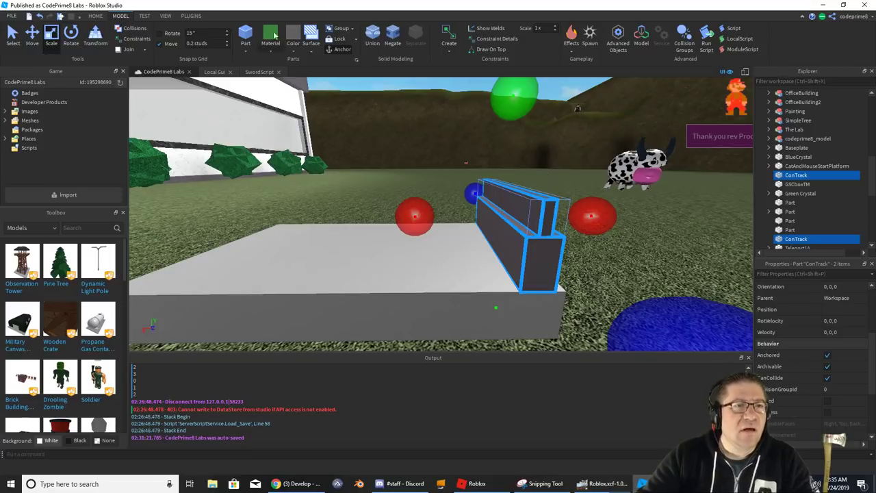
{"action": "type", "text": "1"}
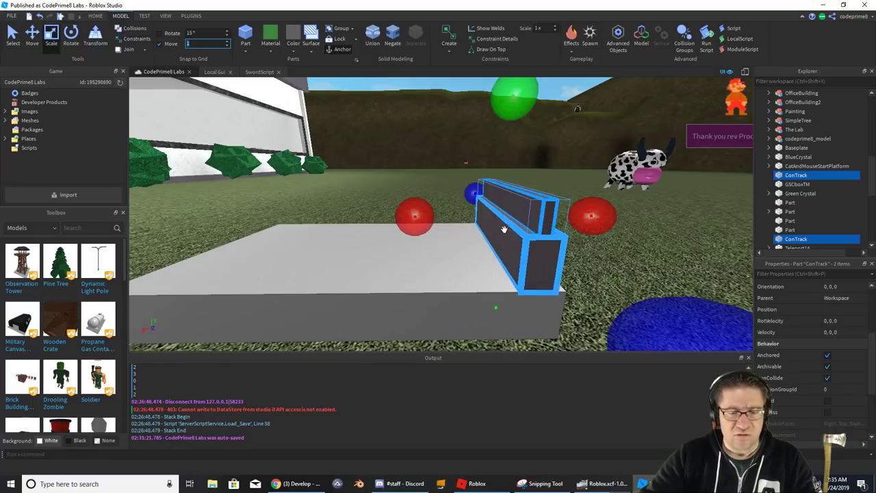
{"action": "key", "text": "ctrl+d"}
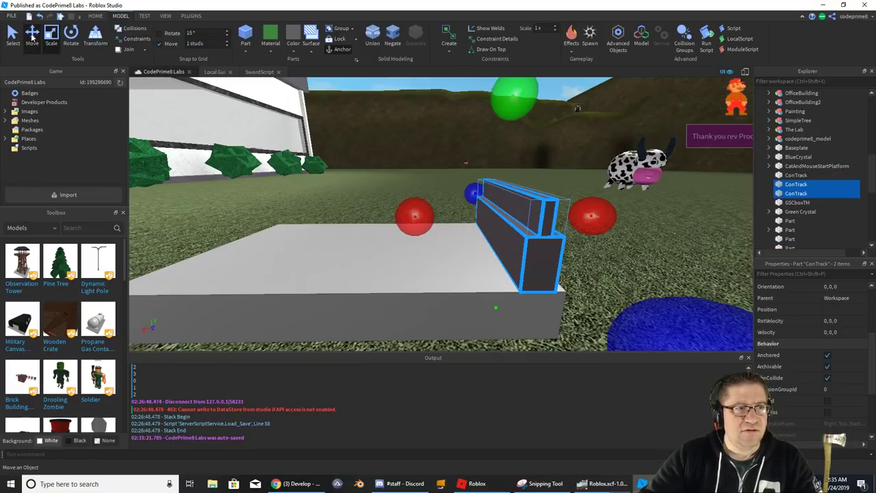
{"action": "left_click", "coordinate": [32, 38]}
{"action": "left_click_drag", "start_coordinate": [447, 221], "coordinate": [351, 225]}
{"action": "key", "text": "d"}
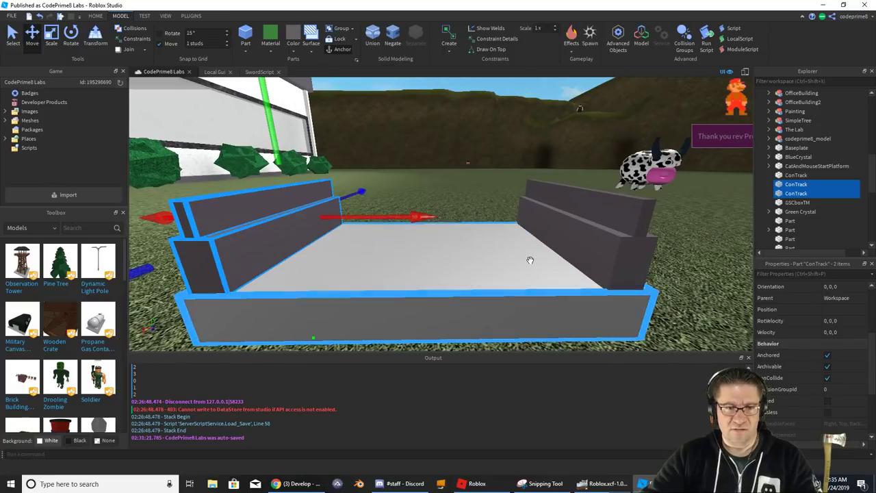
{"action": "key", "text": "d"}
{"action": "right_click_drag", "start_coordinate": [513, 233], "coordinate": [512, 232]}
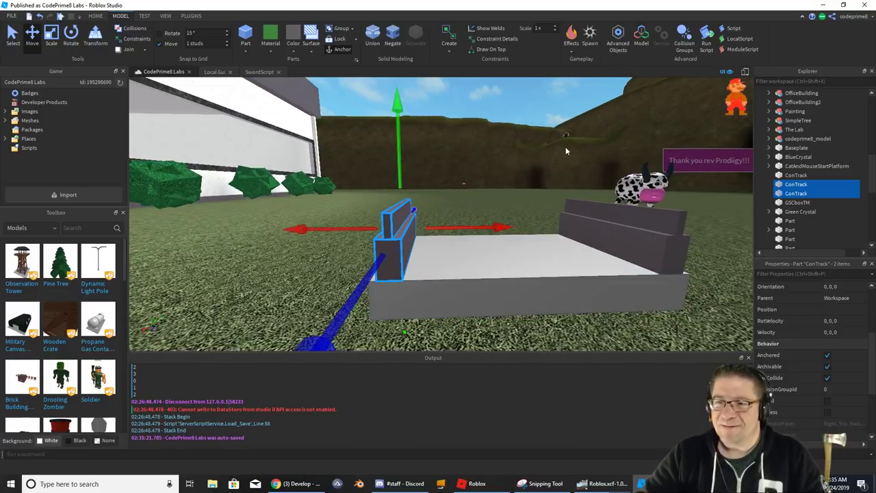
- Identify the ConTrack parts in the Explorer and group all four side plates into one model, leaving out the base slab
{"action": "left_click", "coordinate": [796, 175]}
{"action": "left_click", "coordinate": [796, 184]}
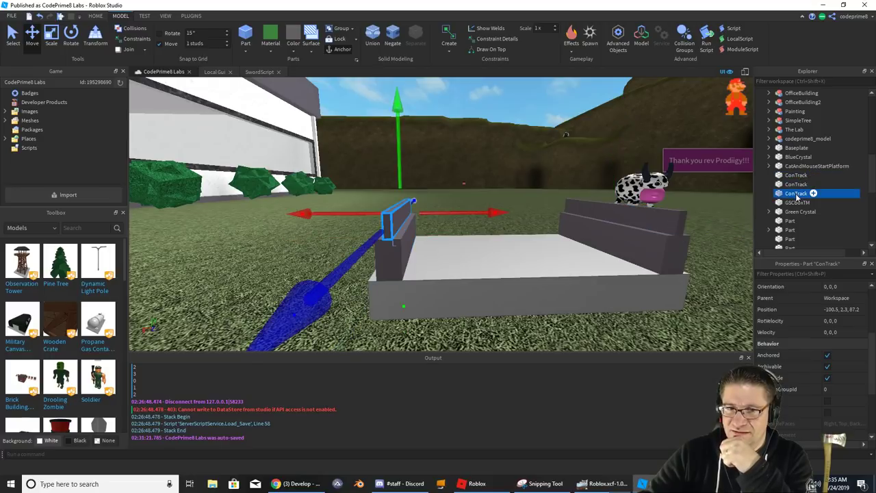
{"action": "left_click", "coordinate": [795, 175]}
{"action": "left_click", "coordinate": [796, 184]}
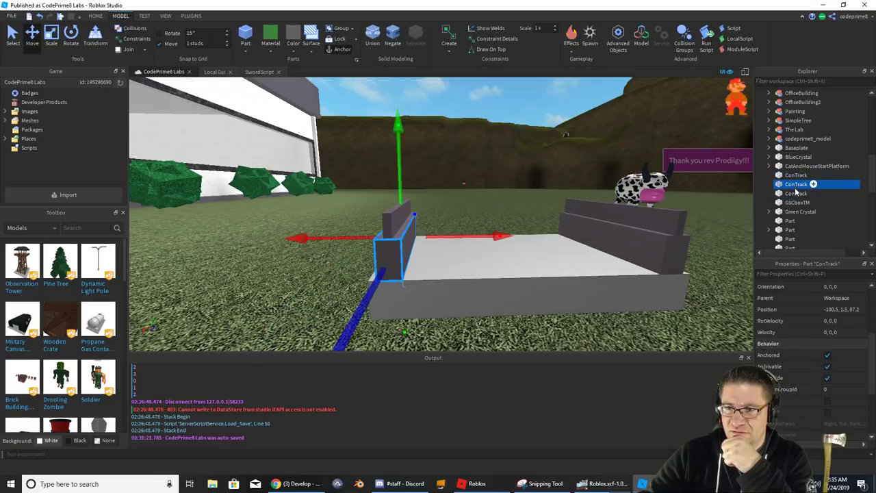
{"action": "left_click", "coordinate": [796, 193]}
{"action": "left_click", "coordinate": [677, 243]}
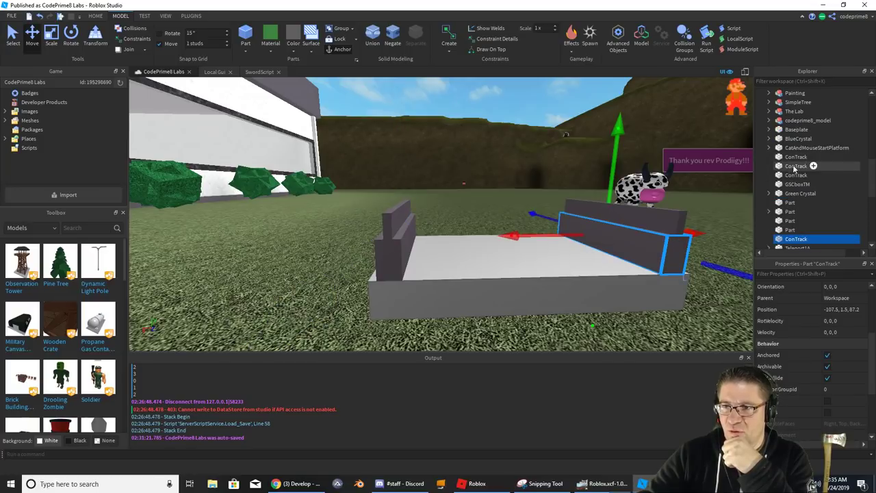
{"action": "mouse_move", "coordinate": [792, 239]}
{"action": "left_mouse_down"}
{"action": "mouse_move", "coordinate": [794, 195]}
{"action": "mouse_move", "coordinate": [796, 241]}
{"action": "left_mouse_up"}
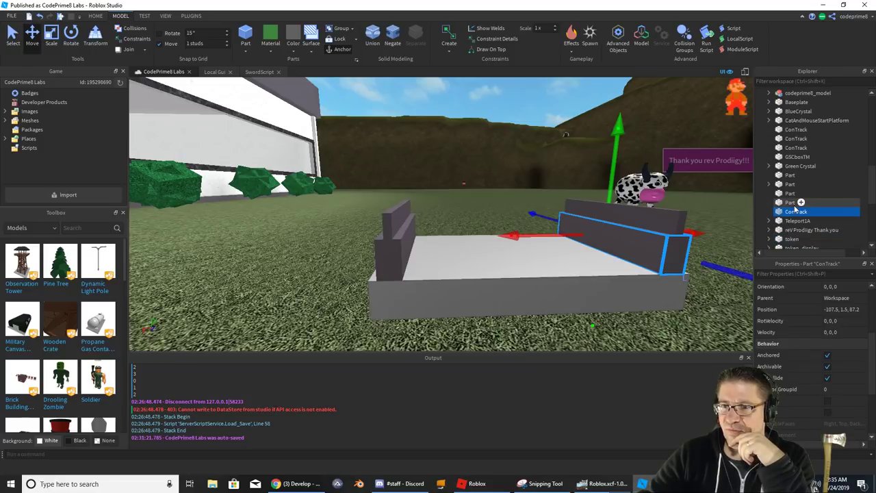
{"action": "mouse_move", "coordinate": [795, 209]}
{"action": "left_mouse_down"}
{"action": "mouse_move", "coordinate": [796, 197]}
{"action": "mouse_move", "coordinate": [780, 200]}
{"action": "left_mouse_up"}
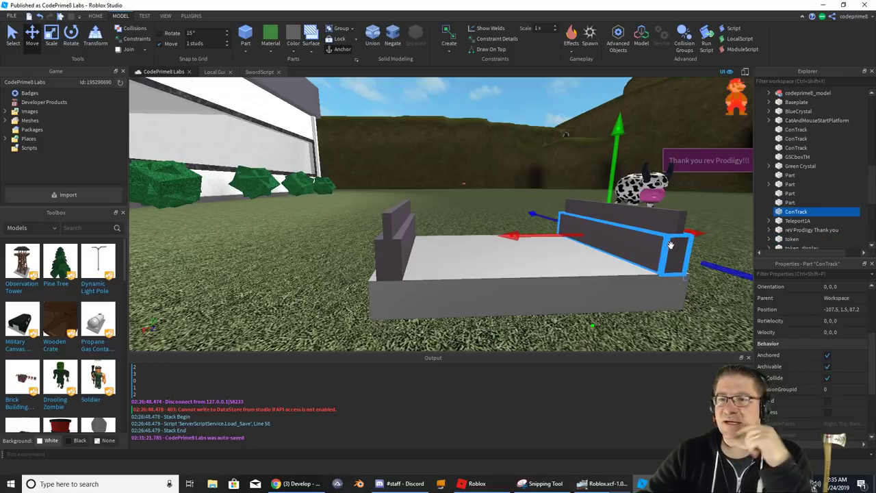
{"action": "left_click", "coordinate": [632, 218], "text": "ctrl"}
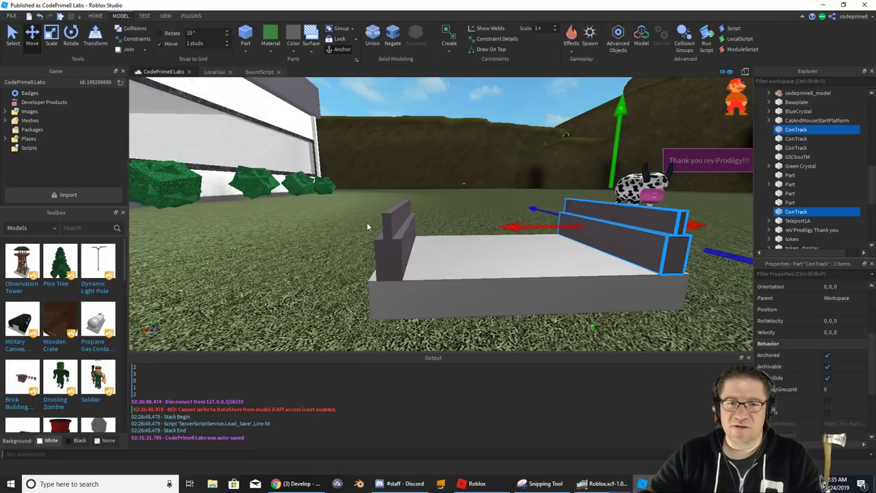
{"action": "left_click", "coordinate": [392, 213], "text": "ctrl"}
{"action": "left_click", "coordinate": [388, 254], "text": "ctrl"}
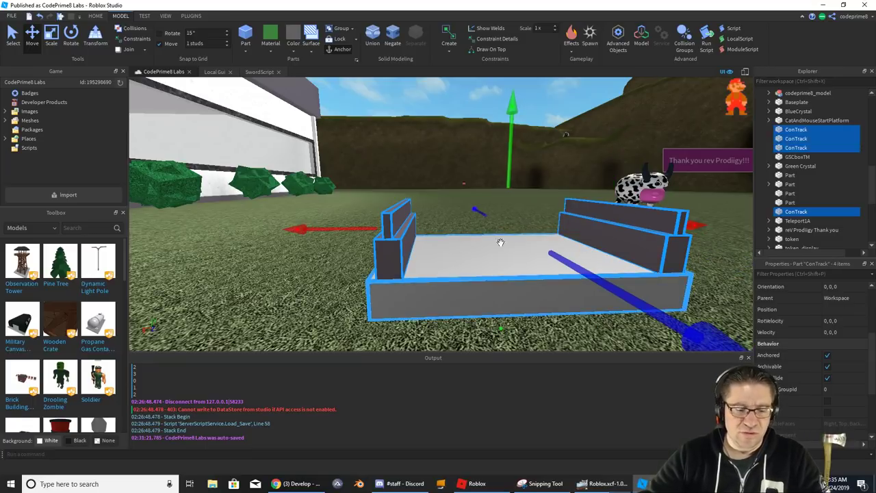
{"action": "key", "text": "ctrl+g"}
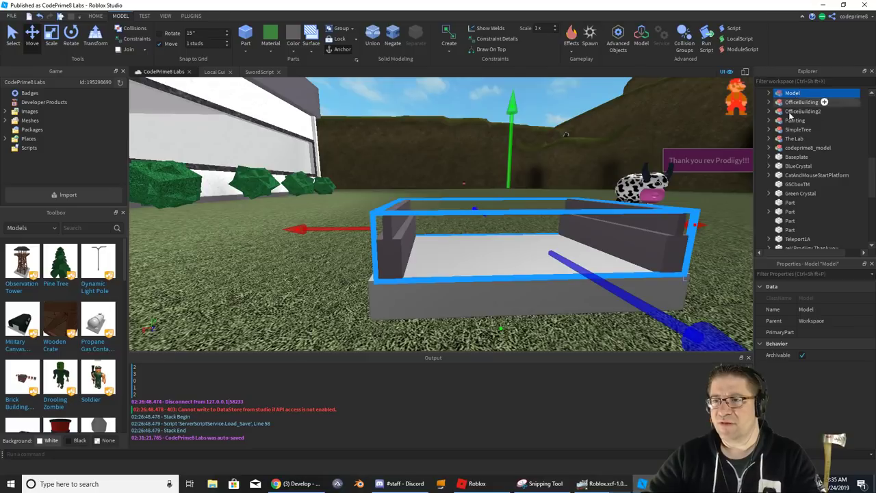
- Rename the grouped model as Straight Conveyor, checking the structure's name in the Roblox game
{"action": "key", "text": "F2"}
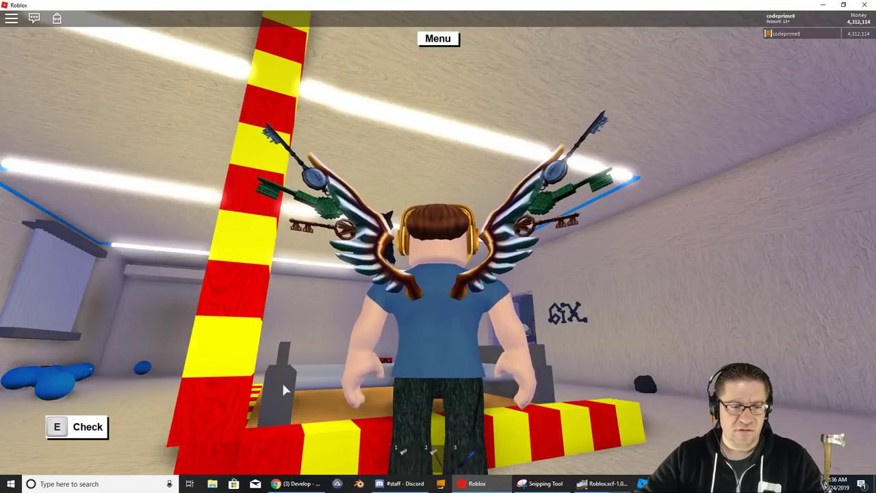
{"action": "key", "text": "e"}
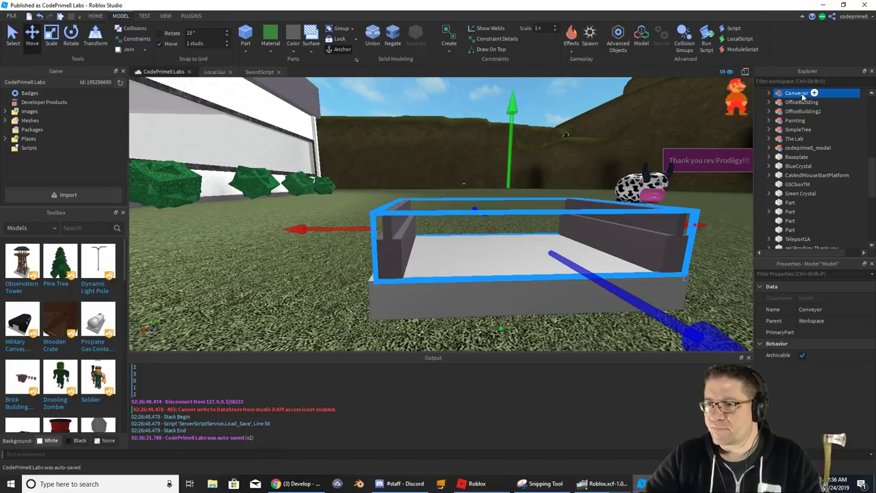
{"action": "key", "text": "Home"}
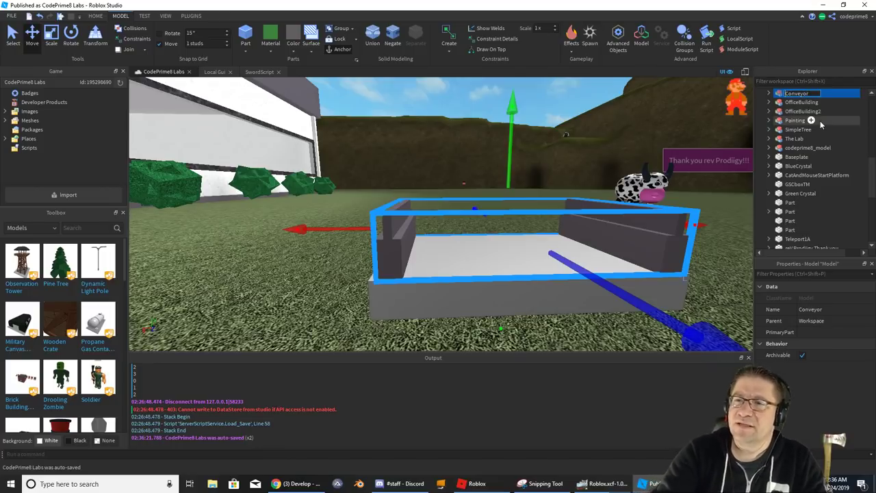
{"action": "type", "text": "Straight"}
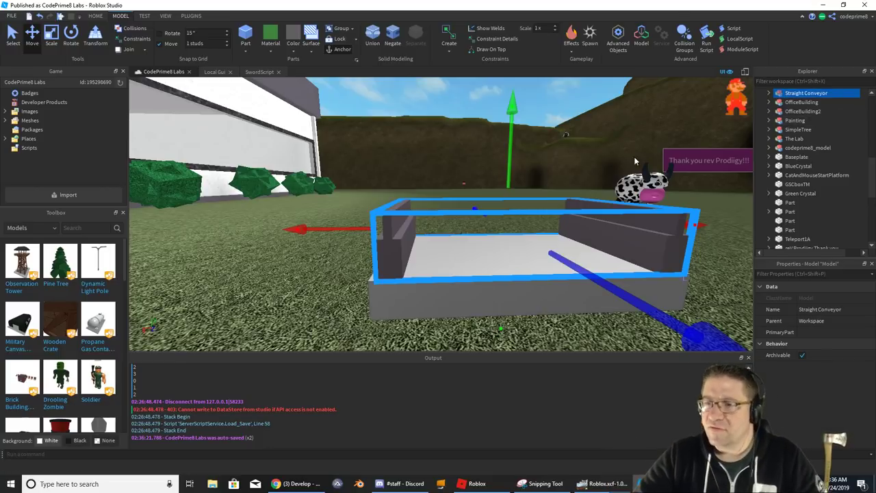
- Try moving the Straight Conveyor model along the base as one group
{"action": "right_click_drag", "start_coordinate": [634, 156], "coordinate": [634, 156]}
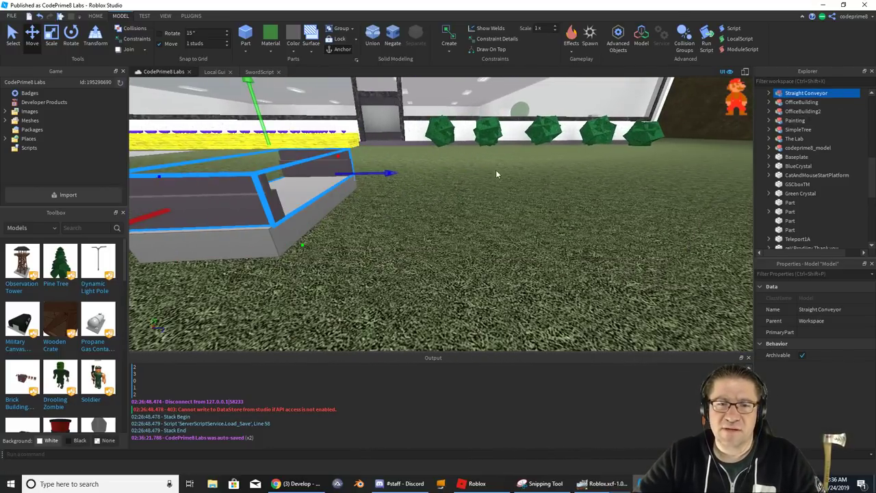
{"action": "left_click_drag", "start_coordinate": [384, 177], "coordinate": [352, 171]}
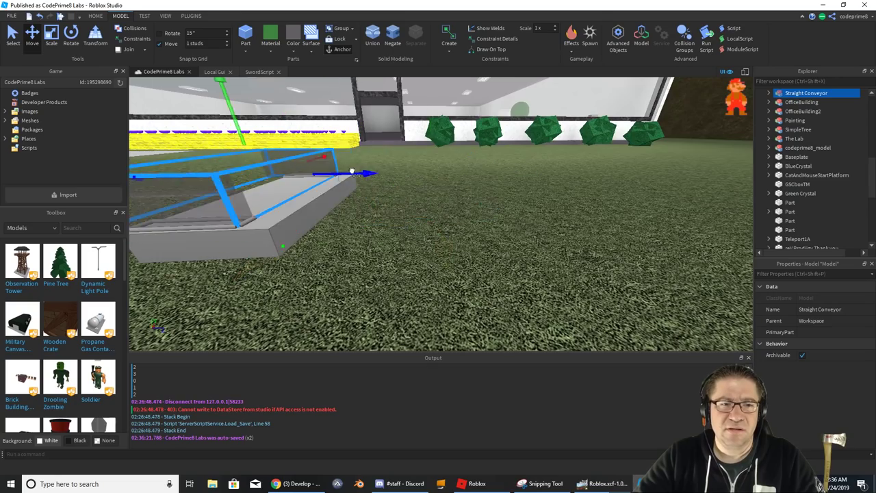
{"action": "key", "text": "f"}
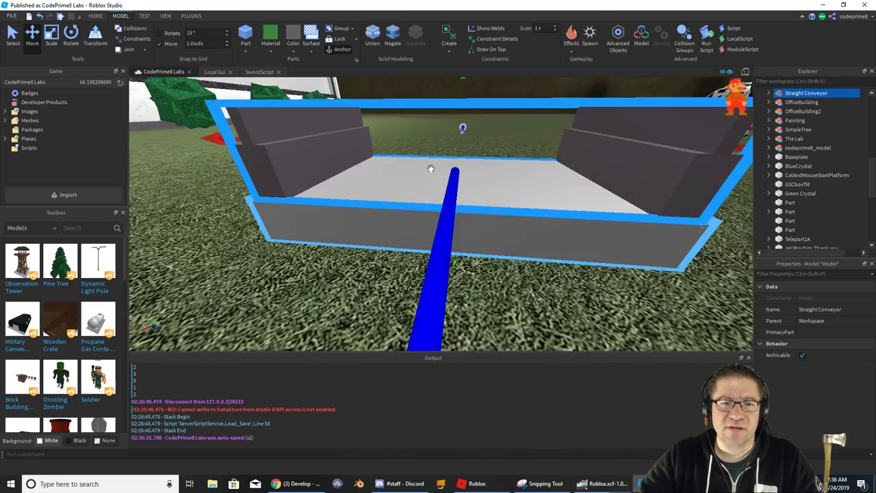
{"action": "right_click_drag", "start_coordinate": [431, 168], "coordinate": [438, 158]}
{"action": "scroll", "coordinate": [438, 158], "scroll_direction": "up", "scroll_amount": 3}
{"action": "scroll", "coordinate": [438, 159], "scroll_direction": "down", "scroll_amount": 6}
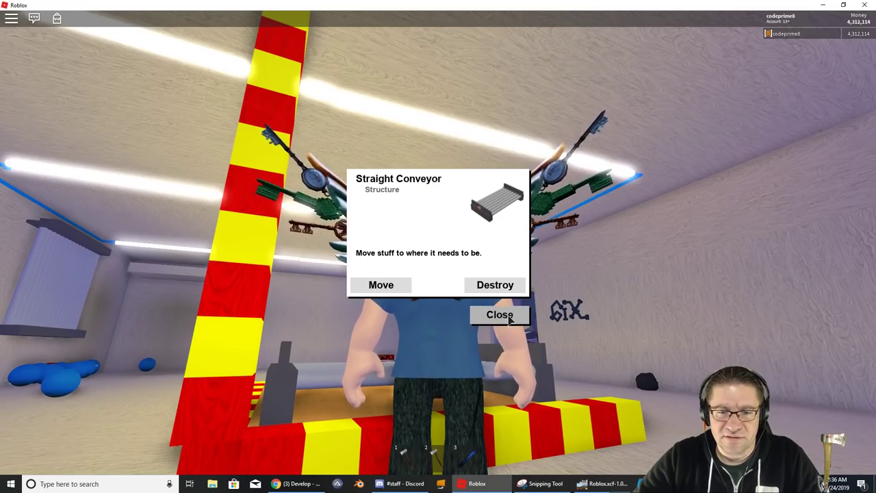
- In the Roblox game, close the conveyor's information window and examine its rollers and their spacing between the side plates from several angles
{"action": "left_click", "coordinate": [498, 314]}
{"action": "key", "text": "w"}
{"action": "right_click_drag", "start_coordinate": [562, 206], "coordinate": [561, 206]}
{"action": "key", "text": "s"}
{"action": "key", "text": "d"}
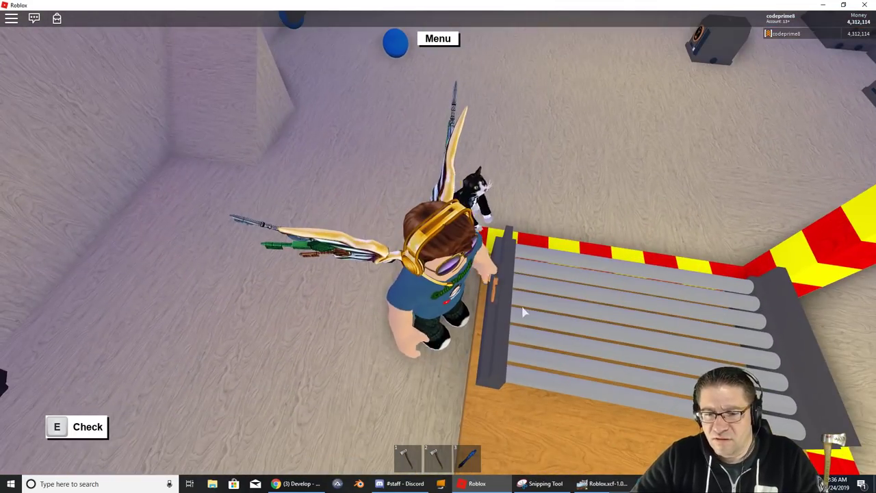
{"action": "right_click_drag", "start_coordinate": [522, 311], "coordinate": [522, 312]}
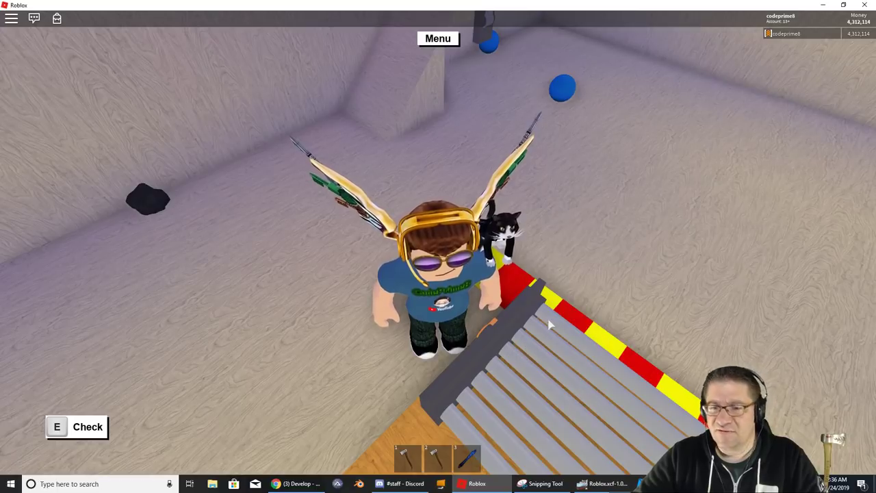
{"action": "right_click_drag", "start_coordinate": [518, 324], "coordinate": [411, 388]}
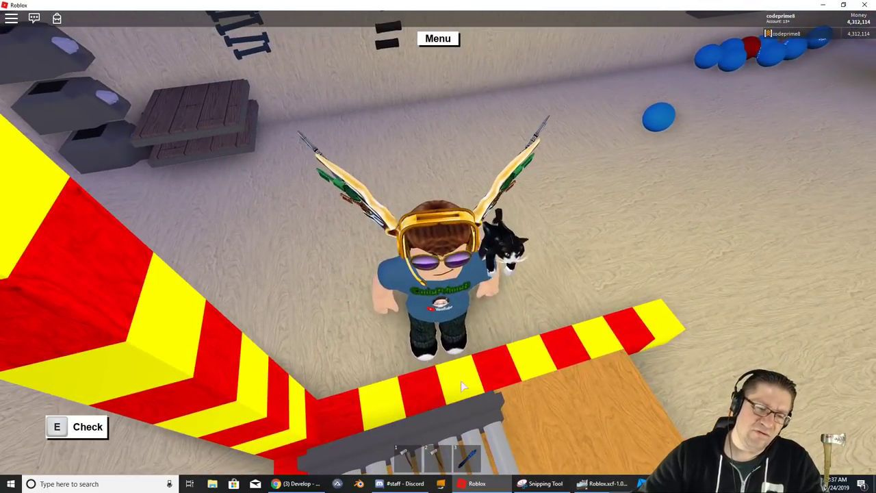
{"action": "right_click_drag", "start_coordinate": [317, 419], "coordinate": [394, 321]}
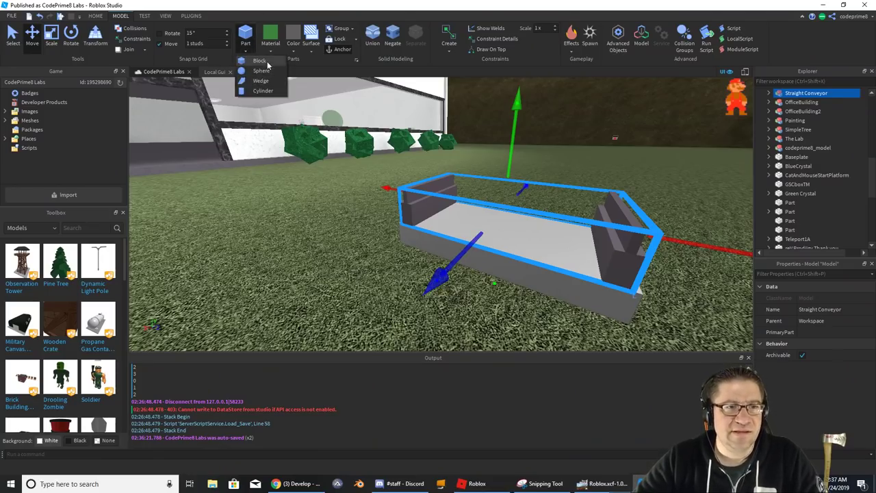
- In Roblox Studio, insert a cylinder part and move it down between the side plates at one open end of the conveyor
{"action": "left_click", "coordinate": [263, 92]}
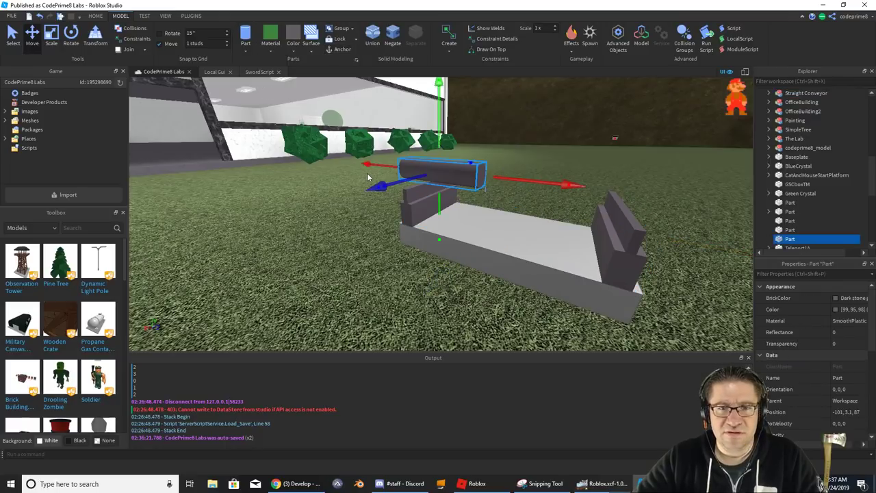
{"action": "right_click_drag", "start_coordinate": [368, 177], "coordinate": [317, 98]}
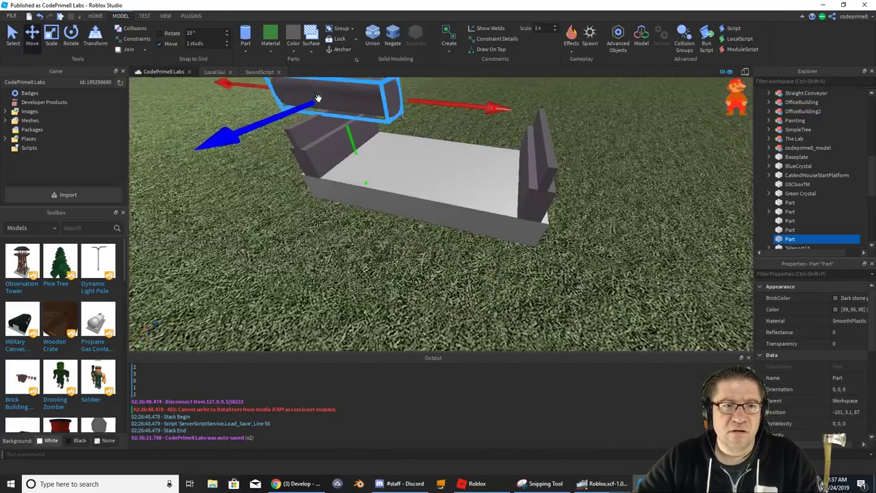
{"action": "scroll", "coordinate": [317, 99], "scroll_direction": "up", "scroll_amount": 3}
{"action": "left_click_drag", "start_coordinate": [326, 101], "coordinate": [333, 135]}
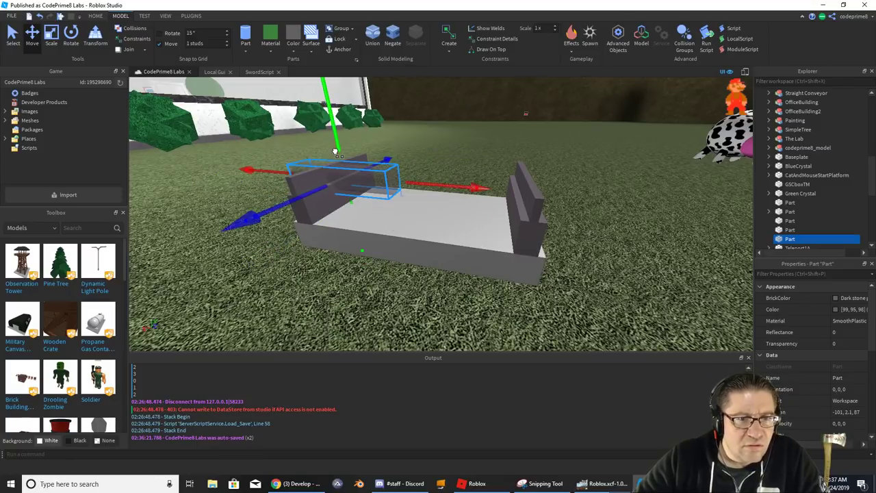
{"action": "right_click_drag", "start_coordinate": [336, 151], "coordinate": [335, 153]}
{"action": "left_click_drag", "start_coordinate": [334, 152], "coordinate": [393, 192]}
{"action": "right_click_drag", "start_coordinate": [374, 147], "coordinate": [373, 146]}
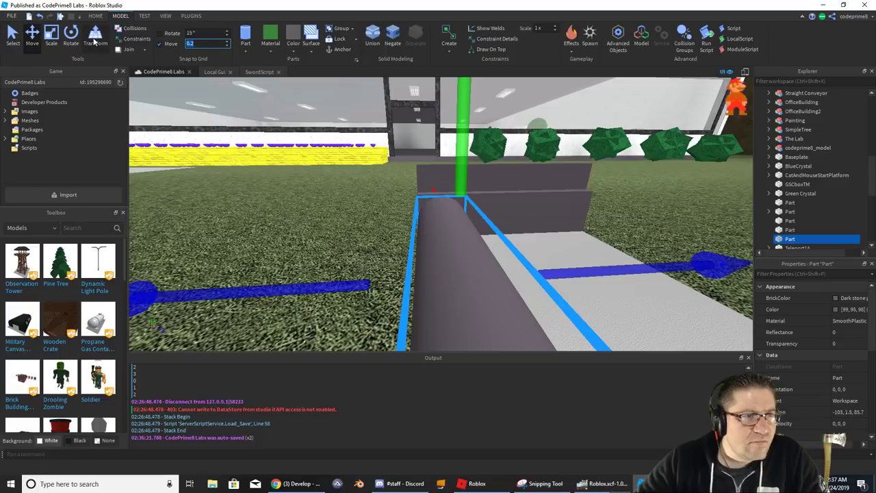
- Set the move snap to 0.2 studs, then narrow the cylinder and lengthen it to span both side plates with the Scale tool
{"action": "left_click", "coordinate": [51, 33]}
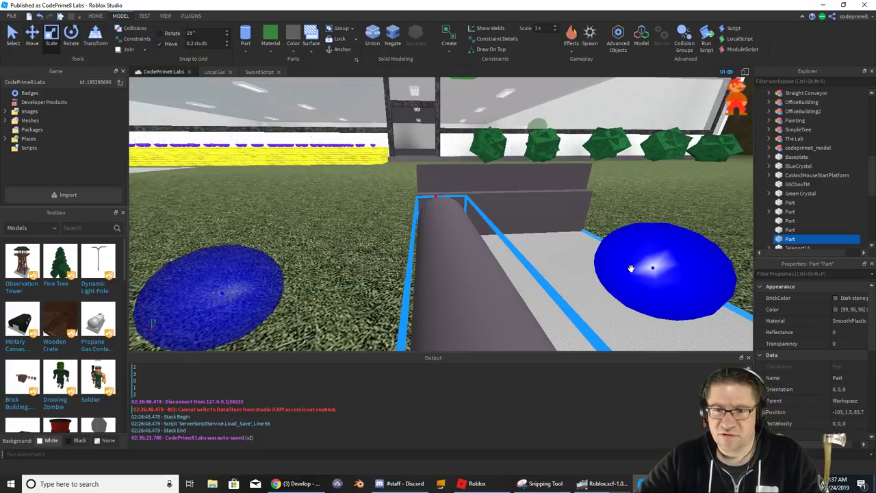
{"action": "left_click_drag", "start_coordinate": [632, 260], "coordinate": [494, 262]}
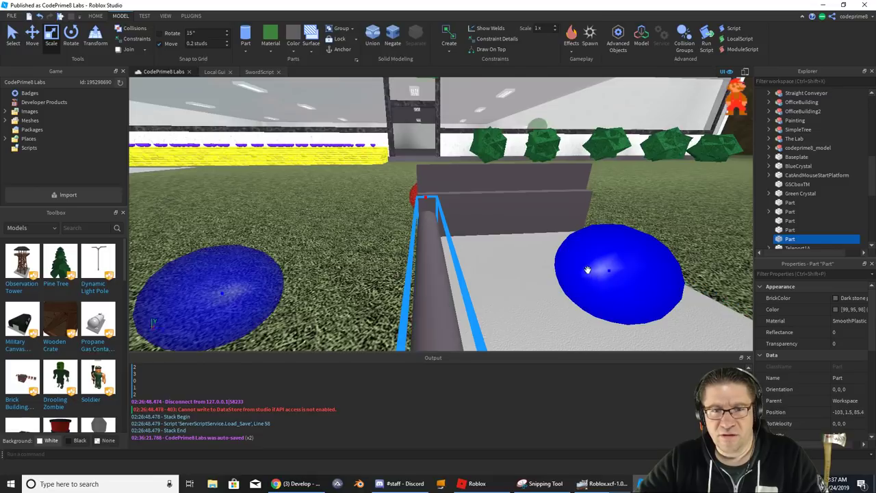
{"action": "scroll", "coordinate": [462, 246], "scroll_direction": "down", "scroll_amount": 3}
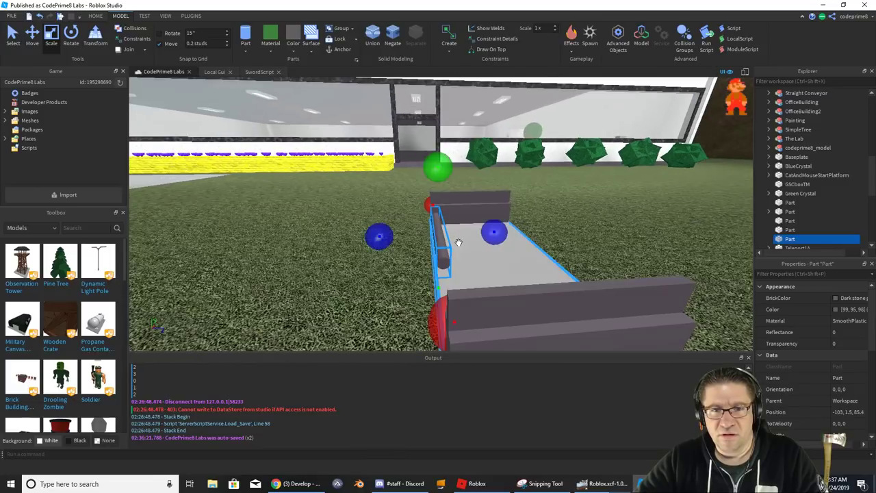
{"action": "key", "text": "d"}
{"action": "right_click_drag", "start_coordinate": [390, 277], "coordinate": [414, 276]}
{"action": "left_click_drag", "start_coordinate": [433, 275], "coordinate": [541, 281]}
{"action": "key", "text": "d"}
{"action": "right_click_drag", "start_coordinate": [338, 213], "coordinate": [338, 214]}
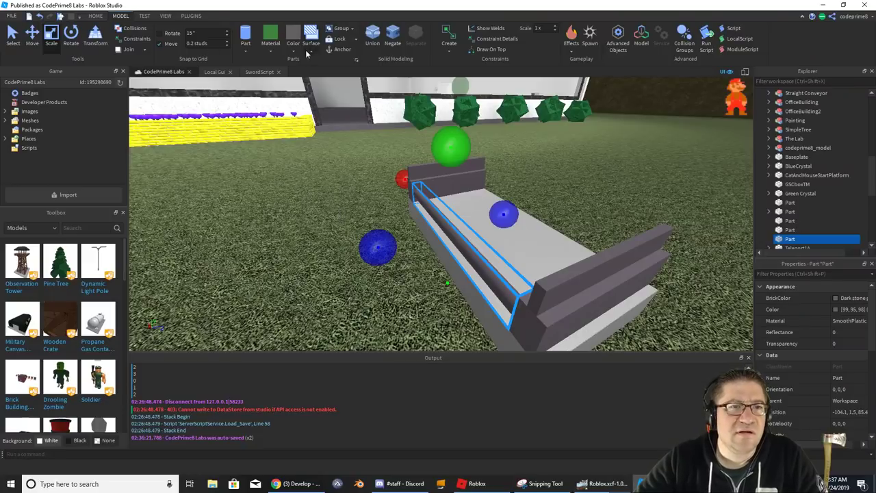
- Recolour the roller cylinder Oyster
{"action": "left_click", "coordinate": [271, 49]}
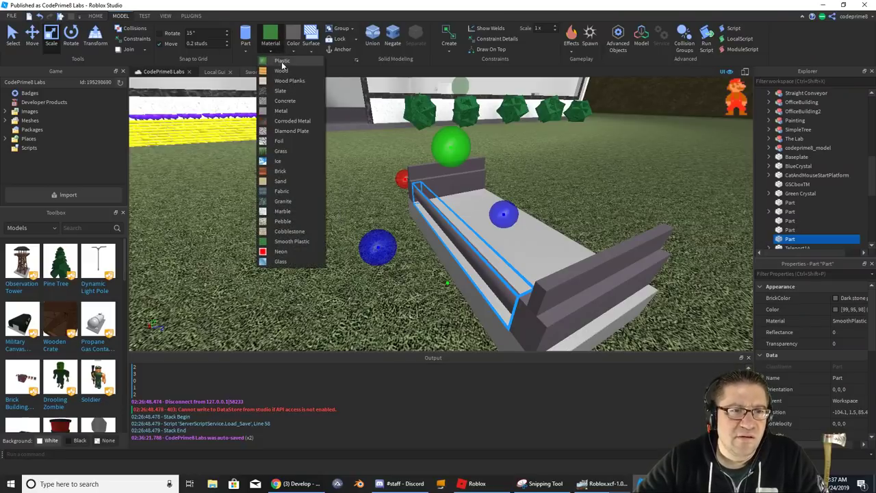
{"action": "left_click", "coordinate": [294, 47]}
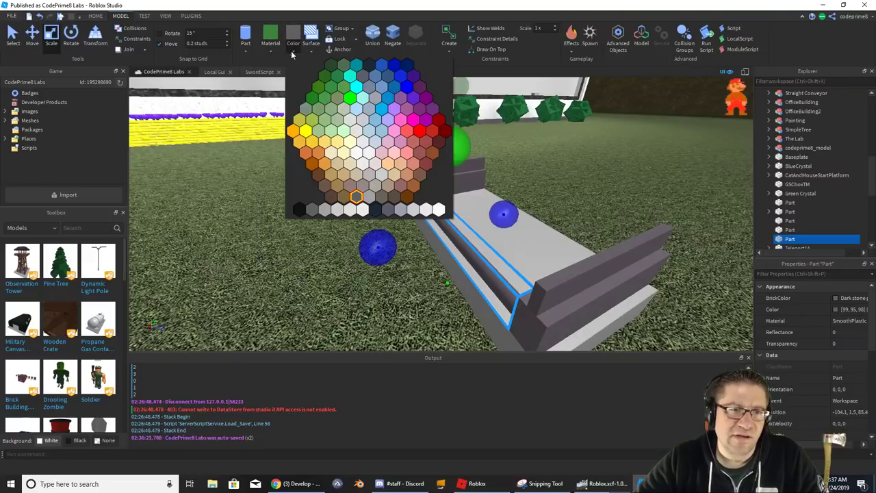
{"action": "left_click", "coordinate": [368, 176]}
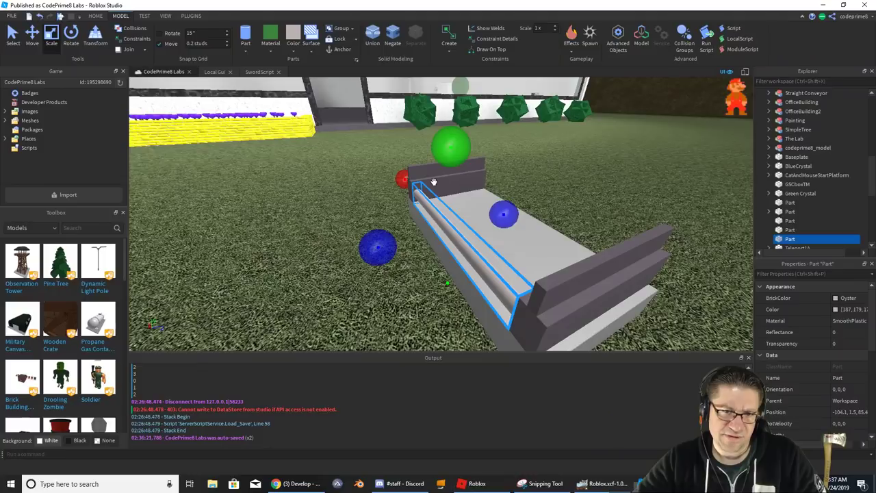
- Switch to the Roblox game and walk back toward the conveyor to look at its rollers
{"action": "right_click_drag", "start_coordinate": [434, 181], "coordinate": [433, 181]}
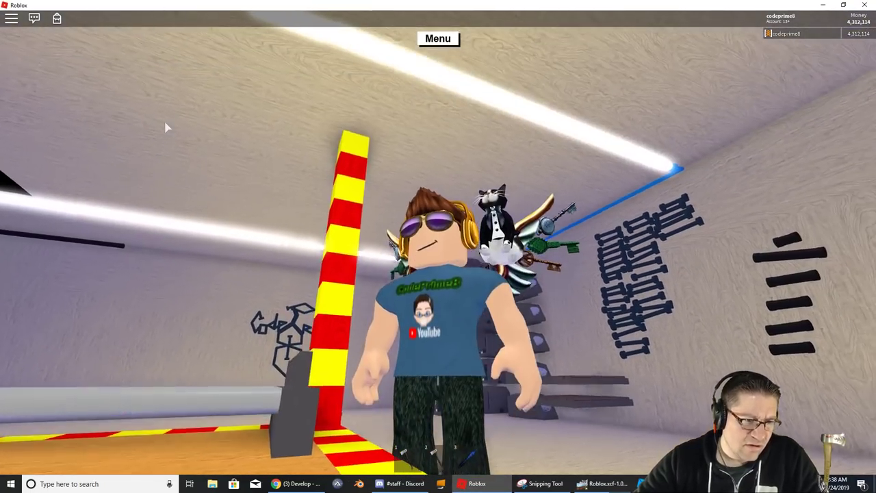
{"action": "key", "text": "a"}
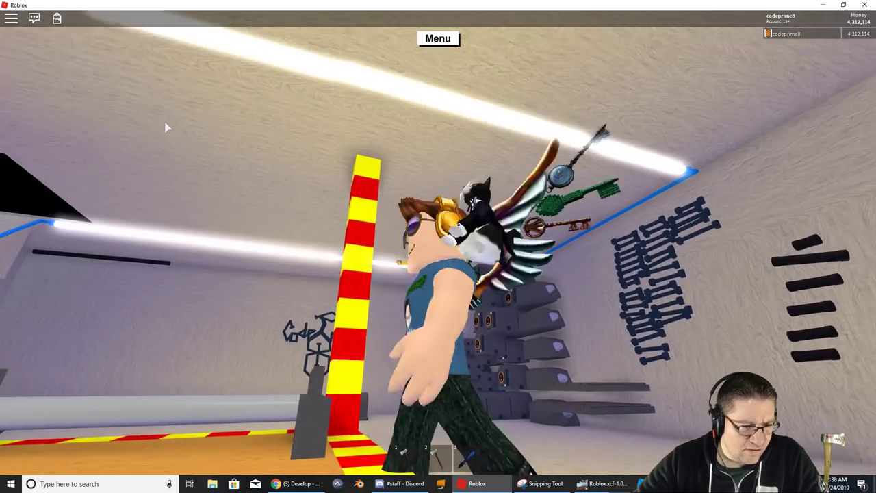
{"action": "key", "text": "w"}
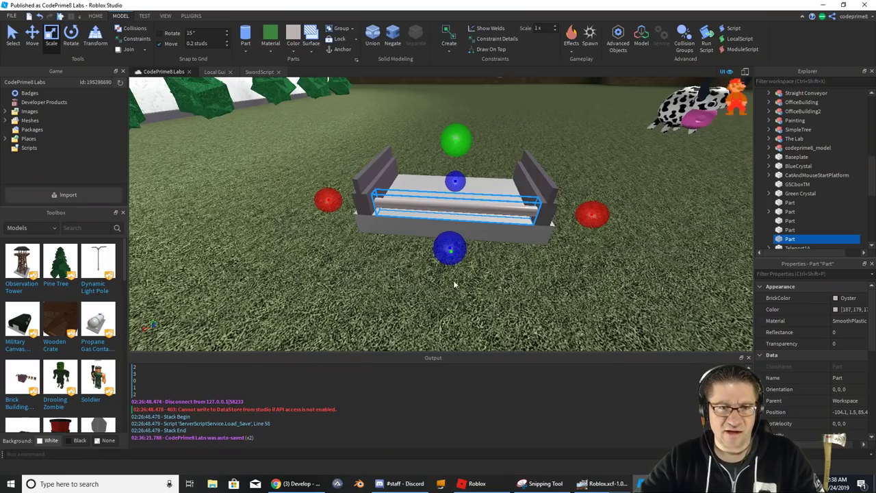
- In Roblox Studio, raise the roller between the side plates to a Y position of about 1.7
{"action": "scroll", "coordinate": [455, 292], "scroll_direction": "up", "scroll_amount": 4}
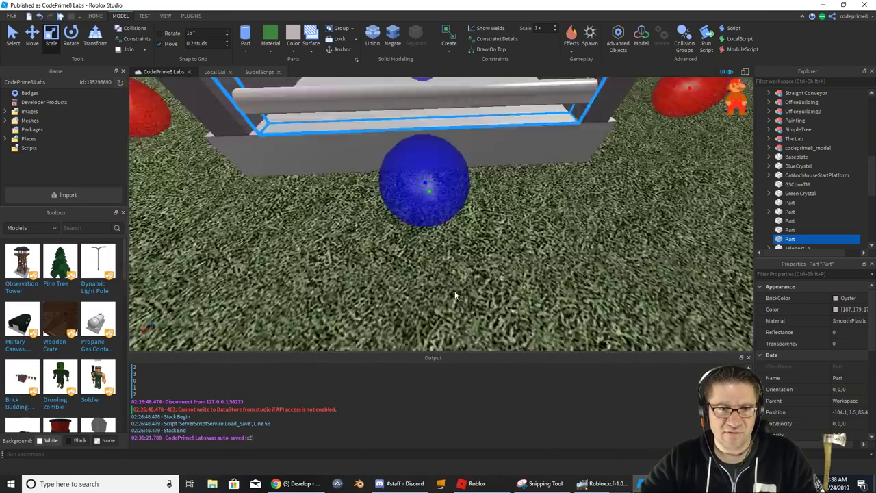
{"action": "right_click_drag", "start_coordinate": [455, 292], "coordinate": [454, 292]}
{"action": "scroll", "coordinate": [454, 292], "scroll_direction": "down", "scroll_amount": 3}
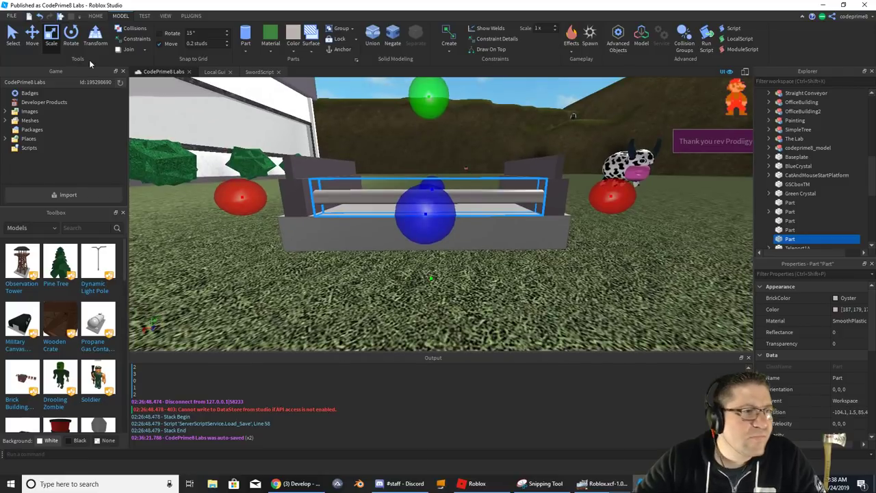
{"action": "key", "text": "ctrl+2"}
{"action": "left_click_drag", "start_coordinate": [427, 143], "coordinate": [431, 130]}
{"action": "right_click_drag", "start_coordinate": [480, 153], "coordinate": [480, 153]}
{"action": "scroll", "coordinate": [480, 153], "scroll_direction": "up", "scroll_amount": 3}
{"action": "scroll", "coordinate": [479, 152], "scroll_direction": "down", "scroll_amount": 5}
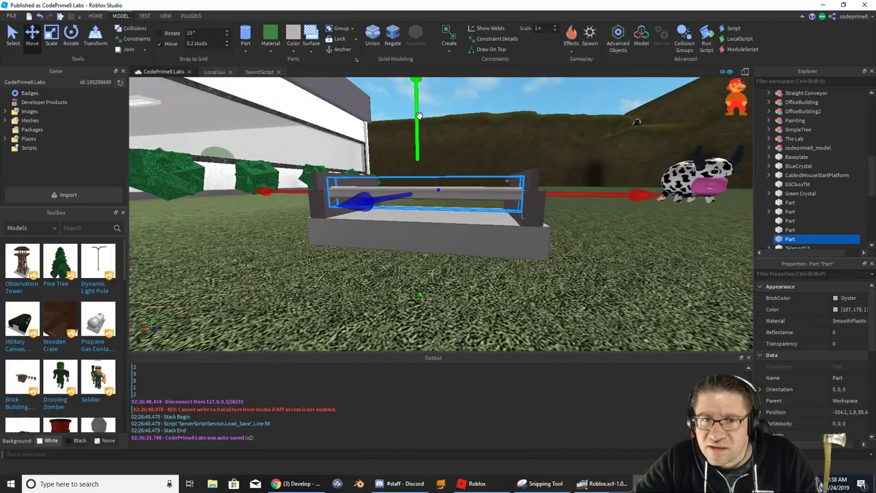
{"action": "scroll", "coordinate": [458, 137], "scroll_direction": "up", "scroll_amount": 5}
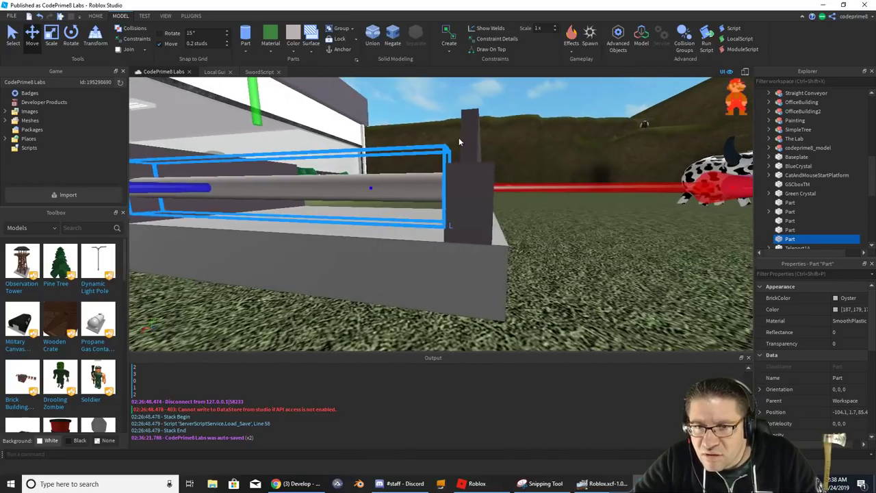
- Reduce the roller's height with the Scale tool so its bounding box fits closely around the cylinder
{"action": "left_click", "coordinate": [70, 36]}
{"action": "scroll", "coordinate": [375, 166], "scroll_direction": "down", "scroll_amount": 10}
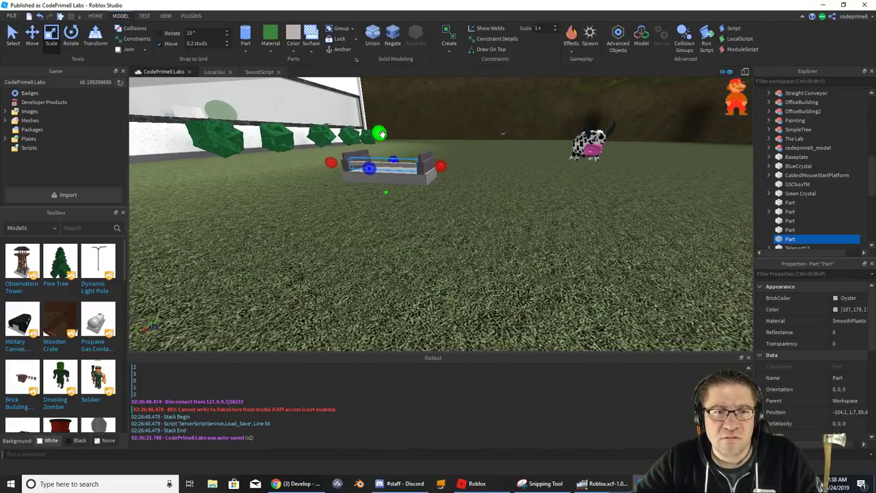
{"action": "scroll", "coordinate": [381, 142], "scroll_direction": "up", "scroll_amount": 10}
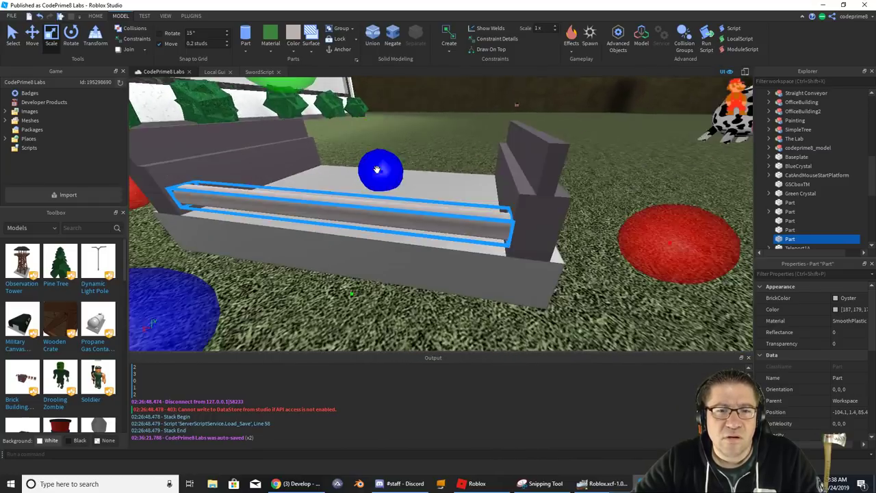
{"action": "right_click_drag", "start_coordinate": [376, 170], "coordinate": [377, 170]}
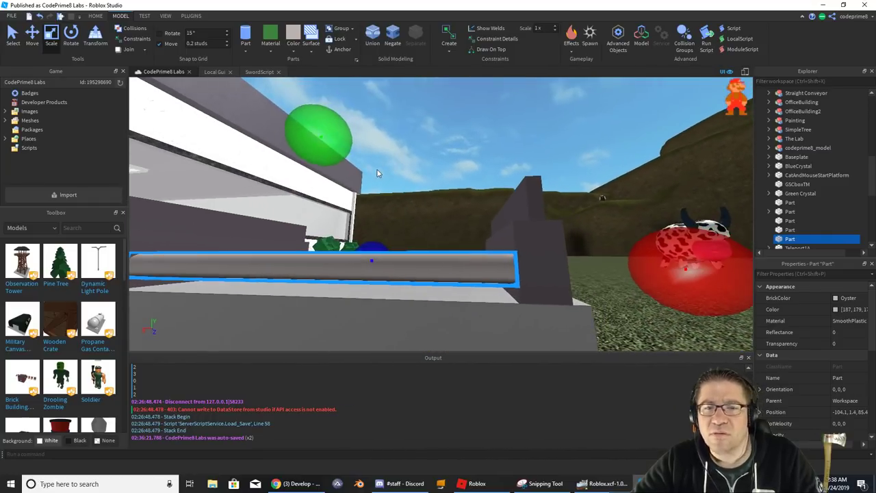
- Move the flattened roller up between the side plates to a Y position of 1.8
{"action": "left_click", "coordinate": [32, 39]}
{"action": "left_click_drag", "start_coordinate": [319, 208], "coordinate": [327, 197]}
{"action": "key", "text": "d"}
{"action": "right_click_drag", "start_coordinate": [327, 197], "coordinate": [327, 197]}
{"action": "key", "text": "s"}
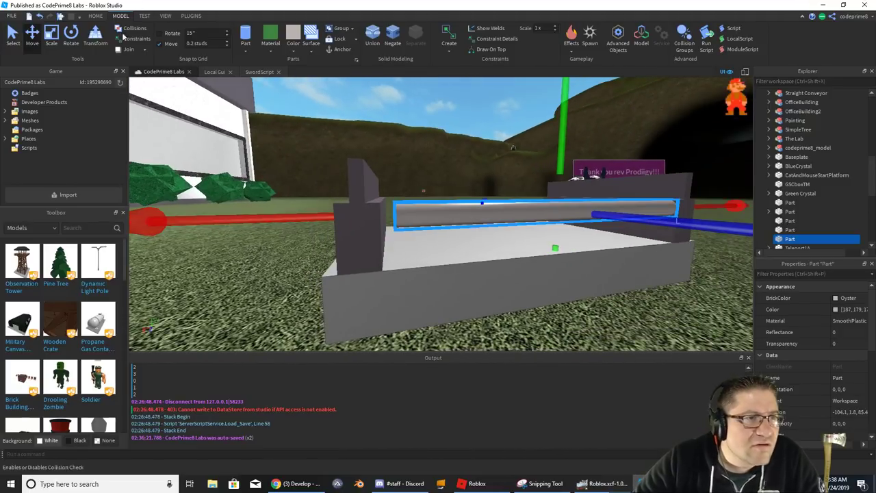
- Lengthen the roller with the Scale tool so its short end reaches the side plate
{"action": "left_click", "coordinate": [45, 36]}
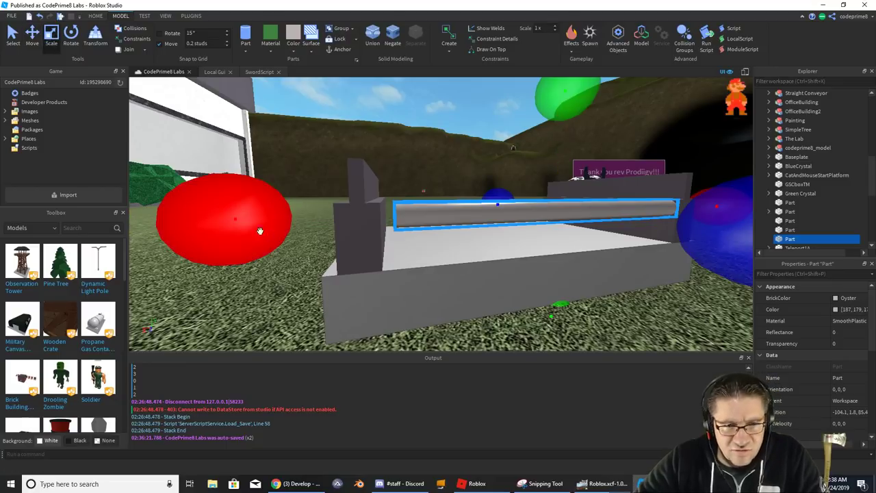
{"action": "left_click_drag", "start_coordinate": [260, 231], "coordinate": [235, 225]}
{"action": "key", "text": "s"}
{"action": "right_click_drag", "start_coordinate": [434, 221], "coordinate": [432, 221]}
{"action": "key", "text": "a"}
{"action": "key", "text": "w"}
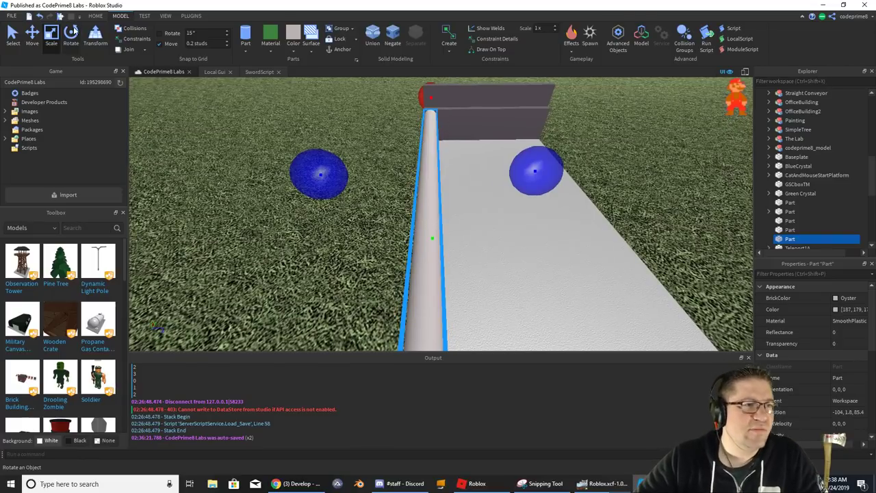
- Duplicate the roller and move the copy inward along the base to a Z position of 86
{"action": "left_click", "coordinate": [32, 38]}
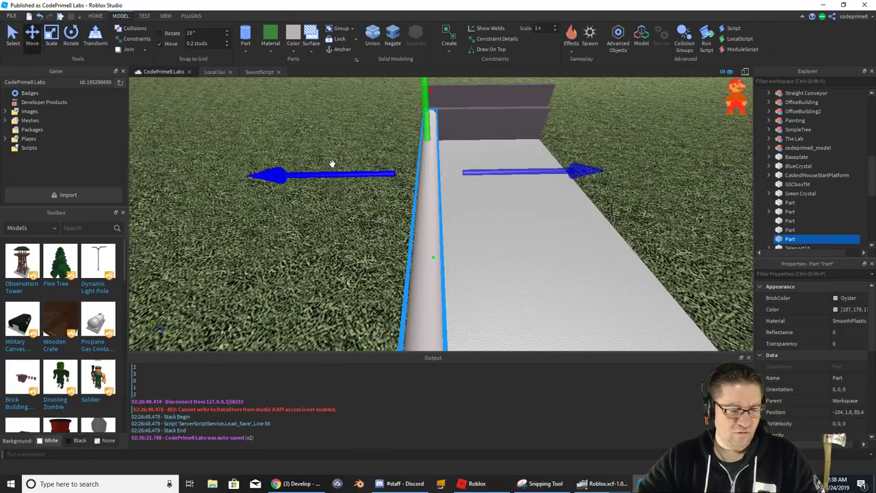
{"action": "key", "text": "ctrl+d"}
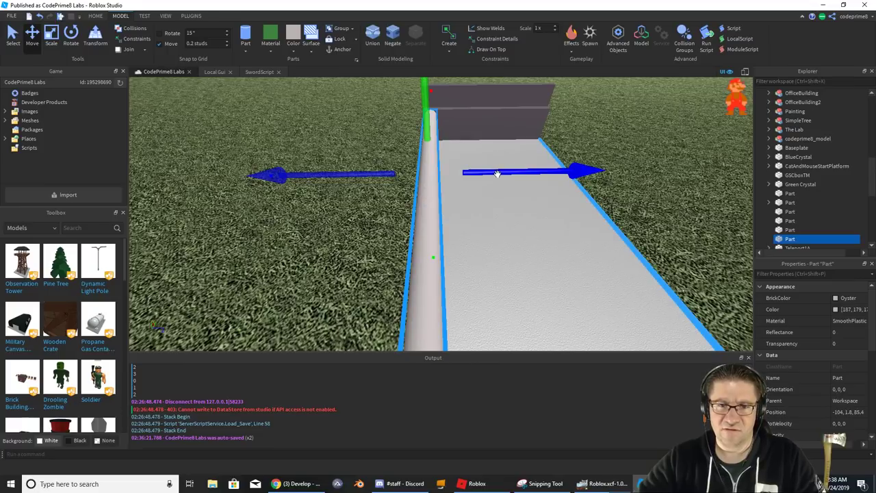
{"action": "left_click_drag", "start_coordinate": [496, 173], "coordinate": [527, 175]}
{"action": "right_click_drag", "start_coordinate": [525, 147], "coordinate": [525, 146]}
{"action": "key", "text": "d"}
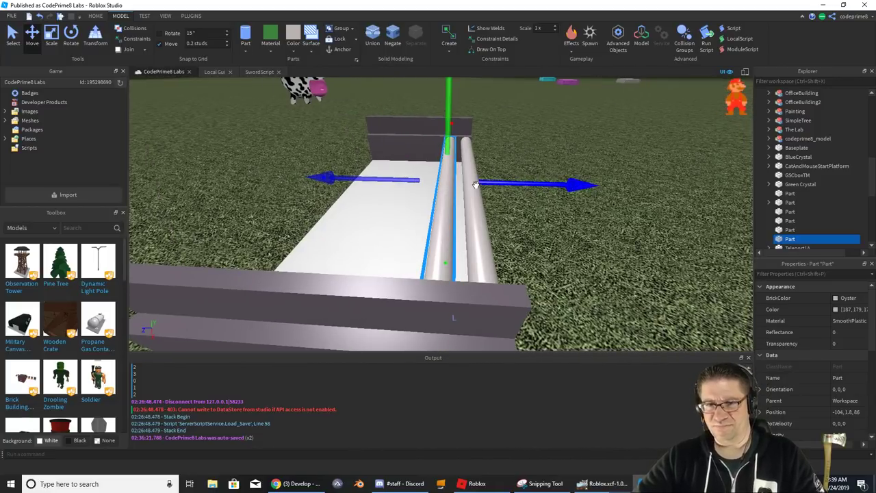
- Duplicate both rollers together and try moving the copies along the base with the move snap at 1 stud
{"action": "left_click", "coordinate": [475, 201], "text": "ctrl"}
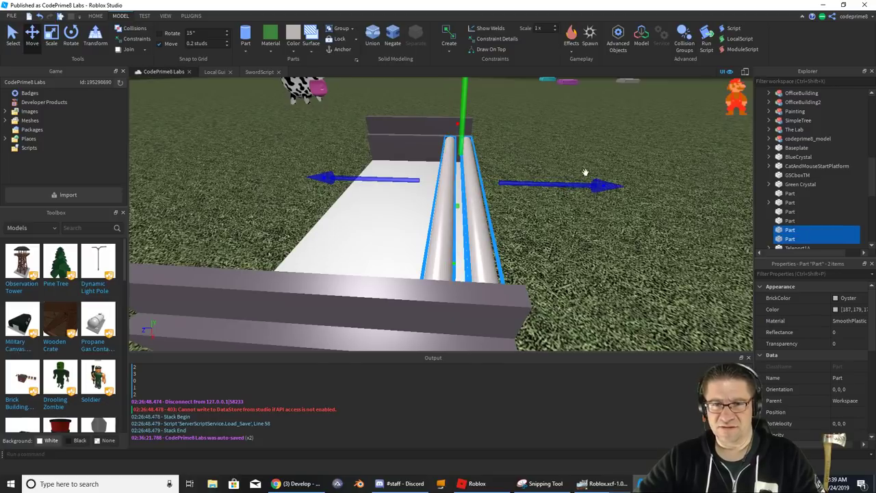
{"action": "key", "text": "d"}
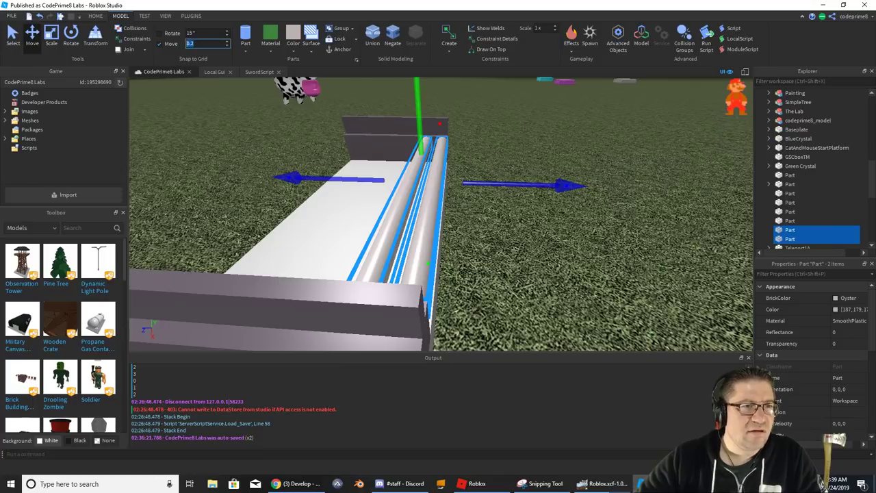
{"action": "type", "text": "1 studs"}
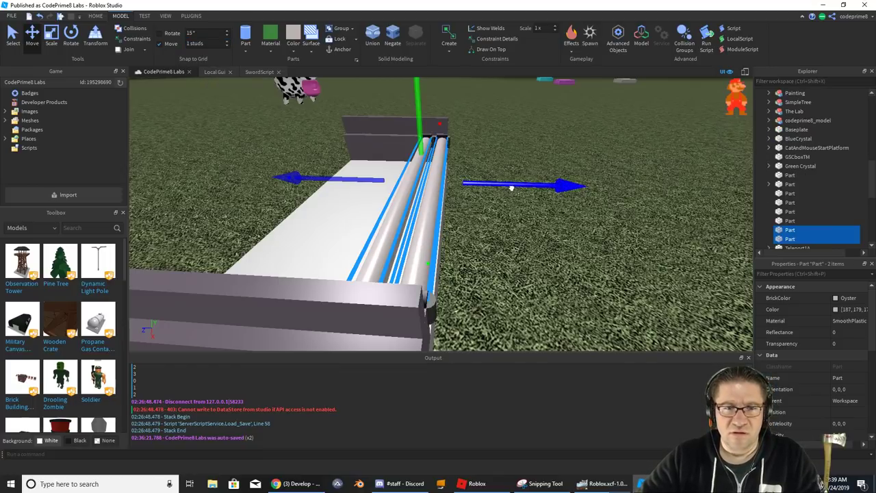
{"action": "type", "text": "w"}
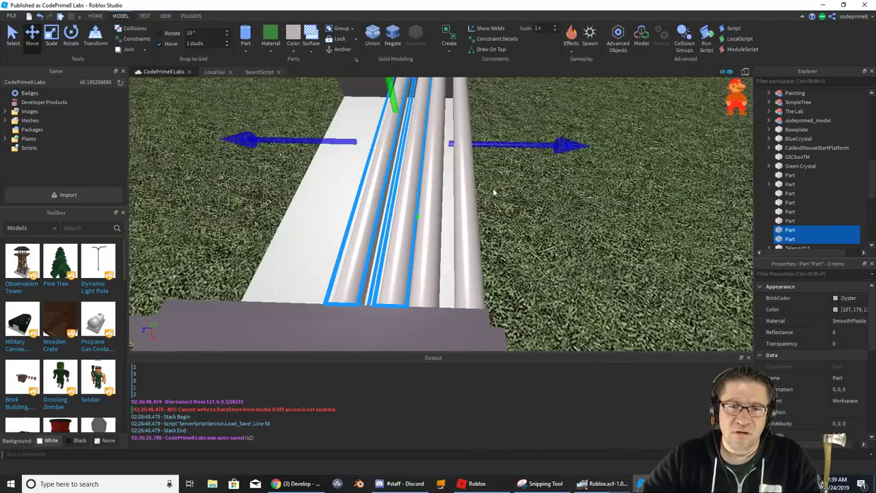
{"action": "type", "text": "s"}
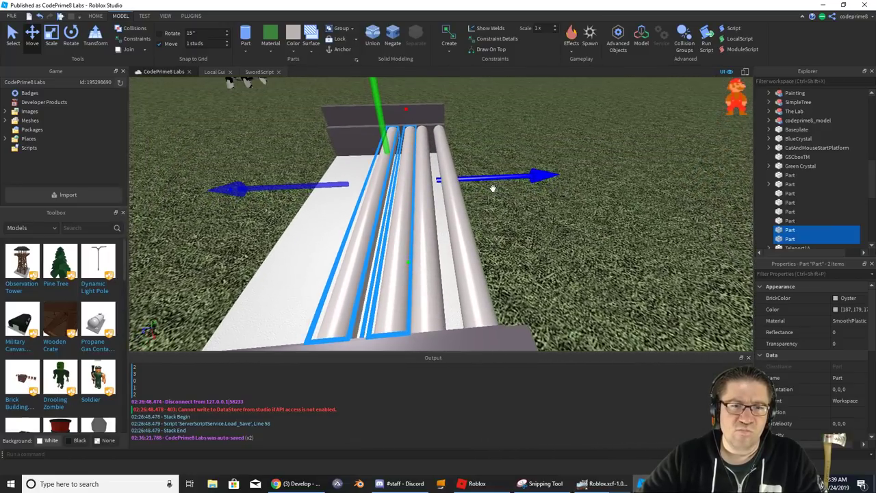
{"action": "left_click_drag", "start_coordinate": [492, 187], "coordinate": [524, 184]}
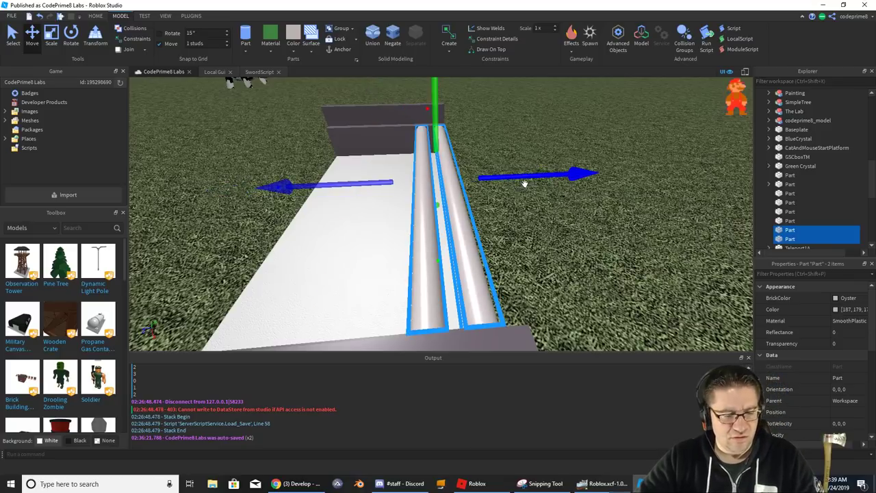
- Undo the duplicated roller pair and delete the second roller, keeping only the one at the conveyor's open end
{"action": "key", "text": "ctrl+v"}
{"action": "key", "text": "ctrl+z"}
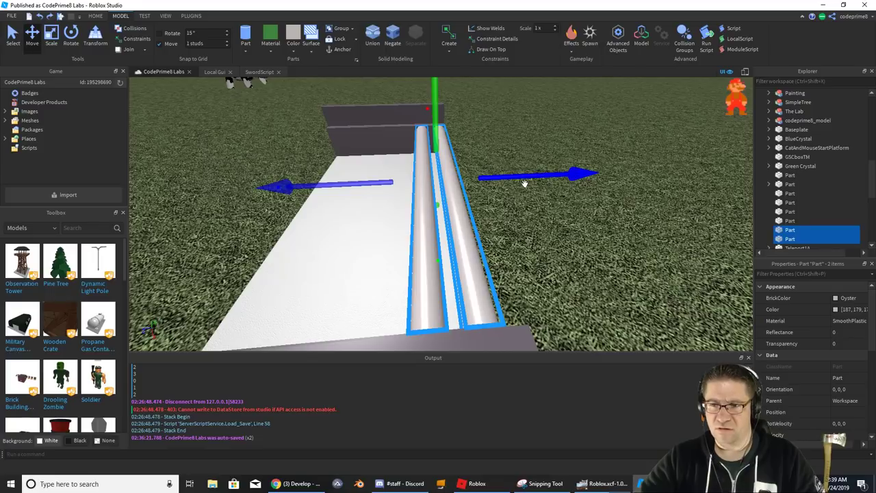
{"action": "left_click", "coordinate": [524, 183]}
{"action": "left_click", "coordinate": [431, 185]}
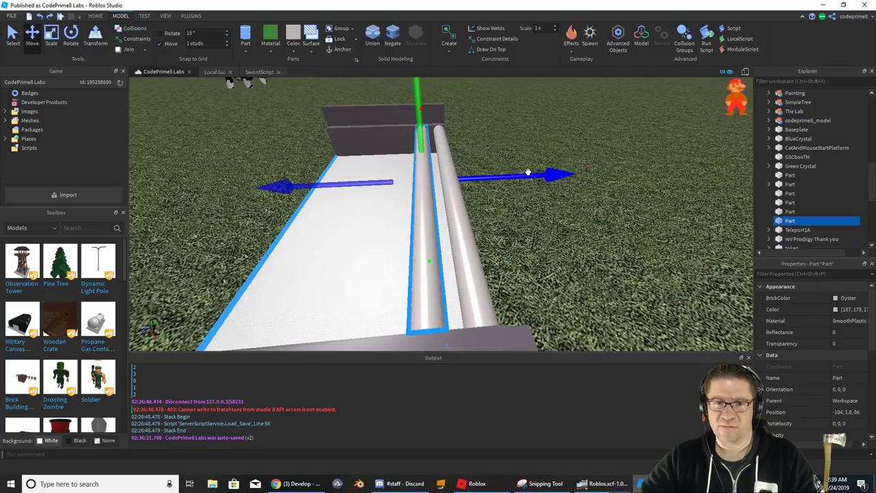
{"action": "key", "text": "Delete"}
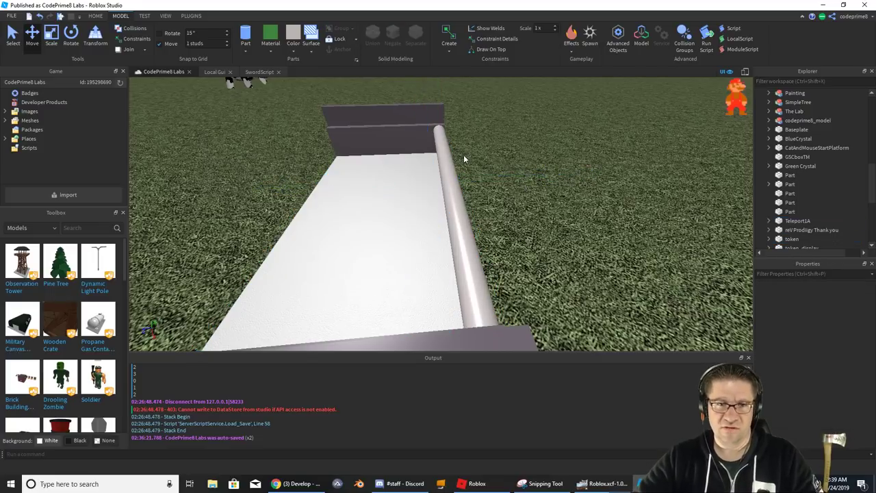
- Try enlarging the remaining roller's width and height with the Scale tool at a 1 stud snap, then scale it back
{"action": "left_click", "coordinate": [460, 156]}
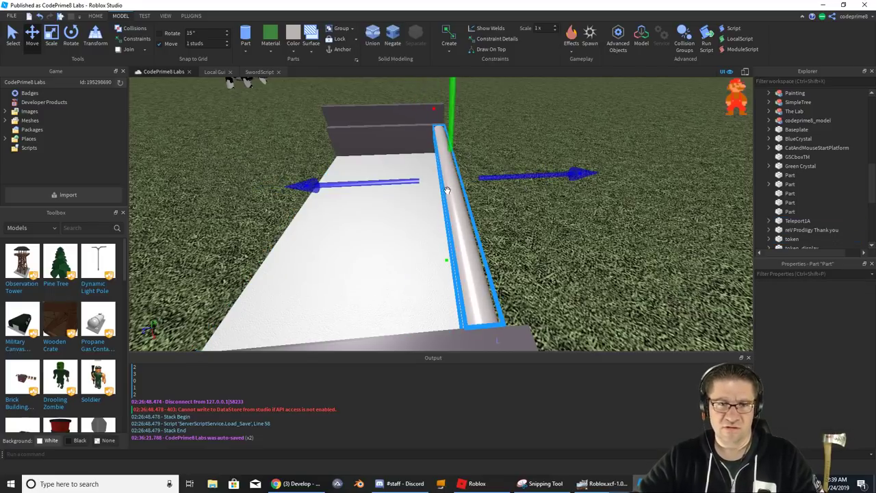
{"action": "left_click", "coordinate": [52, 38]}
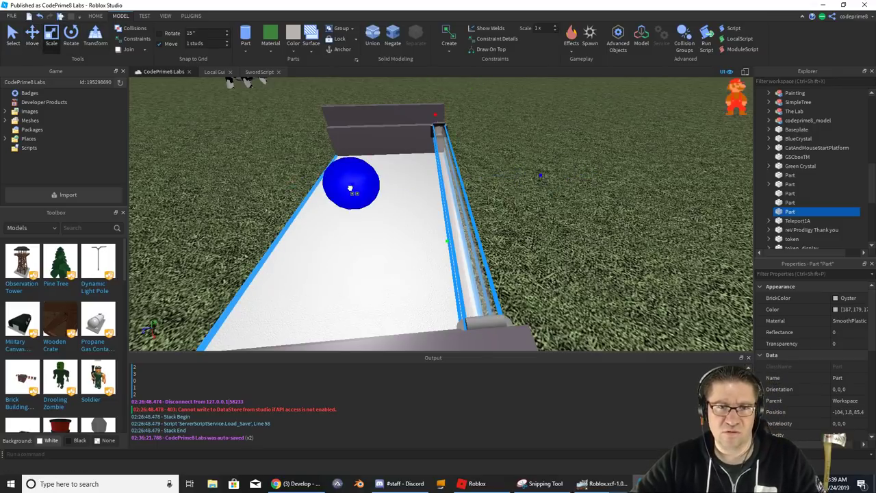
{"action": "left_click_drag", "start_coordinate": [350, 188], "coordinate": [334, 186]}
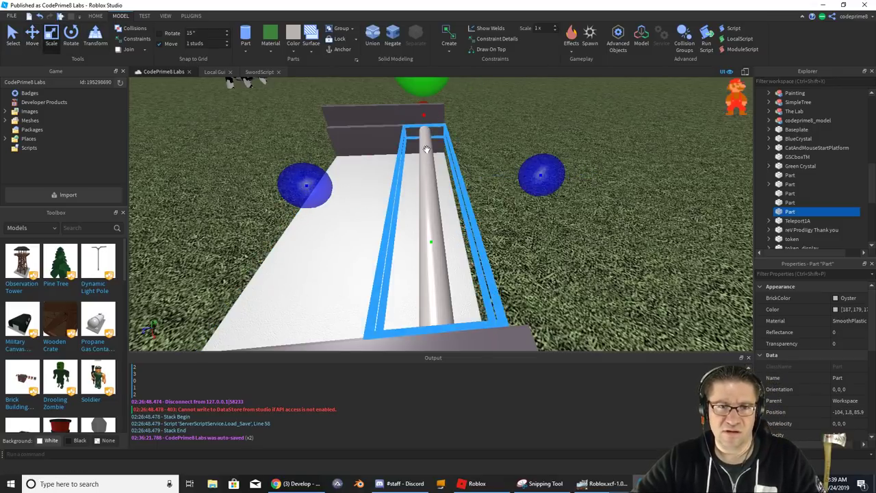
{"action": "right_click_drag", "start_coordinate": [463, 221], "coordinate": [464, 223]}
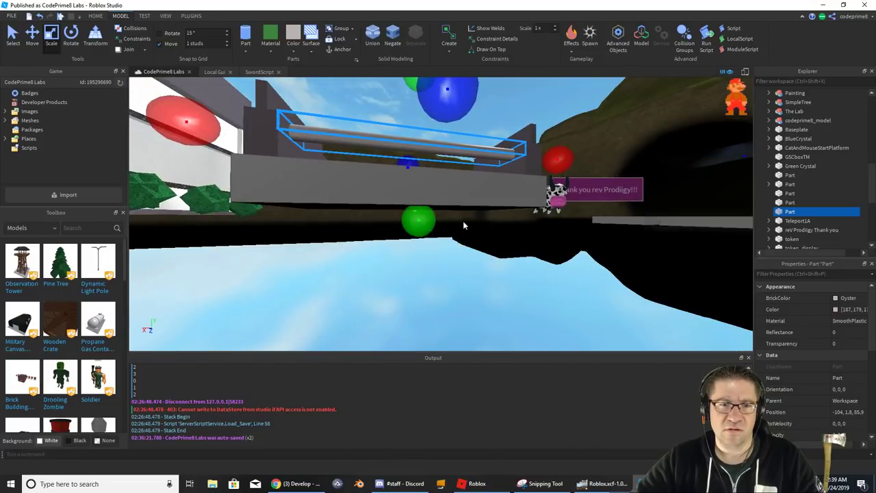
{"action": "left_click_drag", "start_coordinate": [423, 220], "coordinate": [423, 239]}
{"action": "right_click_drag", "start_coordinate": [422, 228], "coordinate": [422, 227]}
{"action": "scroll", "coordinate": [421, 227], "scroll_direction": "down", "scroll_amount": 4}
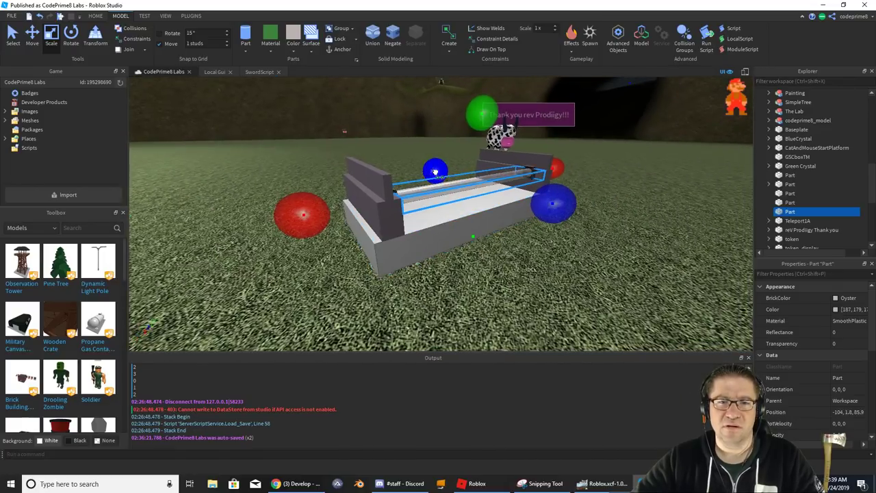
{"action": "left_click_drag", "start_coordinate": [436, 172], "coordinate": [446, 176]}
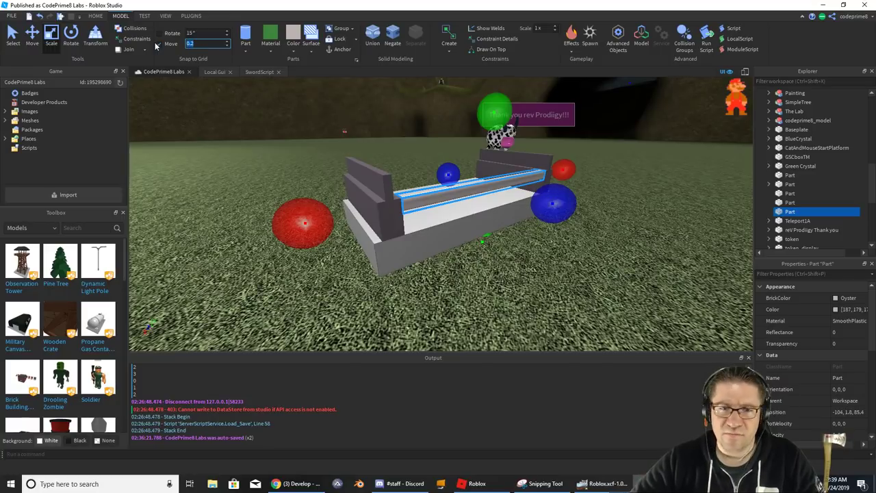
- Set the move snap to 0.2 studs and widen the end roller inward along the base with the Scale tool
{"action": "left_click_drag", "start_coordinate": [444, 173], "coordinate": [440, 171]}
{"action": "key", "text": "w"}
{"action": "right_click_drag", "start_coordinate": [440, 170], "coordinate": [439, 168]}
{"action": "key", "text": "s"}
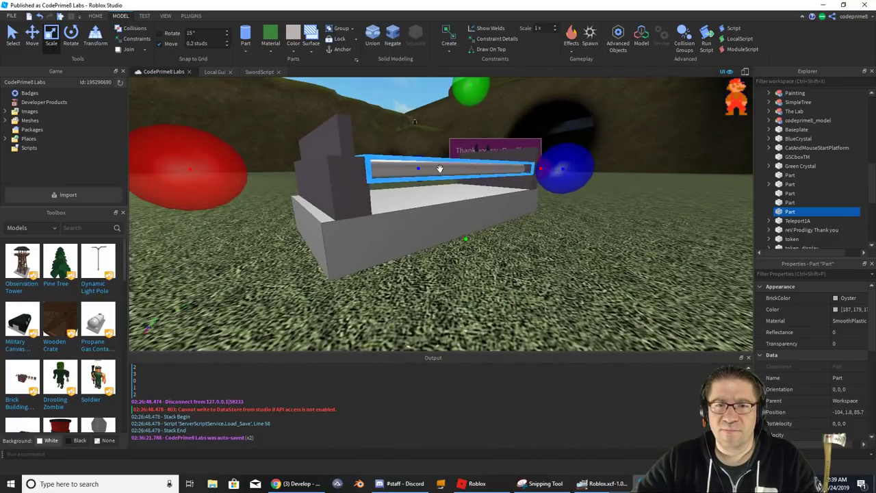
- Extend the end roller's underside down to the base with the Scale tool
{"action": "left_click_drag", "start_coordinate": [466, 239], "coordinate": [464, 254]}
{"action": "scroll", "coordinate": [479, 221], "scroll_direction": "up", "scroll_amount": 6}
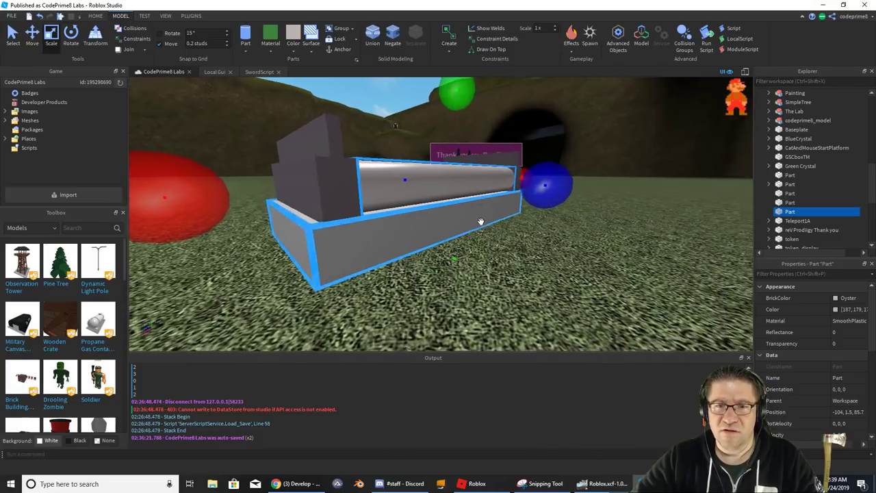
{"action": "right_click_drag", "start_coordinate": [480, 221], "coordinate": [481, 223]}
{"action": "scroll", "coordinate": [480, 221], "scroll_direction": "down", "scroll_amount": 5}
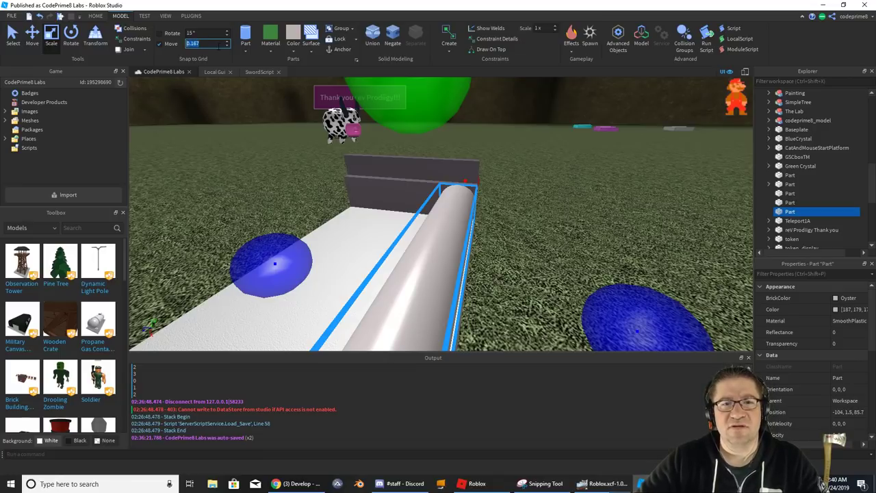
- Set the move snap to 0.167 studs and try narrowing the roller from its outer and inner sides with the Scale tool
{"action": "right_click_drag", "start_coordinate": [355, 200], "coordinate": [355, 199]}
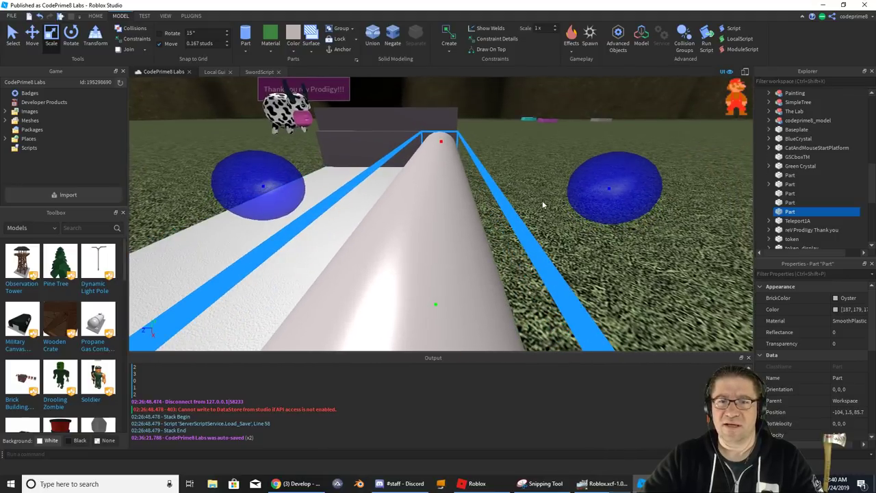
{"action": "left_click_drag", "start_coordinate": [592, 188], "coordinate": [591, 190]}
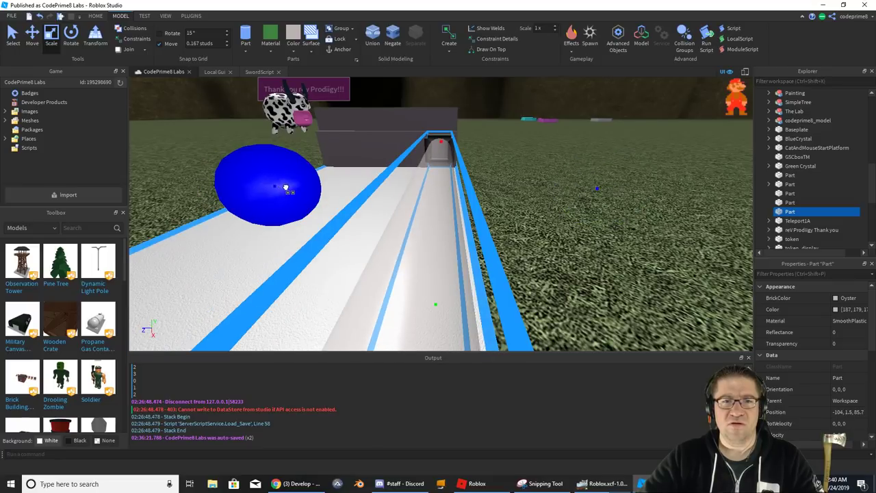
{"action": "left_click_drag", "start_coordinate": [295, 188], "coordinate": [306, 192]}
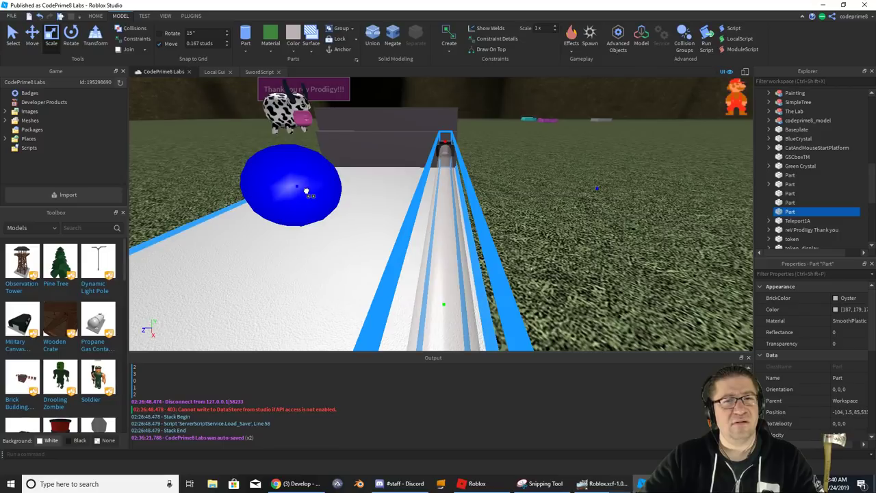
{"action": "left_click_drag", "start_coordinate": [314, 193], "coordinate": [321, 196]}
- Set the move snap to 0.2 studs and try raising the narrowed roller's underside with the Scale tool
{"action": "right_click_drag", "start_coordinate": [346, 208], "coordinate": [348, 207]}
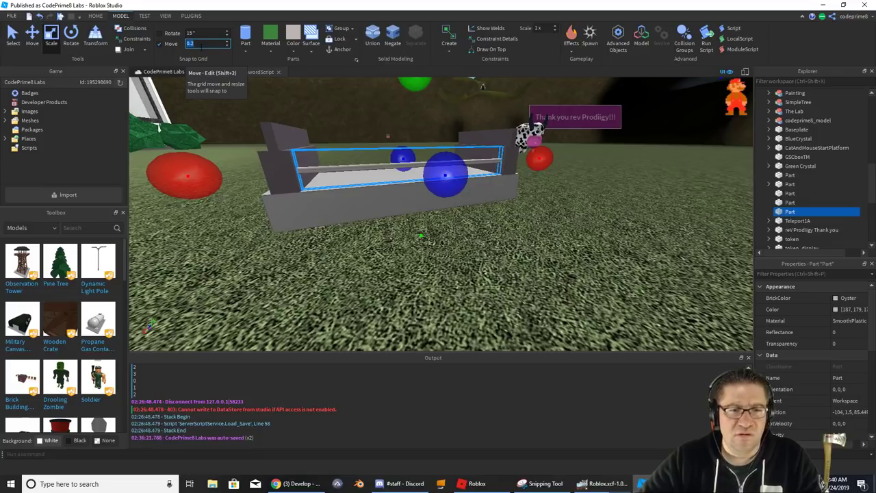
{"action": "left_click_drag", "start_coordinate": [422, 237], "coordinate": [420, 214]}
{"action": "right_click_drag", "start_coordinate": [408, 184], "coordinate": [409, 186]}
{"action": "scroll", "coordinate": [409, 185], "scroll_direction": "down", "scroll_amount": 10}
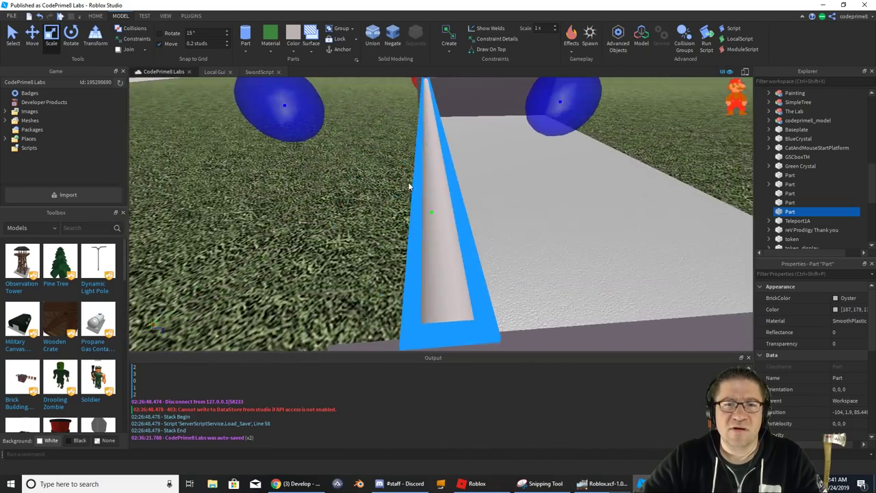
{"action": "scroll", "coordinate": [409, 183], "scroll_direction": "up", "scroll_amount": 10}
{"action": "scroll", "coordinate": [409, 183], "scroll_direction": "down", "scroll_amount": 4}
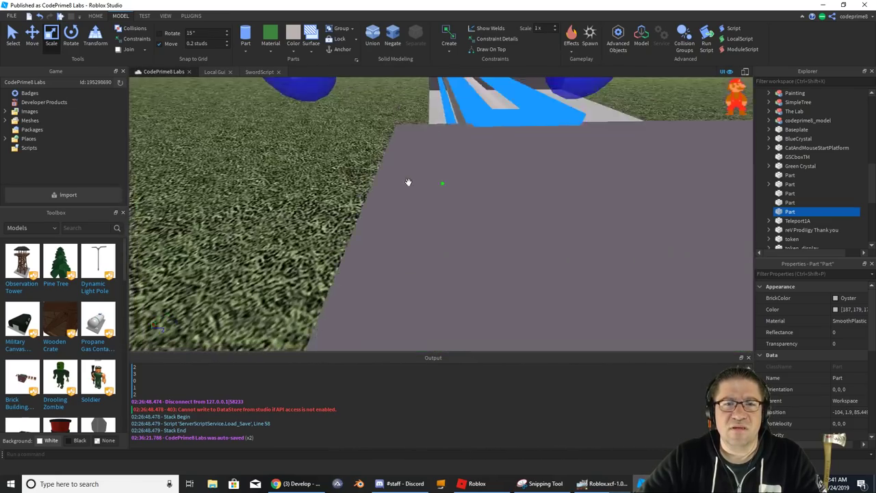
- Switch to the Roblox game to examine the reference conveyor's rollers and return to Roblox Studio
{"action": "right_click_drag", "start_coordinate": [409, 182], "coordinate": [409, 187]}
{"action": "key", "text": "alt+Tab"}
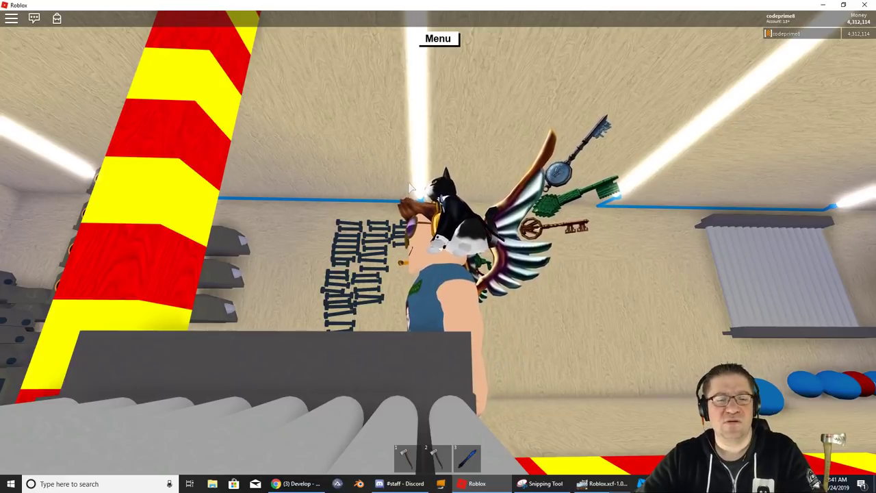
{"action": "key", "text": "alt+Tab"}
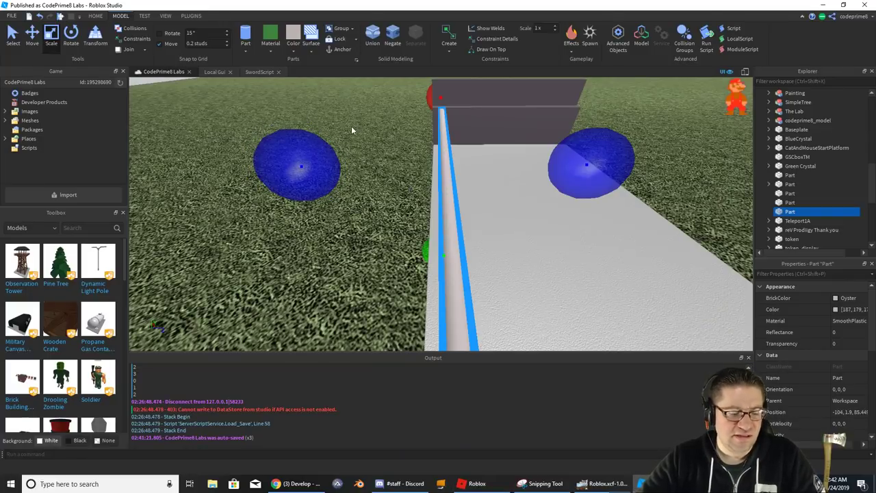
- Undo the last three resizes of the end roller
{"action": "key", "text": "ctrl+z"}
{"action": "key", "text": "ctrl+z"}
{"action": "key", "text": "ctrl+z"}
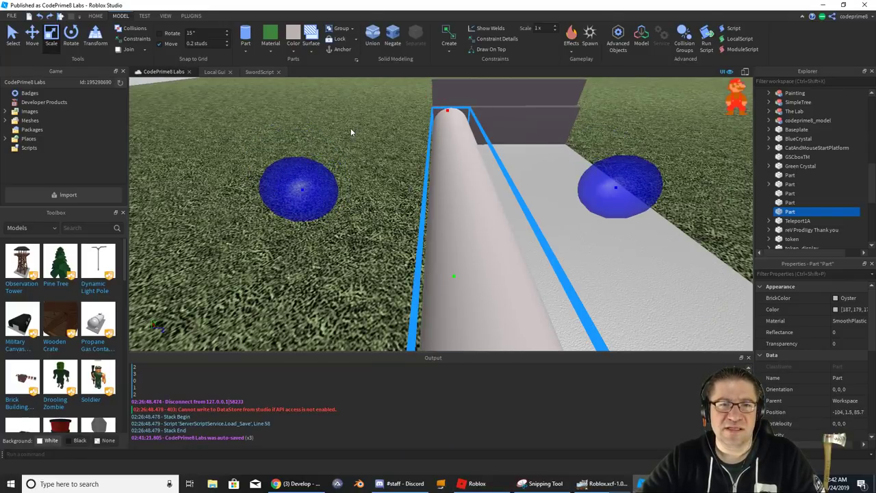
- Set the move snap to 0.1 studs and narrow the roller from its outer and inner sides with the Scale tool
{"action": "right_click_drag", "start_coordinate": [350, 128], "coordinate": [350, 128]}
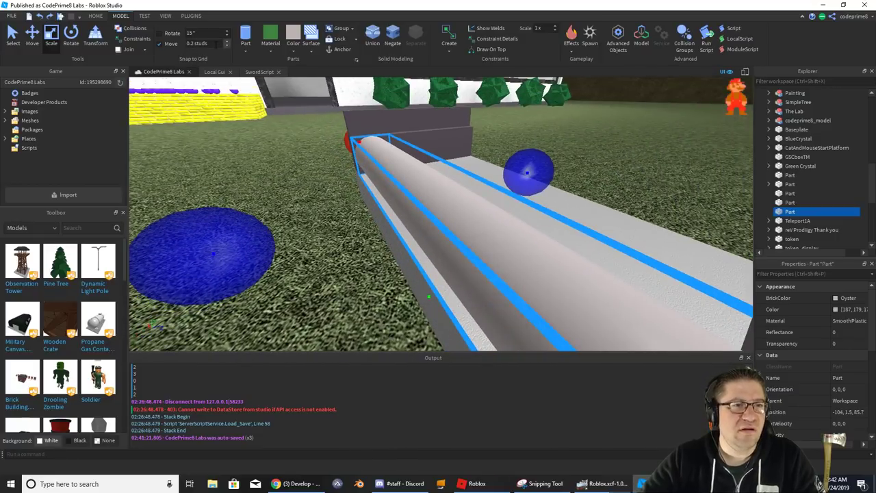
{"action": "key", "text": "BackSpace"}
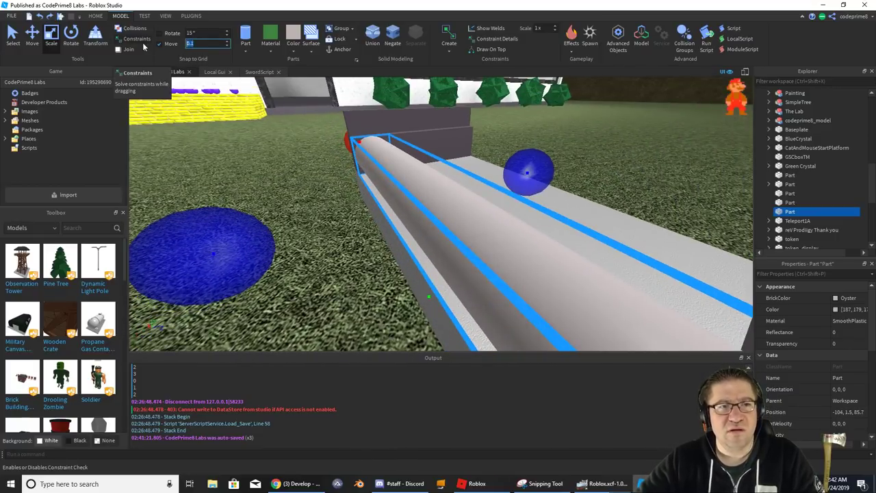
{"action": "left_click_drag", "start_coordinate": [240, 230], "coordinate": [249, 231]}
{"action": "right_click_drag", "start_coordinate": [347, 174], "coordinate": [331, 176]}
{"action": "left_click_drag", "start_coordinate": [429, 164], "coordinate": [406, 165]}
{"action": "right_click_drag", "start_coordinate": [373, 156], "coordinate": [357, 154]}
{"action": "scroll", "coordinate": [357, 153], "scroll_direction": "down", "scroll_amount": 3}
{"action": "scroll", "coordinate": [356, 153], "scroll_direction": "up", "scroll_amount": 1}
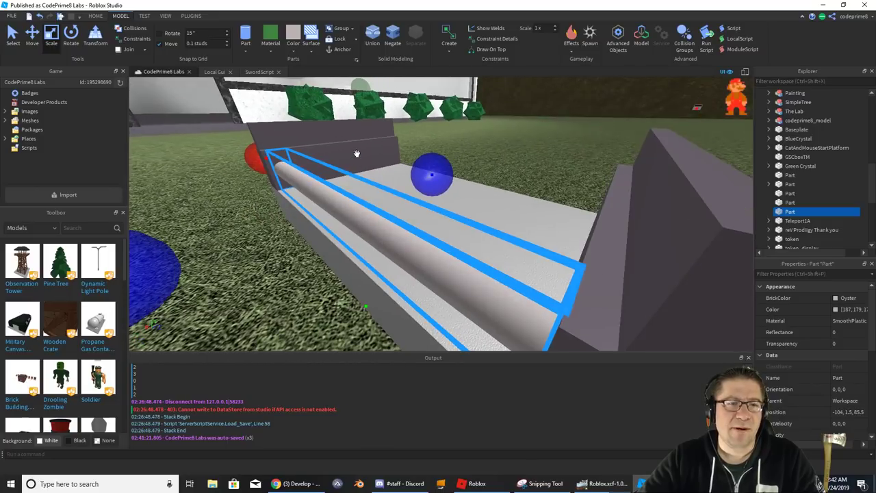
- Set the move snap to 0.2 studs and raise the roller's underside off the base with the Scale tool
{"action": "right_click_drag", "start_coordinate": [312, 198], "coordinate": [312, 199]}
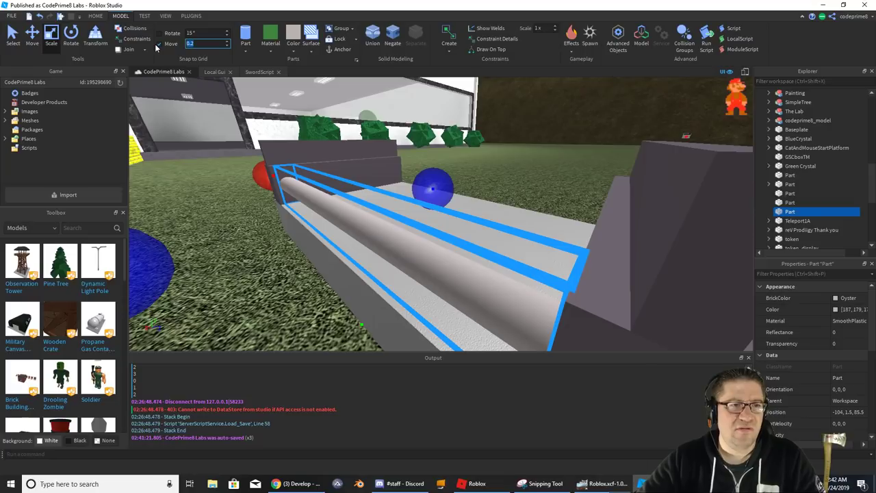
{"action": "right_click_drag", "start_coordinate": [283, 292], "coordinate": [284, 291]}
{"action": "left_click_drag", "start_coordinate": [359, 239], "coordinate": [354, 211]}
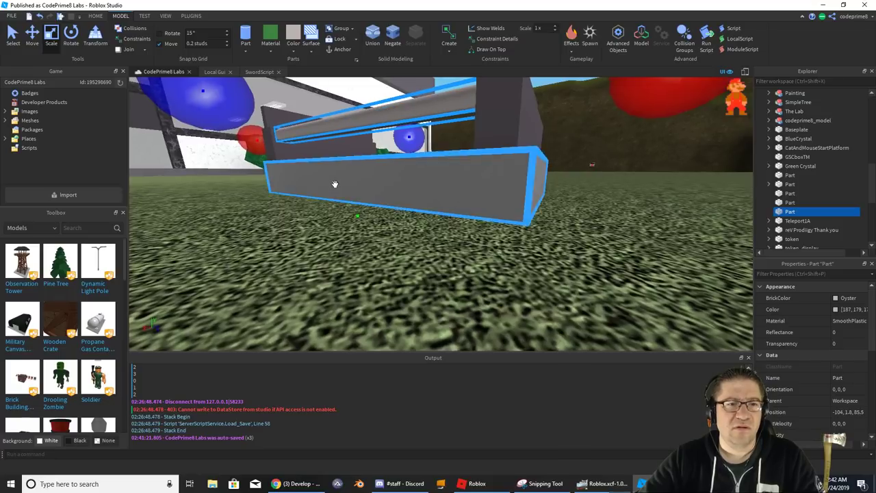
{"action": "right_click_drag", "start_coordinate": [334, 184], "coordinate": [335, 184]}
- Set the move snap to 0.1 studs and narrow the roller slightly from its inner side to 0.3 studs
{"action": "key", "text": "w"}
{"action": "key", "text": "s"}
{"action": "key", "text": "w"}
{"action": "key", "text": "s"}
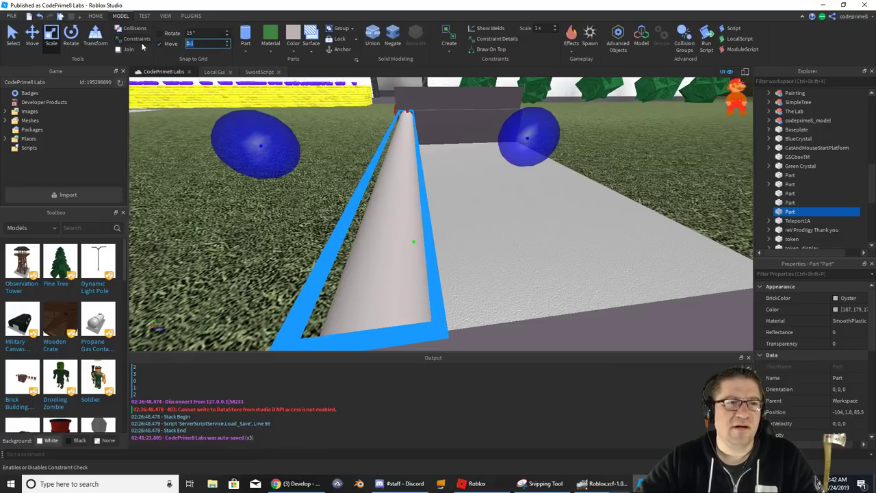
{"action": "left_click_drag", "start_coordinate": [517, 137], "coordinate": [511, 139]}
{"action": "right_click_drag", "start_coordinate": [466, 162], "coordinate": [465, 162]}
- Raise the roller's top by 0.1 studs with the Scale tool to make it 0.5 studs high
{"action": "key", "text": "s"}
{"action": "key", "text": "a"}
{"action": "key", "text": "d"}
{"action": "key", "text": "w"}
{"action": "key", "text": "a"}
{"action": "scroll", "coordinate": [404, 207], "scroll_direction": "up", "scroll_amount": 5}
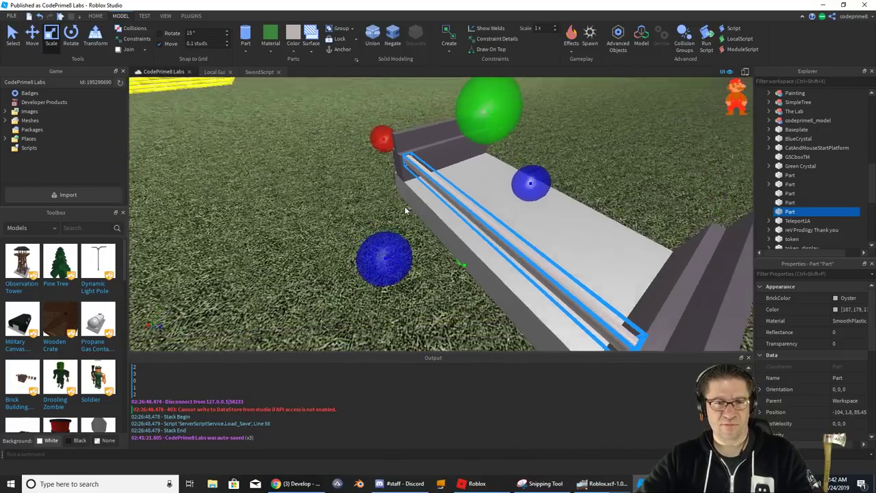
{"action": "right_click_drag", "start_coordinate": [405, 207], "coordinate": [405, 207]}
{"action": "right_click_drag", "start_coordinate": [321, 163], "coordinate": [321, 163]}
{"action": "scroll", "coordinate": [320, 162], "scroll_direction": "down", "scroll_amount": 10}
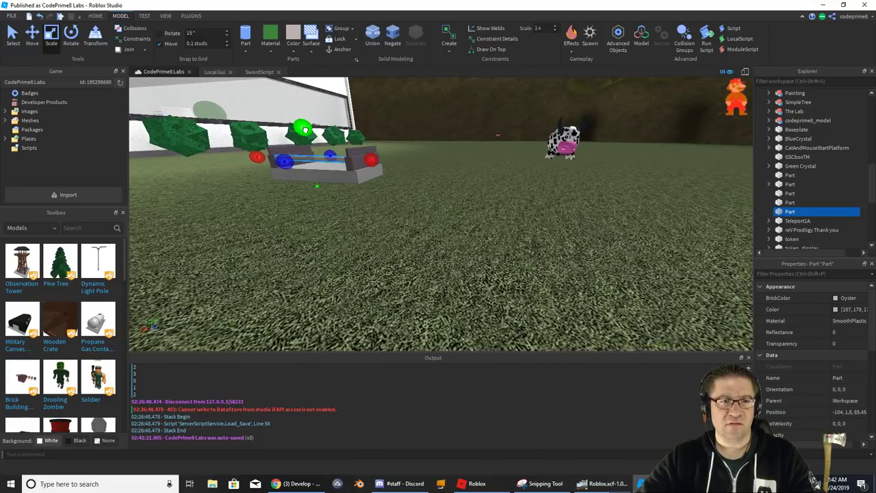
{"action": "scroll", "coordinate": [299, 156], "scroll_direction": "up", "scroll_amount": 10}
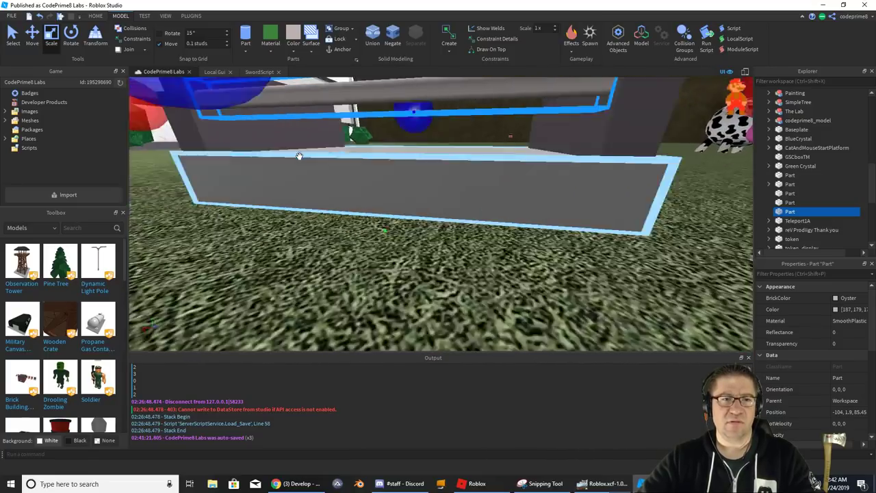
{"action": "right_click_drag", "start_coordinate": [299, 156], "coordinate": [299, 156]}
{"action": "key", "text": "s"}
{"action": "key", "text": "a"}
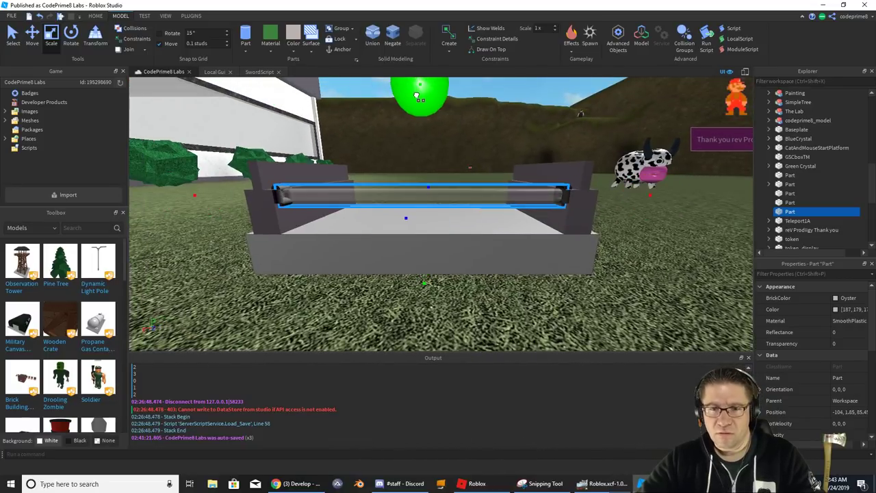
- Check the end roller's Size dimensions in its properties
{"action": "right_click_drag", "start_coordinate": [467, 118], "coordinate": [467, 119]}
{"action": "right_click_drag", "start_coordinate": [466, 119], "coordinate": [466, 119]}
{"action": "key", "text": "d"}
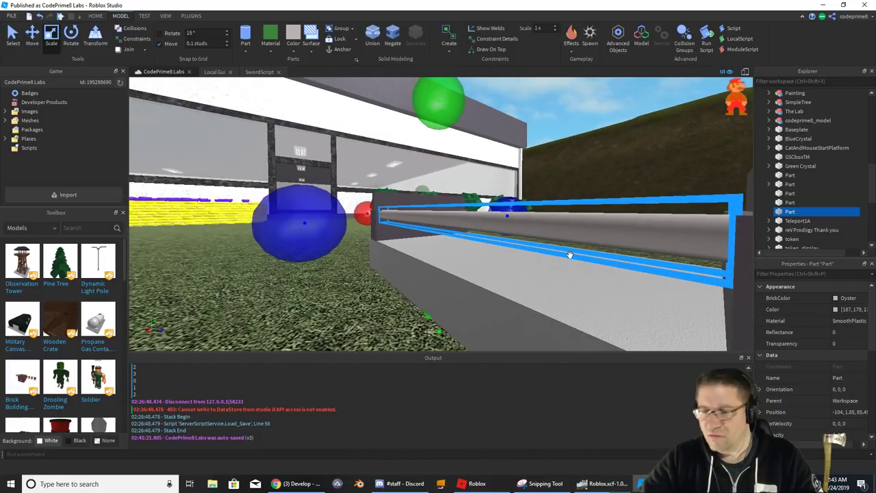
{"action": "scroll", "coordinate": [802, 351], "scroll_direction": "down", "scroll_amount": 1}
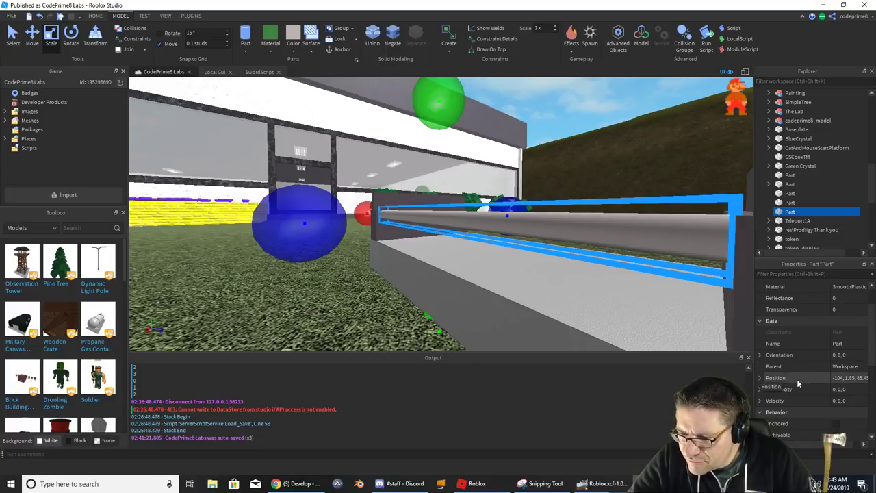
{"action": "scroll", "coordinate": [776, 367], "scroll_direction": "down", "scroll_amount": 1}
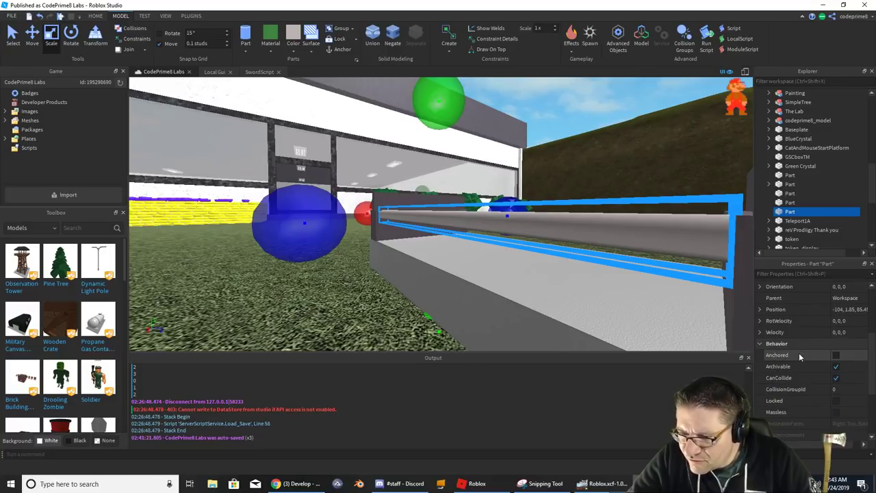
{"action": "scroll", "coordinate": [795, 366], "scroll_direction": "down", "scroll_amount": 3}
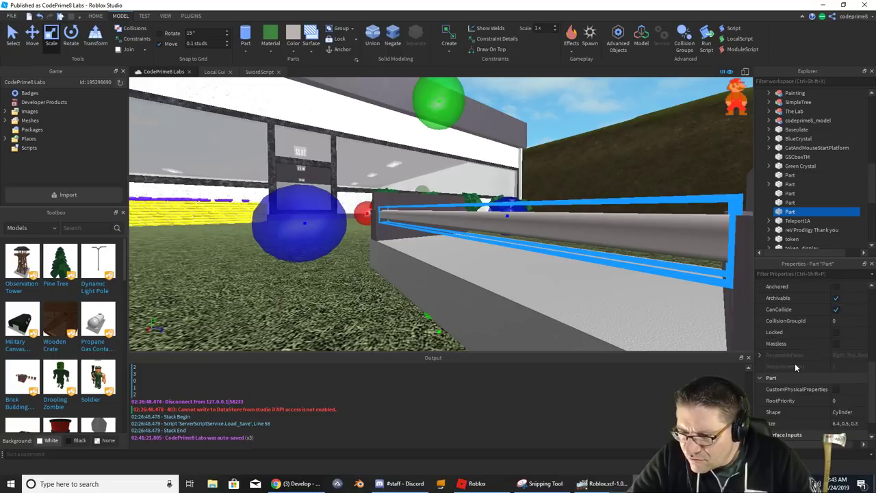
{"action": "left_click", "coordinate": [759, 401]}
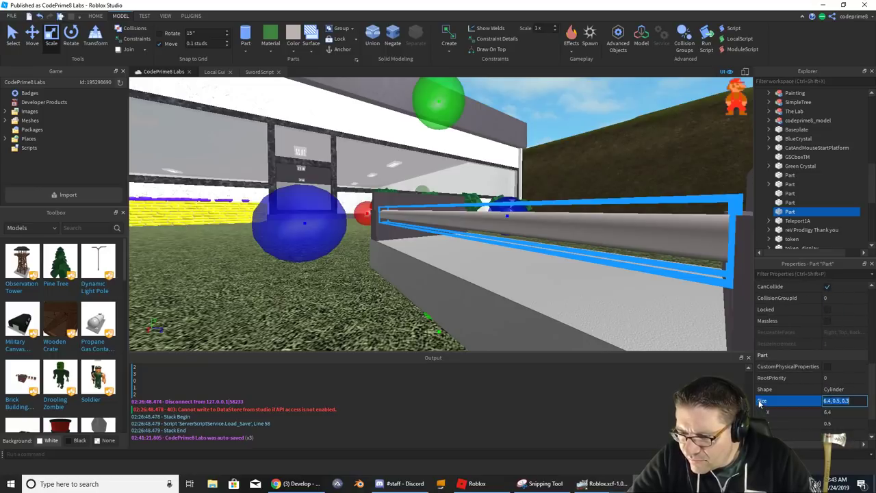
{"action": "left_click", "coordinate": [367, 135]}
- Set the move snap to 0.2 studs, duplicate the roller, and move the copy 0.4 studs inward along the base
{"action": "right_click_drag", "start_coordinate": [440, 184], "coordinate": [468, 172]}
{"action": "left_click", "coordinate": [468, 171]}
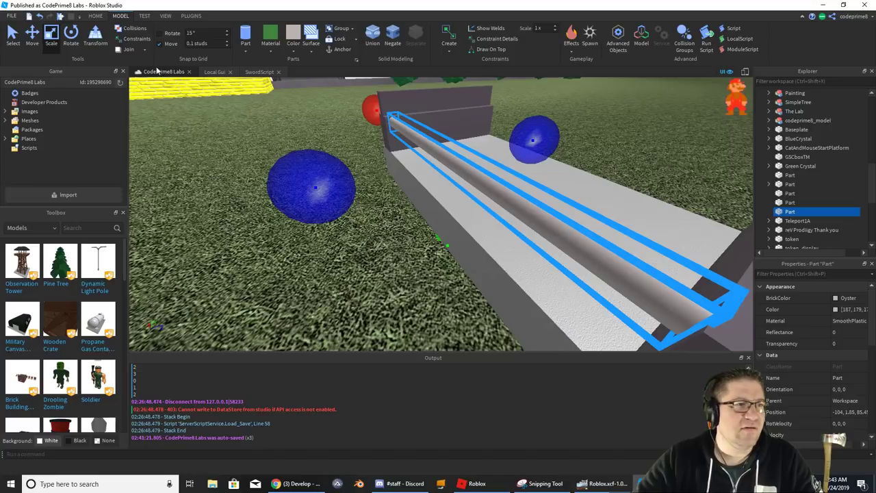
{"action": "left_click", "coordinate": [33, 34]}
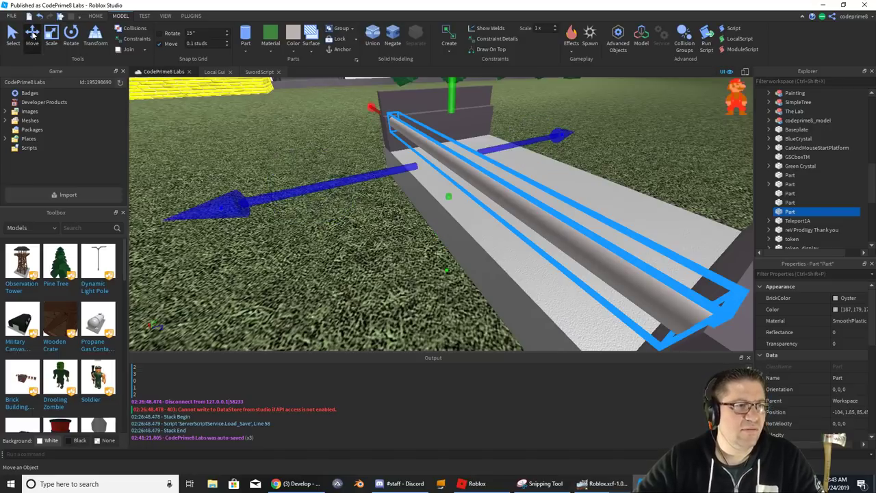
{"action": "left_click", "coordinate": [205, 43]}
{"action": "type", "text": "3"}
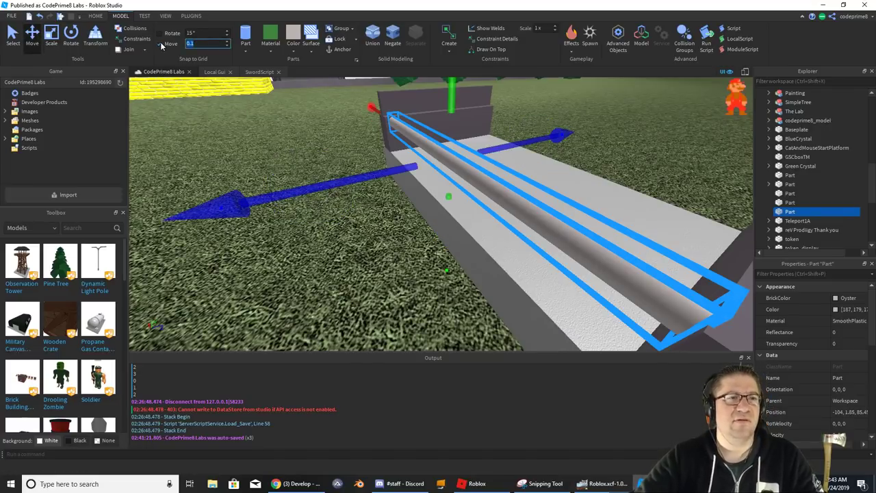
{"action": "key", "text": "BackSpace"}
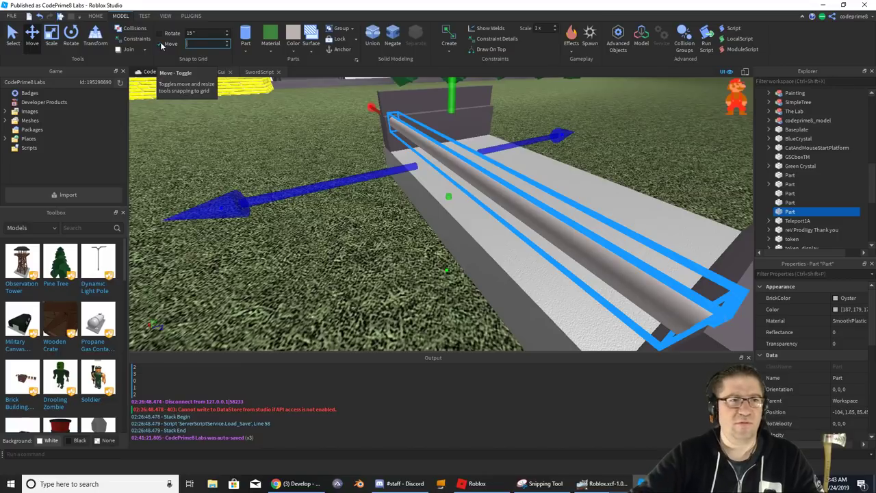
{"action": "type", "text": "."}
{"action": "type", "text": "0.2"}
{"action": "left_click", "coordinate": [158, 44]}
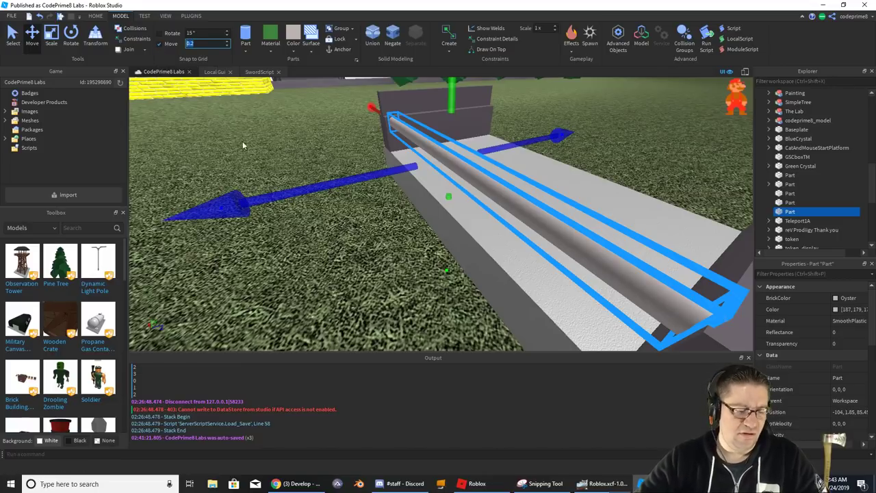
{"action": "left_click_drag", "start_coordinate": [356, 179], "coordinate": [370, 177]}
{"action": "right_click_drag", "start_coordinate": [370, 177], "coordinate": [377, 175]}
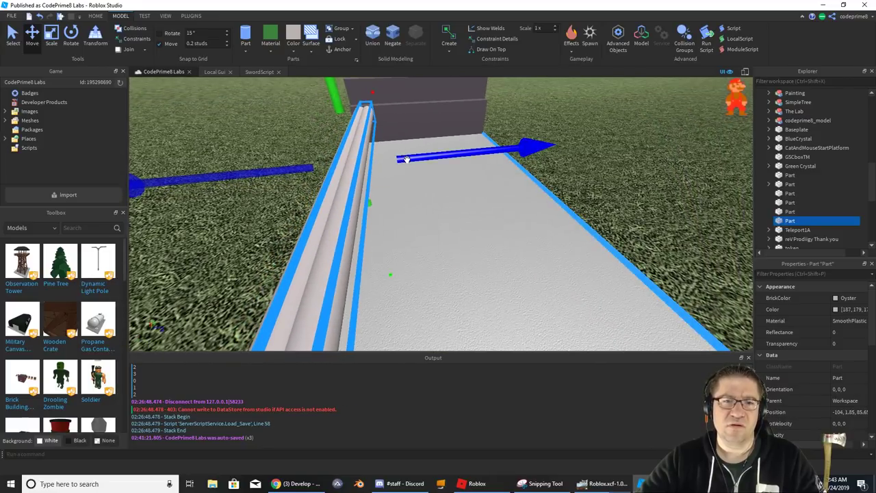
{"action": "left_click_drag", "start_coordinate": [405, 160], "coordinate": [422, 158]}
- Set the move snap to 1 stud and repeatedly duplicate the roller pair inward at 1-stud intervals until eight rollers span the base
{"action": "right_click_drag", "start_coordinate": [427, 151], "coordinate": [430, 146]}
{"action": "scroll", "coordinate": [429, 146], "scroll_direction": "down", "scroll_amount": 3}
{"action": "scroll", "coordinate": [429, 146], "scroll_direction": "up", "scroll_amount": 3}
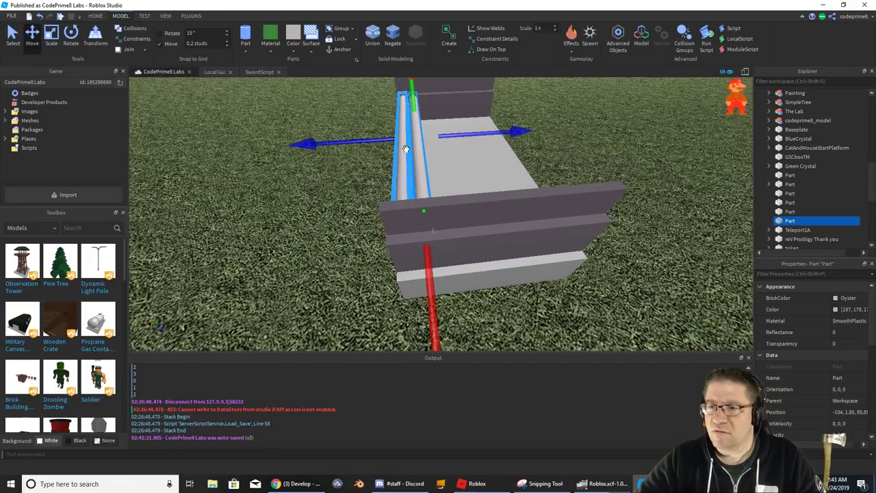
{"action": "left_click", "coordinate": [406, 146], "text": "ctrl"}
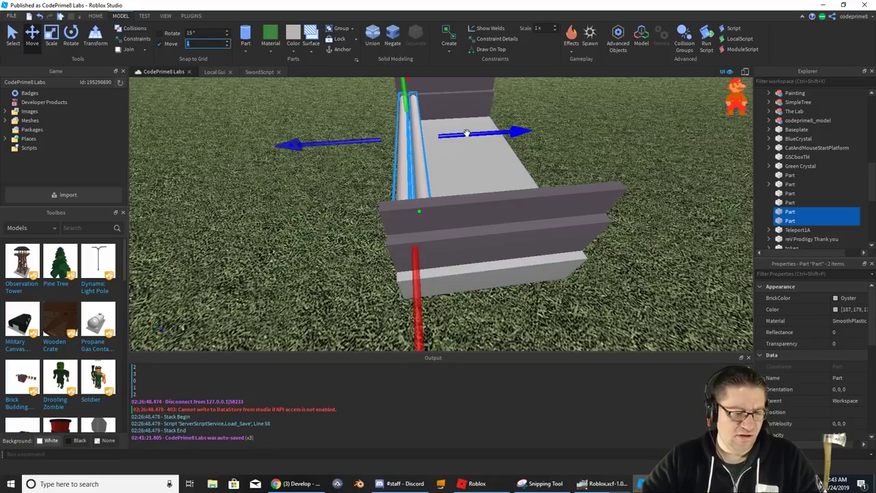
{"action": "key", "text": "ctrl+d"}
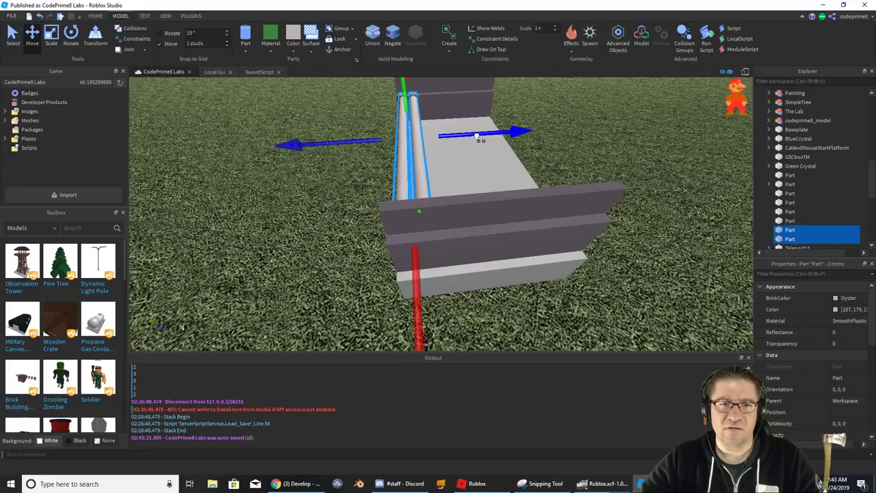
{"action": "left_click_drag", "start_coordinate": [477, 137], "coordinate": [529, 131]}
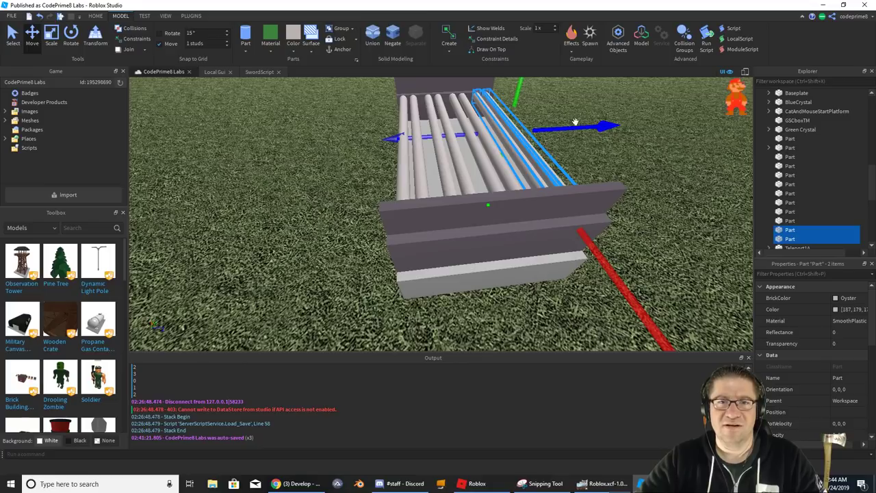
{"action": "left_click", "coordinate": [589, 99]}
- Set the move snap to 0.1 studs and move the second roller 0.1 studs away from the first roller
{"action": "right_click_drag", "start_coordinate": [590, 99], "coordinate": [586, 97]}
{"action": "key", "text": "a"}
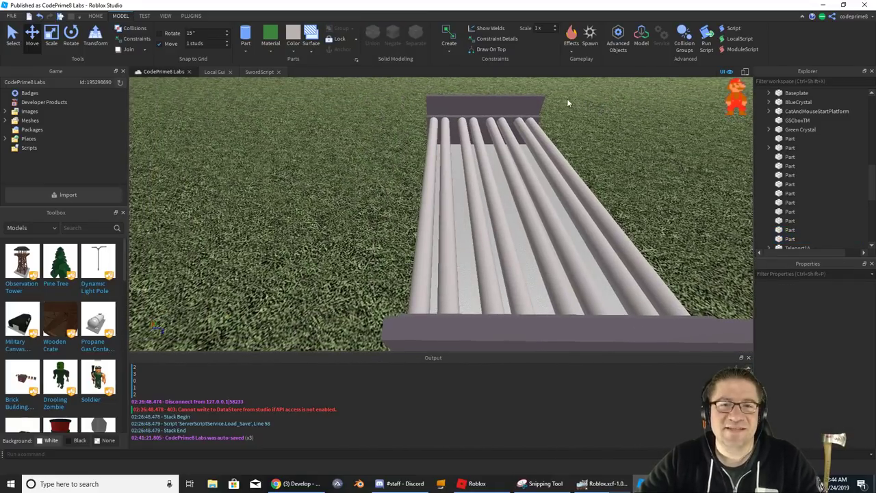
{"action": "scroll", "coordinate": [536, 116], "scroll_direction": "up", "scroll_amount": 3}
{"action": "right_click_drag", "start_coordinate": [536, 117], "coordinate": [528, 101]}
{"action": "scroll", "coordinate": [528, 101], "scroll_direction": "down", "scroll_amount": 4}
{"action": "scroll", "coordinate": [479, 131], "scroll_direction": "up", "scroll_amount": 1}
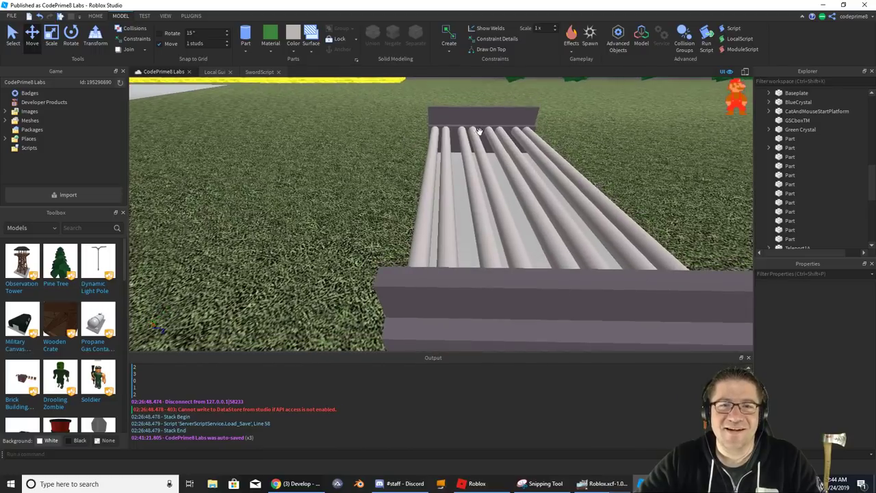
{"action": "left_click", "coordinate": [445, 157]}
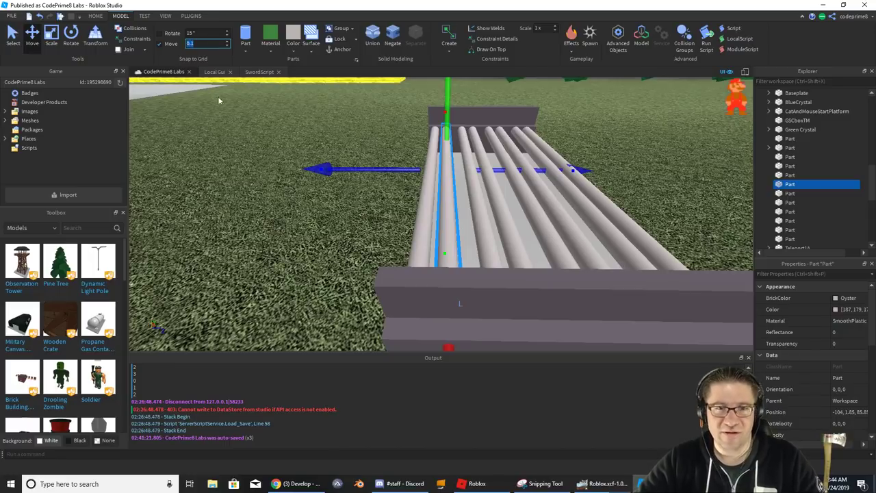
{"action": "scroll", "coordinate": [355, 166], "scroll_direction": "down", "scroll_amount": 5}
{"action": "scroll", "coordinate": [327, 177], "scroll_direction": "up", "scroll_amount": 6}
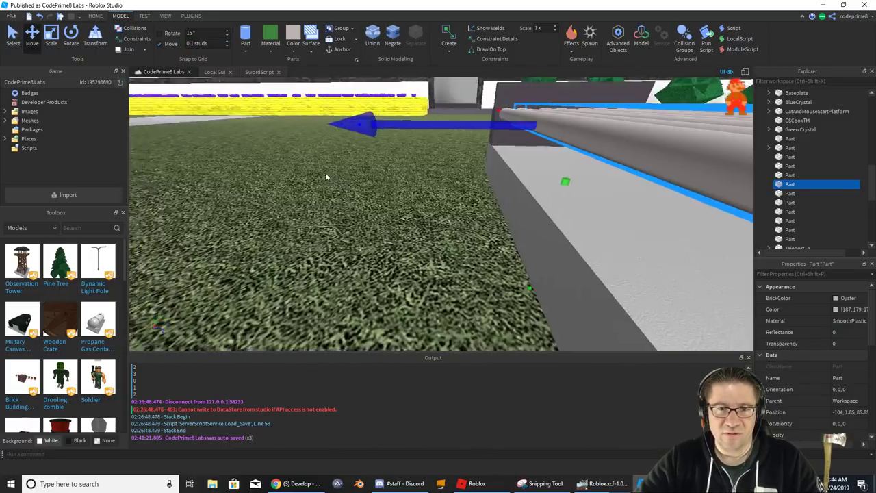
{"action": "scroll", "coordinate": [327, 177], "scroll_direction": "down", "scroll_amount": 3}
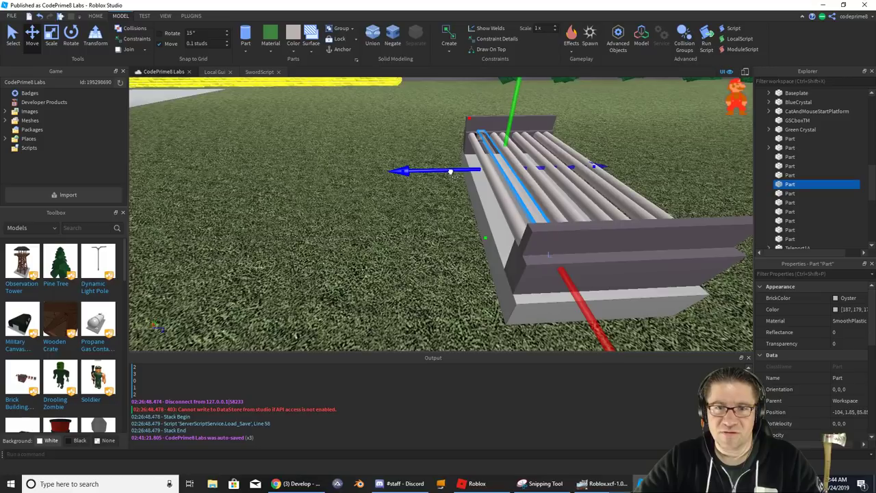
{"action": "left_click_drag", "start_coordinate": [451, 171], "coordinate": [452, 172]}
{"action": "right_click_drag", "start_coordinate": [490, 169], "coordinate": [490, 169]}
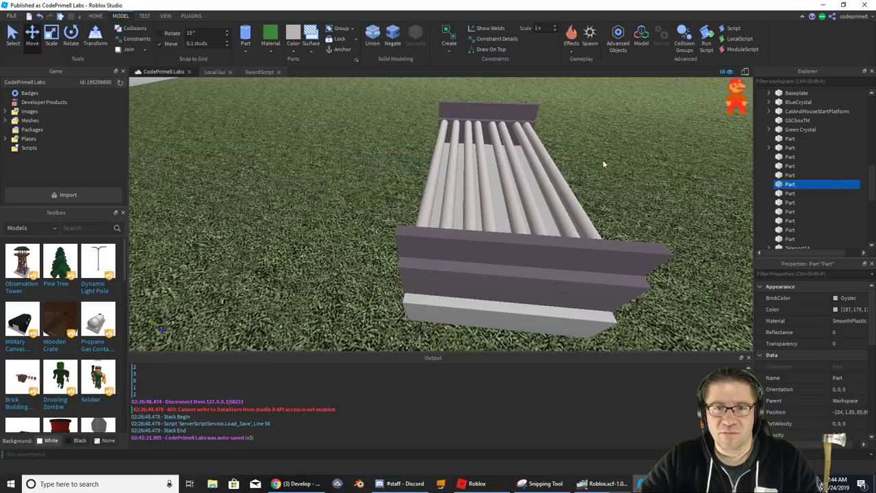
- Move the fourth and sixth rollers 0.1 studs each in the same direction along the base
{"action": "left_click", "coordinate": [482, 193]}
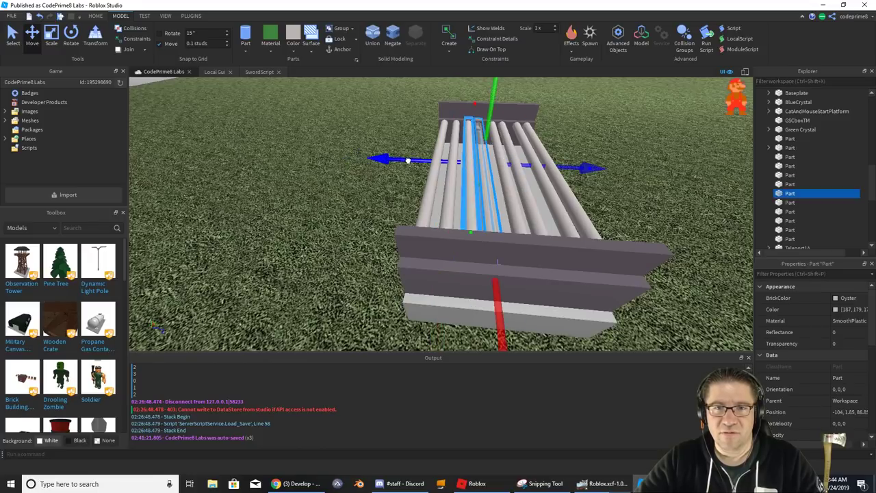
{"action": "left_click_drag", "start_coordinate": [408, 160], "coordinate": [409, 160]}
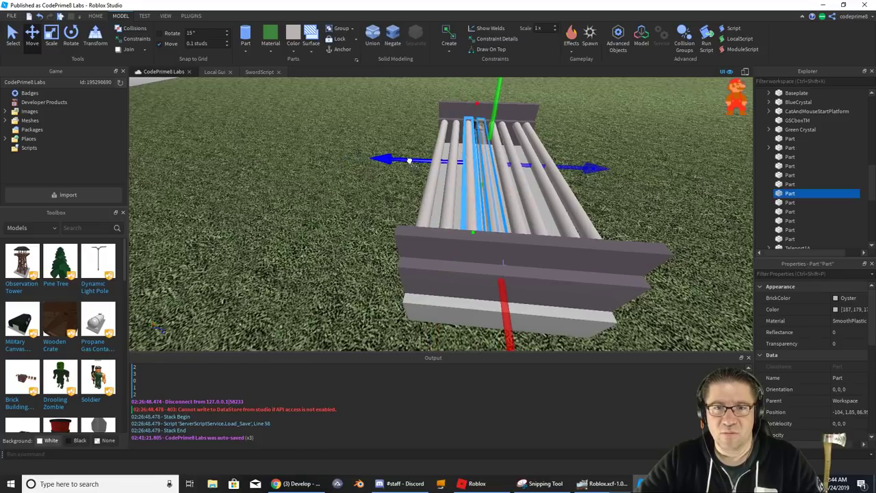
{"action": "left_click", "coordinate": [518, 180]}
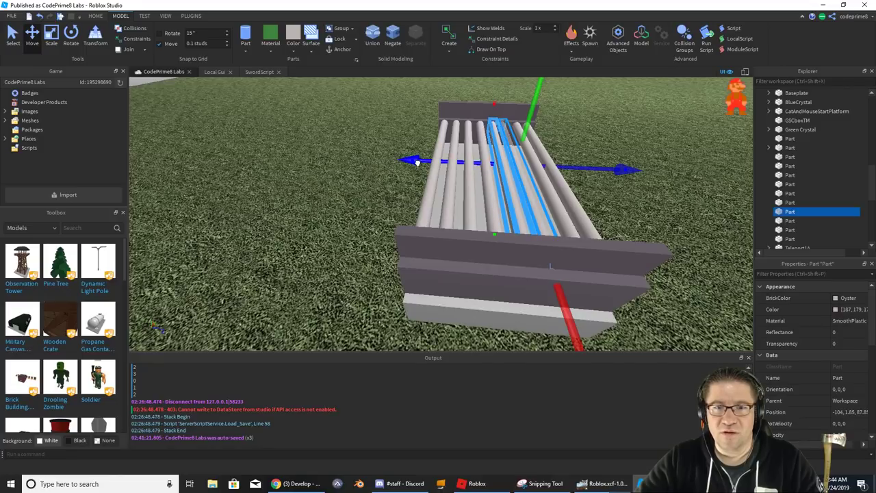
{"action": "left_click_drag", "start_coordinate": [418, 162], "coordinate": [419, 161]}
- Move the eighth roller 0.1 studs outward along the base to match the spacing of the others
{"action": "key", "text": "d"}
{"action": "right_click", "coordinate": [524, 146]}
{"action": "left_click", "coordinate": [472, 151]}
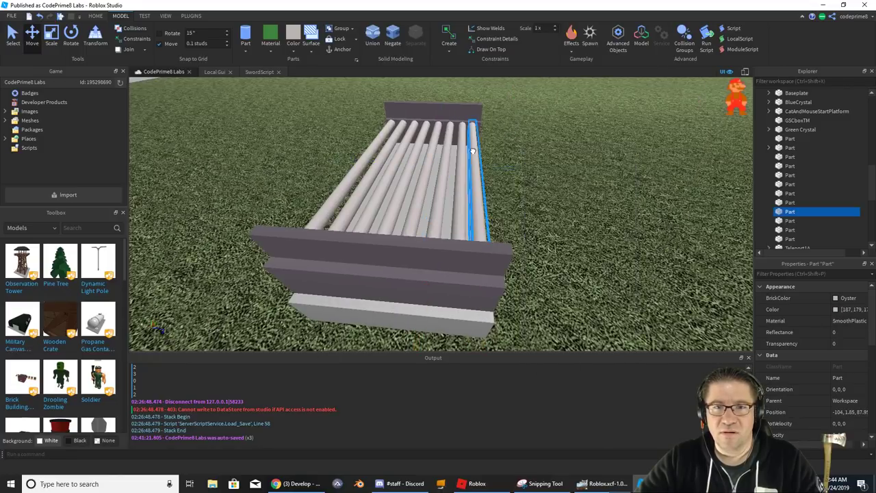
{"action": "left_click", "coordinate": [472, 151]}
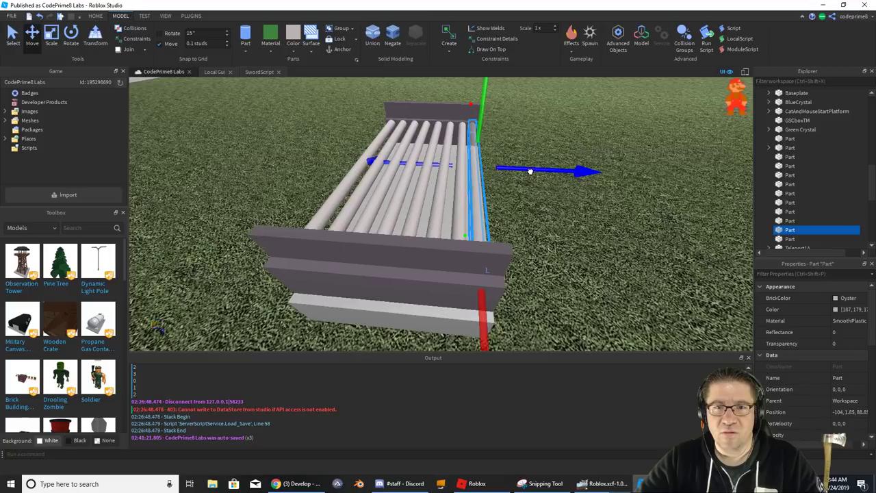
{"action": "left_click_drag", "start_coordinate": [531, 171], "coordinate": [536, 172]}
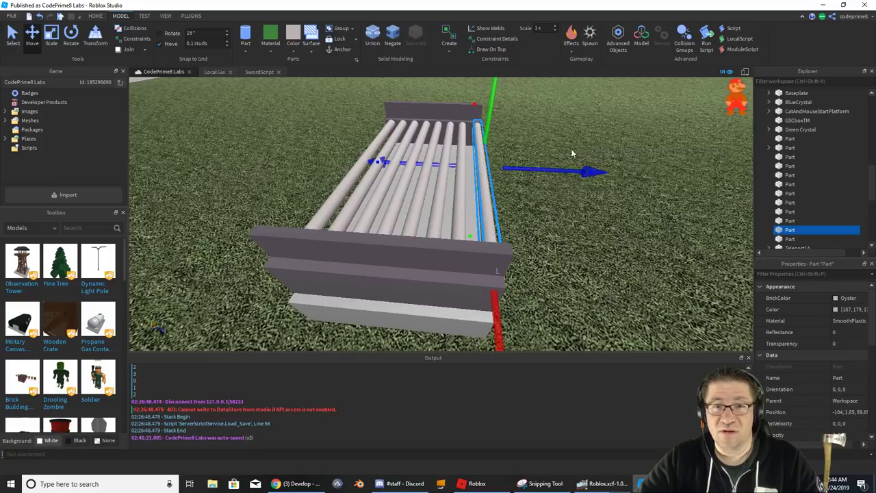
{"action": "left_click", "coordinate": [547, 191]}
{"action": "left_click", "coordinate": [482, 163]}
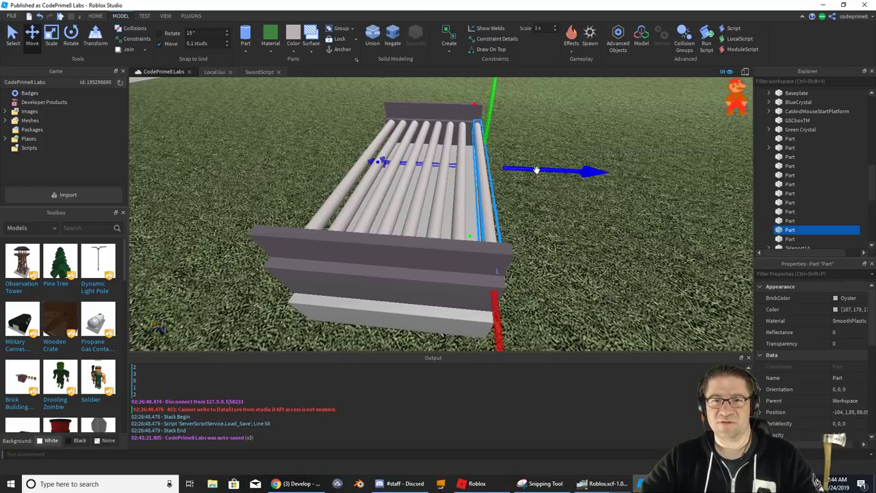
{"action": "left_click_drag", "start_coordinate": [540, 171], "coordinate": [537, 170]}
{"action": "left_click", "coordinate": [554, 138]}
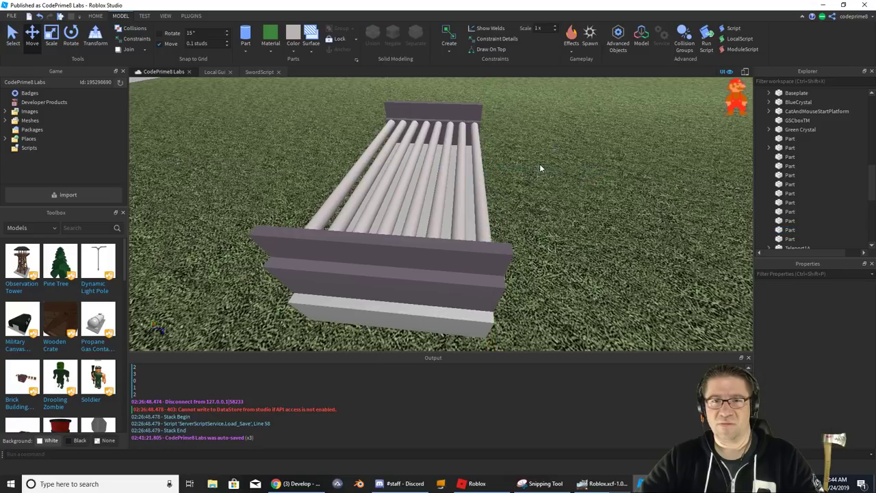
- Switch between Roblox Studio and the Roblox game to compare the roller spacing and thickness with the game's Straight Conveyor
{"action": "key", "text": "w"}
{"action": "right_click_drag", "start_coordinate": [540, 165], "coordinate": [535, 167]}
{"action": "key", "text": "s"}
{"action": "key", "text": "w"}
{"action": "key", "text": "s"}
{"action": "key", "text": "alt+Tab"}
{"action": "key", "text": "alt+Tab"}
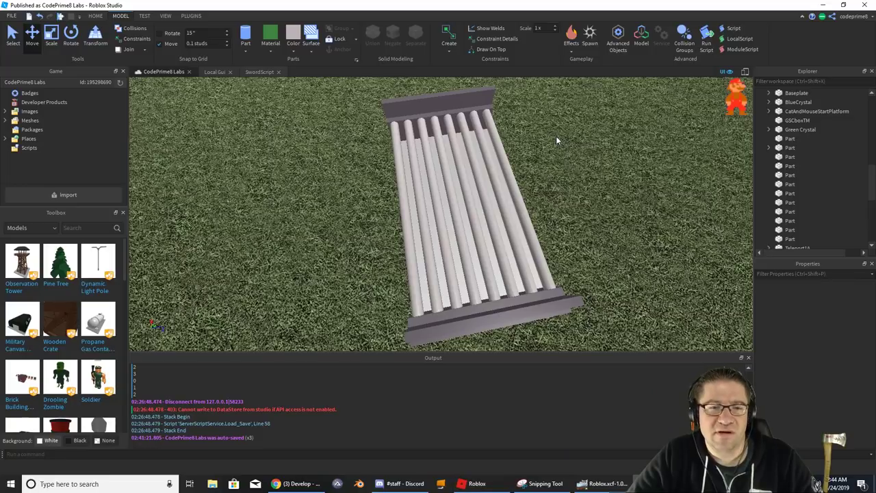
{"action": "key", "text": "alt+Tab"}
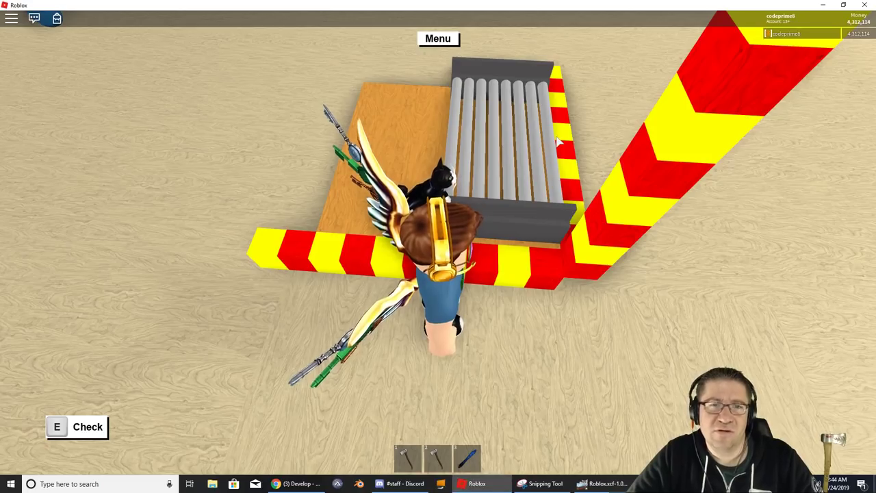
{"action": "key", "text": "alt+Tab"}
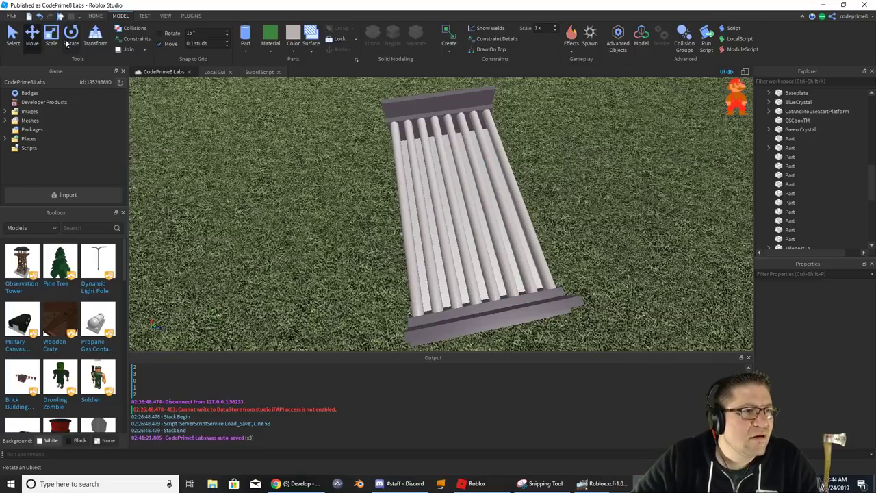
- Widen each of the first four rollers by 0.1 studs along the base with the Scale tool
{"action": "right_click_drag", "start_coordinate": [274, 225], "coordinate": [274, 225]}
{"action": "key", "text": "w"}
{"action": "left_click", "coordinate": [485, 205], "text": "ctrl"}
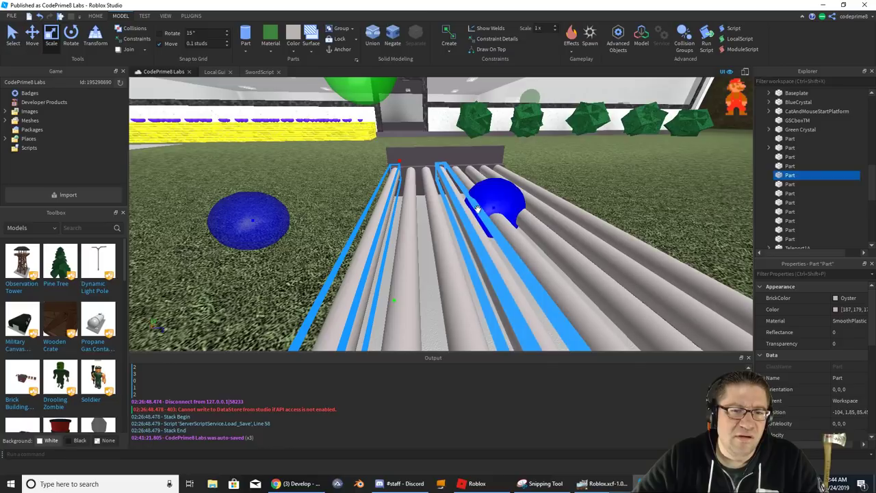
{"action": "left_click", "coordinate": [414, 226]}
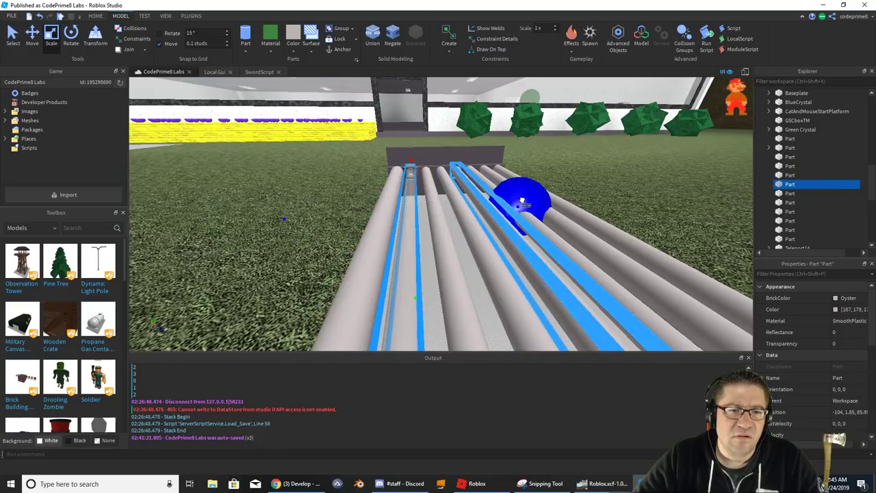
{"action": "left_click", "coordinate": [440, 233]}
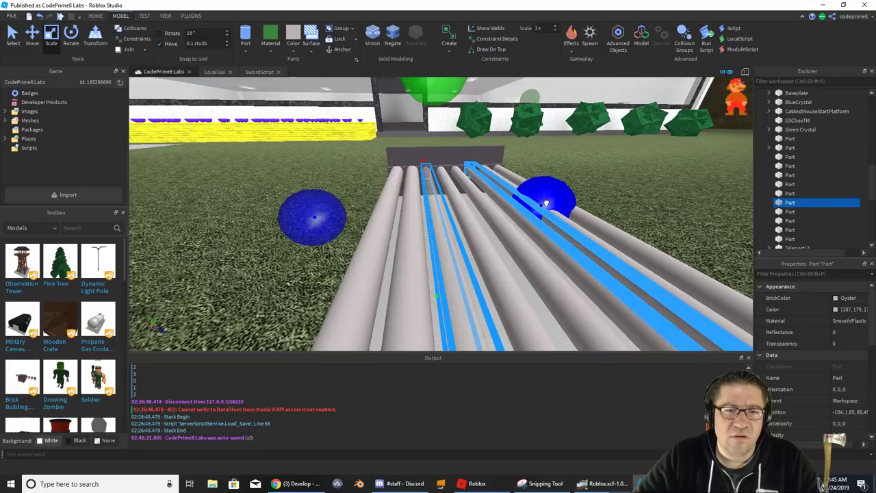
{"action": "key", "text": "d"}
{"action": "left_click", "coordinate": [382, 231]}
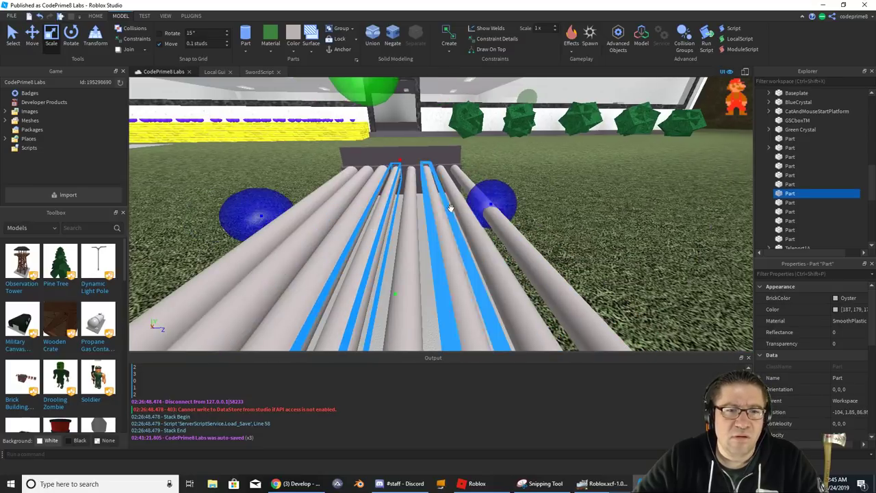
{"action": "left_click_drag", "start_coordinate": [500, 198], "coordinate": [525, 200]}
- Widen each of the remaining four rollers by 0.1 studs along the base with the Scale tool
{"action": "left_click", "coordinate": [411, 215]}
{"action": "left_click", "coordinate": [467, 209]}
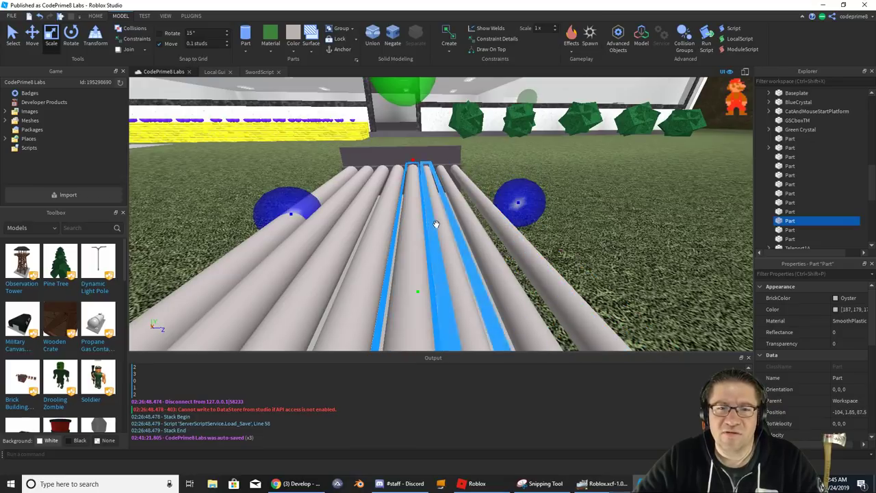
{"action": "key", "text": "a"}
{"action": "left_click", "coordinate": [482, 229]}
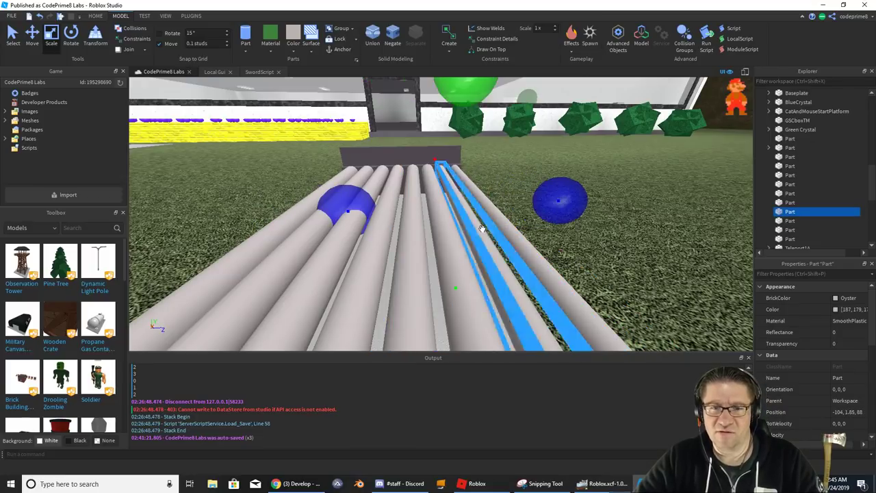
{"action": "left_click", "coordinate": [483, 228]}
{"action": "left_click_drag", "start_coordinate": [544, 199], "coordinate": [569, 201]}
{"action": "left_click", "coordinate": [508, 234]}
{"action": "key", "text": "d"}
- Examine the widened rollers from several angles and compare them with the conveyor in the Roblox game
{"action": "right_click_drag", "start_coordinate": [568, 201], "coordinate": [532, 215]}
{"action": "key", "text": "a"}
{"action": "key", "text": "w"}
{"action": "key", "text": "d"}
{"action": "key", "text": "s"}
{"action": "key", "text": "a"}
{"action": "key", "text": "s"}
{"action": "key", "text": "d"}
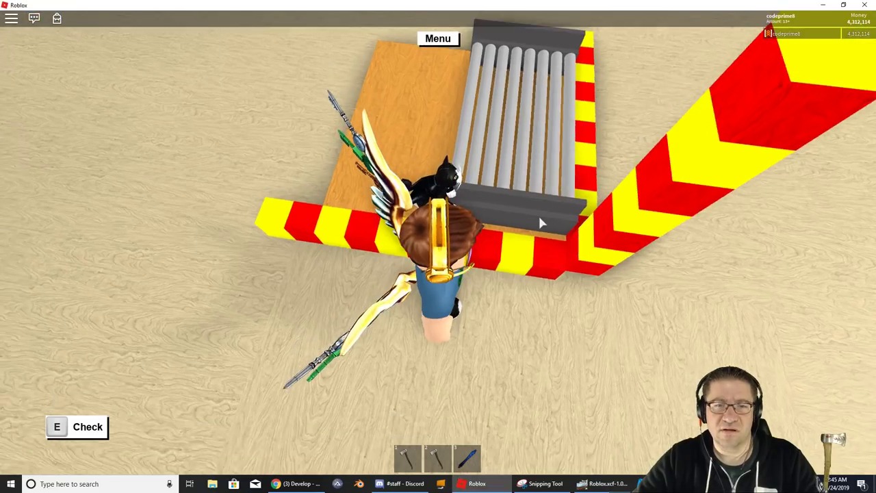
{"action": "right_click_drag", "start_coordinate": [539, 217], "coordinate": [539, 218]}
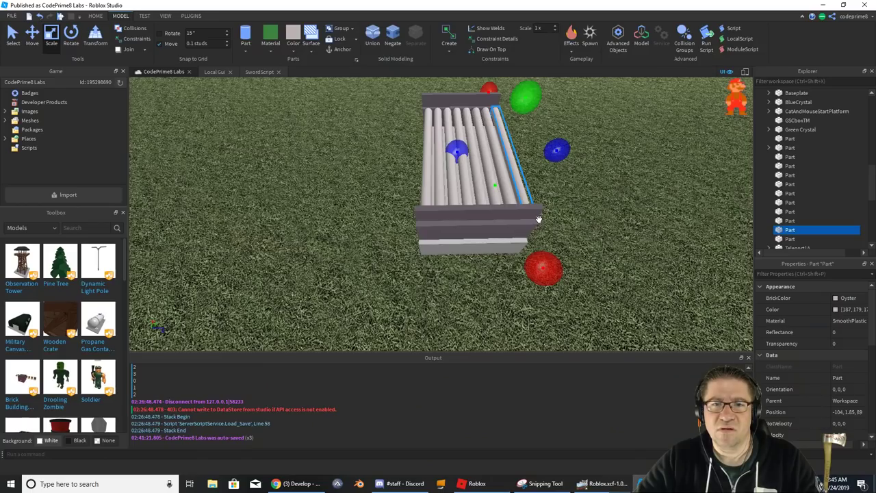
{"action": "right_click_drag", "start_coordinate": [539, 219], "coordinate": [538, 219]}
{"action": "key", "text": "w"}
{"action": "key", "text": "w"}
{"action": "key", "text": "s"}
- Select all eight rollers without the base and lower them by 0.1 studs with the Move tool
{"action": "left_click_drag", "start_coordinate": [483, 151], "coordinate": [458, 190]}
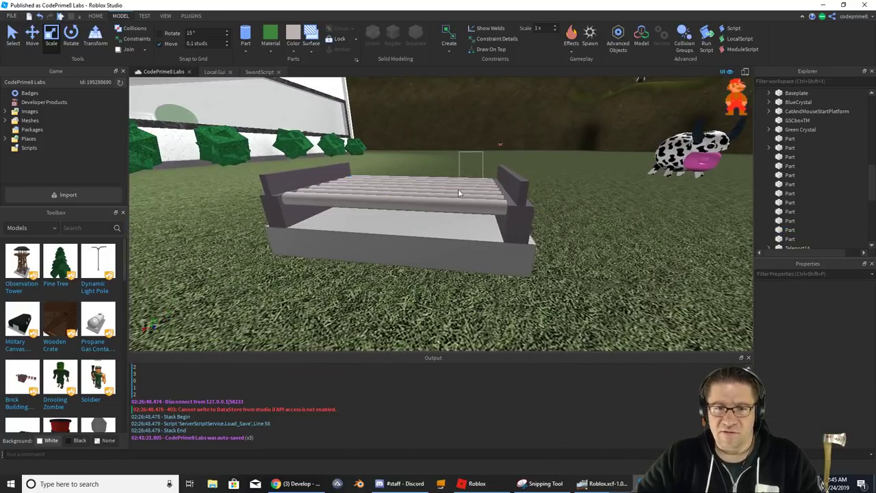
{"action": "left_click", "coordinate": [423, 219]}
{"action": "right_click_drag", "start_coordinate": [456, 155], "coordinate": [424, 244]}
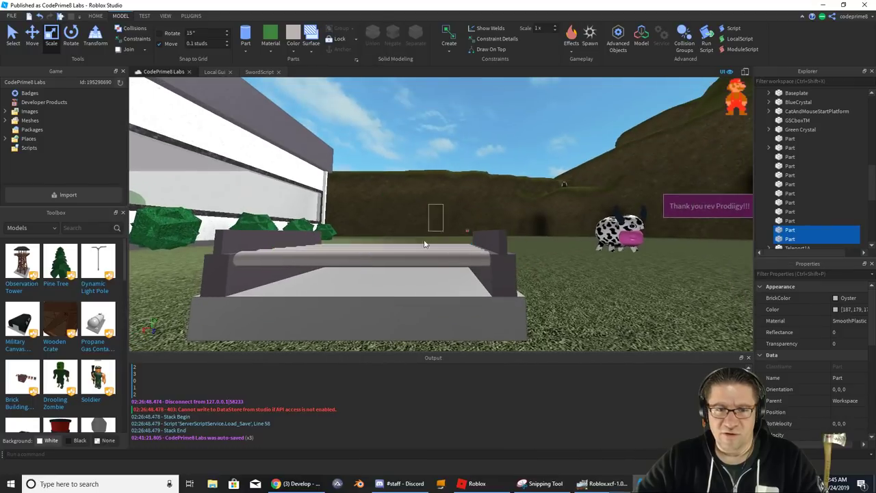
{"action": "left_click_drag", "start_coordinate": [424, 245], "coordinate": [356, 316]}
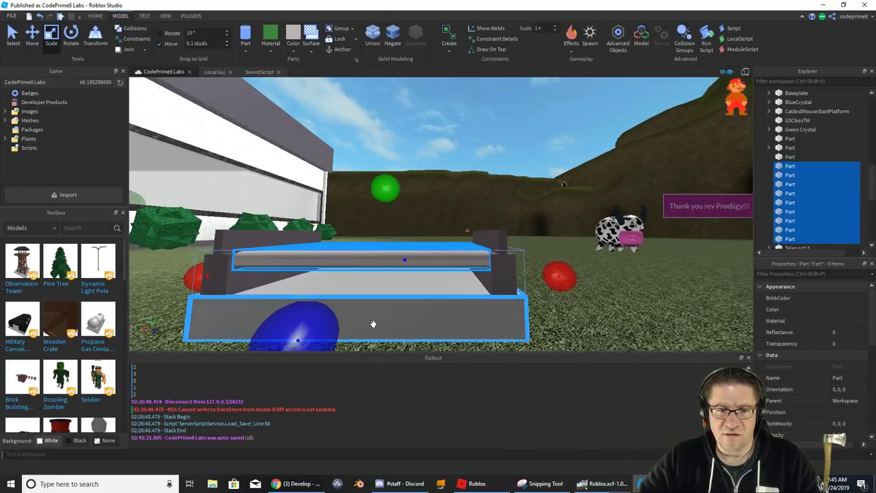
{"action": "left_click", "coordinate": [373, 323], "text": "ctrl"}
{"action": "right_click_drag", "start_coordinate": [404, 191], "coordinate": [404, 192]}
{"action": "key", "text": "w"}
{"action": "key", "text": "s"}
{"action": "key", "text": "a"}
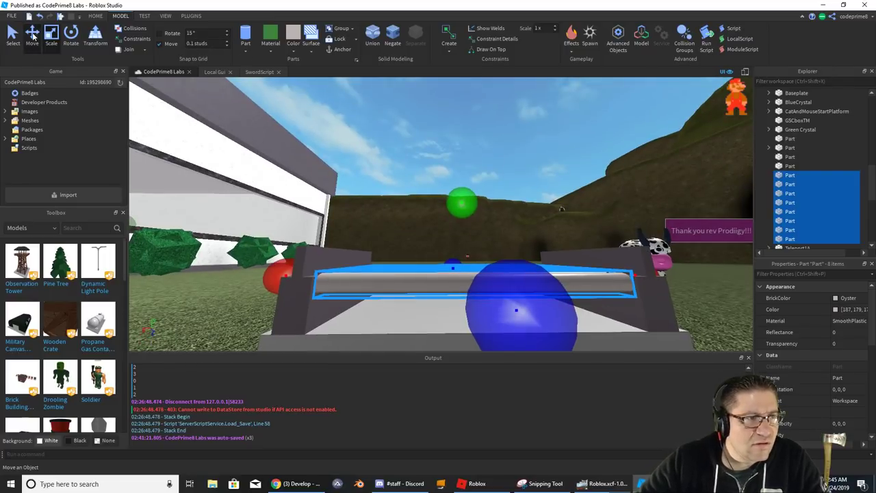
{"action": "left_click", "coordinate": [32, 36]}
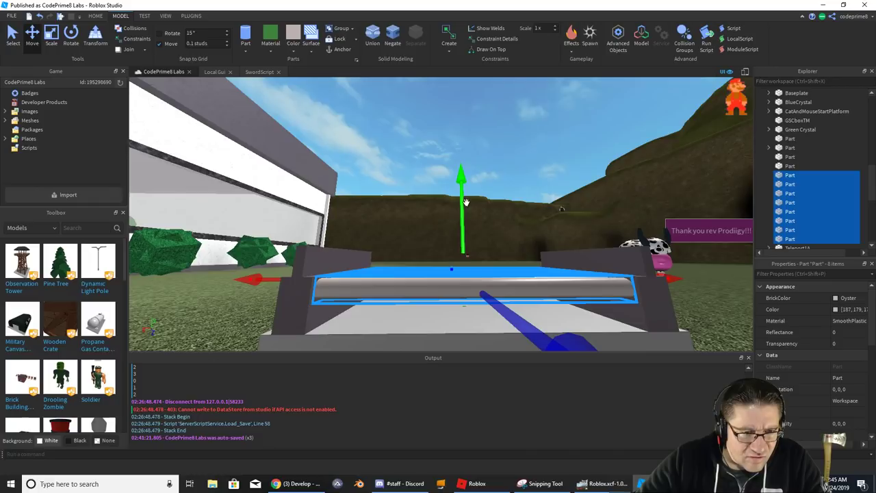
{"action": "scroll", "coordinate": [418, 208], "scroll_direction": "up", "scroll_amount": 5}
{"action": "scroll", "coordinate": [418, 209], "scroll_direction": "down", "scroll_amount": 6}
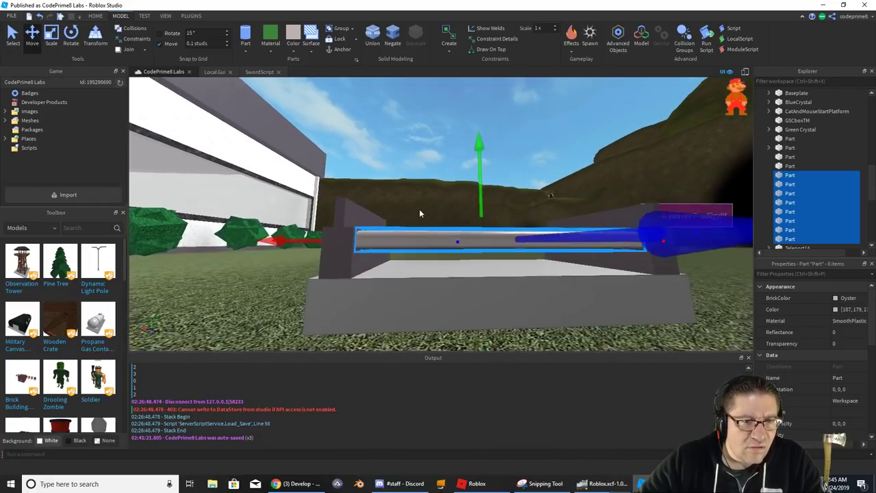
{"action": "key", "text": "d"}
{"action": "right_click_drag", "start_coordinate": [419, 208], "coordinate": [421, 213]}
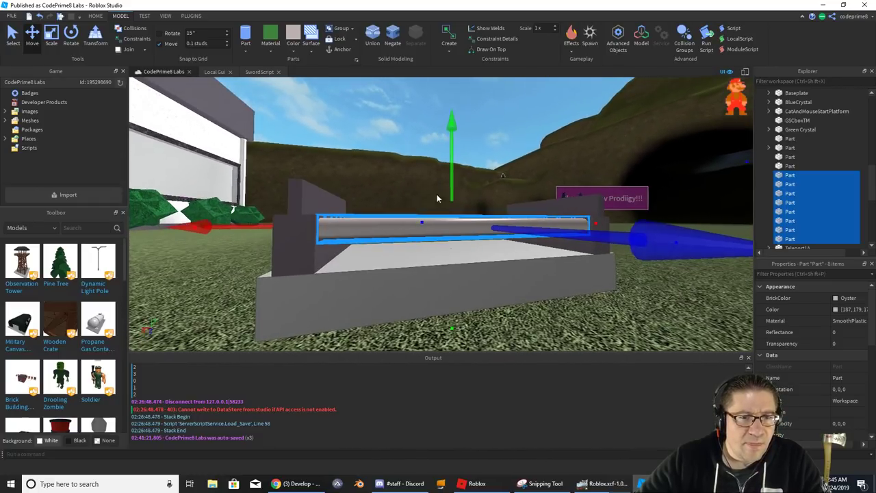
{"action": "left_click_drag", "start_coordinate": [453, 183], "coordinate": [451, 183]}
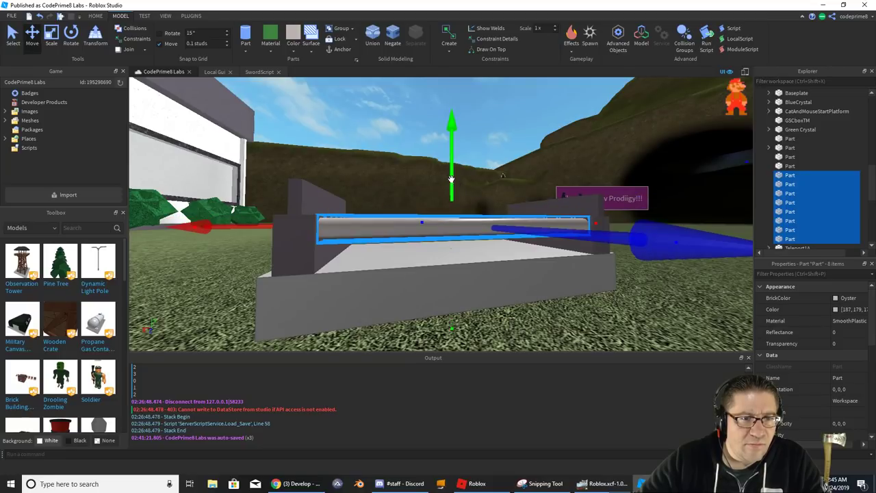
- Compare the rollers with the game's conveyor and reduce the first roller's thickness by 0.1 studs from its underside with the Scale tool
{"action": "key", "text": "a"}
{"action": "right_click_drag", "start_coordinate": [387, 168], "coordinate": [387, 170]}
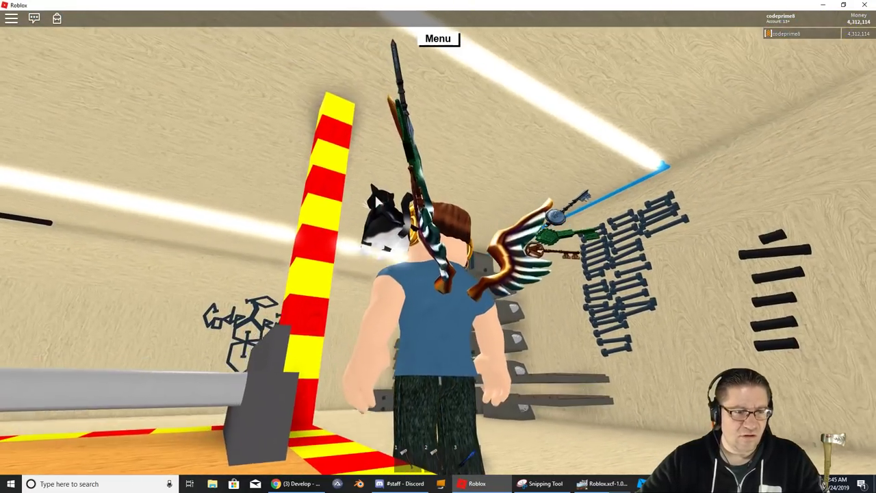
{"action": "right_click_drag", "start_coordinate": [377, 200], "coordinate": [379, 201]}
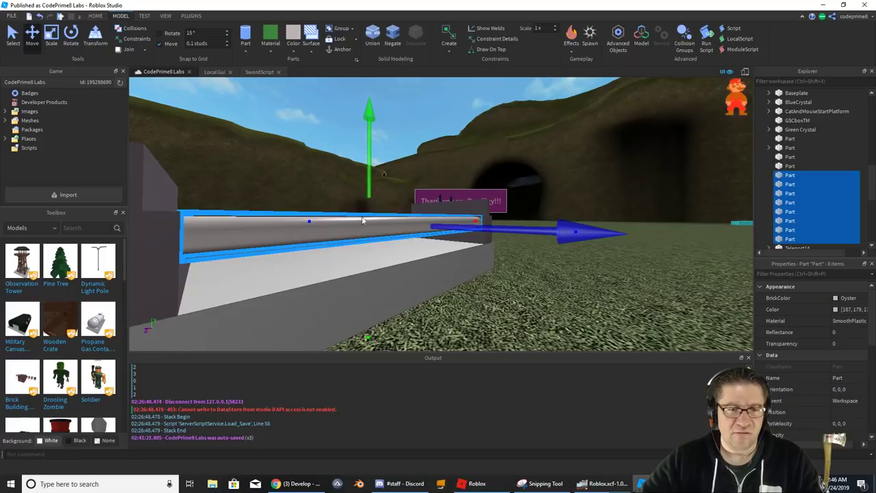
{"action": "scroll", "coordinate": [360, 233], "scroll_direction": "up", "scroll_amount": 5}
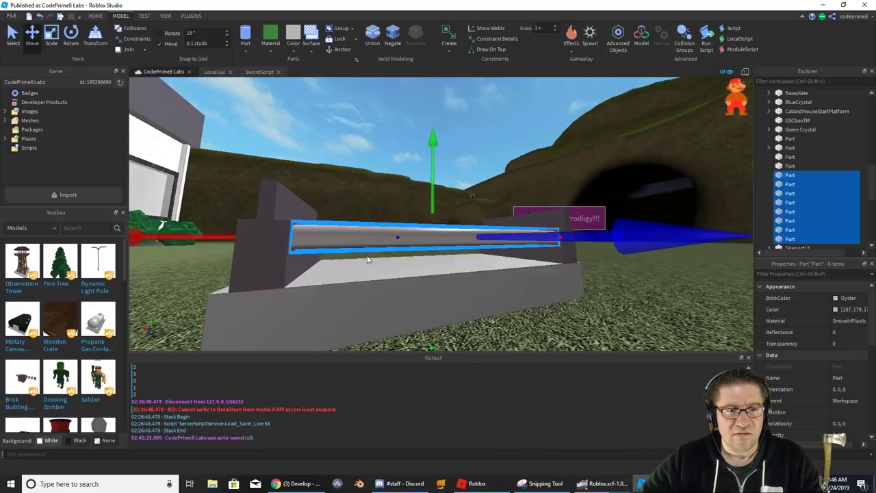
{"action": "right_click_drag", "start_coordinate": [368, 259], "coordinate": [367, 255]}
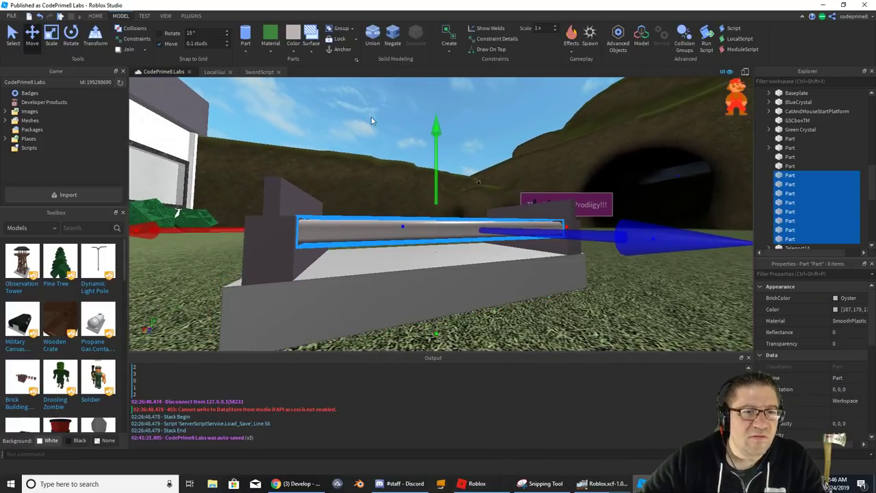
{"action": "left_click", "coordinate": [371, 121]}
{"action": "left_click", "coordinate": [369, 224]}
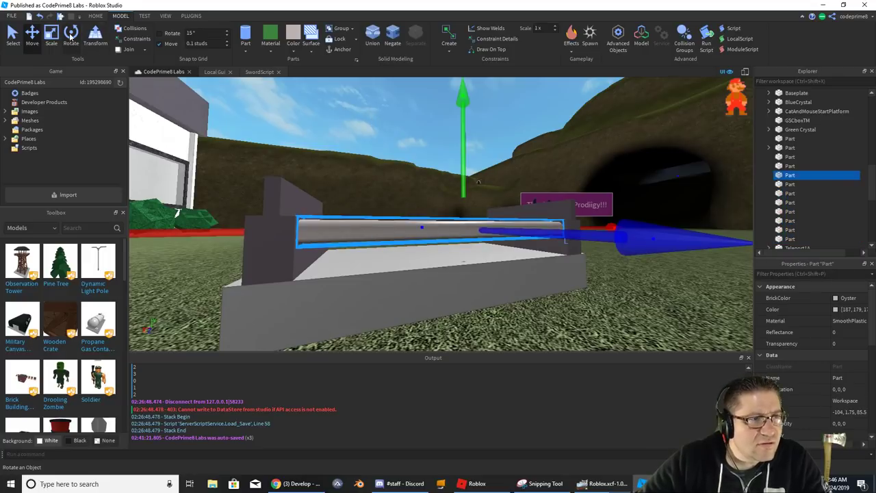
{"action": "left_click", "coordinate": [52, 39]}
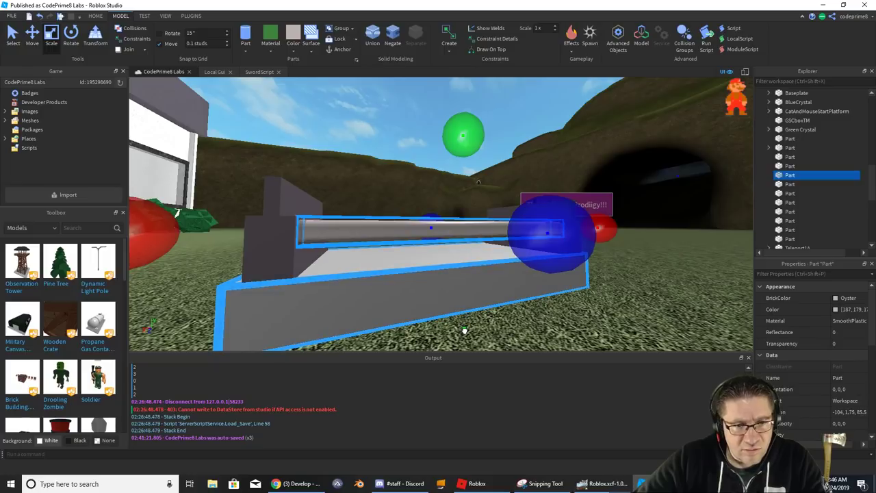
{"action": "left_click_drag", "start_coordinate": [464, 331], "coordinate": [469, 304]}
- Delete the other seven rollers, keeping only the rescaled one at the end of the base
{"action": "mouse_move", "coordinate": [440, 261]}
{"action": "right_mouse_down"}
{"action": "mouse_move", "coordinate": [433, 268]}
{"action": "mouse_move", "coordinate": [432, 260]}
{"action": "right_mouse_up"}
{"action": "left_click", "coordinate": [433, 260]}
{"action": "left_click", "coordinate": [457, 248], "text": "ctrl"}
{"action": "left_click", "coordinate": [479, 244], "text": "ctrl"}
{"action": "left_click", "coordinate": [498, 240], "text": "ctrl"}
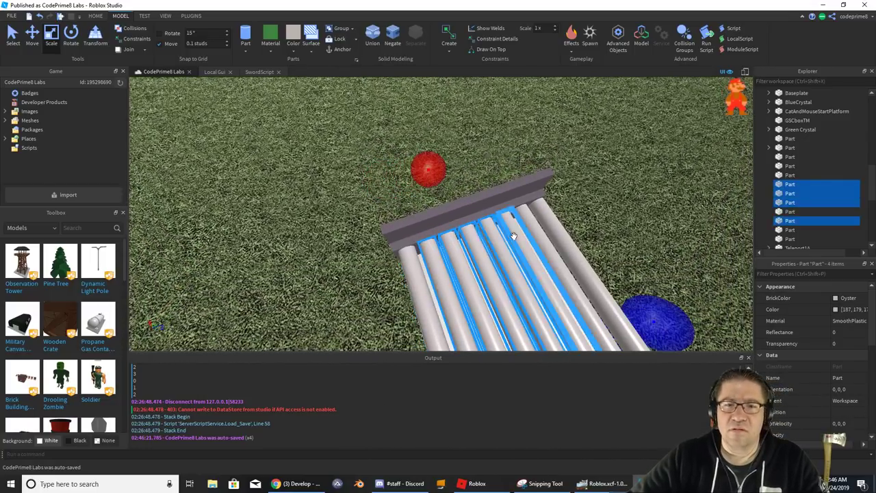
{"action": "left_click", "coordinate": [514, 234], "text": "ctrl"}
{"action": "left_click", "coordinate": [537, 230], "text": "ctrl"}
{"action": "left_click", "coordinate": [557, 224], "text": "ctrl"}
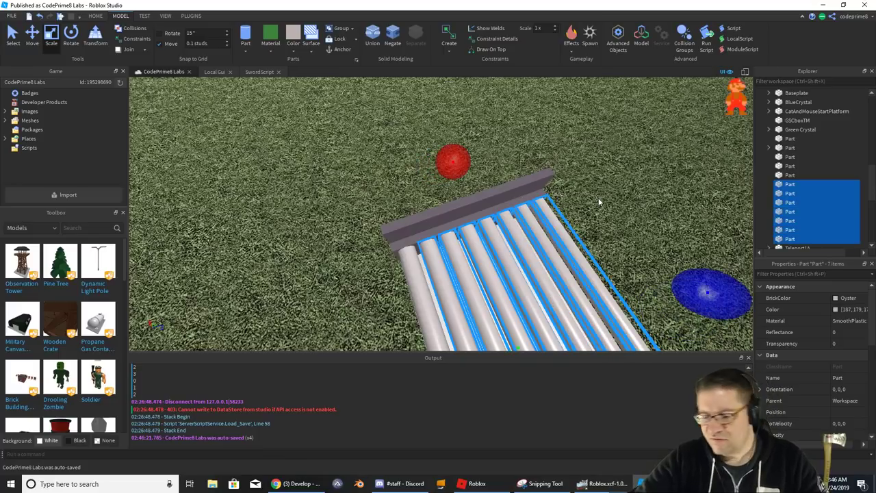
{"action": "key", "text": "Delete"}
- Duplicate the remaining roller and move the copy 0.5 studs along the base
{"action": "scroll", "coordinate": [513, 254], "scroll_direction": "up", "scroll_amount": 5}
{"action": "right_click_drag", "start_coordinate": [513, 255], "coordinate": [513, 255]}
{"action": "scroll", "coordinate": [513, 255], "scroll_direction": "down", "scroll_amount": 5}
{"action": "left_click", "coordinate": [508, 218]}
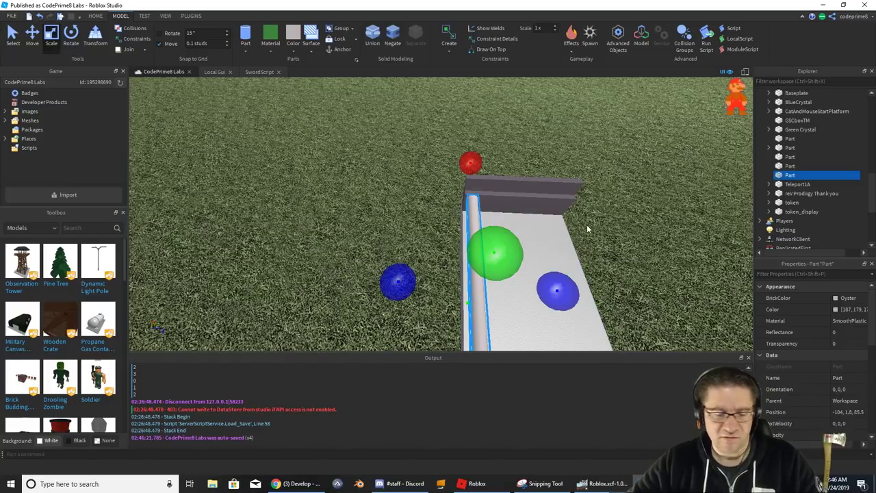
{"action": "left_click", "coordinate": [30, 38]}
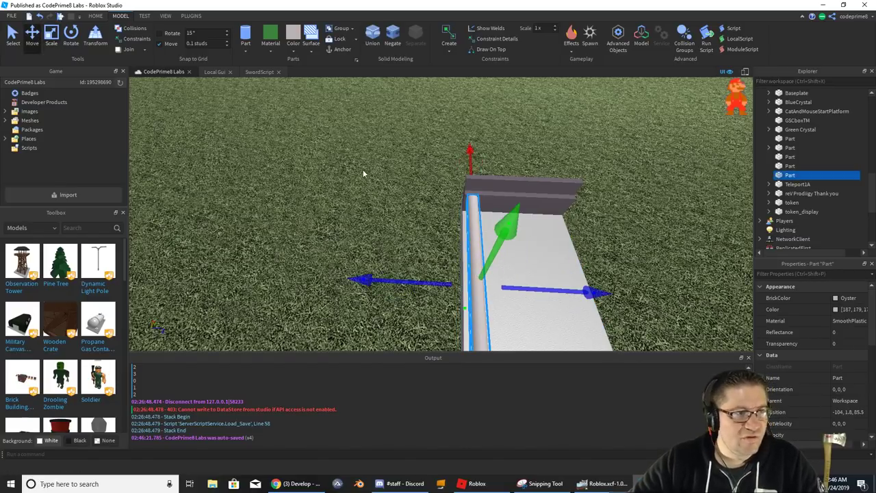
{"action": "key", "text": "ctrl+d"}
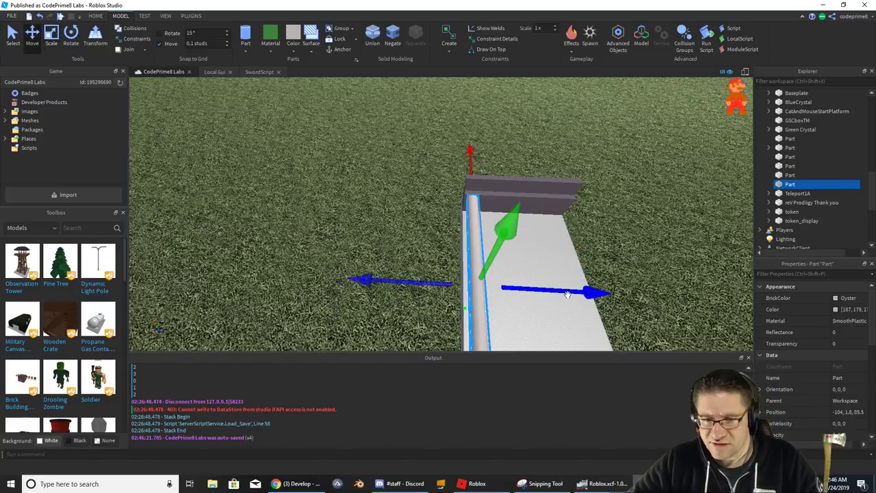
{"action": "left_click_drag", "start_coordinate": [569, 293], "coordinate": [587, 294]}
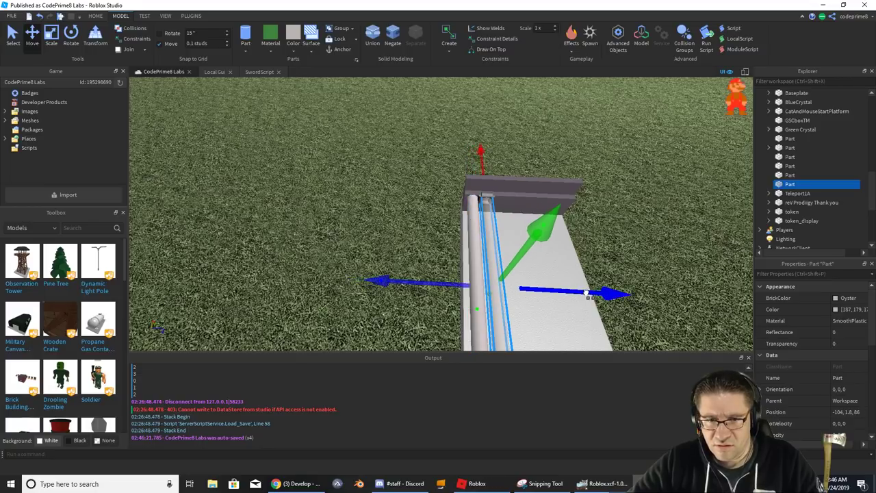
- Set the move increment to 1 stud and duplicate the pair of rollers along the base until there are eight
{"action": "right_click_drag", "start_coordinate": [603, 276], "coordinate": [601, 275]}
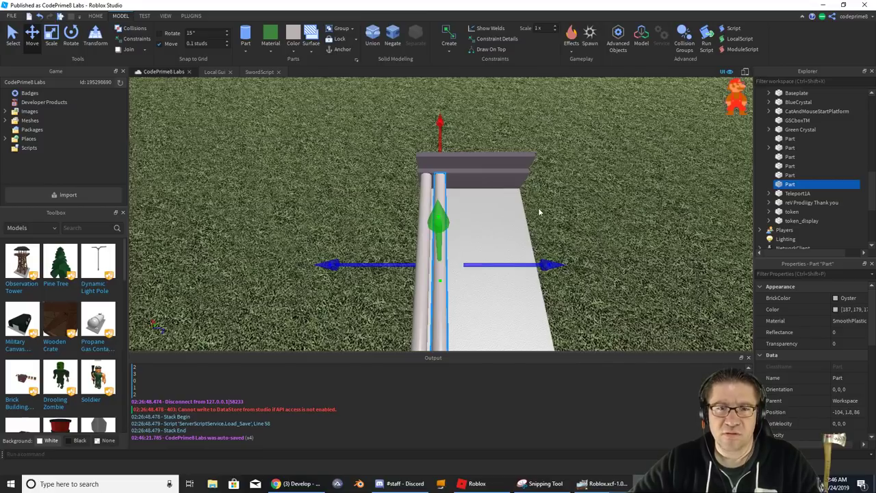
{"action": "left_click", "coordinate": [424, 274], "text": "ctrl"}
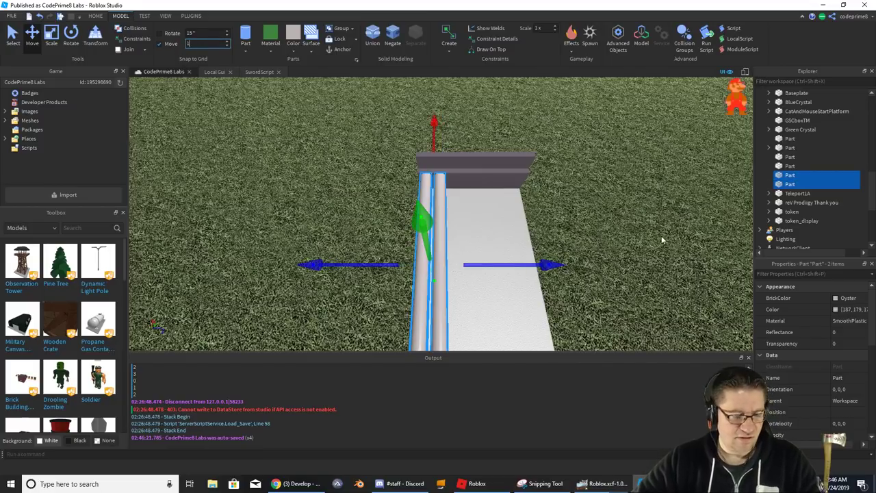
{"action": "key", "text": "ctrl+d"}
{"action": "left_click_drag", "start_coordinate": [534, 266], "coordinate": [624, 263]}
{"action": "key", "text": "ctrl+d"}
{"action": "key", "text": "ctrl+d"}
{"action": "left_click", "coordinate": [633, 173]}
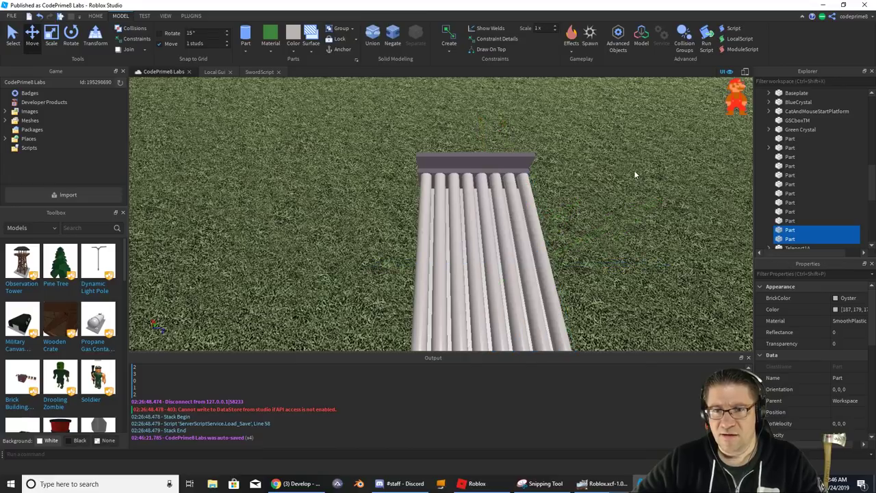
- Select all eight new rollers, set the move increment to 0.1 studs and shift them together along the base
{"action": "right_click_drag", "start_coordinate": [633, 172], "coordinate": [634, 170]}
{"action": "key", "text": "a"}
{"action": "key", "text": "d"}
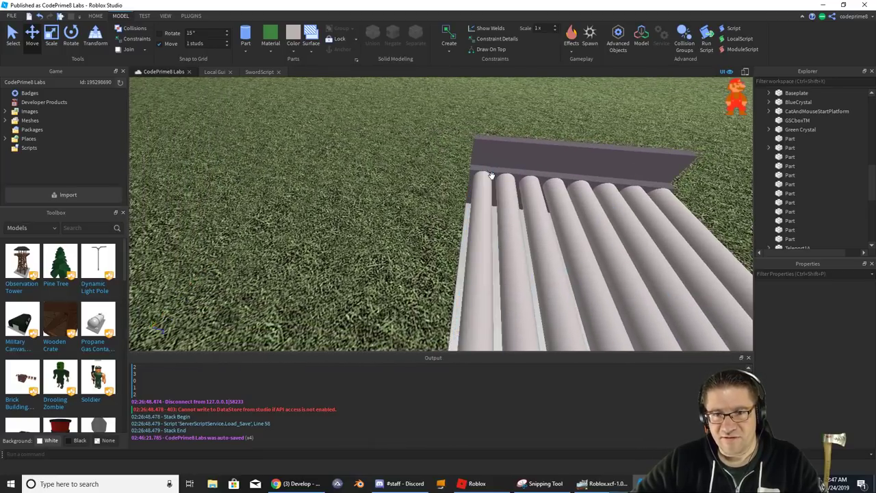
{"action": "left_click", "coordinate": [486, 211]}
{"action": "left_click", "coordinate": [486, 211]}
{"action": "scroll", "coordinate": [538, 210], "scroll_direction": "down", "scroll_amount": 5}
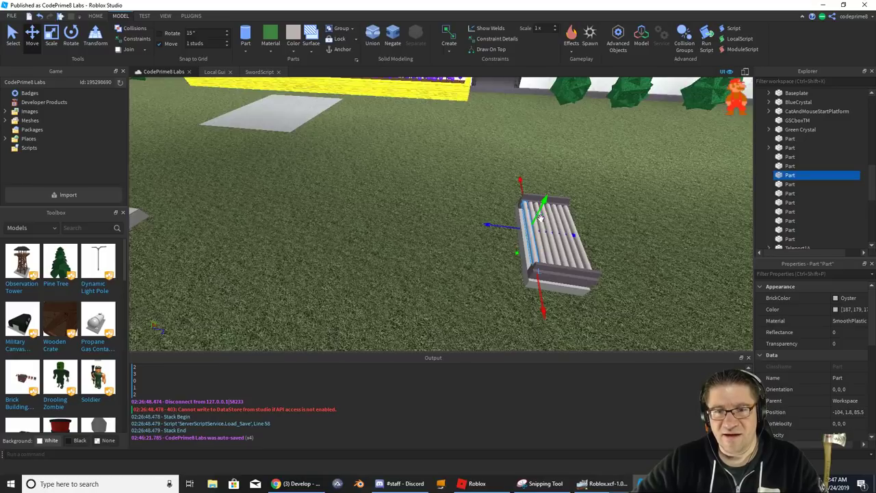
{"action": "right_click_drag", "start_coordinate": [540, 210], "coordinate": [542, 227]}
{"action": "scroll", "coordinate": [542, 227], "scroll_direction": "up", "scroll_amount": 3}
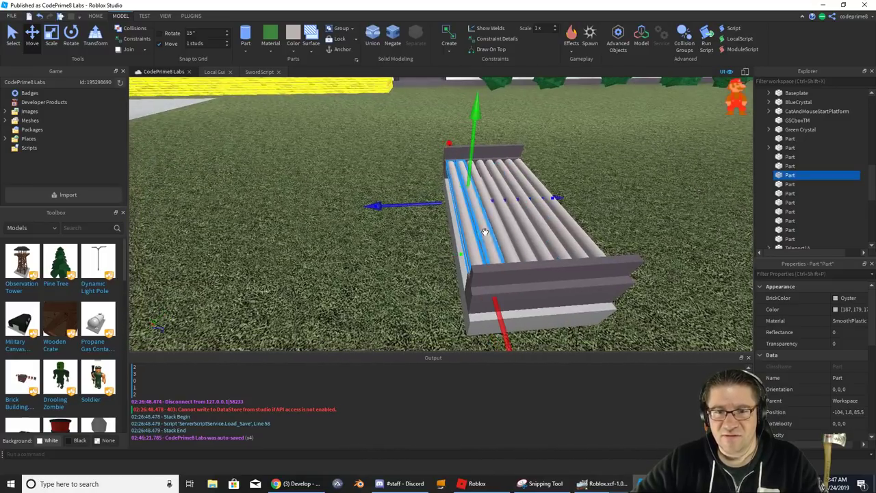
{"action": "left_click", "coordinate": [498, 232], "text": "ctrl"}
{"action": "left_click", "coordinate": [513, 232], "text": "ctrl"}
{"action": "left_click", "coordinate": [533, 236], "text": "ctrl"}
{"action": "left_click", "coordinate": [550, 239], "text": "ctrl"}
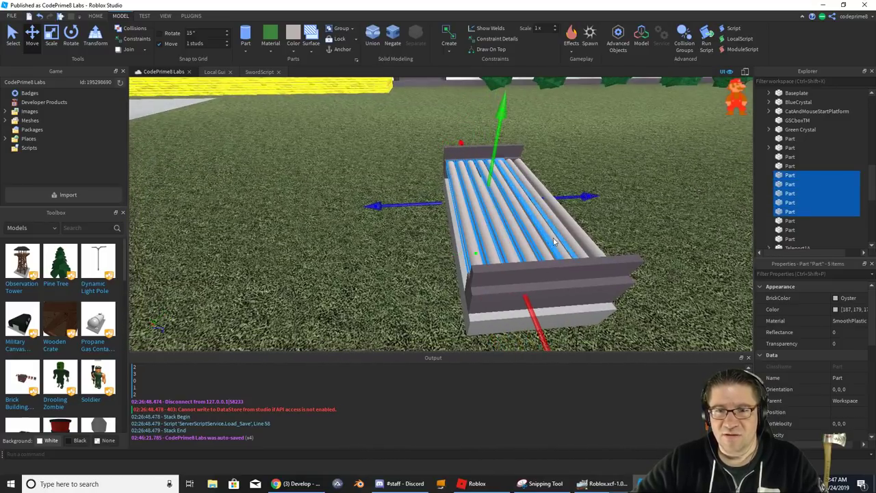
{"action": "left_click", "coordinate": [567, 239], "text": "ctrl"}
{"action": "left_click", "coordinate": [585, 243], "text": "ctrl"}
{"action": "left_click", "coordinate": [601, 248], "text": "ctrl"}
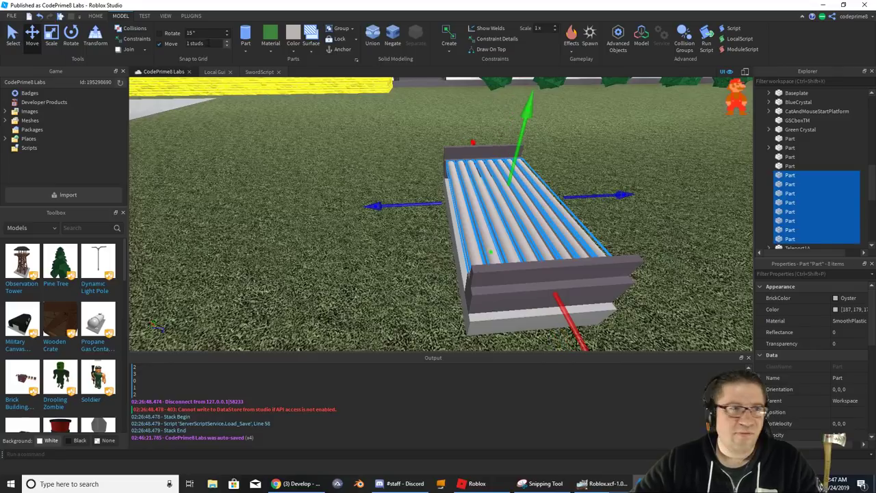
{"action": "left_click", "coordinate": [218, 43]}
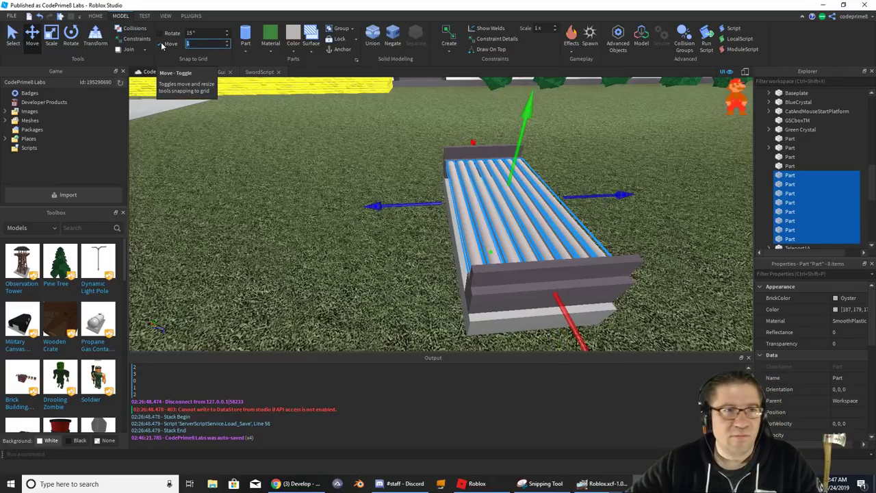
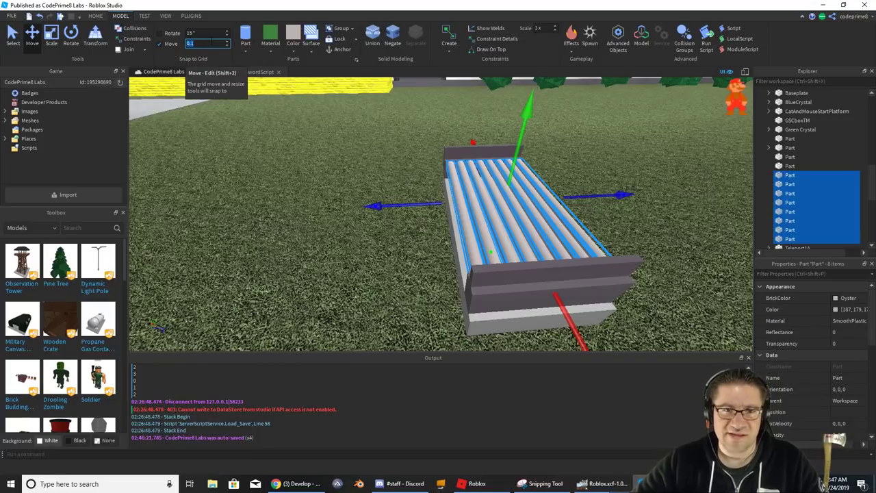
{"action": "left_click_drag", "start_coordinate": [423, 202], "coordinate": [423, 204]}
{"action": "left_click", "coordinate": [605, 160]}
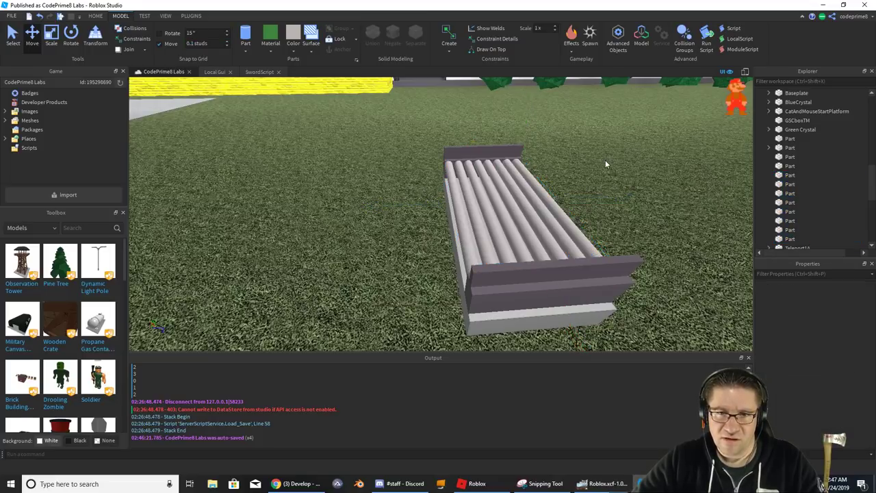
- Reselect all eight rollers, set the move increment to 0.05 studs and nudge them along the base to centre them
{"action": "scroll", "coordinate": [605, 160], "scroll_direction": "up", "scroll_amount": 3}
{"action": "key", "text": "w"}
{"action": "right_click_drag", "start_coordinate": [605, 160], "coordinate": [605, 160]}
{"action": "key", "text": "d"}
{"action": "key", "text": "a"}
{"action": "key", "text": "s"}
{"action": "key", "text": "w"}
{"action": "left_click", "coordinate": [468, 198]}
{"action": "left_click", "coordinate": [438, 199], "text": "ctrl"}
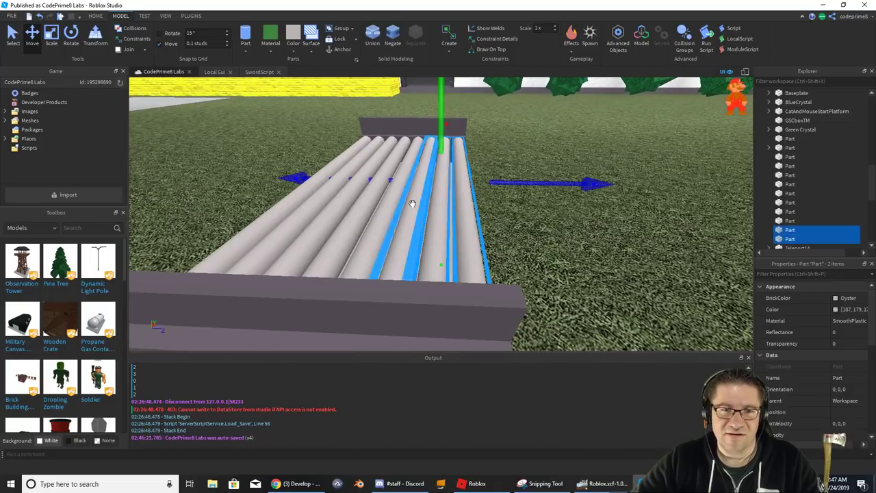
{"action": "left_click", "coordinate": [410, 200], "text": "ctrl"}
{"action": "left_click", "coordinate": [380, 201], "text": "ctrl"}
{"action": "left_click", "coordinate": [346, 197], "text": "ctrl"}
{"action": "left_click", "coordinate": [318, 198], "text": "ctrl"}
{"action": "left_click", "coordinate": [293, 198], "text": "ctrl"}
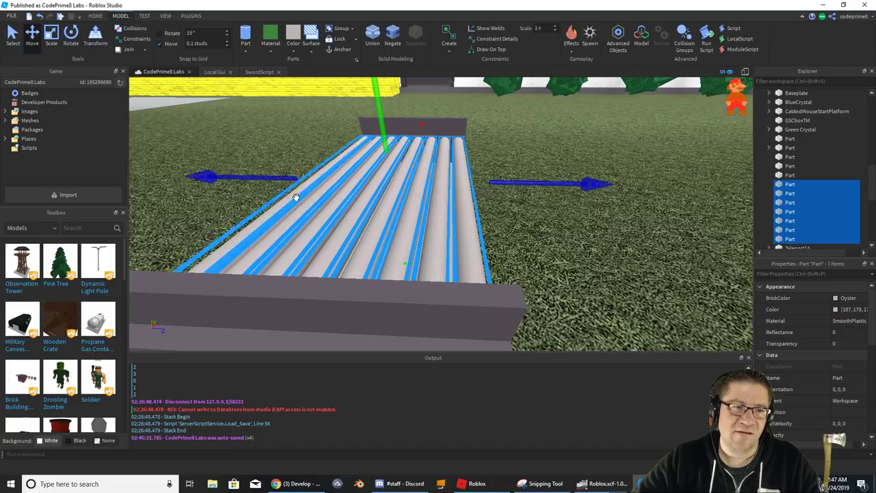
{"action": "left_click", "coordinate": [268, 199], "text": "ctrl"}
{"action": "key", "text": "s"}
{"action": "right_click_drag", "start_coordinate": [508, 128], "coordinate": [507, 129]}
{"action": "key", "text": "w"}
{"action": "key", "text": "a"}
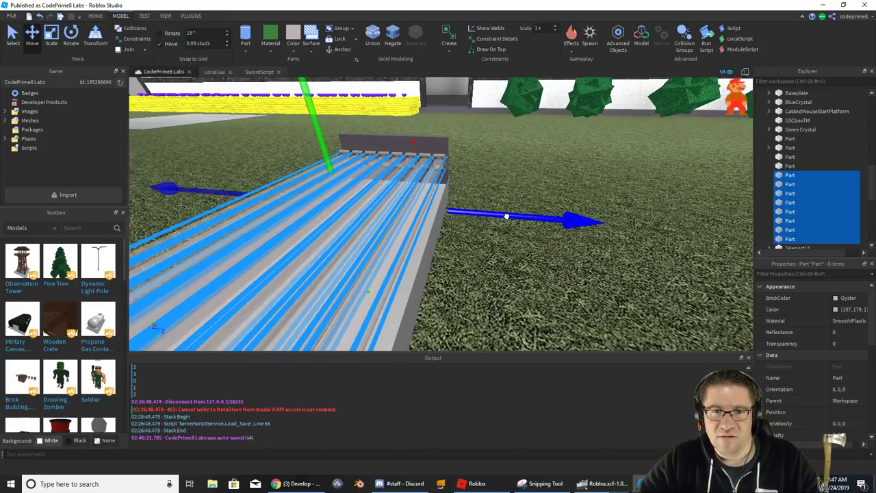
{"action": "left_click", "coordinate": [524, 180]}
{"action": "key", "text": "a"}
{"action": "right_click_drag", "start_coordinate": [524, 178], "coordinate": [523, 179]}
{"action": "scroll", "coordinate": [523, 179], "scroll_direction": "down", "scroll_amount": 3}
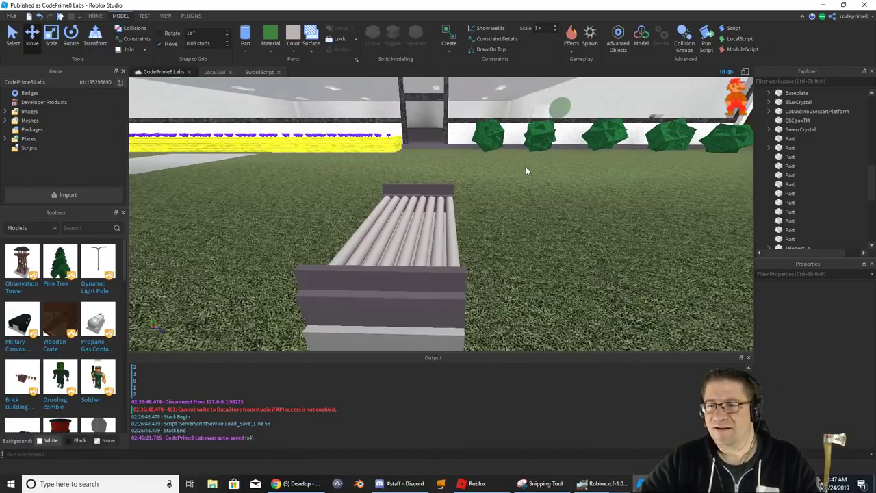
- Select all eight rollers on the conveyor together
{"action": "left_click", "coordinate": [454, 232]}
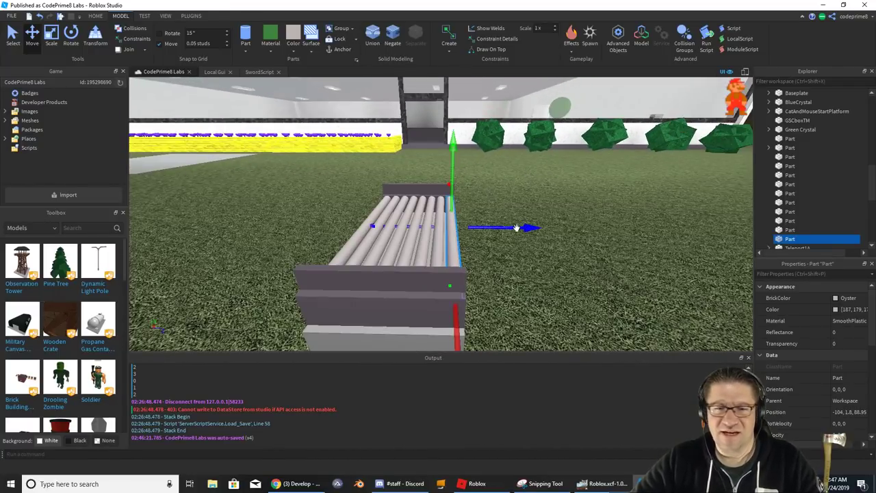
{"action": "left_click", "coordinate": [427, 238], "text": "ctrl"}
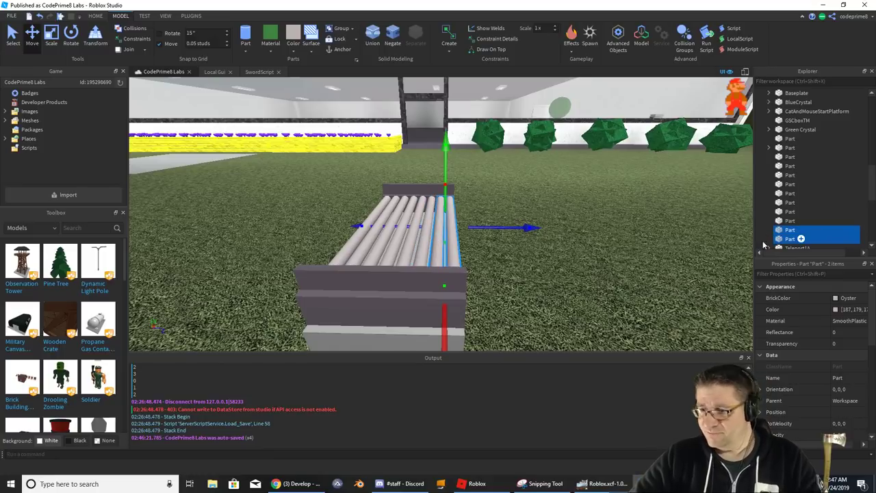
{"action": "left_click", "coordinate": [431, 234], "text": "ctrl"}
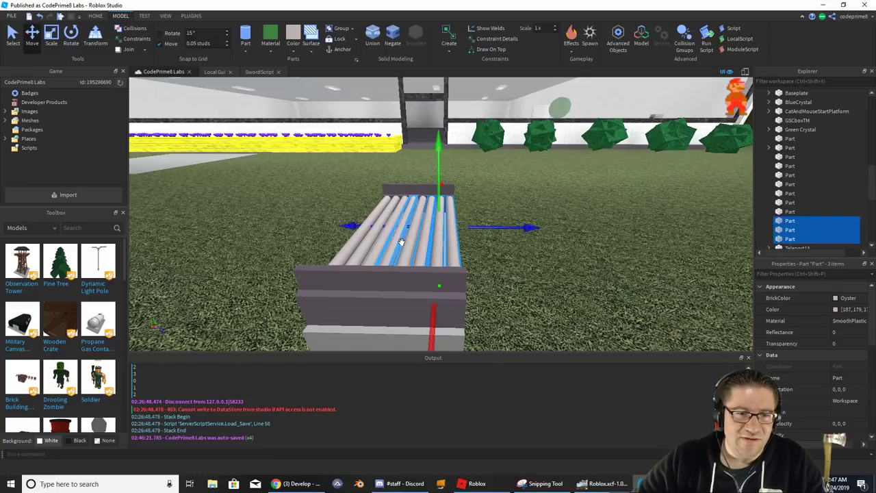
{"action": "left_click", "coordinate": [400, 241], "text": "ctrl"}
{"action": "left_click", "coordinate": [375, 240], "text": "ctrl"}
{"action": "left_click", "coordinate": [366, 240], "text": "ctrl"}
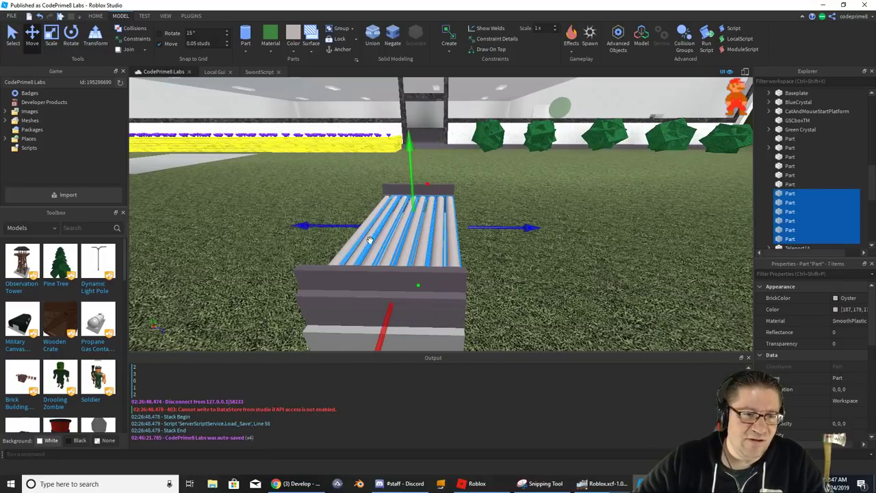
{"action": "left_click", "coordinate": [354, 240], "text": "ctrl"}
{"action": "left_click", "coordinate": [340, 242], "text": "ctrl"}
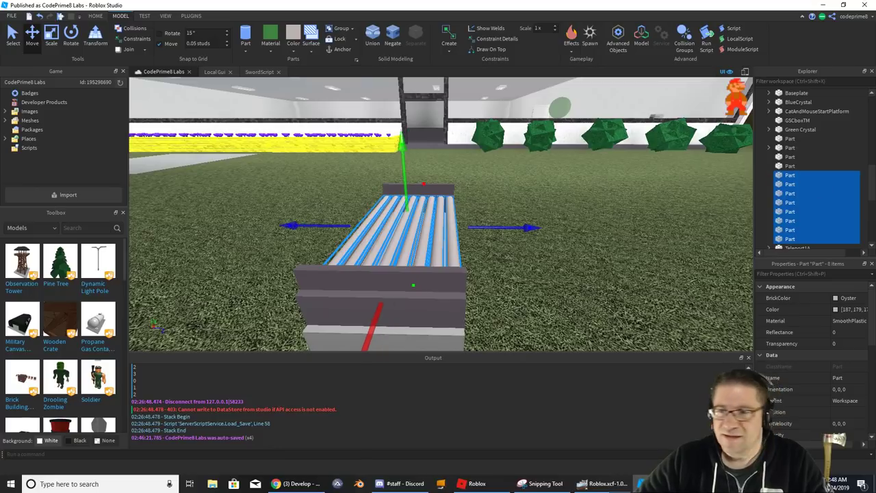
- Try grouping the eight selected rollers into a model, check its contents and ungroup it
{"action": "right_click", "coordinate": [790, 176]}
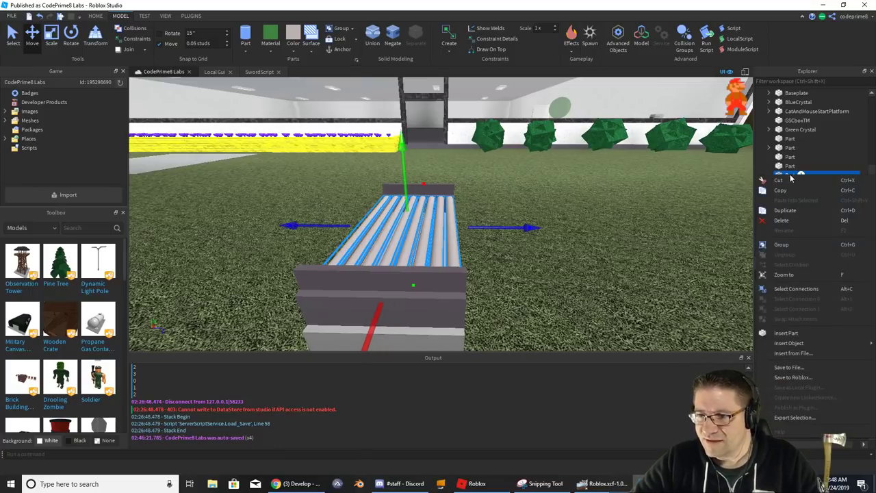
{"action": "left_click", "coordinate": [781, 244]}
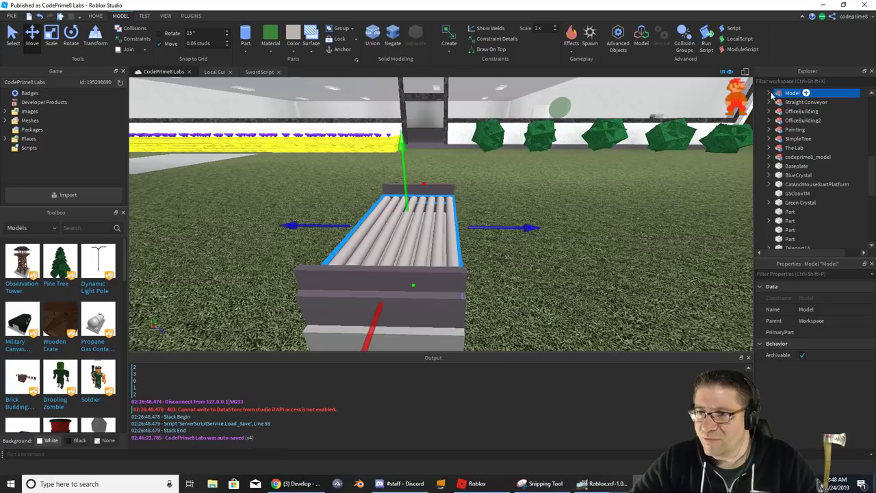
{"action": "left_click", "coordinate": [769, 93]}
{"action": "left_click_drag", "start_coordinate": [806, 137], "coordinate": [807, 132]}
{"action": "left_click", "coordinate": [808, 137], "text": "ctrl"}
{"action": "scroll", "coordinate": [809, 139], "scroll_direction": "up", "scroll_amount": 2}
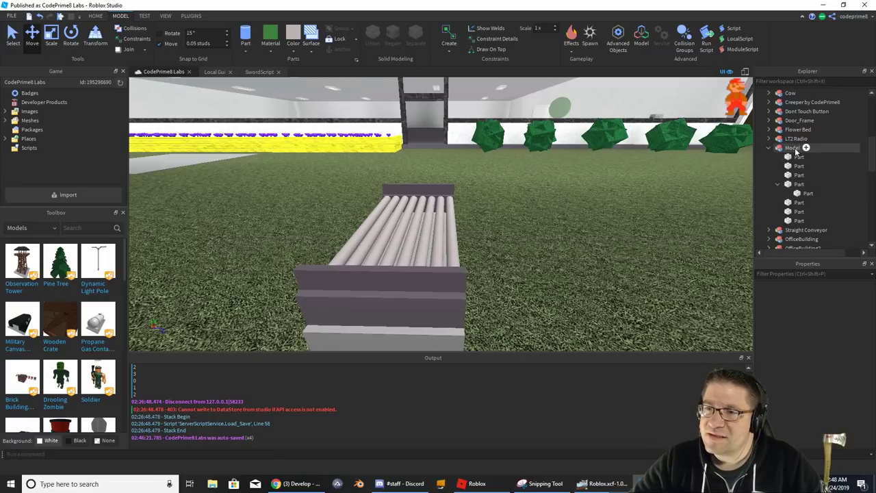
{"action": "key", "text": "ctrl+z"}
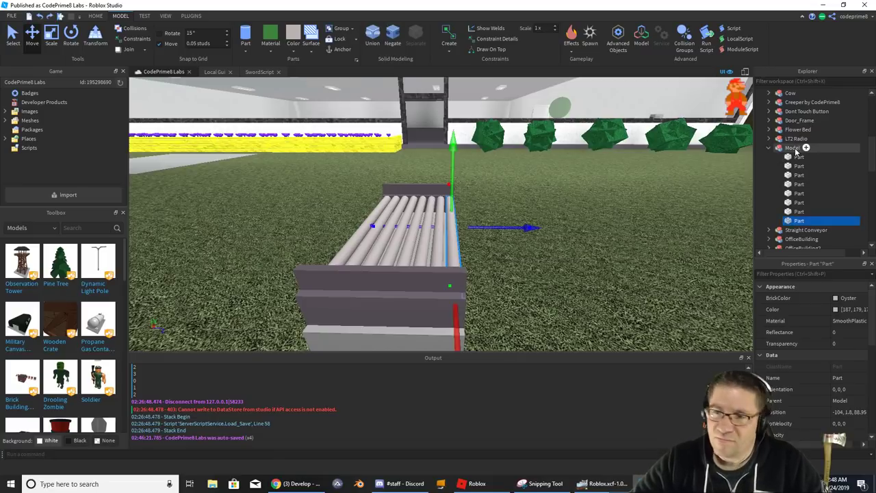
{"action": "key", "text": "ctrl+u"}
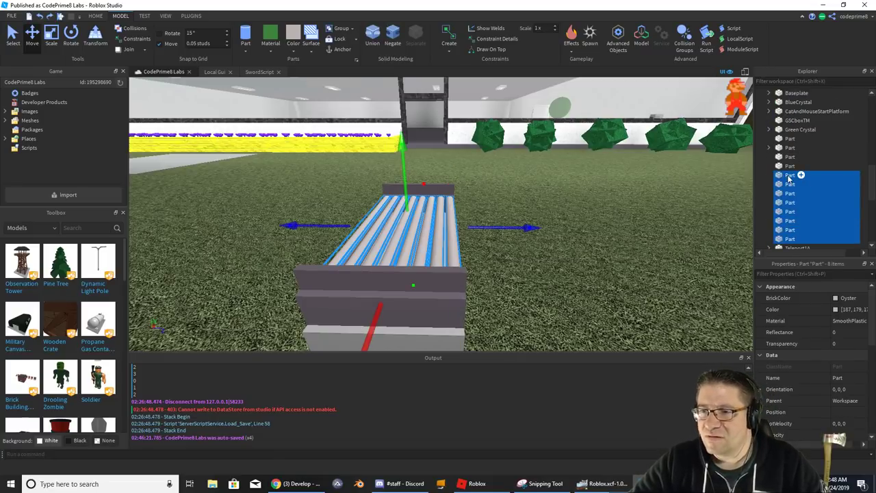
- Cut the eight selected rollers from the workspace and paste them into the Straight Conveyor model
{"action": "key", "text": "Delete"}
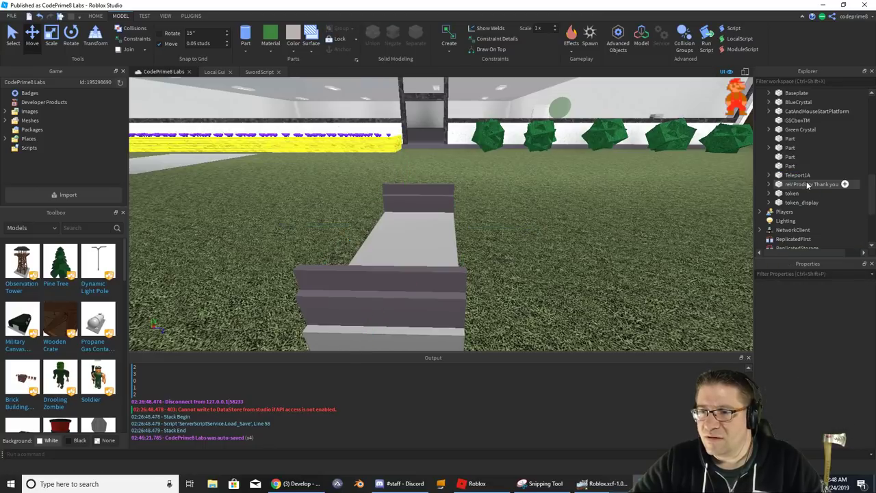
{"action": "scroll", "coordinate": [801, 126], "scroll_direction": "up", "scroll_amount": 2}
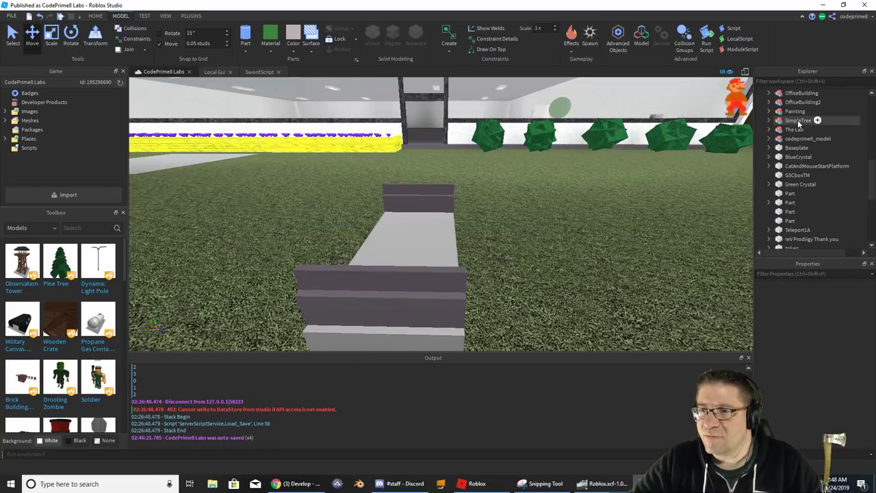
{"action": "scroll", "coordinate": [806, 158], "scroll_direction": "down", "scroll_amount": 1}
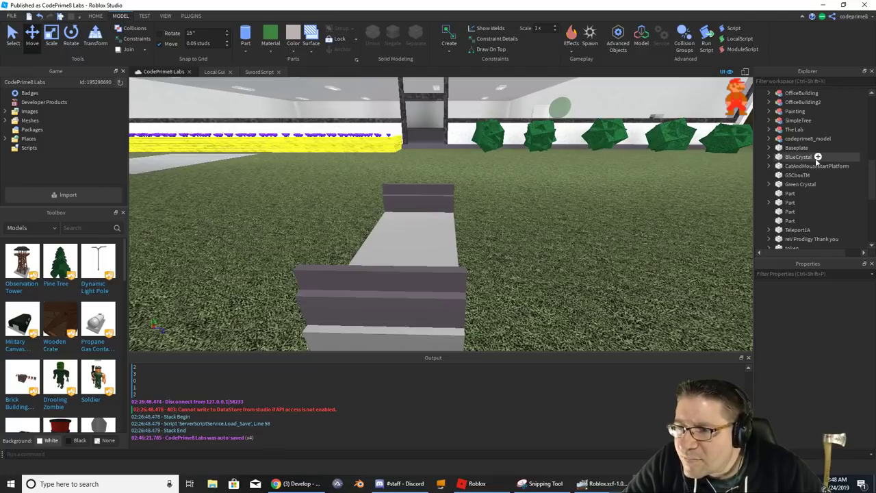
{"action": "scroll", "coordinate": [821, 174], "scroll_direction": "up", "scroll_amount": 2}
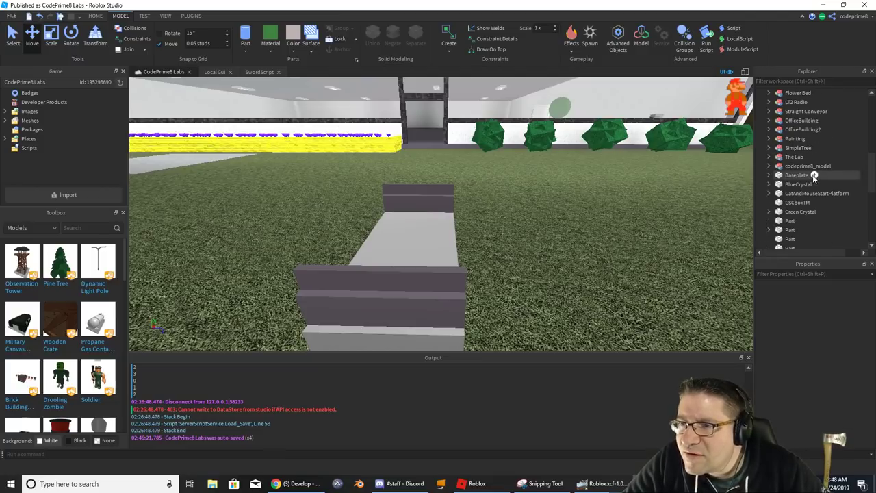
{"action": "left_click", "coordinate": [808, 111]}
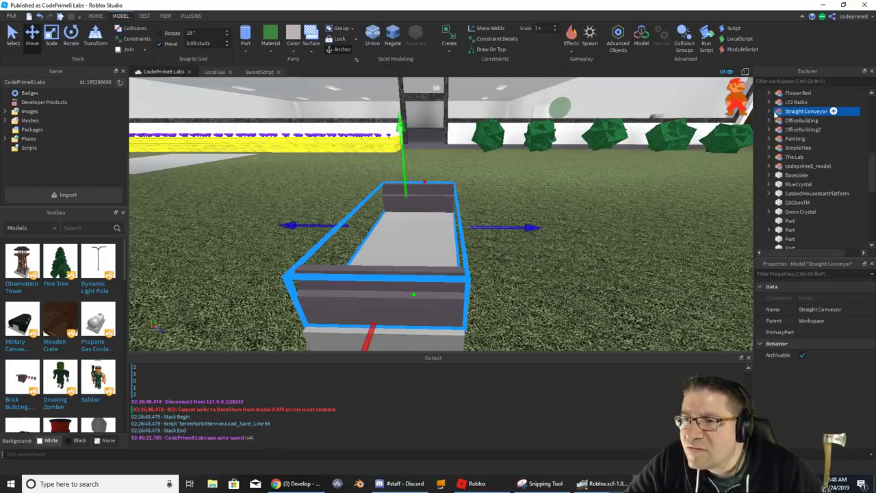
{"action": "left_click", "coordinate": [769, 111]}
{"action": "right_click", "coordinate": [802, 111]}
{"action": "left_click", "coordinate": [796, 136]}
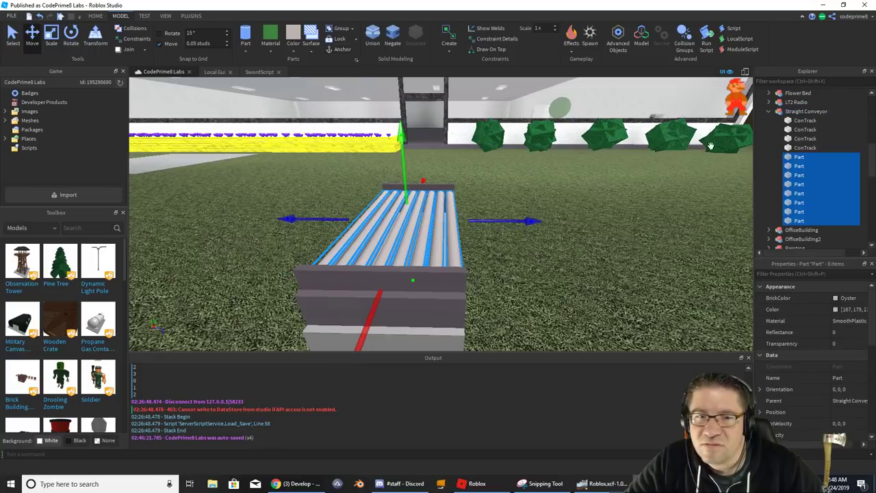
- Restore the selection of the eight pasted rollers and lower them between the side plates in 0.05-stud increments
{"action": "left_click", "coordinate": [573, 188]}
{"action": "right_click_drag", "start_coordinate": [593, 187], "coordinate": [590, 188]}
{"action": "key", "text": "a"}
{"action": "key", "text": "a"}
{"action": "key", "text": "ctrl+z"}
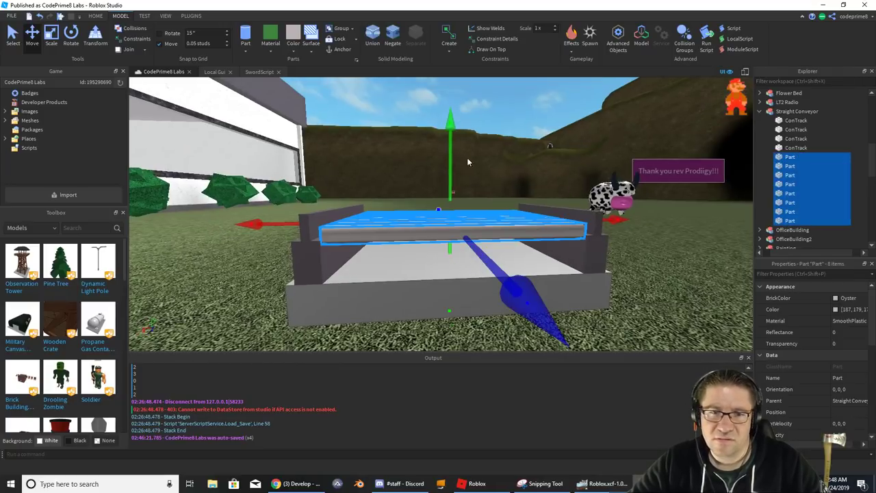
{"action": "left_click_drag", "start_coordinate": [451, 150], "coordinate": [452, 162]}
{"action": "key", "text": "w"}
{"action": "right_click_drag", "start_coordinate": [456, 164], "coordinate": [456, 164]}
{"action": "key", "text": "a"}
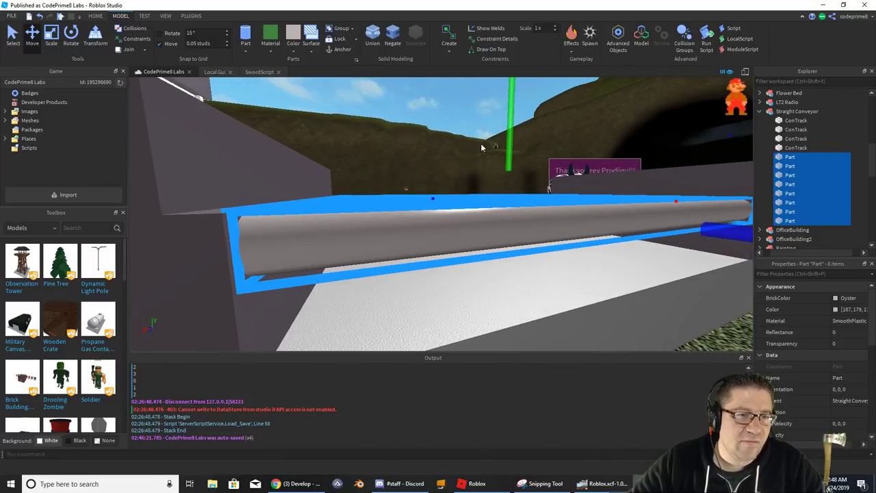
{"action": "left_click_drag", "start_coordinate": [510, 123], "coordinate": [510, 129]}
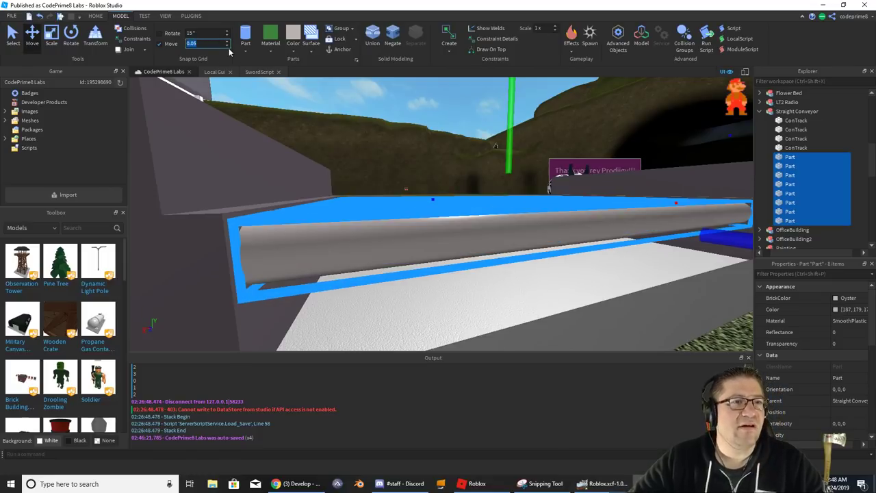
- Set the move increment to 0.025 studs and raise the eight rollers slightly between the side plates
{"action": "type", "text": "0"}
{"action": "type", "text": "2"}
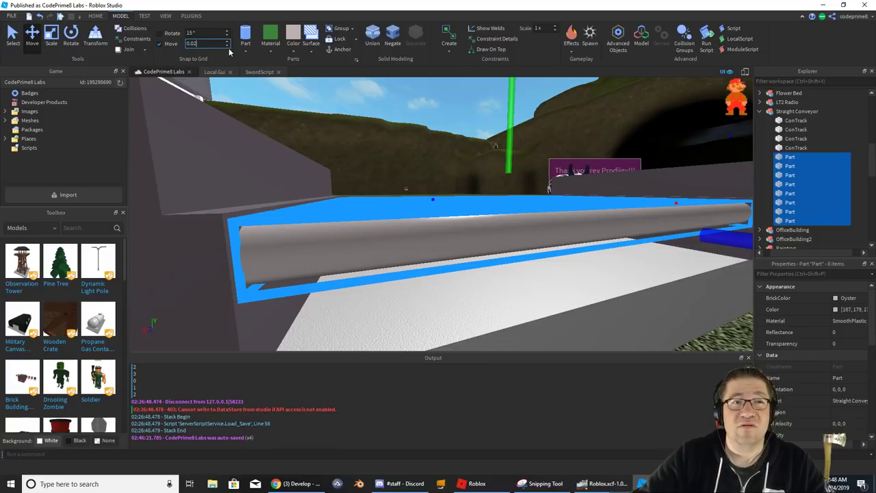
{"action": "key", "text": "Return"}
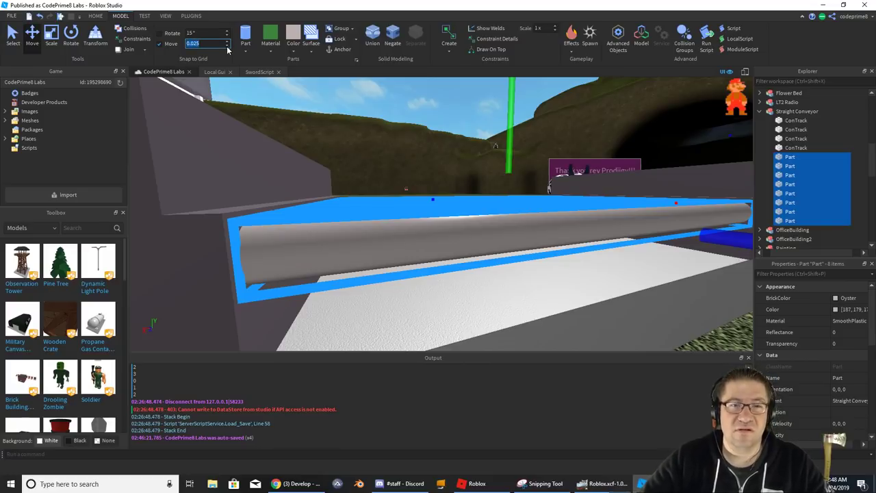
{"action": "left_click_drag", "start_coordinate": [520, 124], "coordinate": [507, 117]}
{"action": "left_click", "coordinate": [357, 131]}
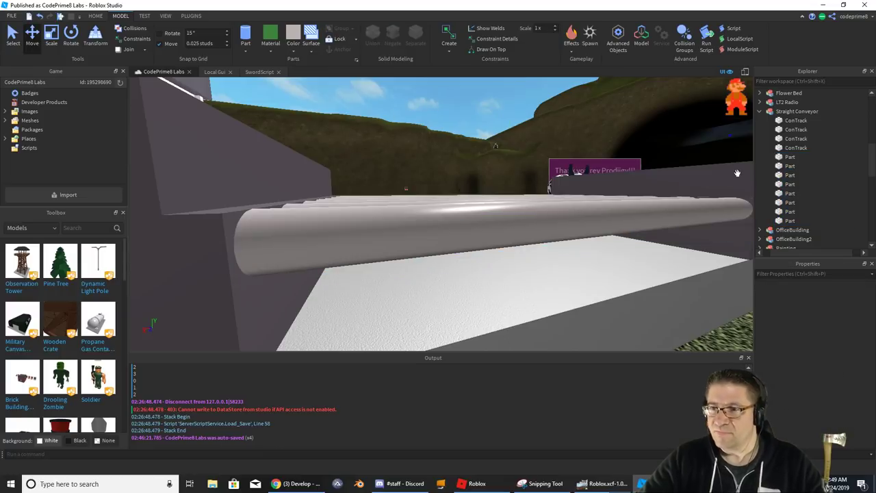
- Reselect the eight rollers and nudge them down and up in 0.025-stud increments to compare their height with the side plates
{"action": "left_click", "coordinate": [790, 156]}
{"action": "left_click", "coordinate": [792, 221], "text": "shift"}
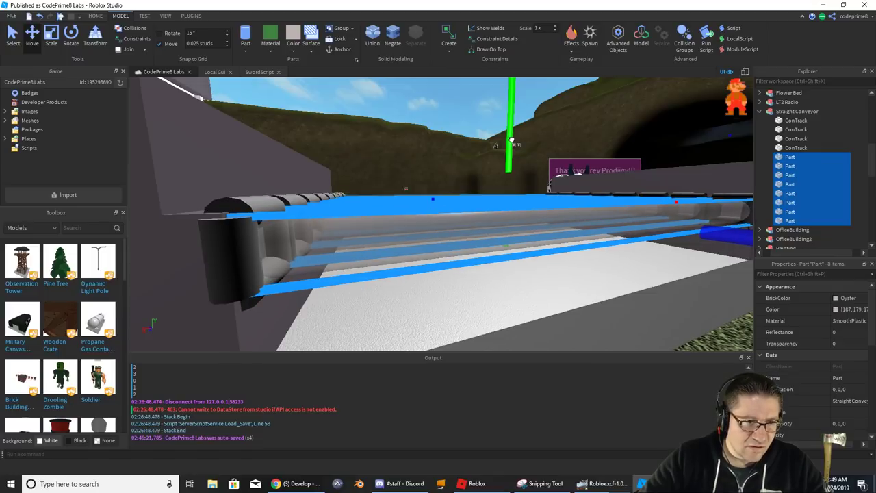
{"action": "left_click", "coordinate": [412, 132]}
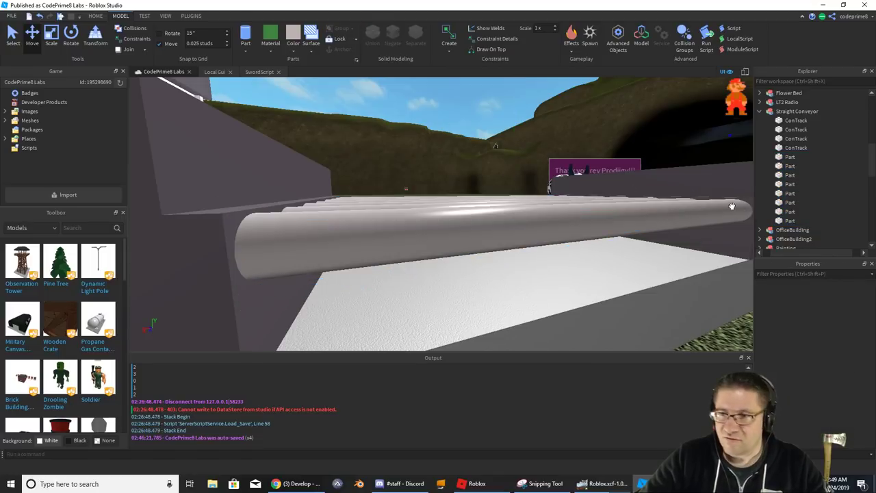
{"action": "left_click", "coordinate": [789, 220]}
{"action": "left_click", "coordinate": [789, 156], "text": "shift"}
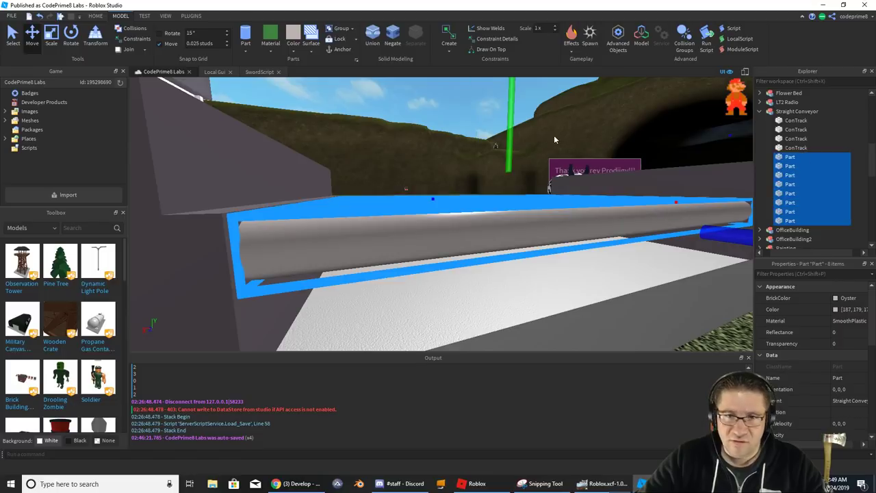
{"action": "left_click_drag", "start_coordinate": [510, 149], "coordinate": [512, 149]}
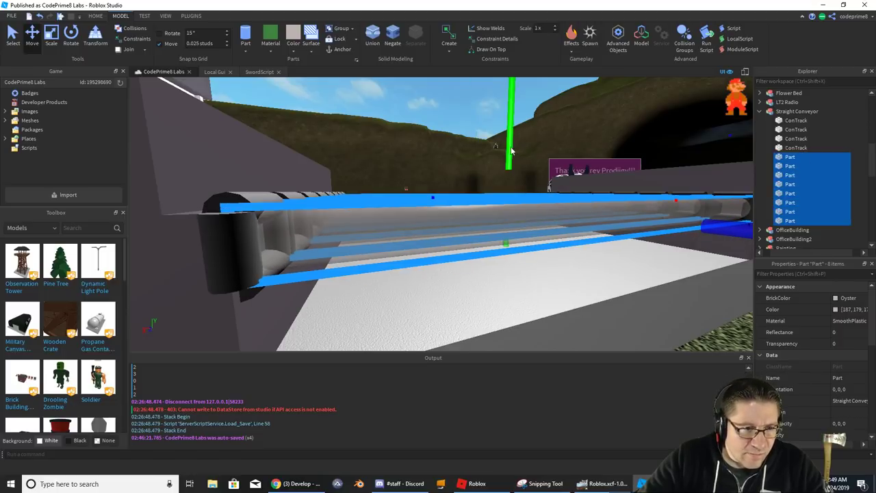
{"action": "left_click", "coordinate": [407, 131]}
{"action": "left_click", "coordinate": [387, 148]}
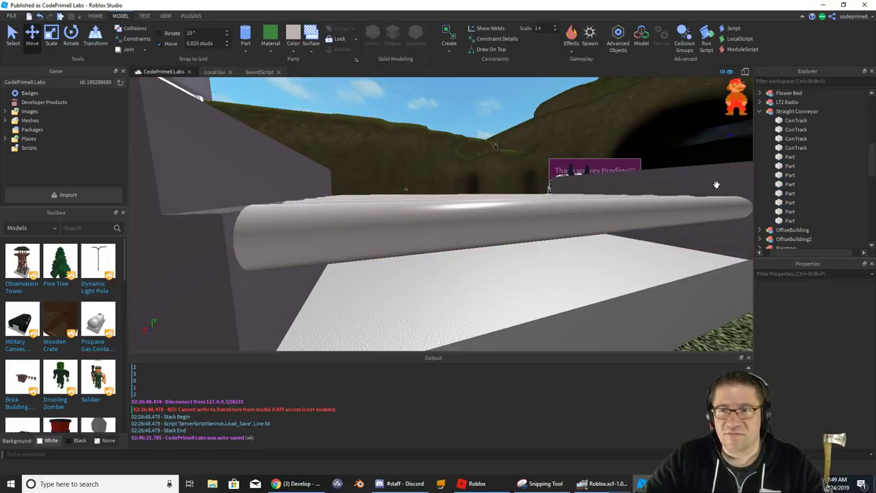
{"action": "left_click", "coordinate": [791, 158]}
{"action": "left_click", "coordinate": [791, 220], "text": "shift"}
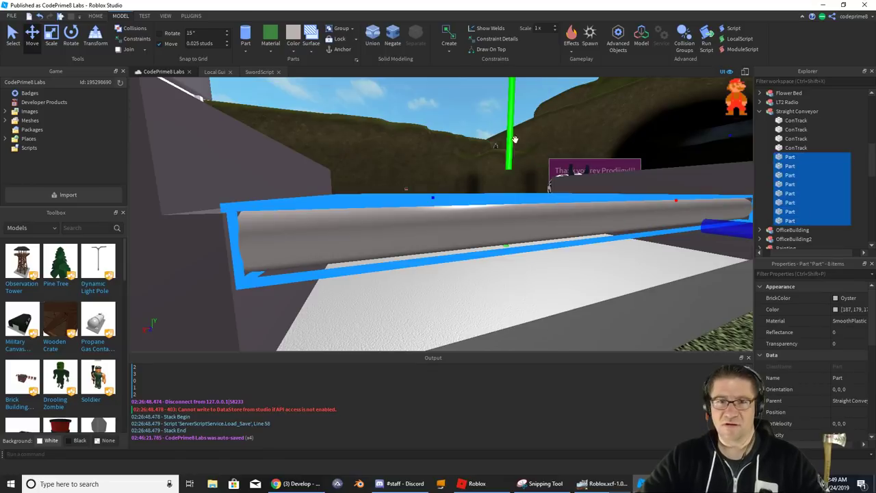
{"action": "left_click_drag", "start_coordinate": [510, 102], "coordinate": [510, 101]}
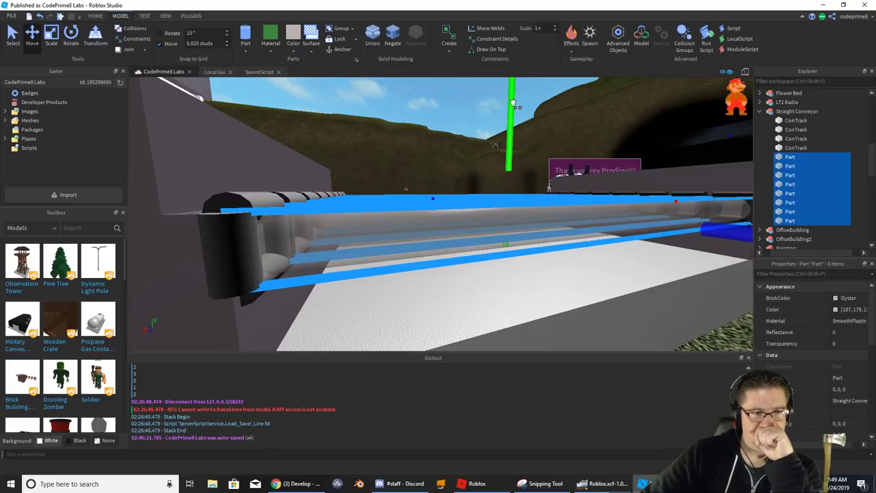
{"action": "left_click", "coordinate": [418, 142]}
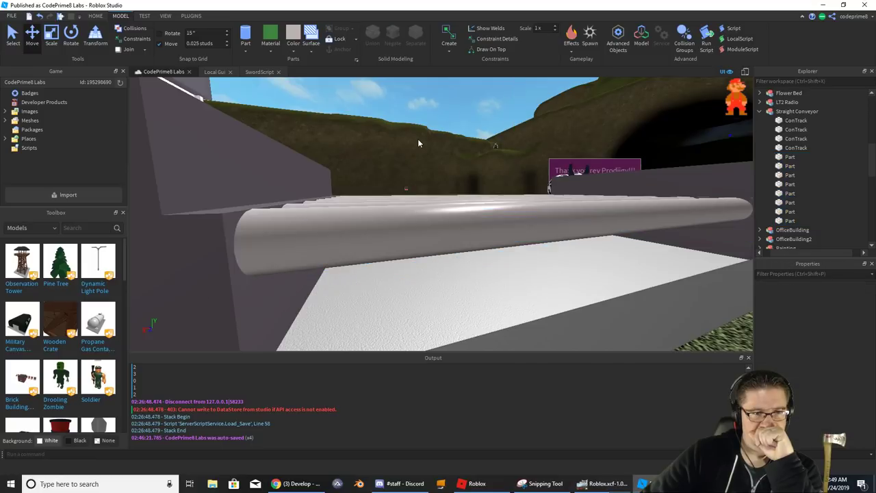
- Group the eight roller parts inside the Straight Conveyor model and name the group rollers
{"action": "key", "text": "d"}
{"action": "right_click_drag", "start_coordinate": [468, 145], "coordinate": [469, 150]}
{"action": "left_click", "coordinate": [790, 156]}
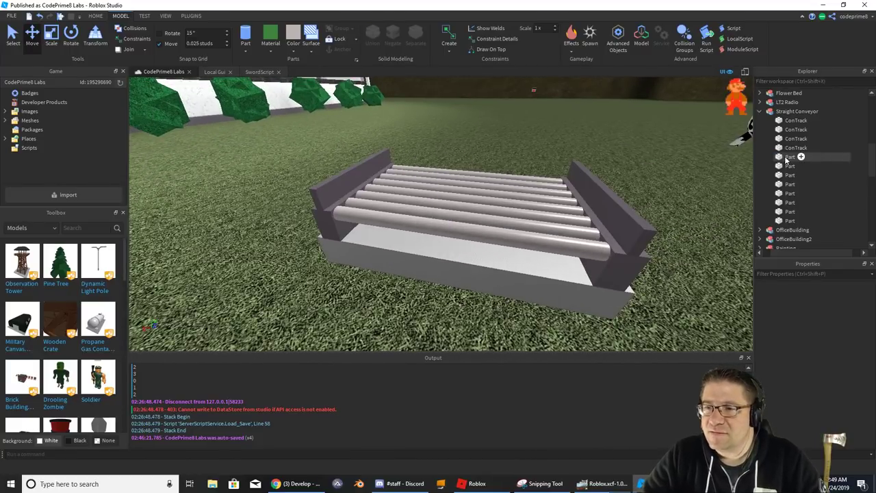
{"action": "left_click", "coordinate": [788, 220], "text": "shift"}
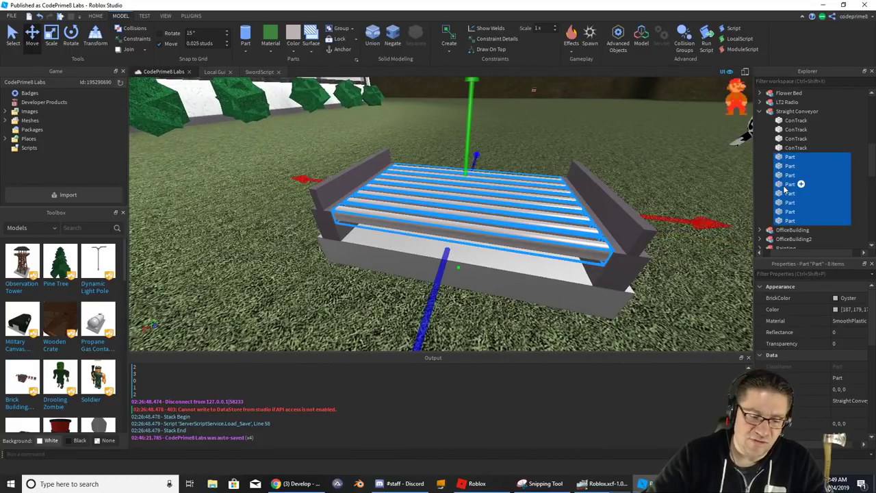
{"action": "key", "text": "ctrl+g"}
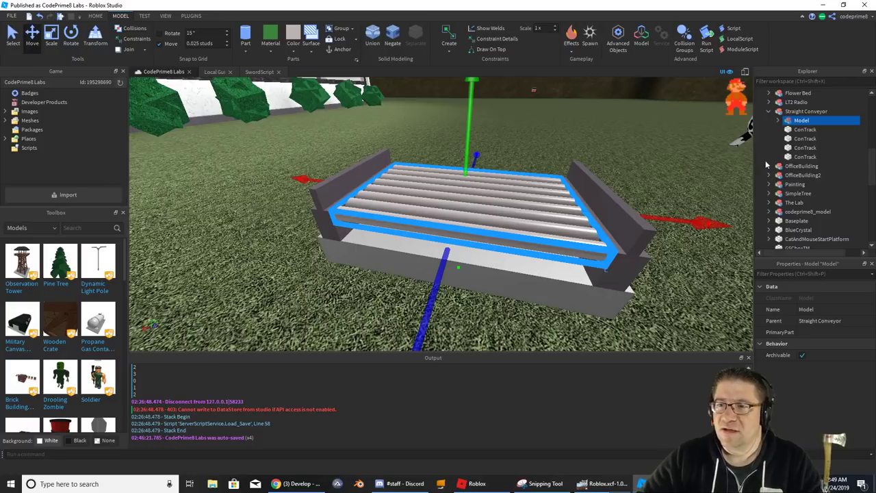
{"action": "double_click", "coordinate": [799, 121]}
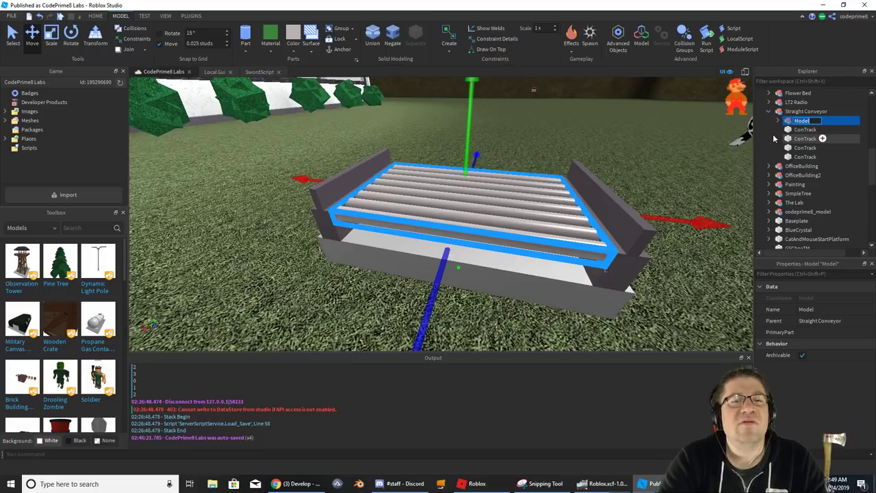
{"action": "type", "text": "rollers"}
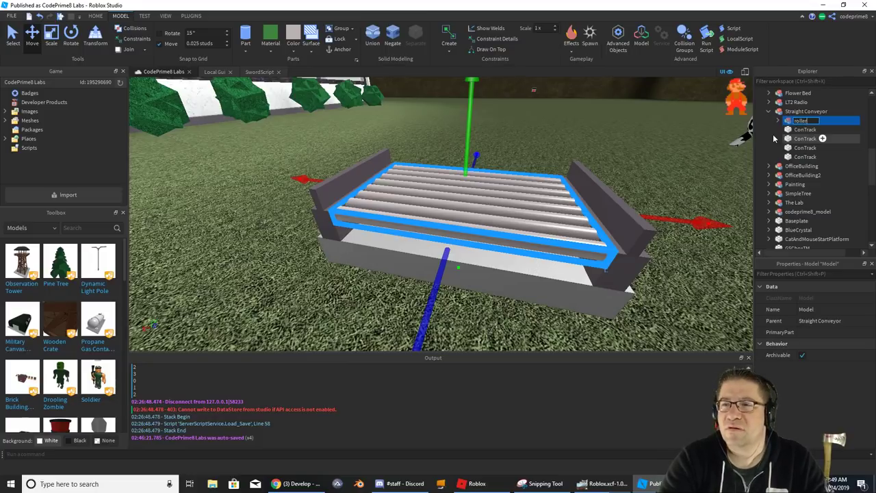
{"action": "key", "text": "Return"}
- Rename each of the eight parts inside the rollers group as roller
{"action": "left_click", "coordinate": [777, 121]}
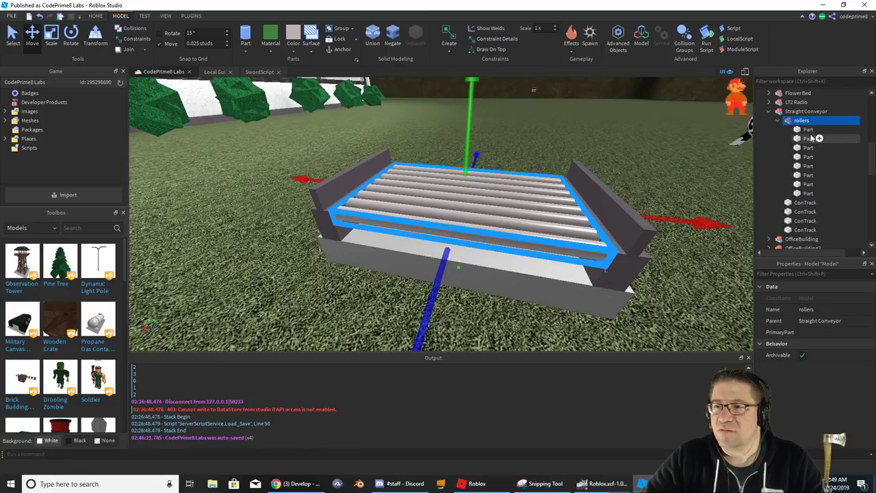
{"action": "double_click", "coordinate": [808, 130]}
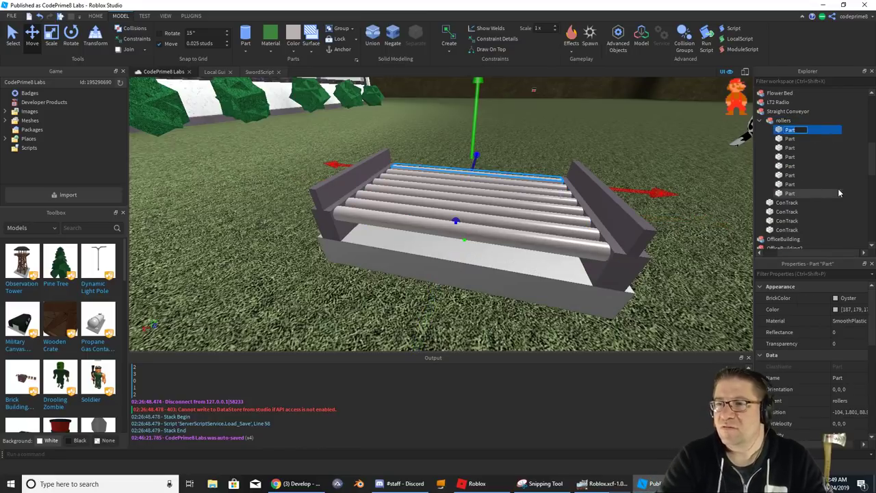
{"action": "type", "text": "roller"}
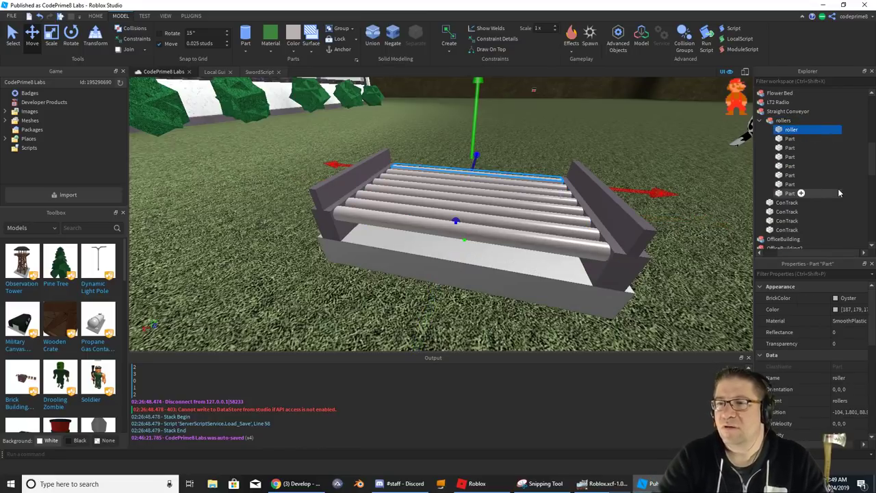
{"action": "double_click", "coordinate": [789, 131]}
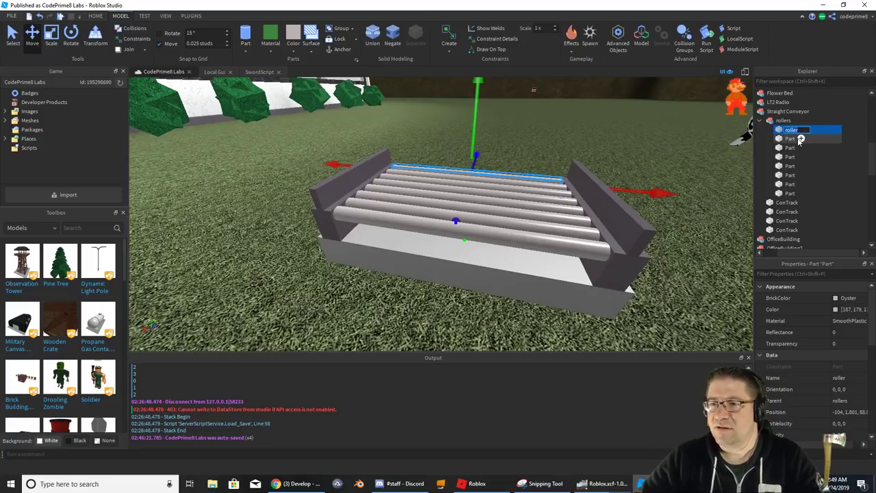
{"action": "left_click", "coordinate": [791, 139]}
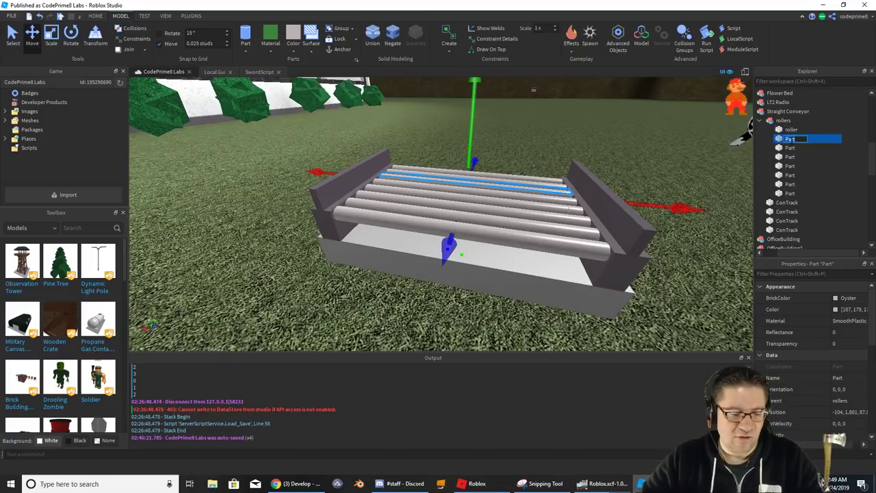
{"action": "left_click", "coordinate": [789, 147]}
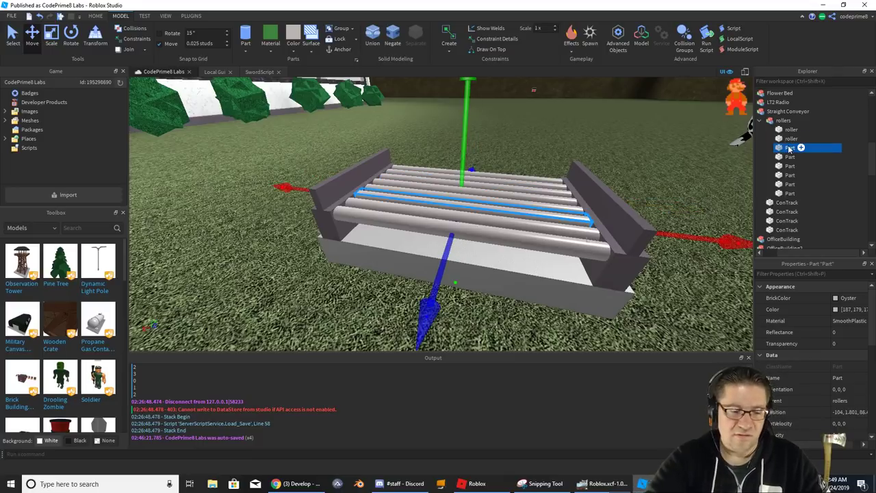
{"action": "left_click", "coordinate": [790, 157]}
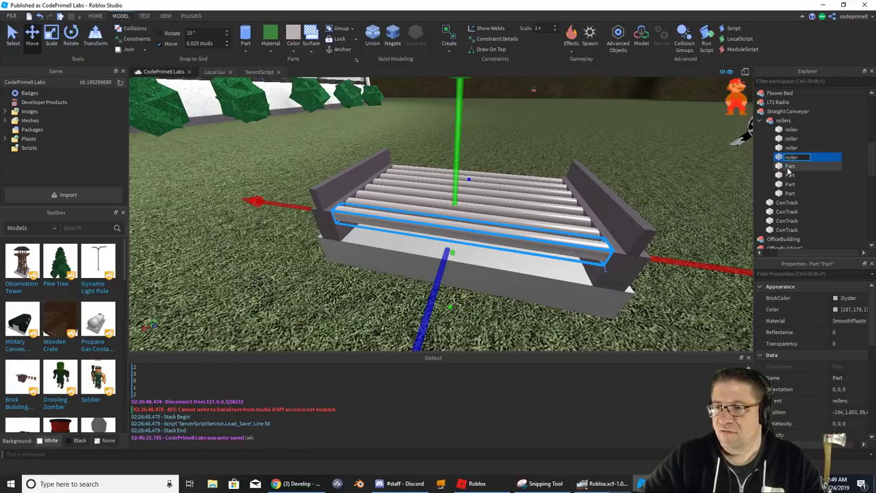
{"action": "left_click", "coordinate": [788, 166]}
{"action": "type", "text": "roller"}
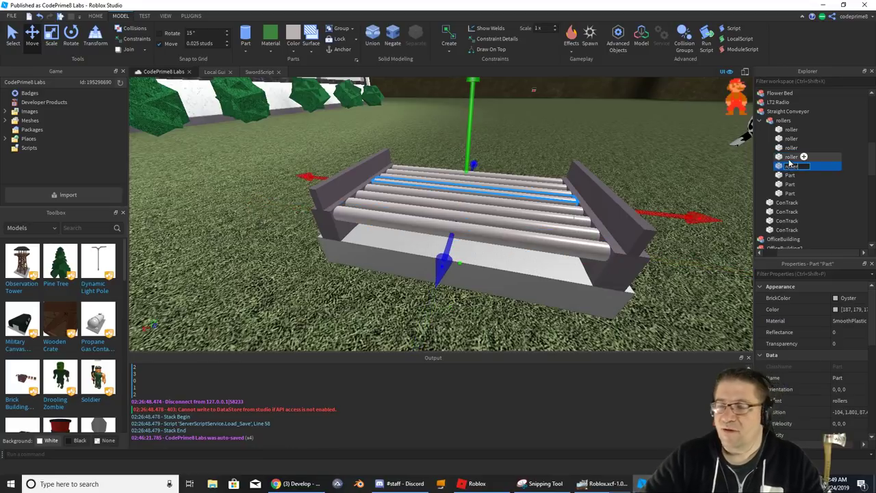
{"action": "left_click", "coordinate": [792, 177]}
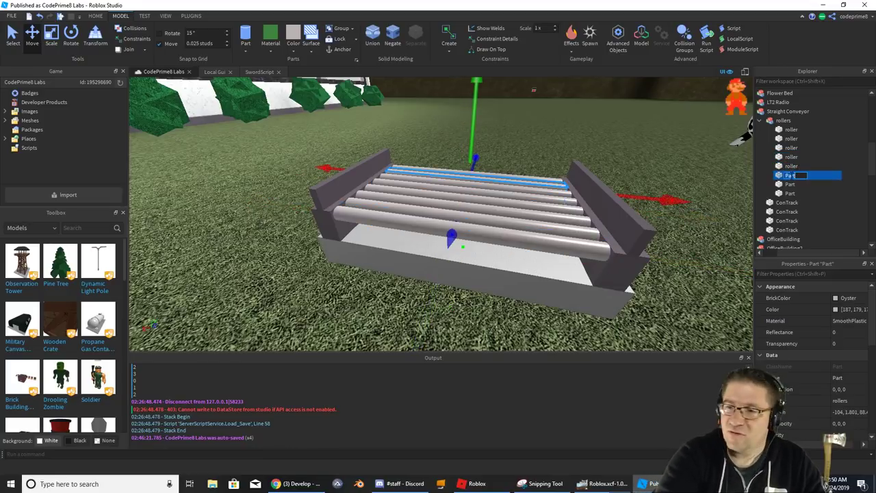
{"action": "left_click", "coordinate": [790, 185]}
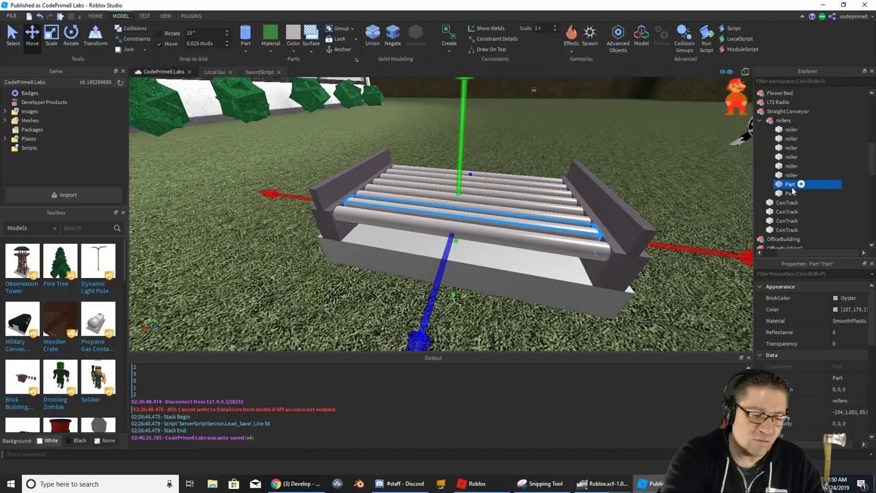
{"action": "left_click", "coordinate": [789, 193]}
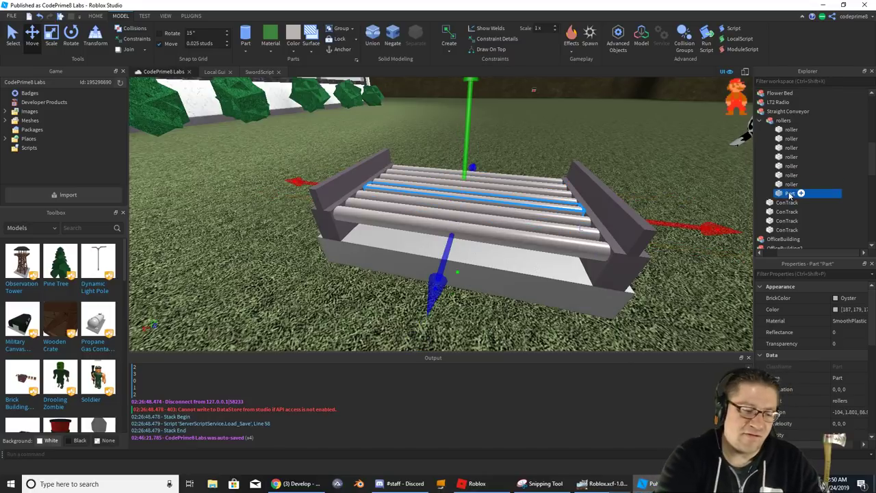
{"action": "left_click", "coordinate": [792, 184]}
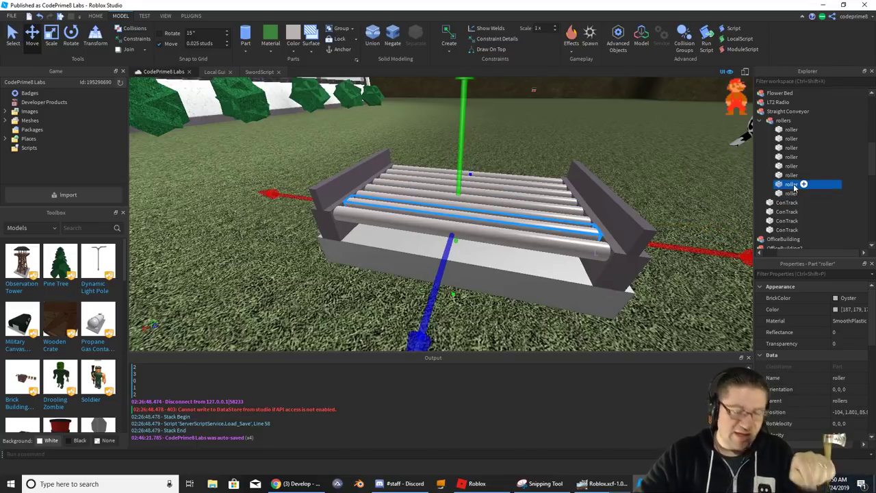
- View the finished conveyor from above and compare its roller layout with the conveyor in the Roblox game
{"action": "right_click_drag", "start_coordinate": [591, 135], "coordinate": [598, 114]}
{"action": "left_click", "coordinate": [603, 130]}
{"action": "key", "text": "alt+Tab"}
{"action": "scroll", "coordinate": [598, 118], "scroll_direction": "down", "scroll_amount": 2}
{"action": "key", "text": "alt+Tab"}
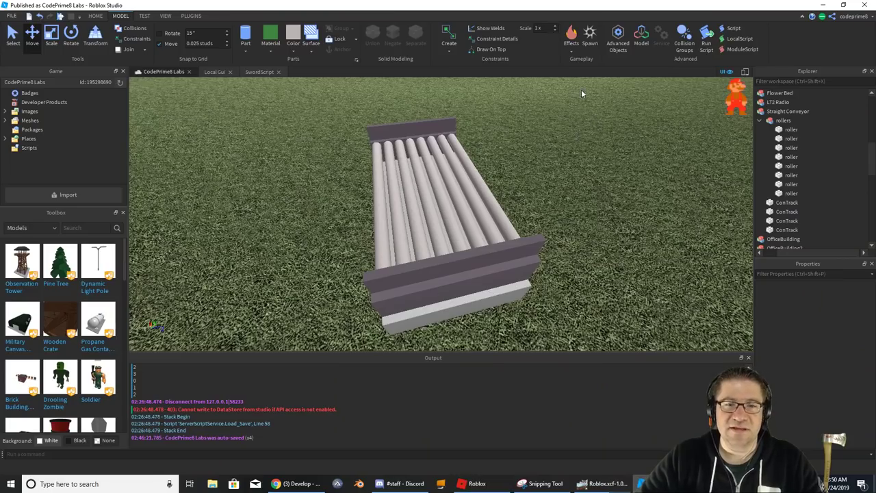
- Switch to the Roblox game, examine the orange direction lever on the conveyor's side plate, and compare with the Studio model's side
{"action": "key", "text": "alt+Tab"}
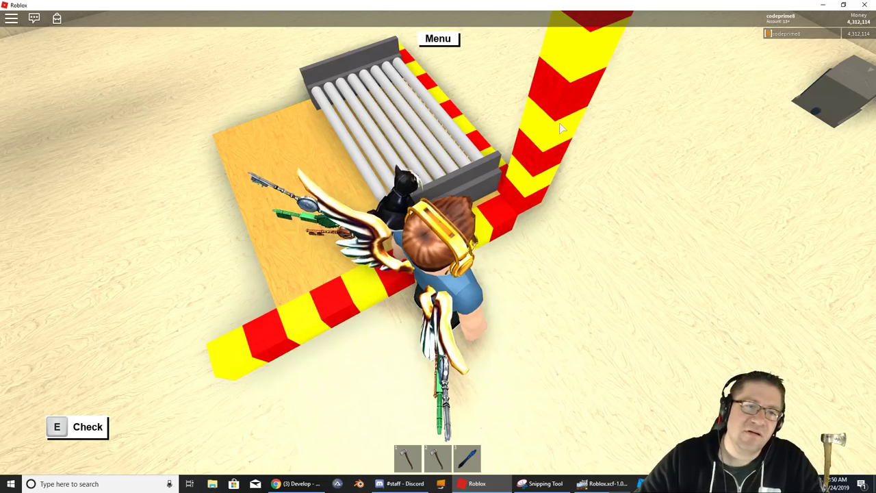
{"action": "key", "text": "a"}
{"action": "right_click_drag", "start_coordinate": [559, 124], "coordinate": [560, 123]}
{"action": "key", "text": "s"}
{"action": "key", "text": "s"}
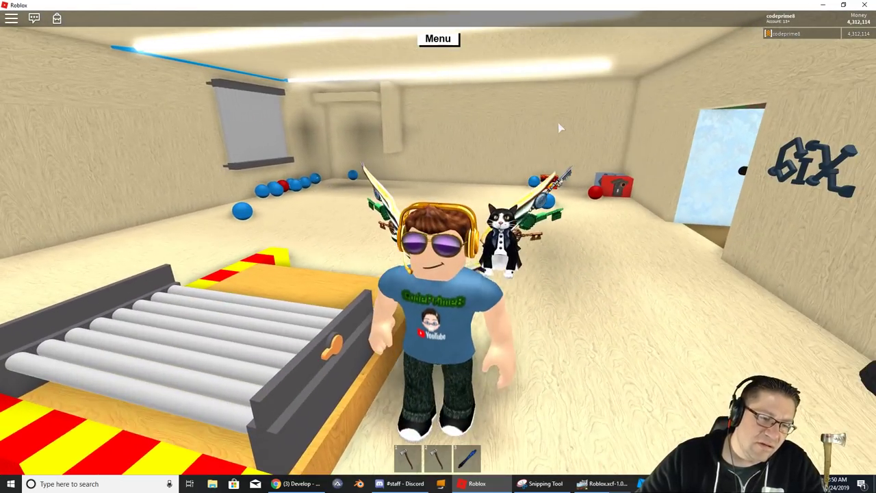
{"action": "key", "text": "s"}
{"action": "right_click_drag", "start_coordinate": [332, 353], "coordinate": [332, 358]}
{"action": "key", "text": "d"}
{"action": "key", "text": "w"}
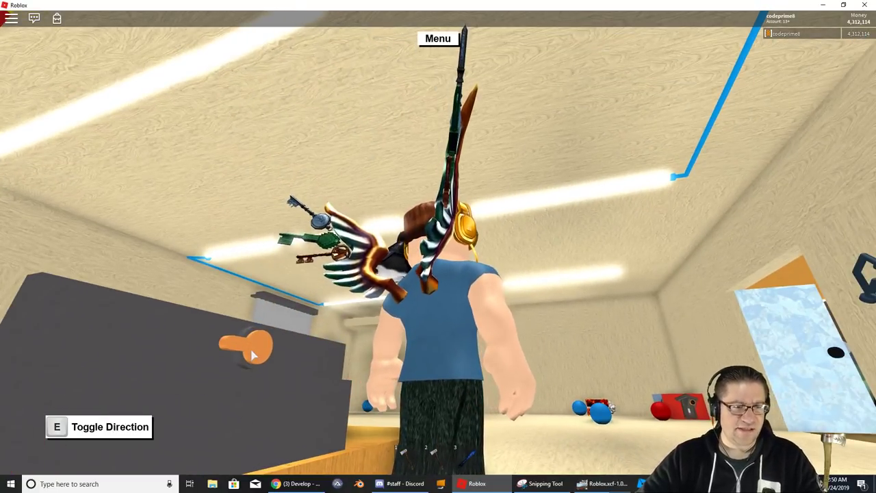
{"action": "right_click_drag", "start_coordinate": [260, 355], "coordinate": [260, 355]}
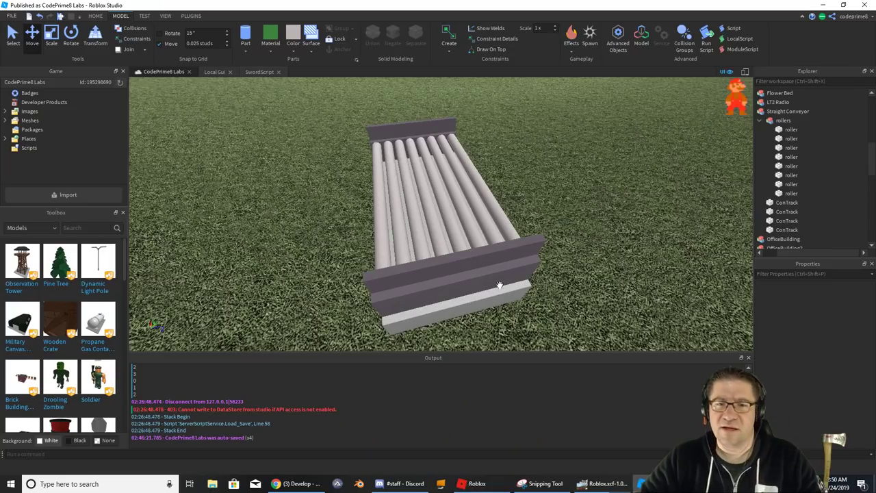
{"action": "right_click_drag", "start_coordinate": [475, 269], "coordinate": [475, 270]}
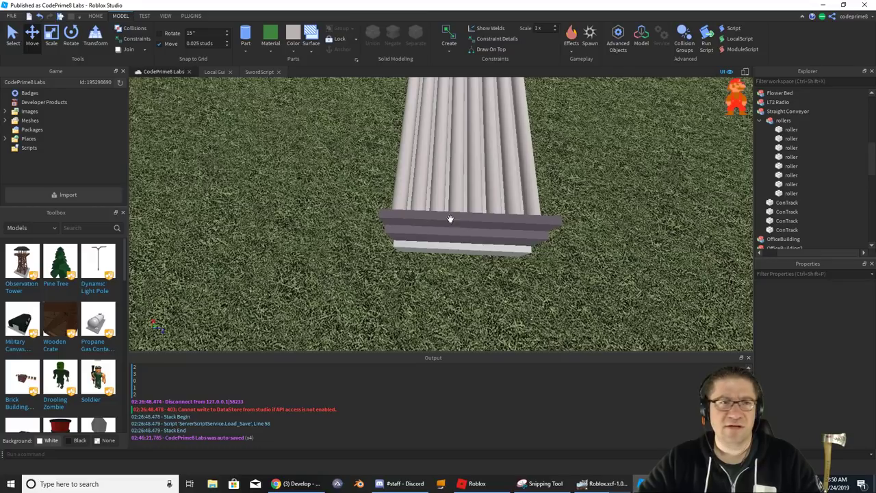
{"action": "right_click_drag", "start_coordinate": [481, 204], "coordinate": [482, 204]}
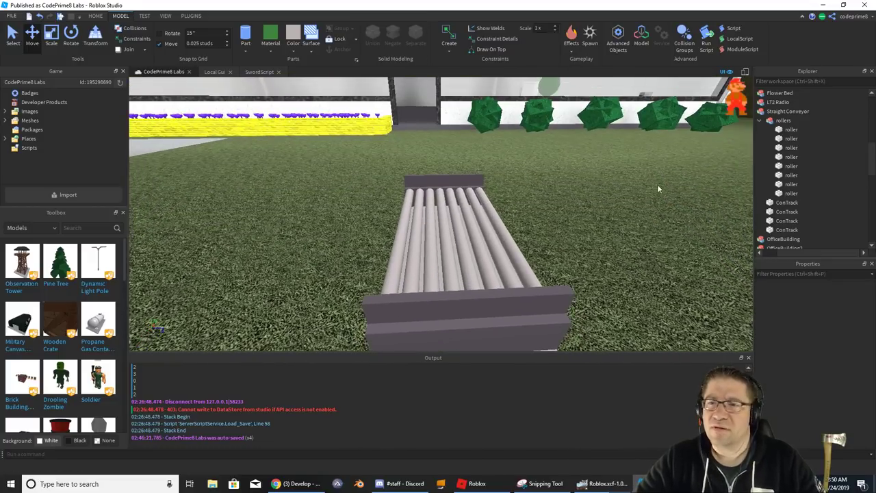
- Group the four ConTrack parts inside the Straight Conveyor model and try to name the new group Tracks
{"action": "left_click", "coordinate": [759, 121]}
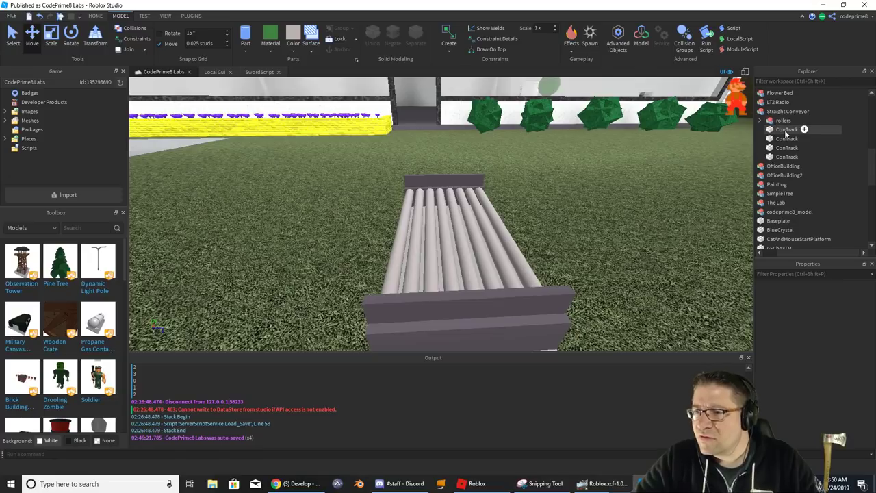
{"action": "left_click", "coordinate": [785, 130]}
{"action": "left_click", "coordinate": [788, 156], "text": "shift"}
{"action": "key", "text": "ctrl+g"}
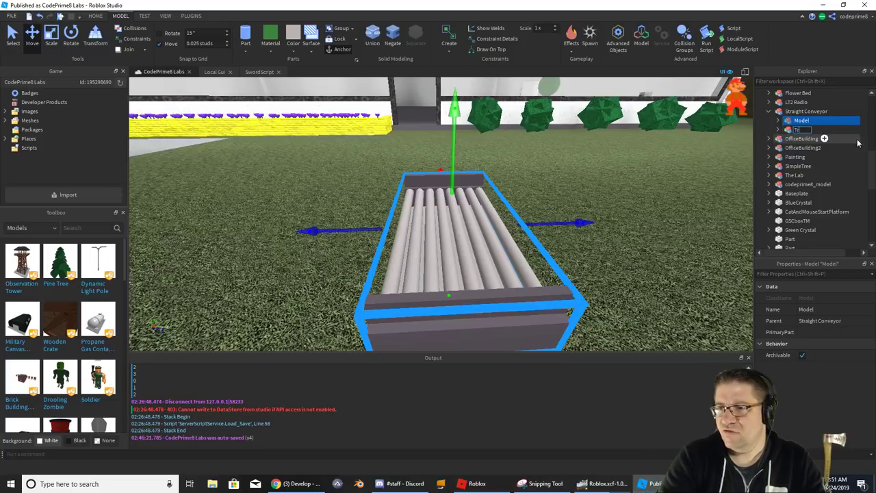
{"action": "left_click_drag", "start_coordinate": [858, 142], "coordinate": [834, 129]}
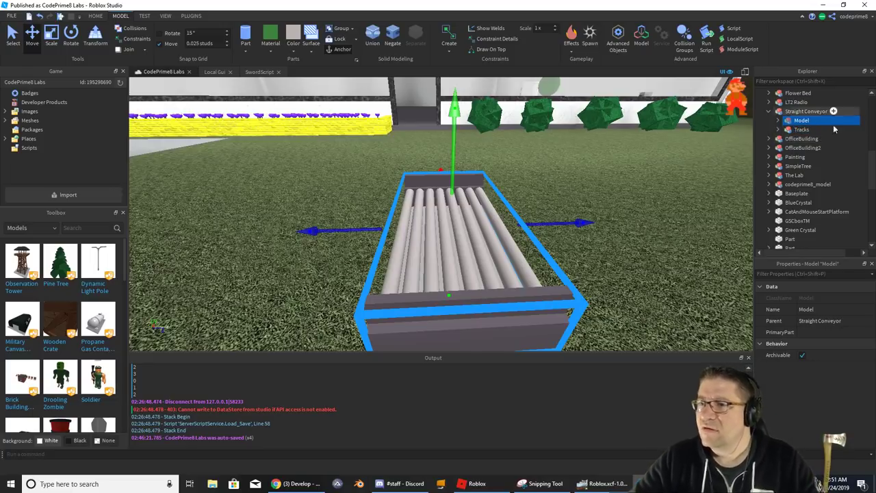
{"action": "right_click", "coordinate": [806, 112]}
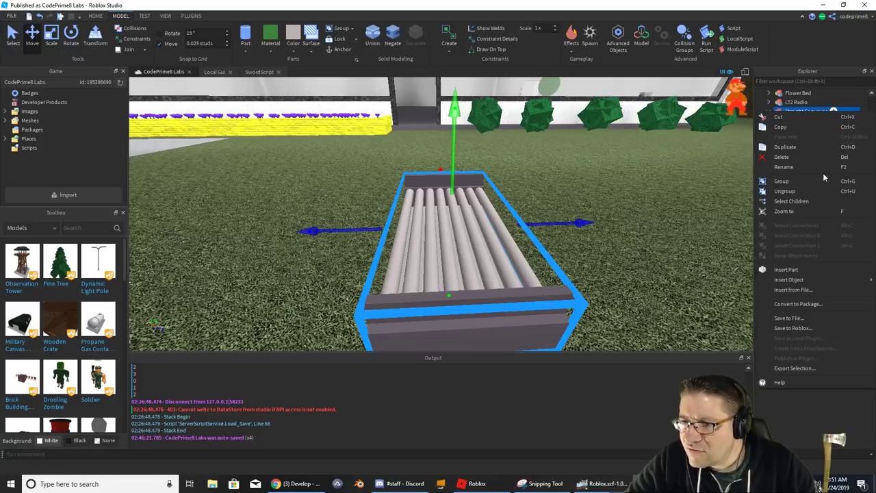
{"action": "mouse_move", "coordinate": [838, 279]}
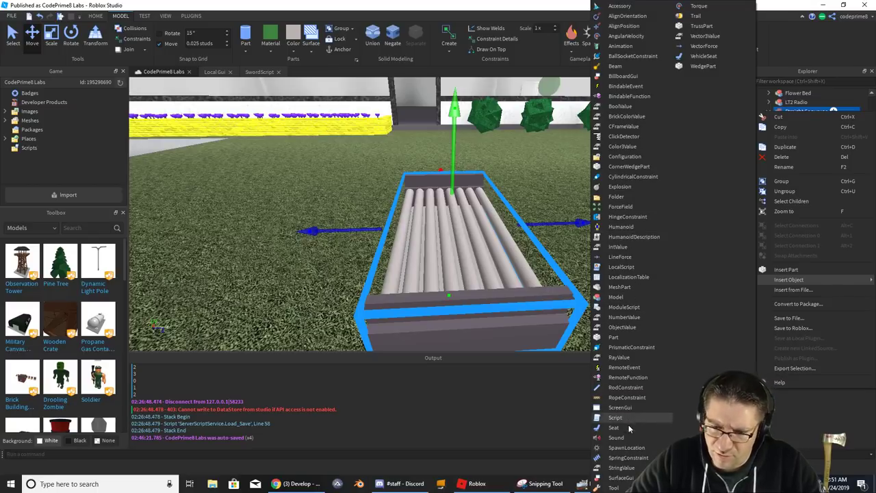
{"action": "key", "text": "Escape"}
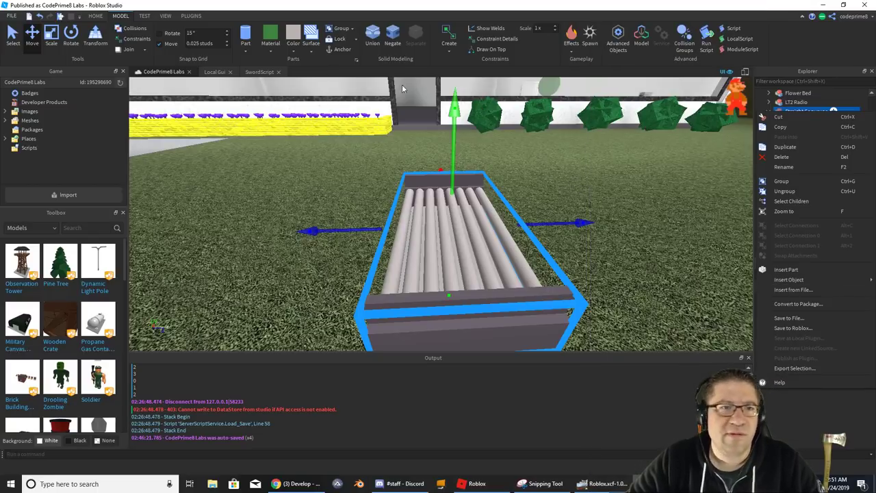
- Insert a new cylinder part above the conveyor's rollers as the start of the direction lever
{"action": "left_click", "coordinate": [246, 51]}
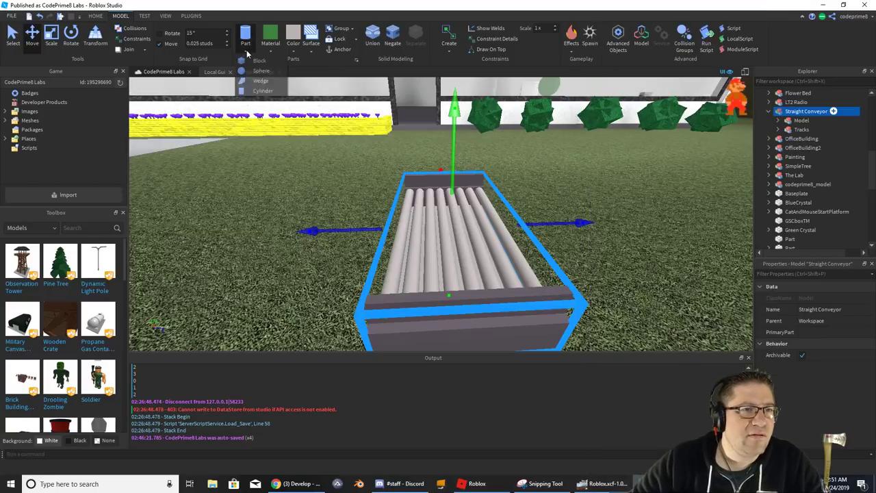
{"action": "left_click", "coordinate": [263, 91]}
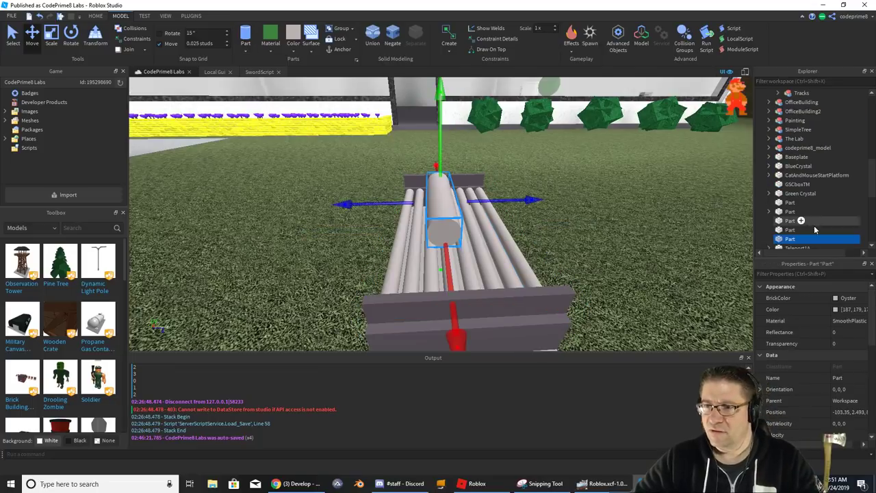
{"action": "right_click_drag", "start_coordinate": [432, 189], "coordinate": [433, 189]}
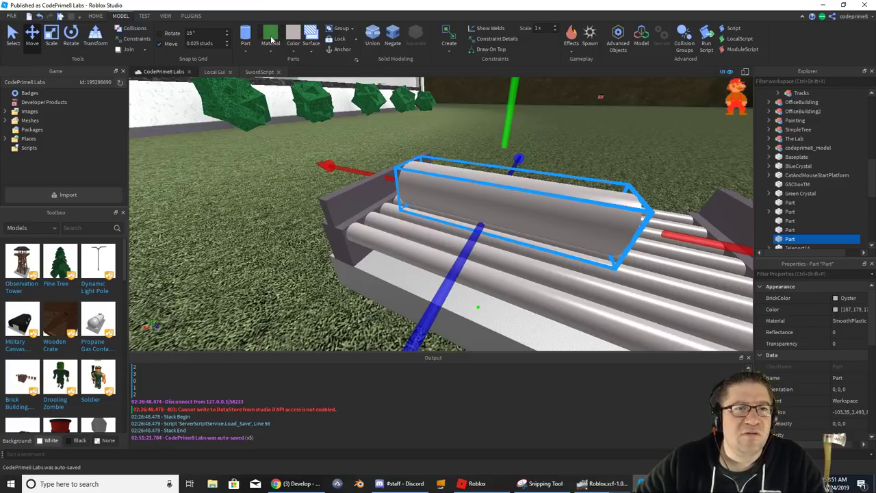
- Rename the unnamed group of side parts inside the Straight Conveyor model as Tracks
{"action": "left_click", "coordinate": [344, 202]}
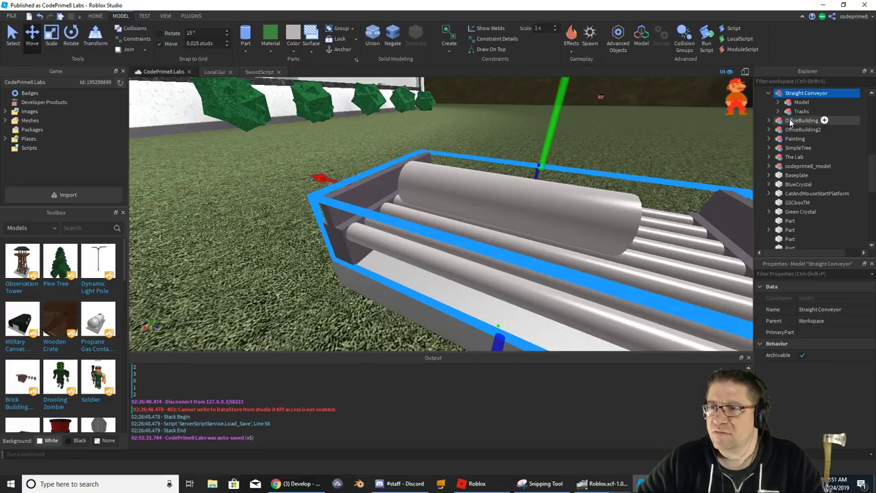
{"action": "left_click", "coordinate": [802, 102]}
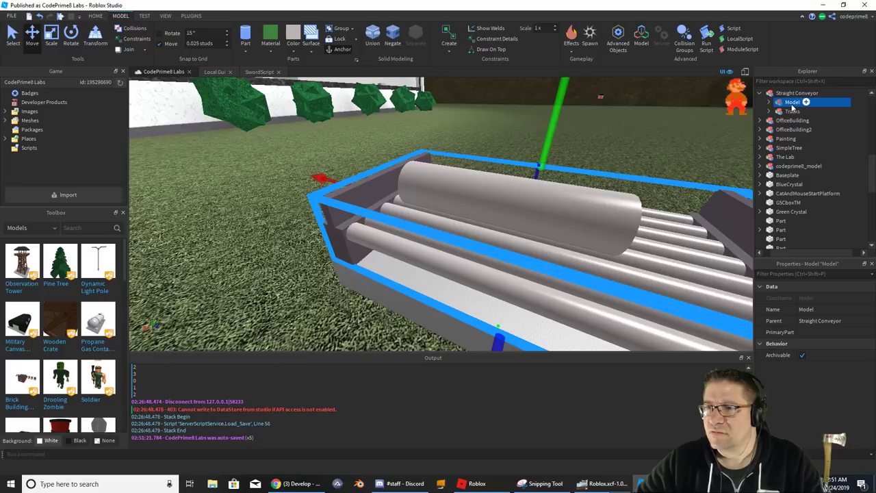
{"action": "key", "text": "F2"}
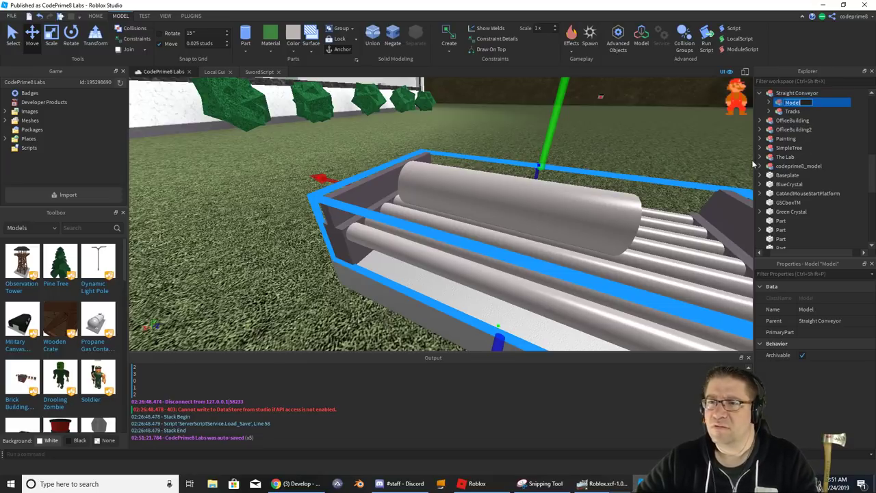
{"action": "left_click", "coordinate": [779, 95]}
{"action": "left_click", "coordinate": [769, 102]}
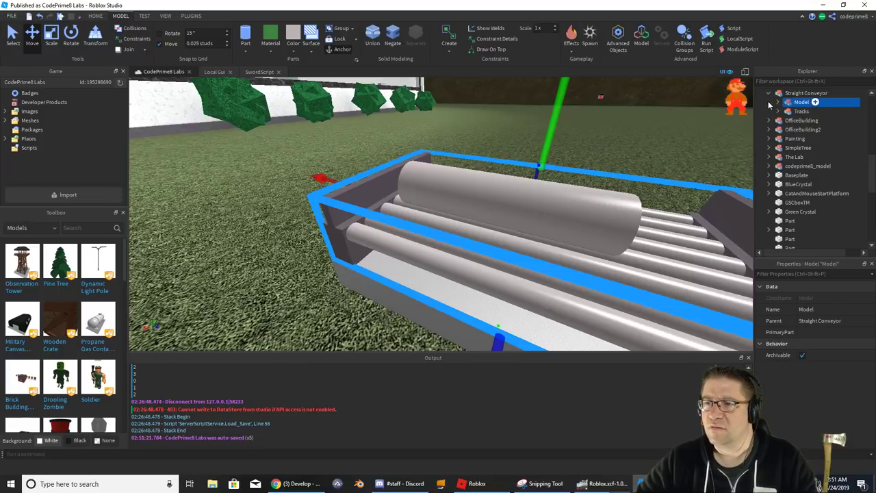
{"action": "left_click", "coordinate": [770, 104]}
{"action": "left_click", "coordinate": [771, 103]}
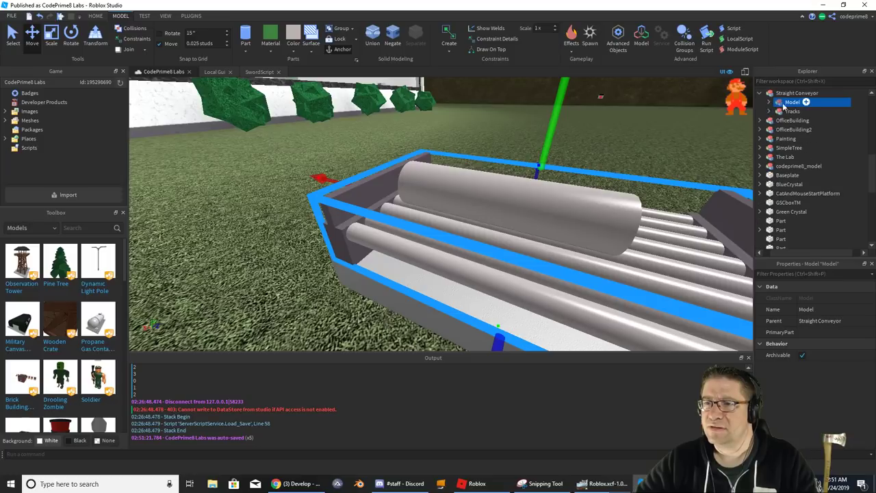
{"action": "key", "text": "F2"}
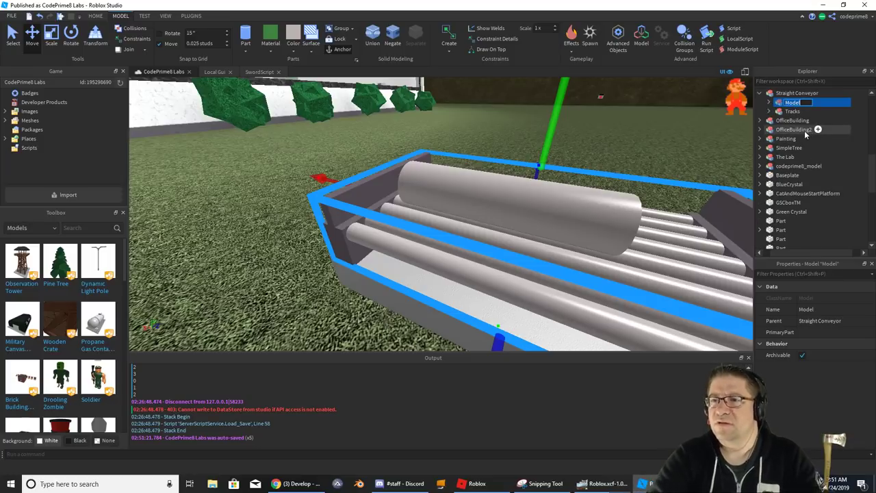
{"action": "type", "text": "Tracks"}
{"action": "key", "text": "Return"}
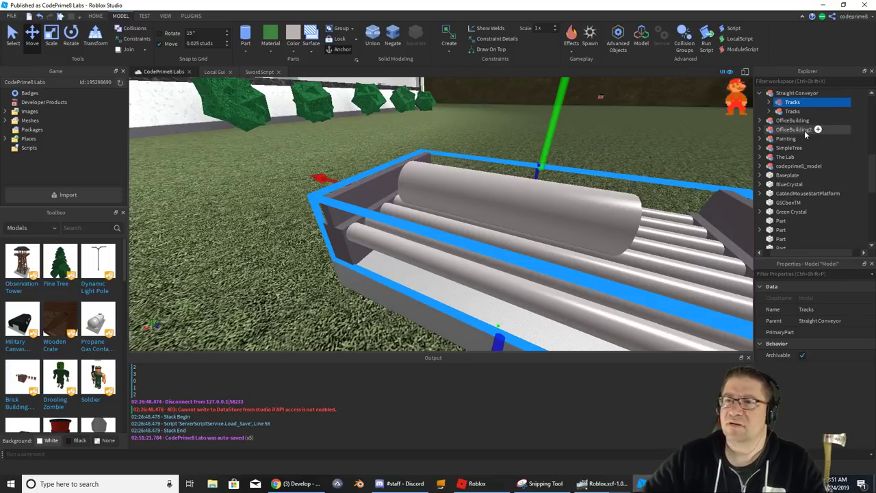
- Rename the group holding the roller parts in the Straight Conveyor model as Rollers
{"action": "left_click", "coordinate": [792, 111]}
{"action": "left_click", "coordinate": [769, 112]}
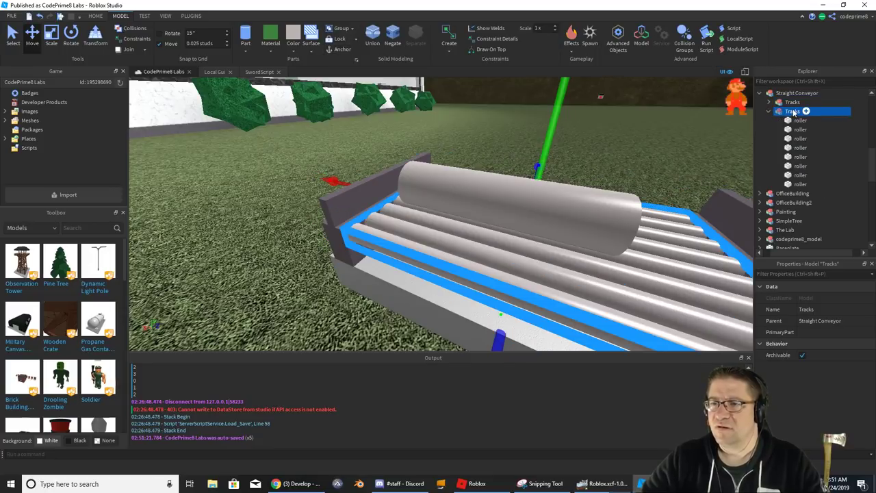
{"action": "key", "text": "F2"}
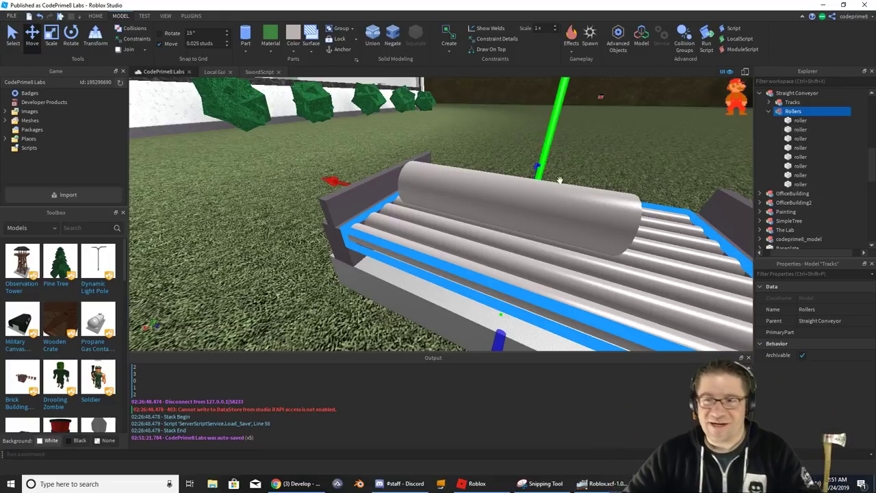
{"action": "left_click", "coordinate": [771, 112]}
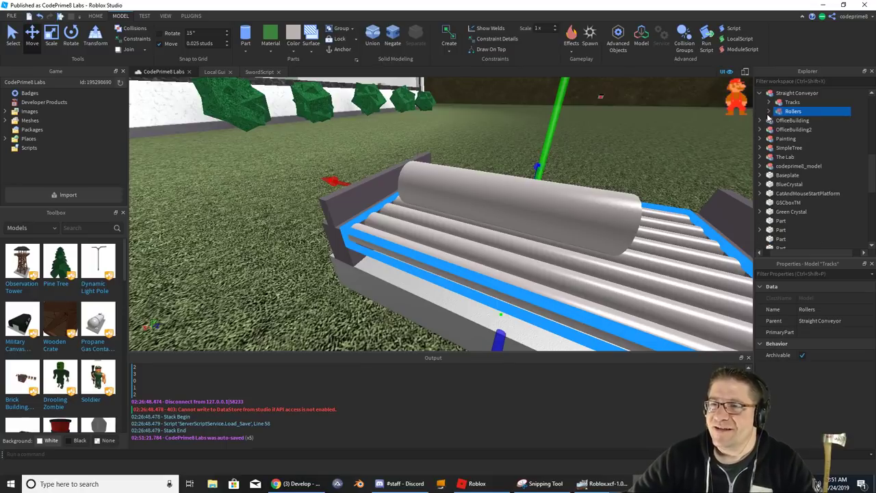
- Set the move increment to 0.5 studs and shift the new cylinder lengthwise over the conveyor's side plate
{"action": "left_click", "coordinate": [500, 202]}
{"action": "key", "text": "a"}
{"action": "right_click_drag", "start_coordinate": [461, 191], "coordinate": [347, 151]}
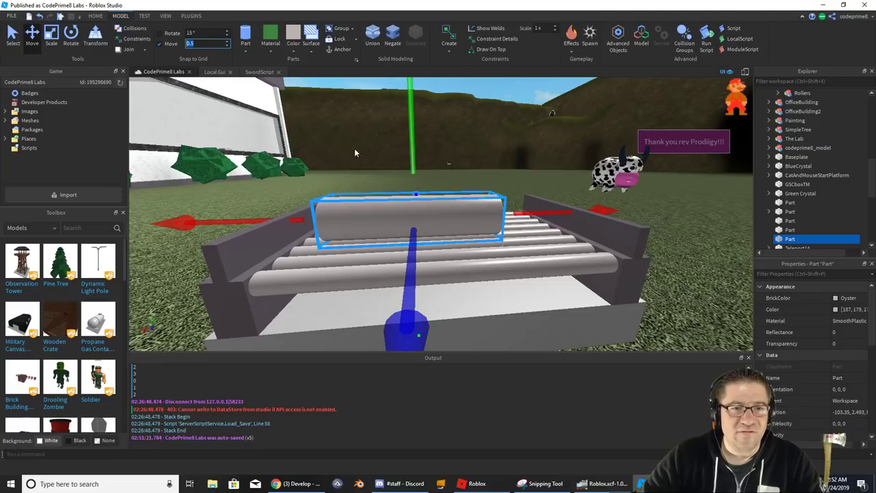
{"action": "key", "text": "d"}
{"action": "right_click_drag", "start_coordinate": [344, 165], "coordinate": [343, 165]}
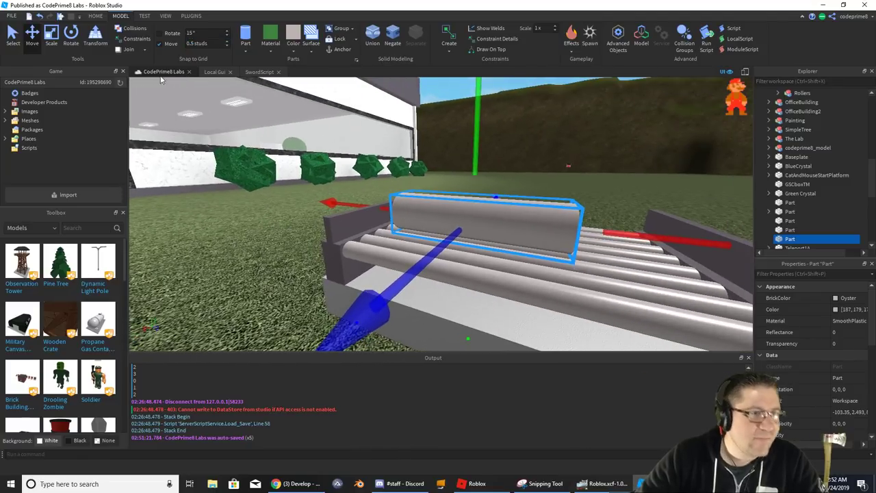
{"action": "right_click_drag", "start_coordinate": [453, 212], "coordinate": [453, 211]}
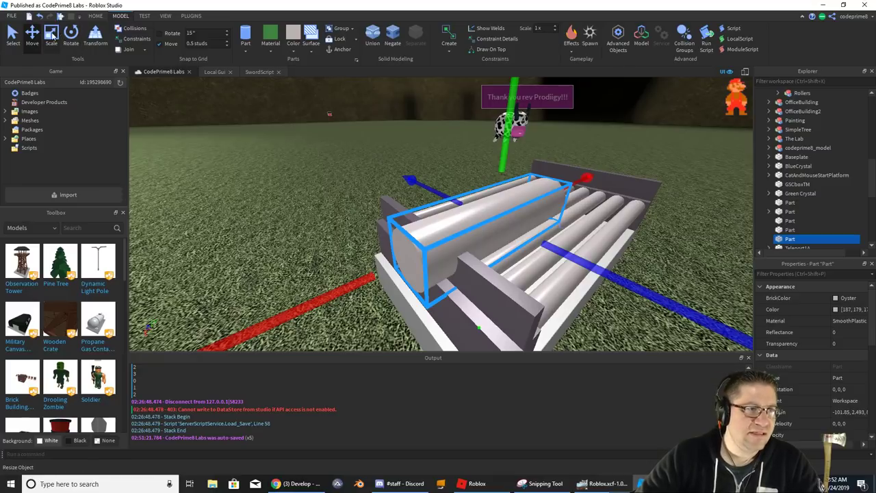
- Move the cylinder sideways across the rollers to the conveyor's outer edge
{"action": "left_click", "coordinate": [52, 34]}
{"action": "right_click_drag", "start_coordinate": [600, 223], "coordinate": [612, 228]}
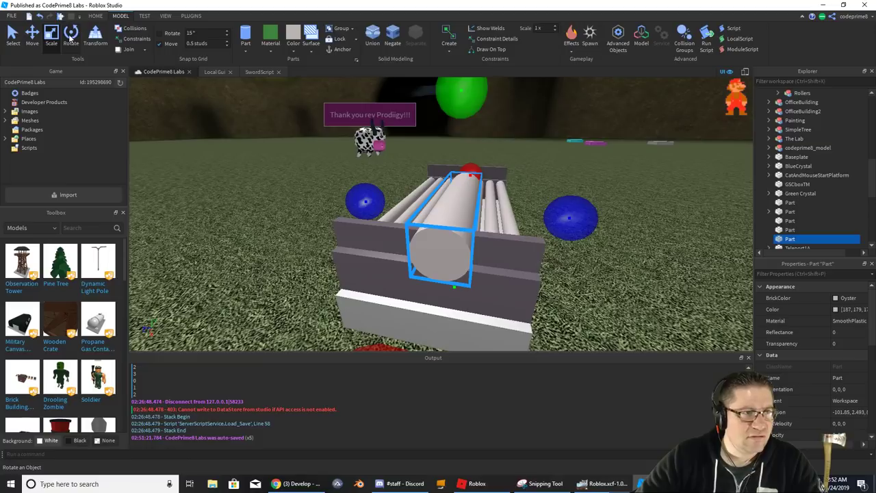
{"action": "left_click", "coordinate": [33, 35]}
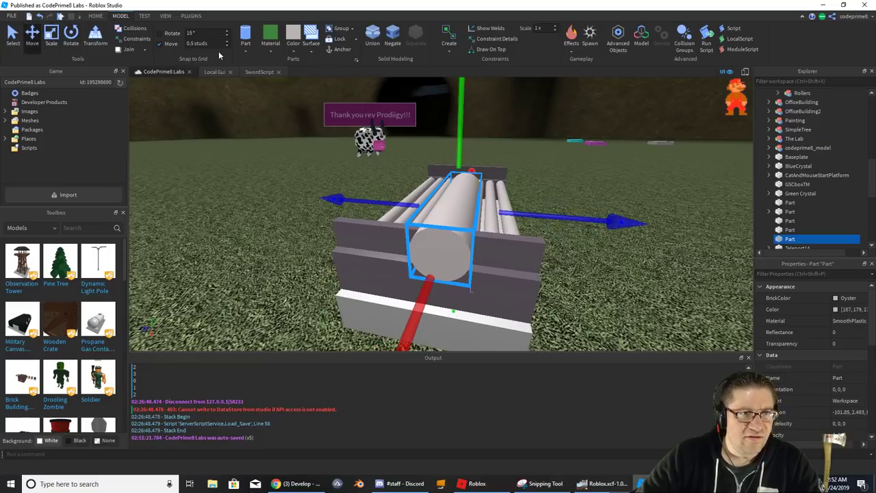
{"action": "left_click_drag", "start_coordinate": [598, 217], "coordinate": [579, 213]}
{"action": "right_click_drag", "start_coordinate": [505, 197], "coordinate": [504, 196]}
{"action": "scroll", "coordinate": [504, 198], "scroll_direction": "down", "scroll_amount": 3}
{"action": "scroll", "coordinate": [503, 197], "scroll_direction": "up", "scroll_amount": 2}
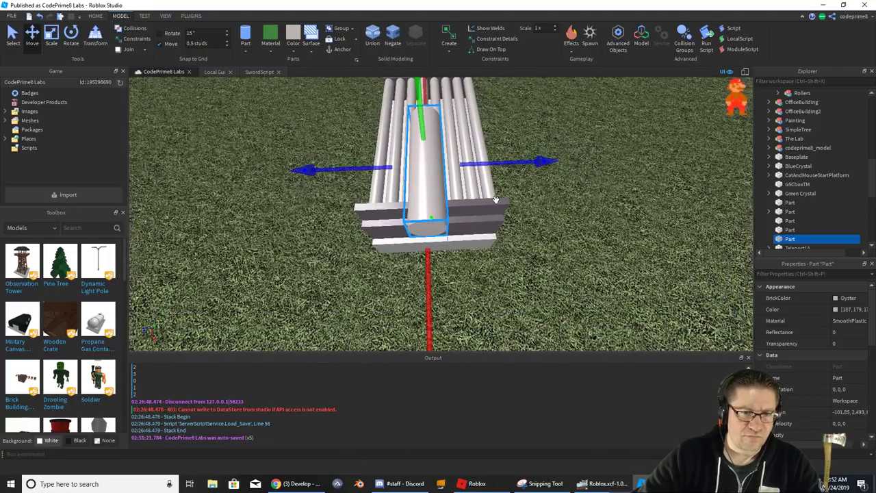
{"action": "left_click_drag", "start_coordinate": [499, 169], "coordinate": [566, 158]}
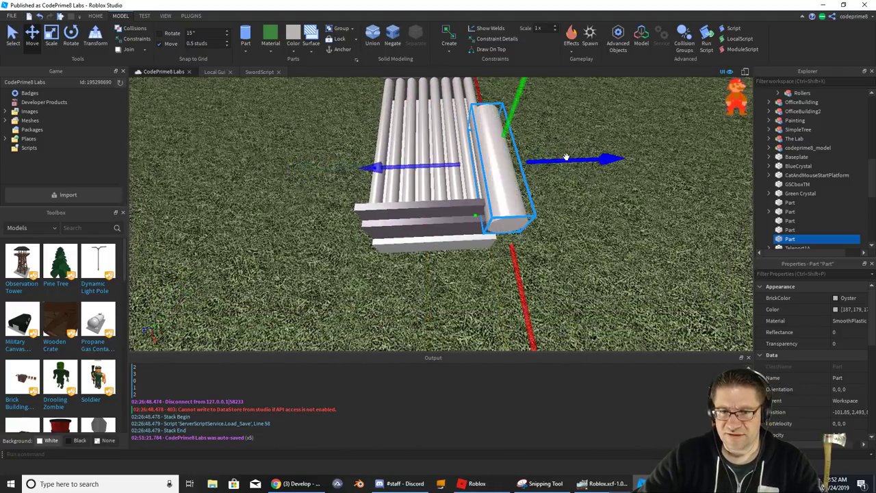
{"action": "right_click_drag", "start_coordinate": [566, 158], "coordinate": [566, 157]}
{"action": "scroll", "coordinate": [566, 157], "scroll_direction": "up", "scroll_amount": 3}
{"action": "scroll", "coordinate": [566, 157], "scroll_direction": "down", "scroll_amount": 3}
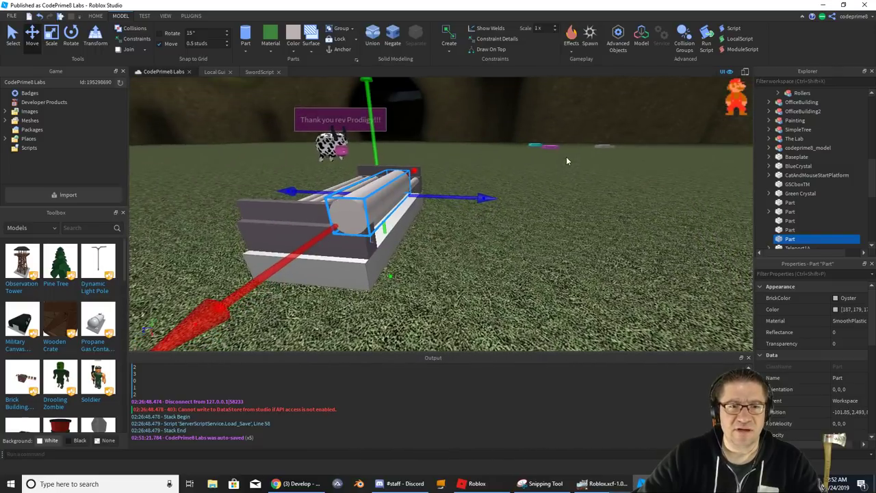
- Pull the cylinder outward past the side plate and shift it back sideways to about -98.4, 3, 87.2
{"action": "right_click_drag", "start_coordinate": [374, 182], "coordinate": [374, 182]}
{"action": "left_click_drag", "start_coordinate": [374, 182], "coordinate": [221, 268]}
{"action": "scroll", "coordinate": [223, 271], "scroll_direction": "down", "scroll_amount": 8}
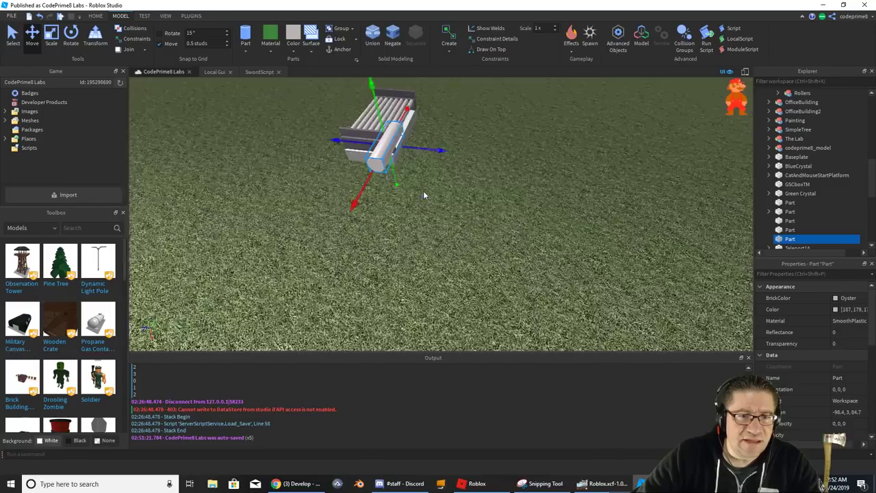
{"action": "left_click_drag", "start_coordinate": [392, 123], "coordinate": [377, 161]}
{"action": "right_click_drag", "start_coordinate": [382, 145], "coordinate": [399, 191]}
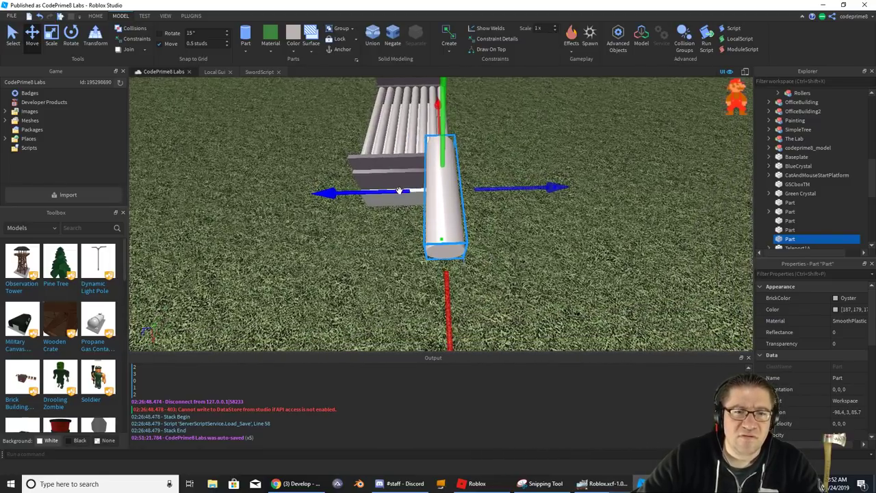
{"action": "left_click_drag", "start_coordinate": [493, 189], "coordinate": [444, 192]}
{"action": "right_click_drag", "start_coordinate": [427, 182], "coordinate": [429, 181]}
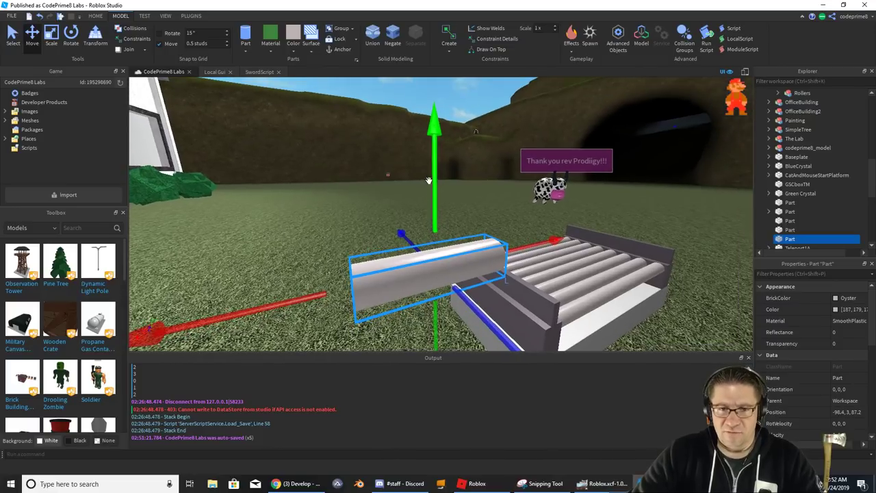
- Lower the cylinder beside the side plate to a Y position of 2
{"action": "left_click_drag", "start_coordinate": [432, 172], "coordinate": [439, 188]}
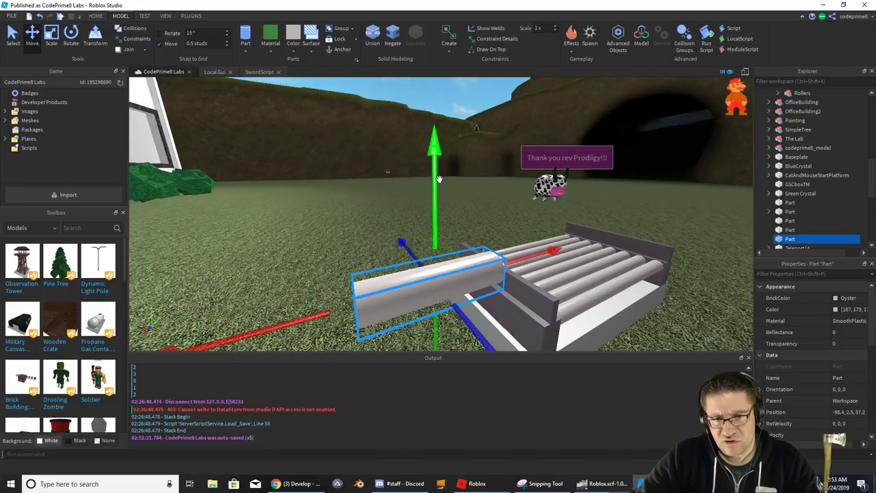
{"action": "left_click_drag", "start_coordinate": [438, 189], "coordinate": [436, 193]}
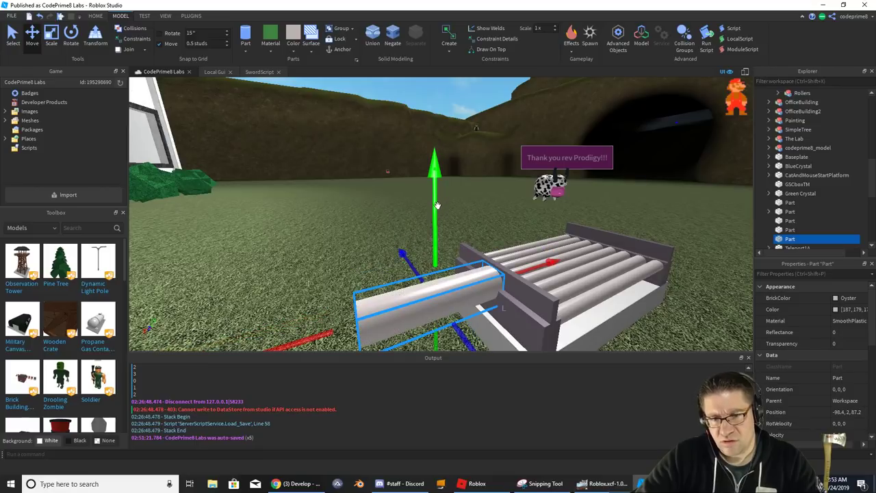
{"action": "right_click_drag", "start_coordinate": [438, 206], "coordinate": [436, 207]}
{"action": "scroll", "coordinate": [436, 207], "scroll_direction": "up", "scroll_amount": 2}
{"action": "scroll", "coordinate": [436, 207], "scroll_direction": "down", "scroll_amount": 3}
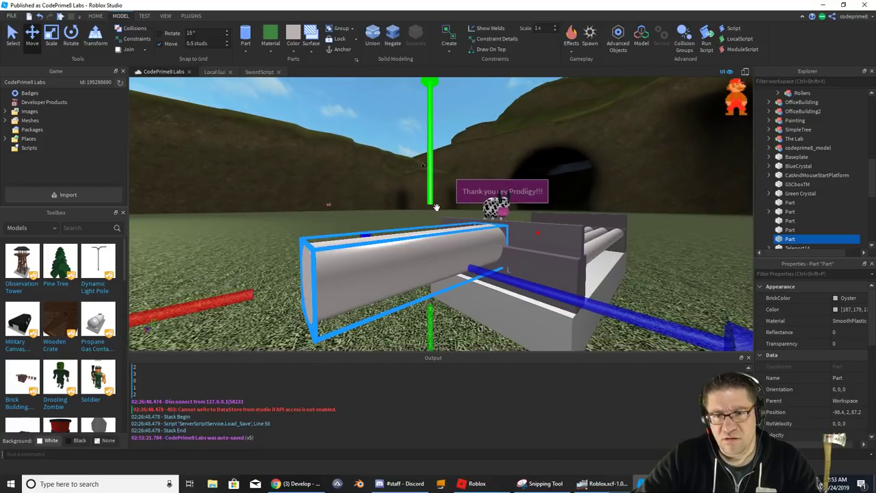
- Switch to the Roblox game, examine the orange lever's size and placement on the side plate, and return to Roblox Studio
{"action": "key", "text": "alt+Tab"}
{"action": "right_click_drag", "start_coordinate": [425, 239], "coordinate": [429, 245]}
{"action": "mouse_move", "coordinate": [282, 370]}
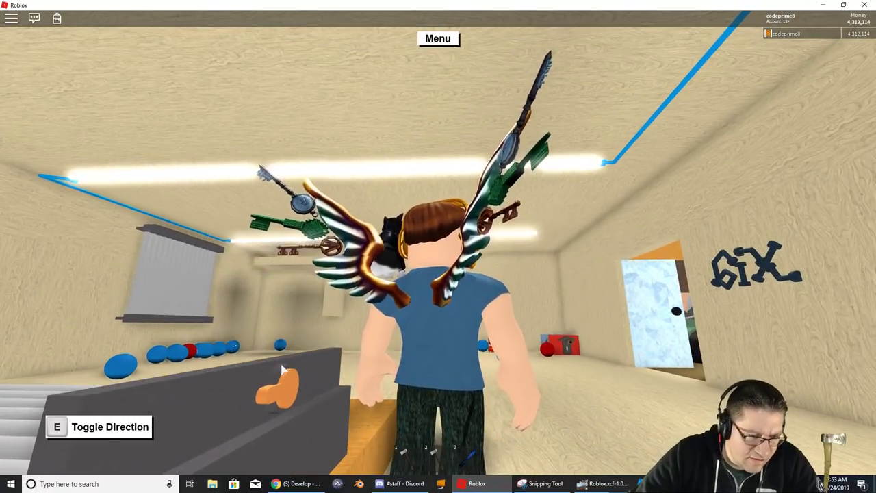
{"action": "key", "text": "alt+Tab"}
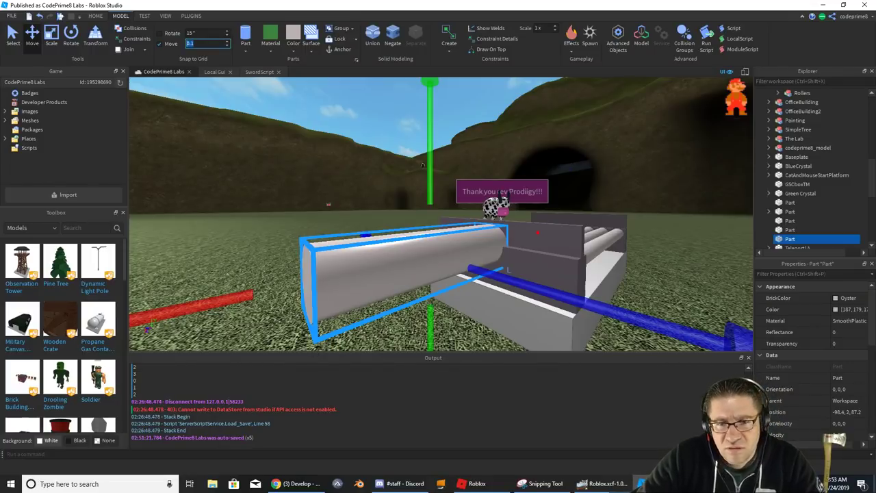
- Set the move increment to 0.1 studs and scale the cylinder's height down from its underside to make it thinner
{"action": "mouse_move", "coordinate": [457, 289]}
{"action": "right_mouse_down"}
{"action": "mouse_move", "coordinate": [454, 274]}
{"action": "mouse_move", "coordinate": [444, 287]}
{"action": "right_mouse_up"}
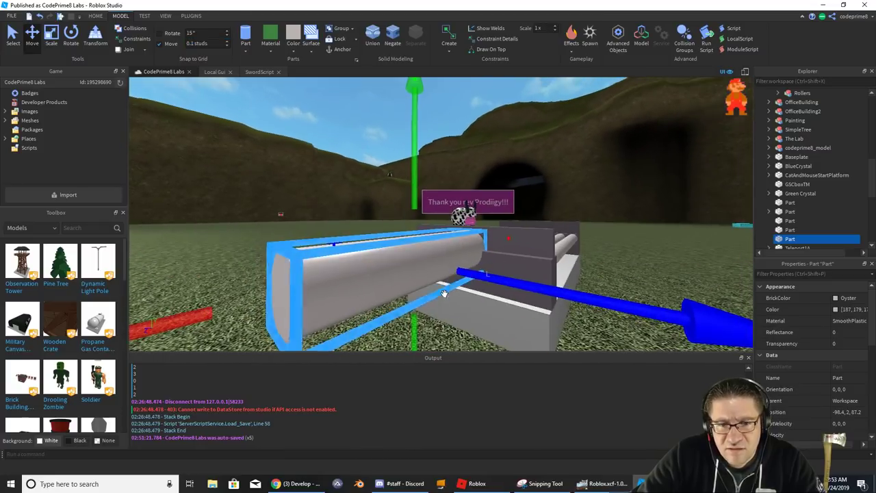
{"action": "mouse_move", "coordinate": [414, 333]}
{"action": "left_mouse_down"}
{"action": "mouse_move", "coordinate": [418, 322]}
{"action": "mouse_move", "coordinate": [420, 331]}
{"action": "left_mouse_up"}
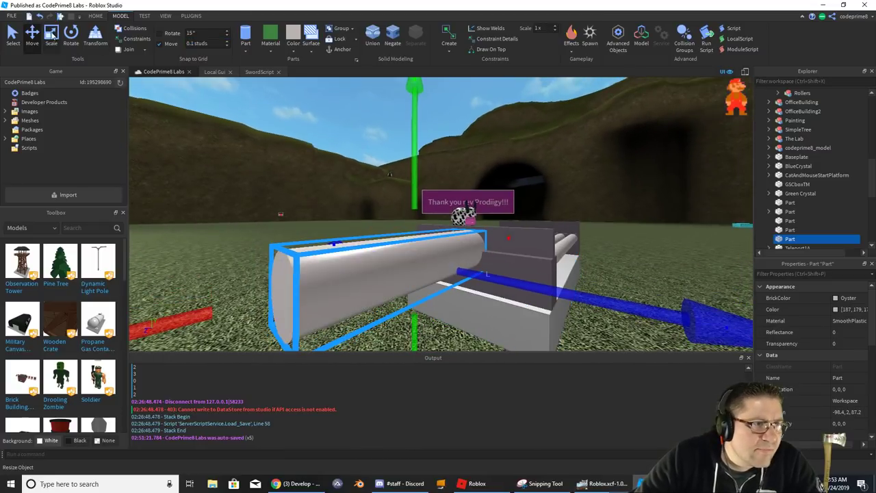
{"action": "left_click", "coordinate": [51, 34]}
{"action": "right_click_drag", "start_coordinate": [395, 334], "coordinate": [409, 338]}
{"action": "left_click_drag", "start_coordinate": [414, 334], "coordinate": [415, 311]}
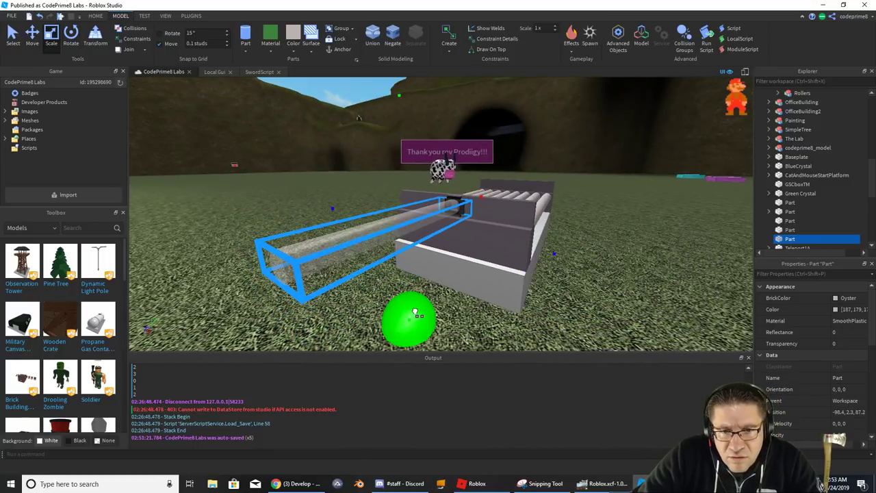
{"action": "scroll", "coordinate": [415, 312], "scroll_direction": "up", "scroll_amount": 5}
{"action": "right_click_drag", "start_coordinate": [414, 312], "coordinate": [415, 310]}
{"action": "scroll", "coordinate": [415, 311], "scroll_direction": "down", "scroll_amount": 3}
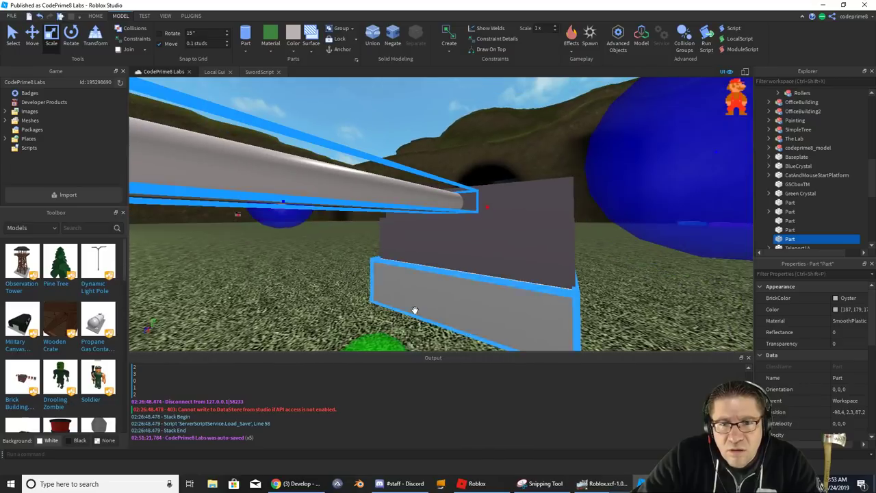
- Check the lever in the Roblox game again and extend the cylinder's underside slightly downward in Roblox Studio, by about 0.1 studs
{"action": "key", "text": "alt+Tab"}
{"action": "right_click_drag", "start_coordinate": [301, 358], "coordinate": [366, 298]}
{"action": "key", "text": "alt+Tab"}
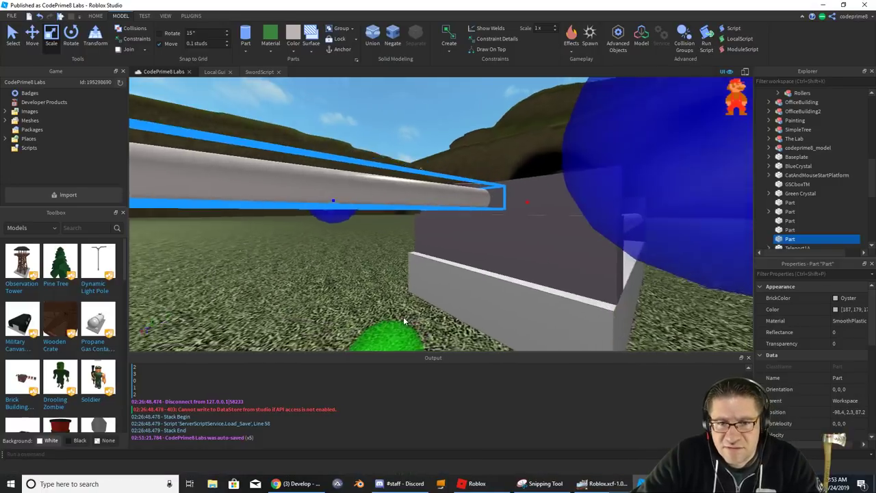
{"action": "right_click_drag", "start_coordinate": [404, 321], "coordinate": [405, 319]}
{"action": "left_click_drag", "start_coordinate": [437, 326], "coordinate": [440, 331]}
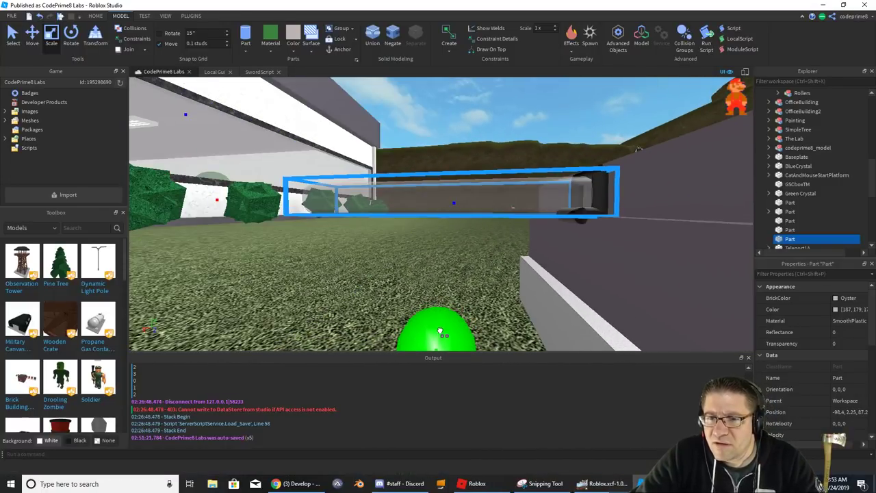
{"action": "right_click_drag", "start_coordinate": [441, 333], "coordinate": [476, 306]}
{"action": "scroll", "coordinate": [474, 305], "scroll_direction": "down", "scroll_amount": 5}
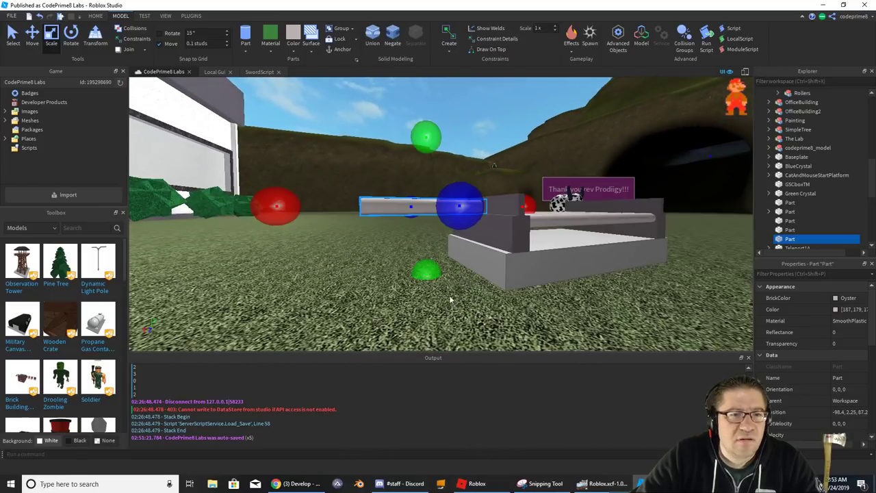
- Shorten the long cylinder to a short stub on the outer face of the roller platform's end wall
{"action": "left_click_drag", "start_coordinate": [281, 206], "coordinate": [436, 214]}
{"action": "key", "text": "w"}
{"action": "right_click_drag", "start_coordinate": [437, 215], "coordinate": [438, 198]}
{"action": "left_click", "coordinate": [493, 212]}
{"action": "right_click_drag", "start_coordinate": [486, 230], "coordinate": [482, 219]}
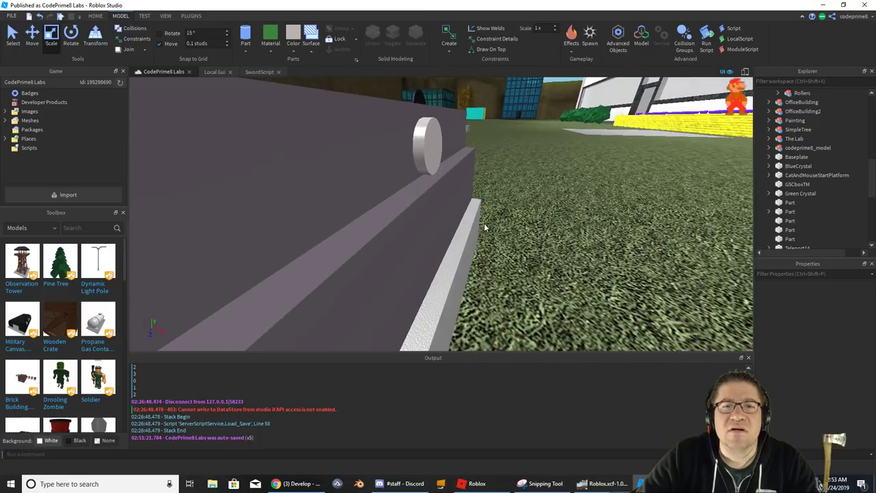
- Compare the short cylinder with the model in the Roblox game and set move snapping to 0.05 studs in Roblox Studio
{"action": "left_click", "coordinate": [432, 145]}
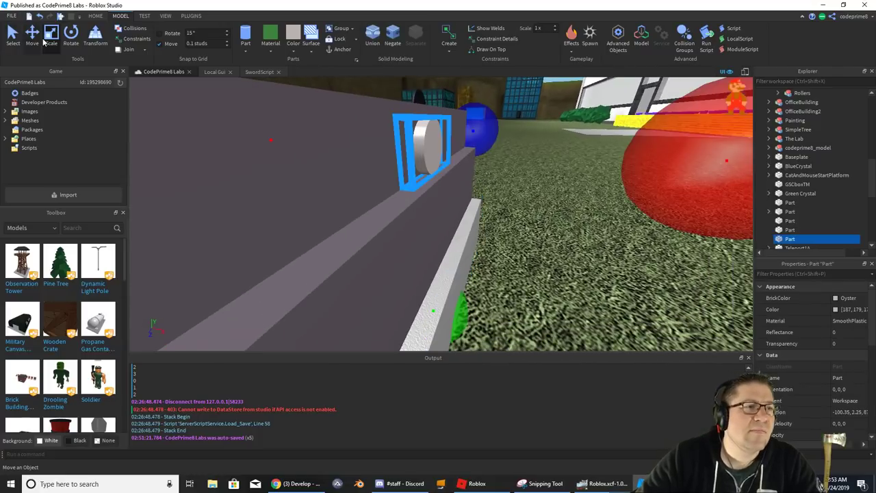
{"action": "right_click_drag", "start_coordinate": [444, 221], "coordinate": [442, 217]}
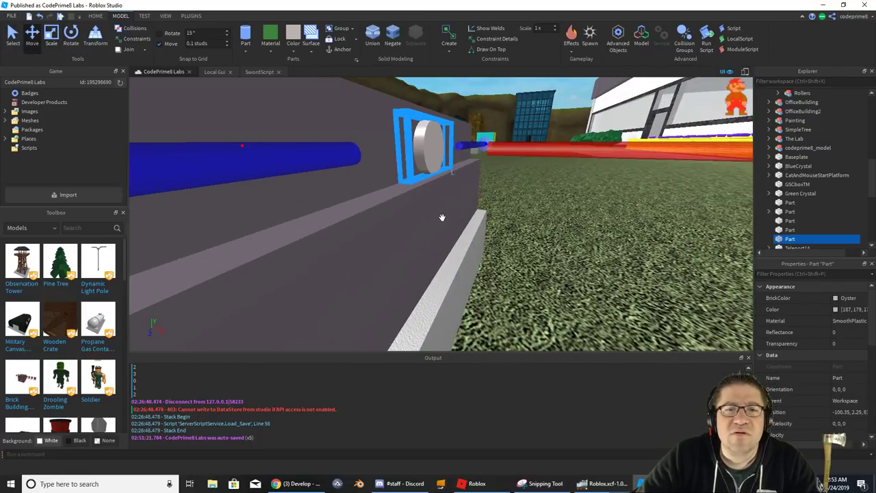
{"action": "scroll", "coordinate": [443, 217], "scroll_direction": "down", "scroll_amount": 4}
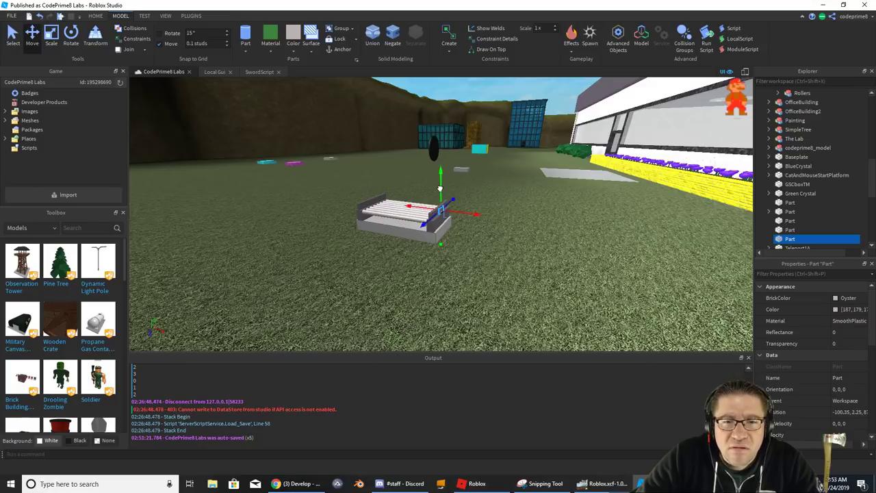
{"action": "scroll", "coordinate": [440, 186], "scroll_direction": "up", "scroll_amount": 10}
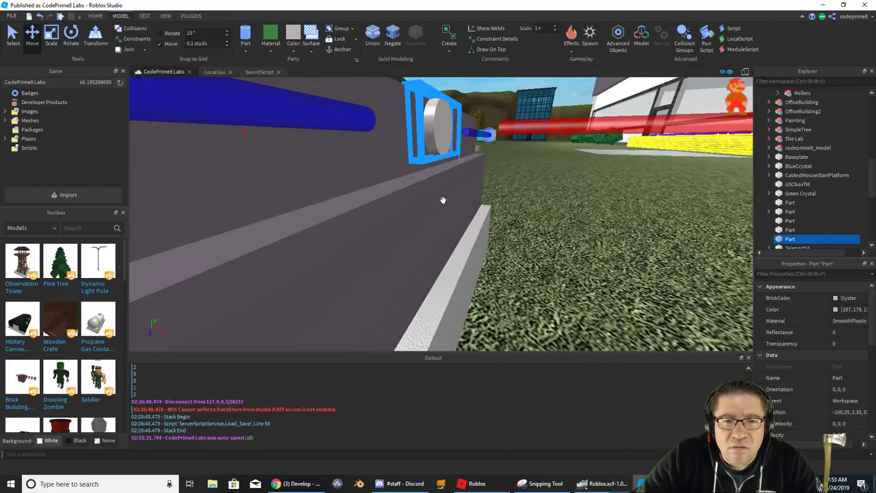
{"action": "right_click_drag", "start_coordinate": [443, 200], "coordinate": [442, 200]}
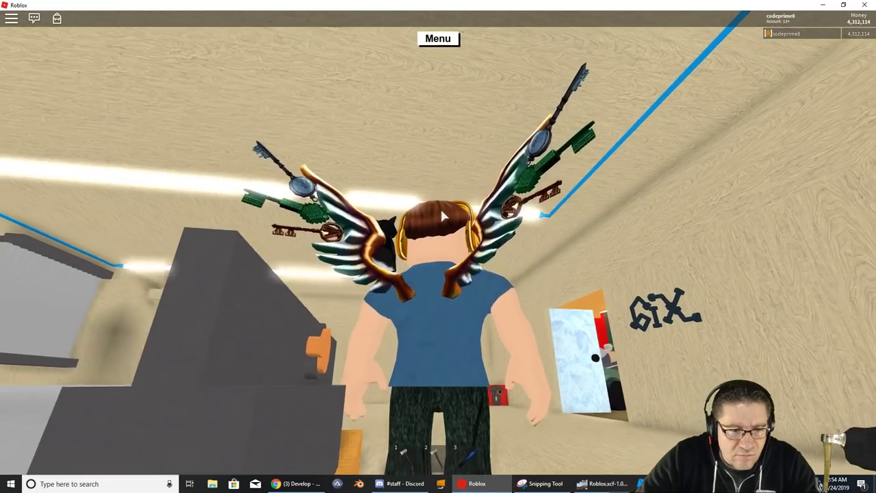
{"action": "key", "text": "alt+Tab"}
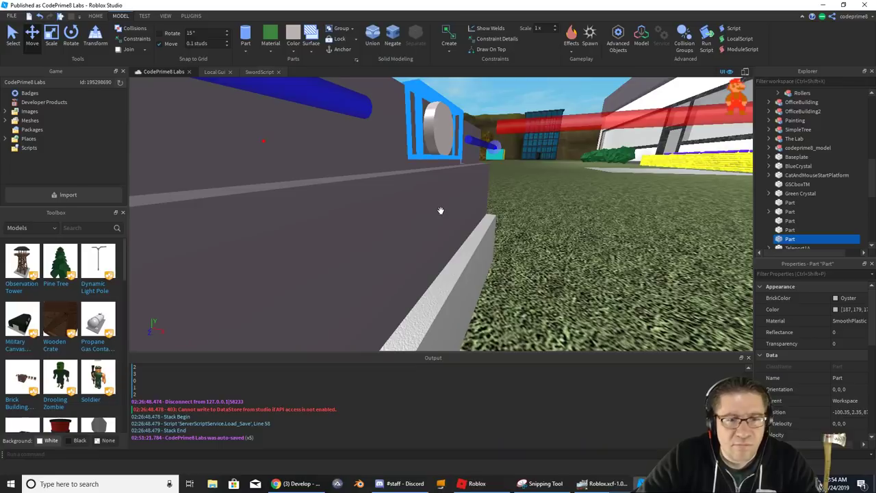
{"action": "right_click_drag", "start_coordinate": [440, 211], "coordinate": [442, 164]}
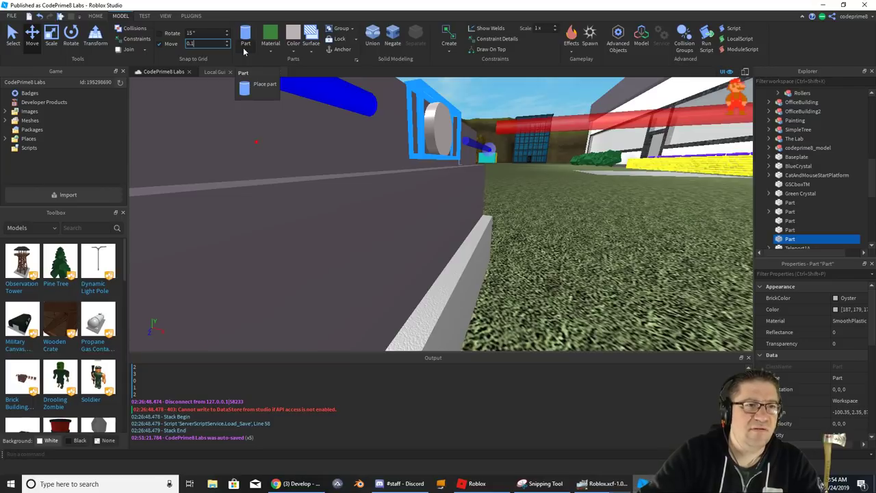
{"action": "key", "text": "BackSpace"}
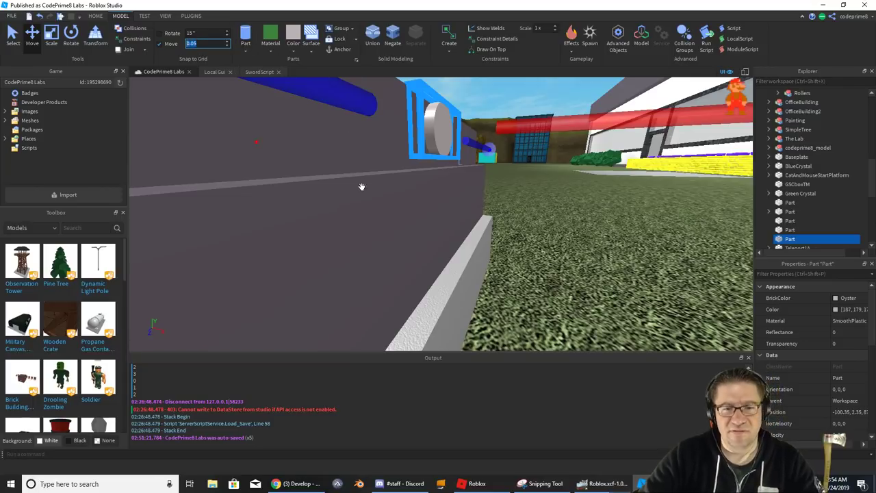
- Lower the short cylinder on the platform's end wall by 0.05 studs to a height of 2.3
{"action": "key", "text": "f"}
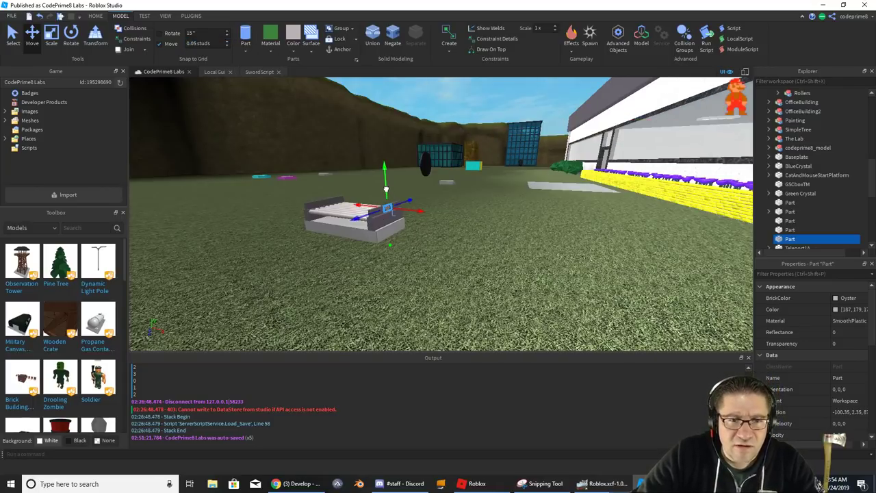
{"action": "right_click_drag", "start_coordinate": [386, 189], "coordinate": [387, 206]}
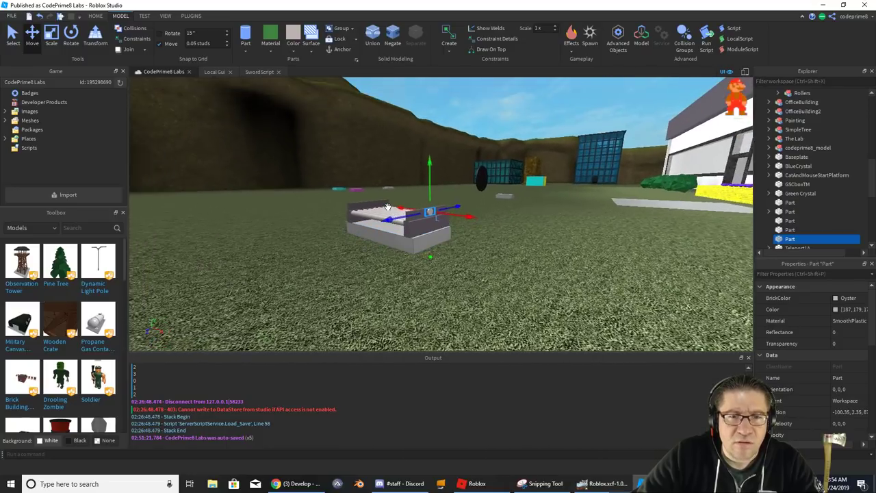
{"action": "scroll", "coordinate": [387, 207], "scroll_direction": "up", "scroll_amount": 5}
{"action": "scroll", "coordinate": [387, 207], "scroll_direction": "up", "scroll_amount": 8}
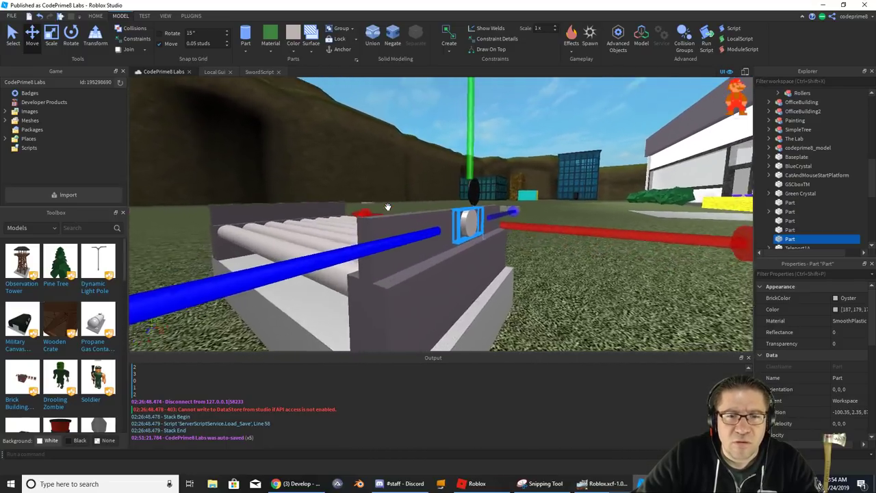
{"action": "scroll", "coordinate": [387, 207], "scroll_direction": "up", "scroll_amount": 1}
{"action": "key", "text": "d"}
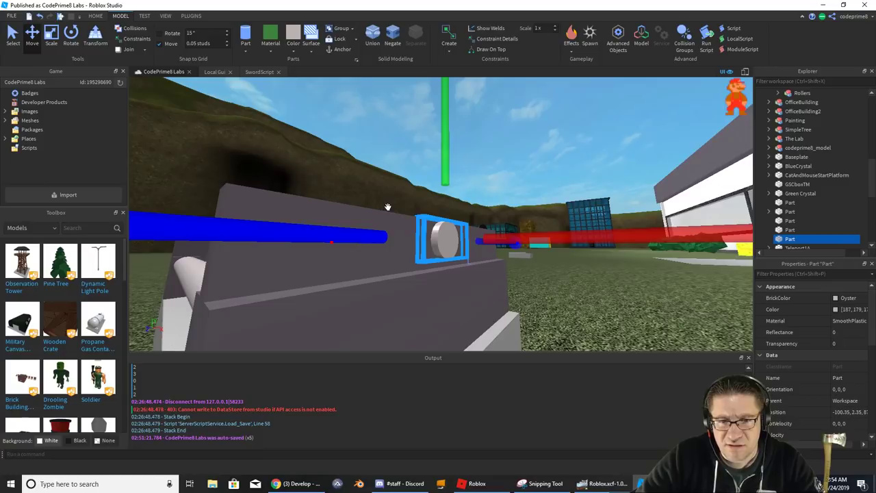
{"action": "left_click_drag", "start_coordinate": [444, 153], "coordinate": [443, 161]}
{"action": "key", "text": "a"}
{"action": "right_click_drag", "start_coordinate": [444, 184], "coordinate": [444, 184]}
{"action": "key", "text": "d"}
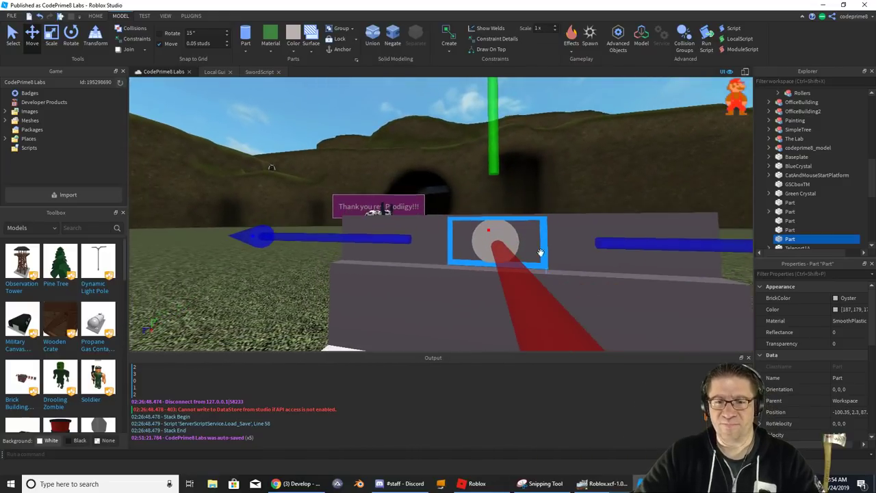
{"action": "right_click_drag", "start_coordinate": [471, 242], "coordinate": [468, 226]}
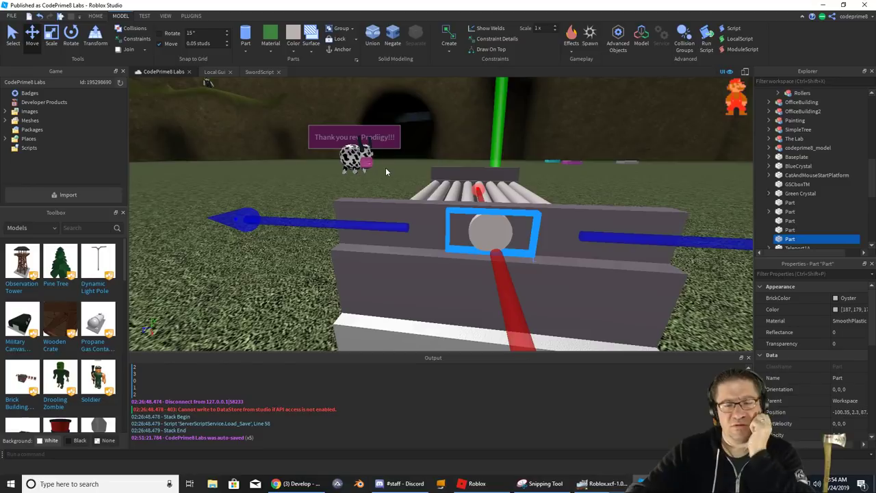
- Narrow the cylinder evenly from both sides with 0.25-stud snapping so its outline is square, and set the snapping to 1 stud
{"action": "left_click", "coordinate": [52, 35]}
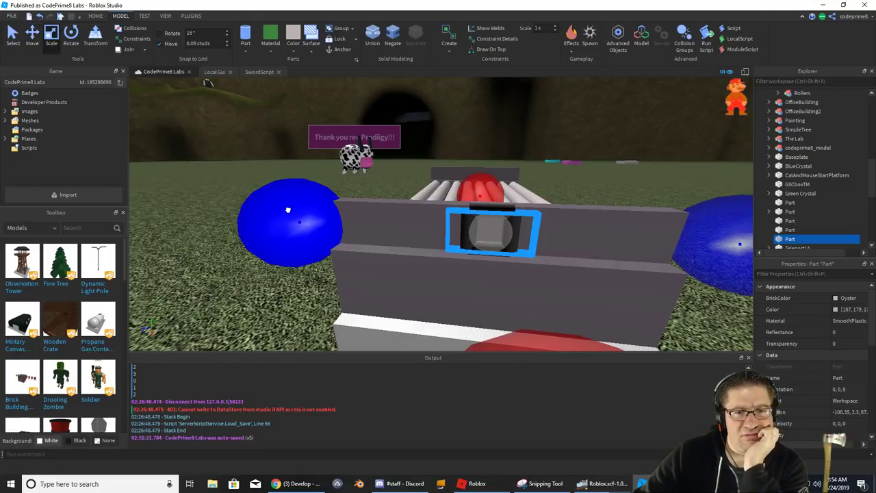
{"action": "left_click_drag", "start_coordinate": [288, 210], "coordinate": [293, 209]}
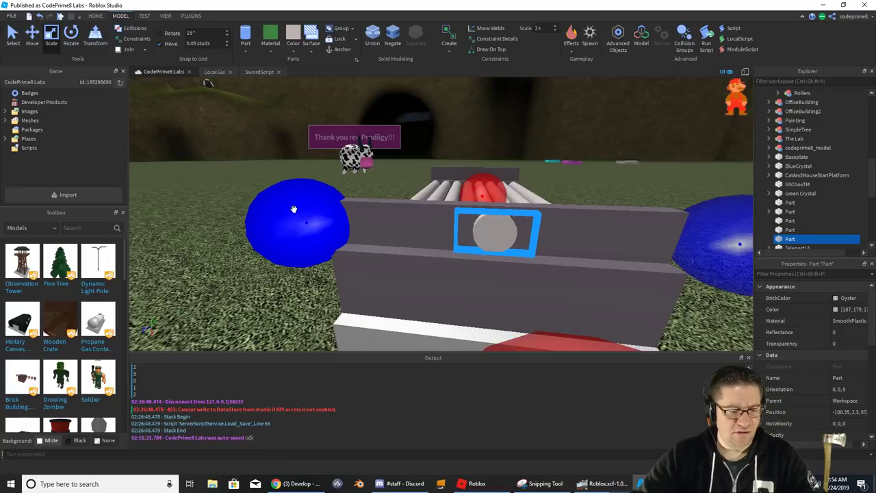
{"action": "key", "text": "ctrl+z"}
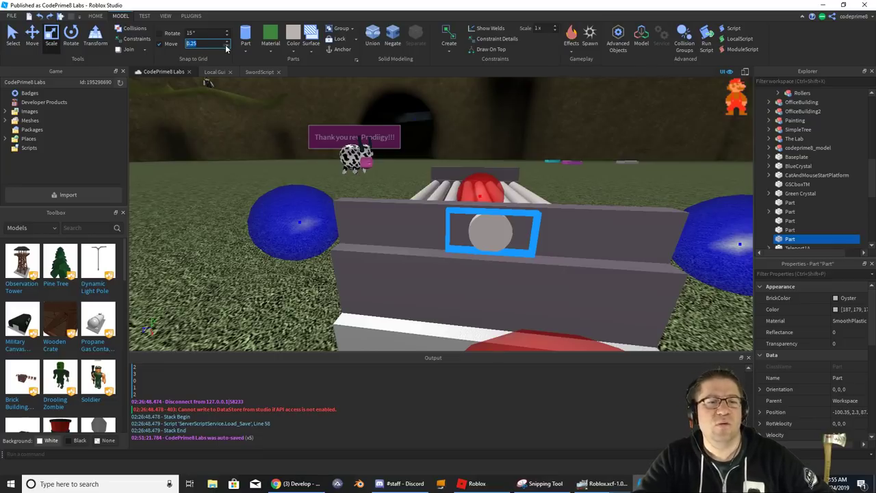
{"action": "key", "text": "Return"}
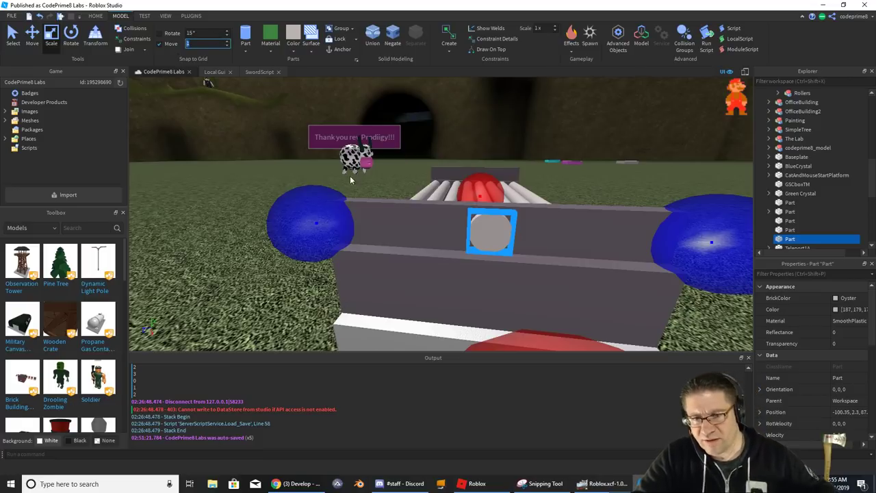
{"action": "key", "text": "Return"}
- Switch to the Roblox game to examine the orange lever on the grey machine, and return to Roblox Studio to compare the cylinder
{"action": "key", "text": "alt+Tab"}
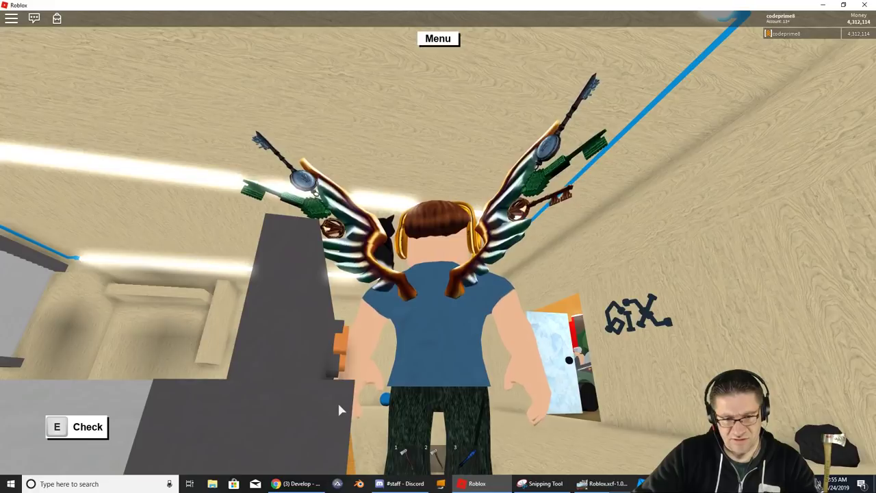
{"action": "right_click_drag", "start_coordinate": [338, 403], "coordinate": [340, 403]}
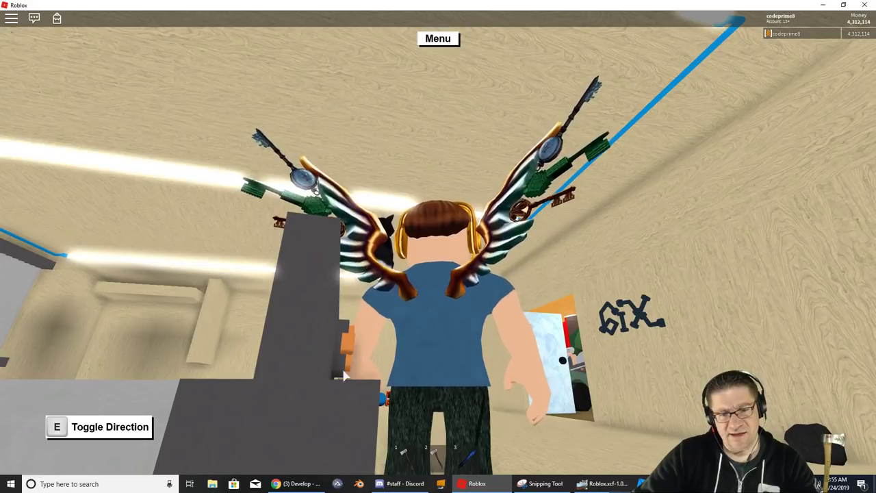
{"action": "right_click_drag", "start_coordinate": [343, 370], "coordinate": [343, 373]}
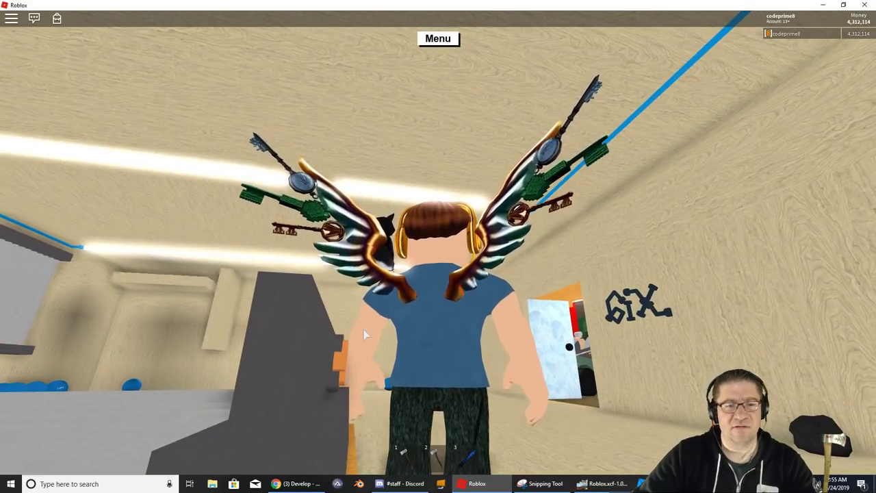
{"action": "key", "text": "alt+Tab"}
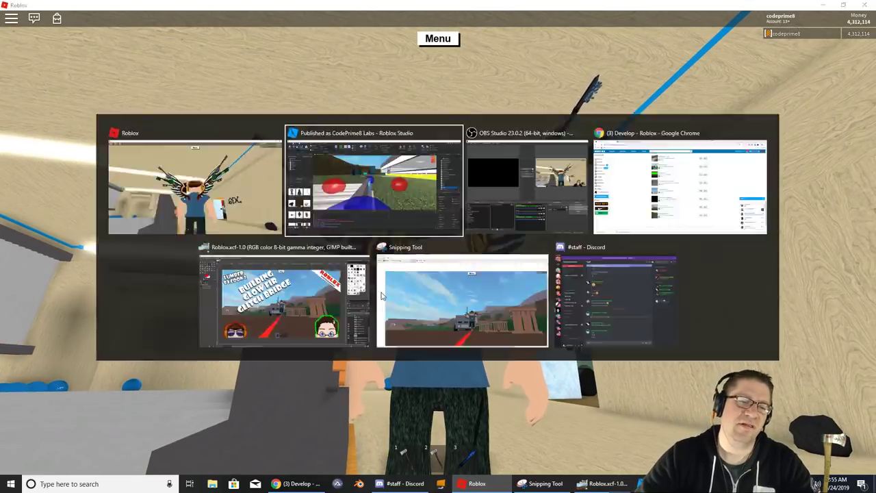
{"action": "right_click_drag", "start_coordinate": [380, 293], "coordinate": [398, 301]}
{"action": "key", "text": "s"}
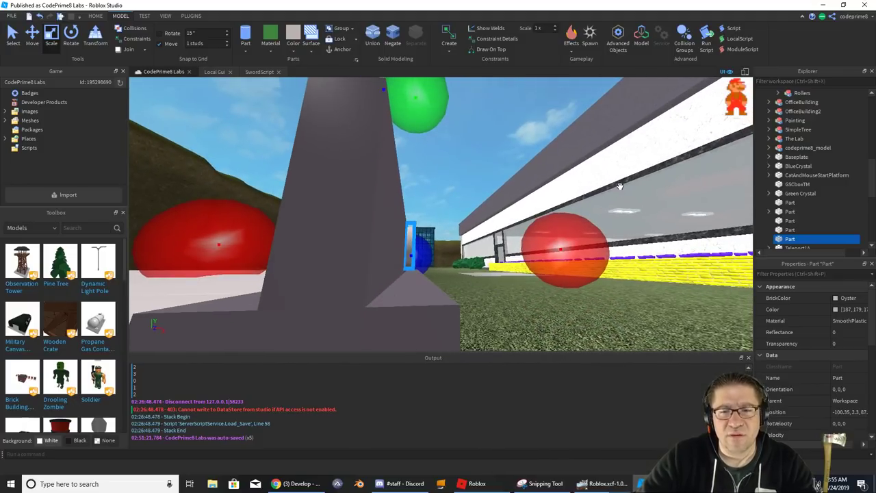
{"action": "right_click_drag", "start_coordinate": [546, 165], "coordinate": [560, 158]}
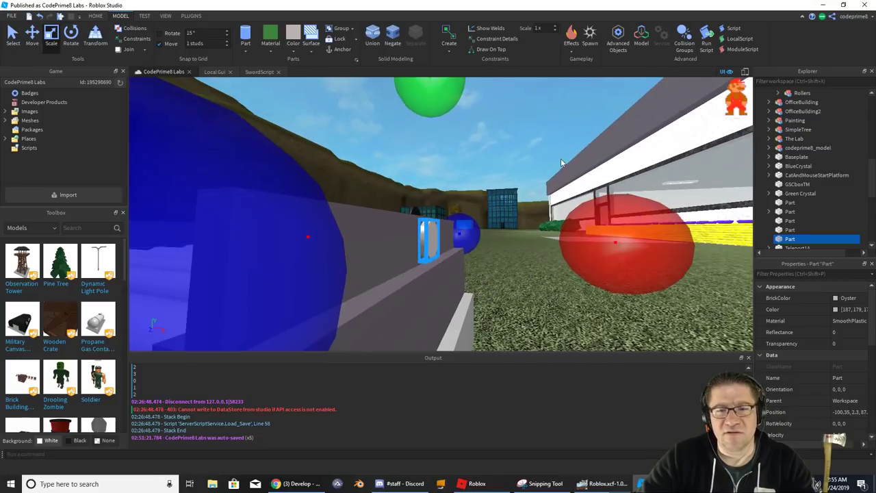
{"action": "left_click", "coordinate": [561, 157]}
{"action": "right_click_drag", "start_coordinate": [502, 215], "coordinate": [511, 214]}
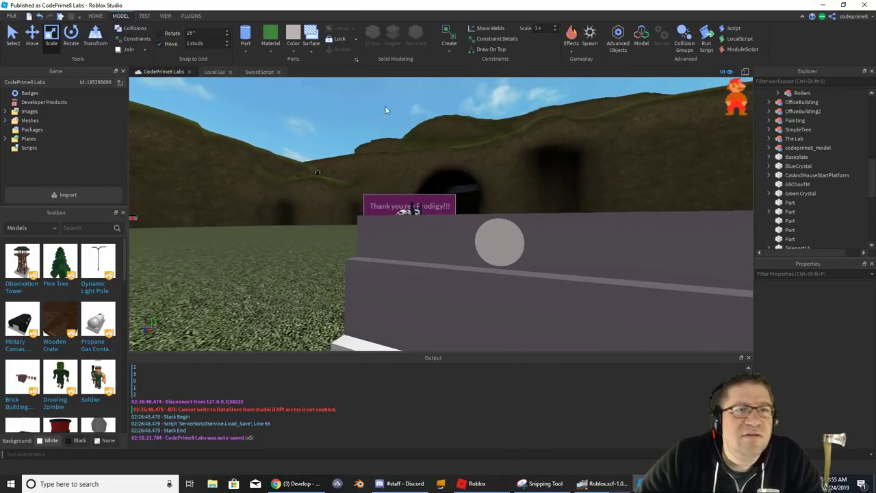
- Set the round cylinder's material to Smooth Plastic and its colour to Dark stone grey
{"action": "left_click", "coordinate": [499, 243]}
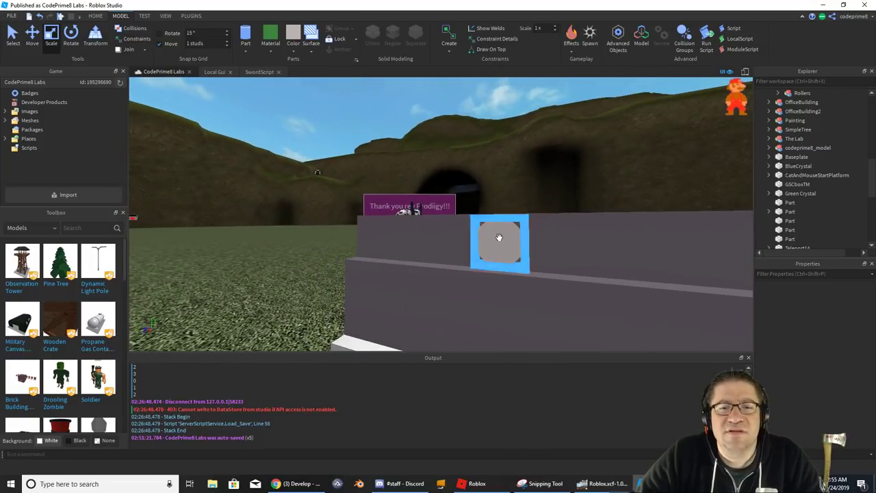
{"action": "left_click", "coordinate": [271, 50]}
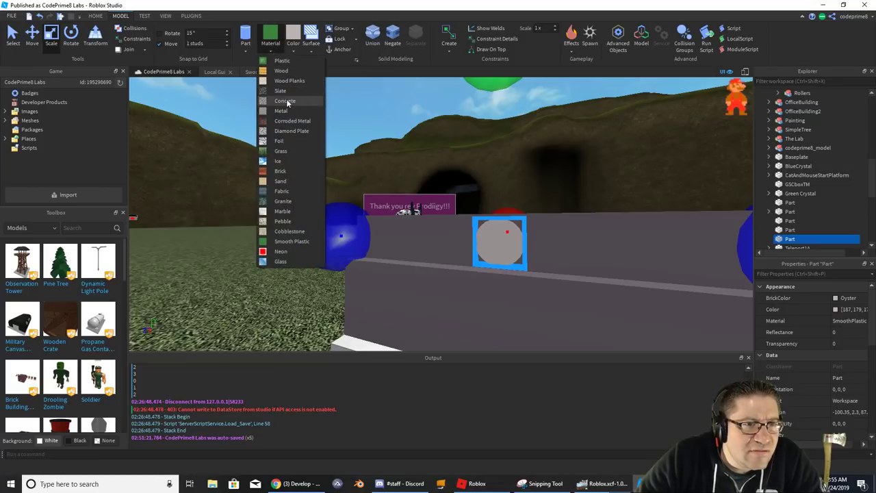
{"action": "left_click", "coordinate": [285, 101]}
{"action": "left_click", "coordinate": [274, 56]}
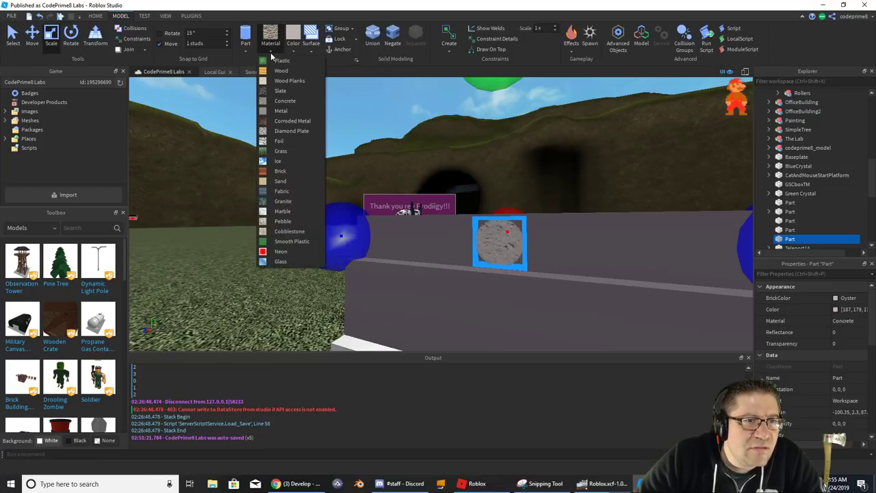
{"action": "left_click", "coordinate": [274, 241]}
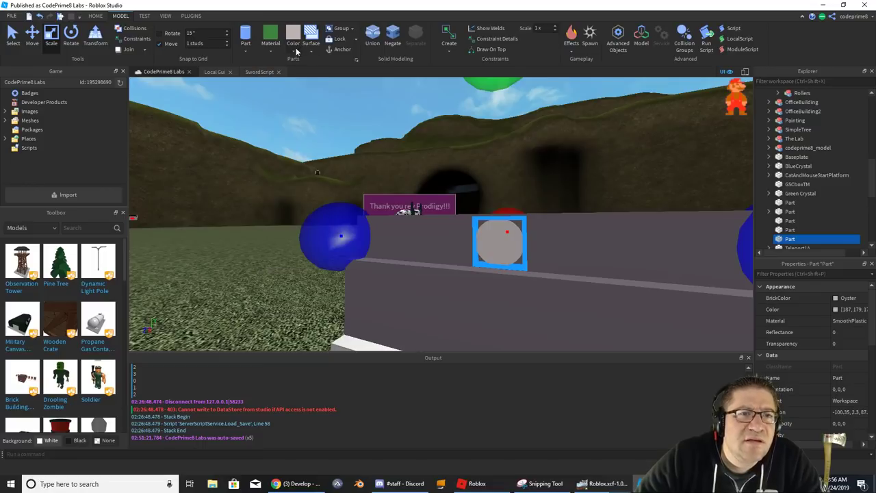
{"action": "left_click", "coordinate": [294, 52]}
{"action": "left_click", "coordinate": [367, 198]}
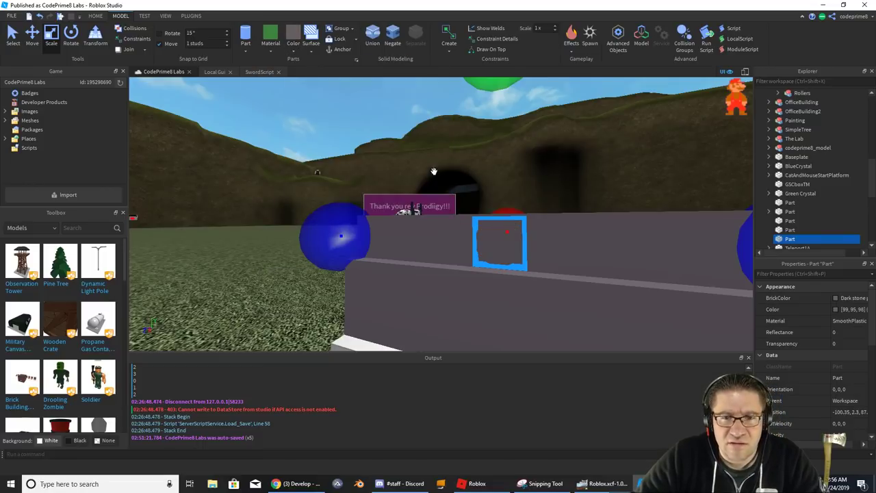
{"action": "right_click_drag", "start_coordinate": [434, 171], "coordinate": [434, 171]}
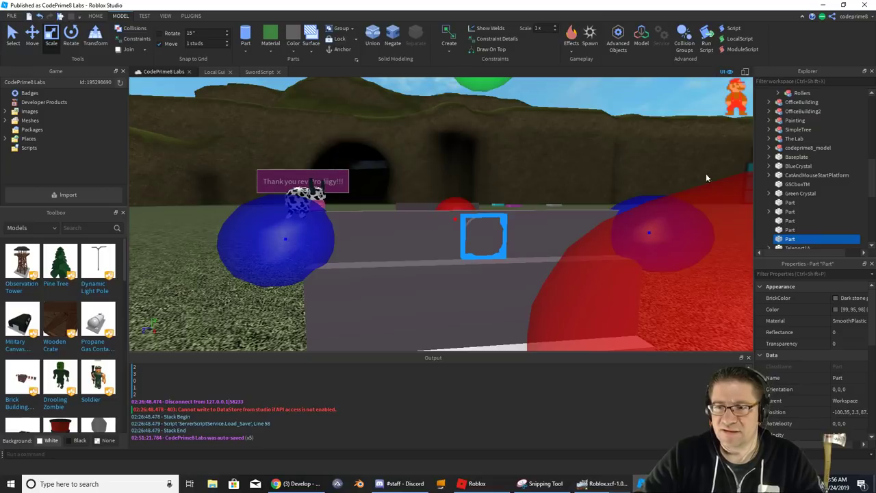
- Duplicate the dark grey cylinder in place and rename the copy as lever
{"action": "key", "text": "ctrl+d"}
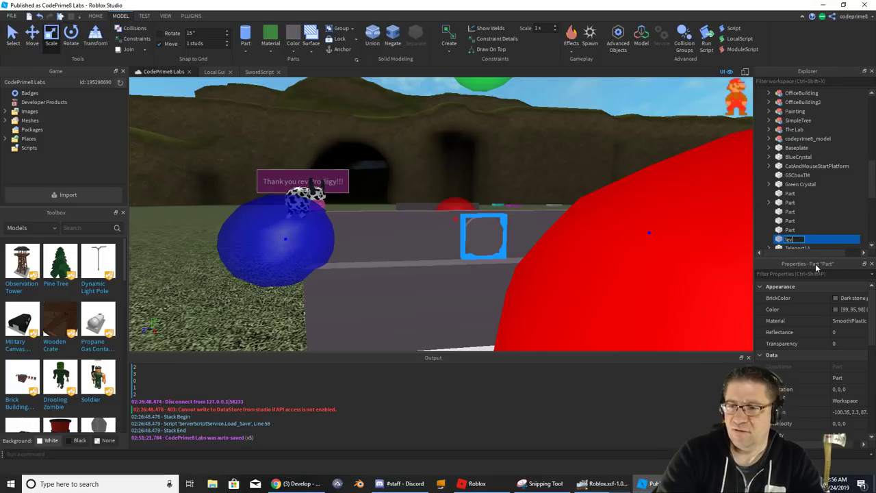
{"action": "type", "text": "er"}
{"action": "key", "text": "Return"}
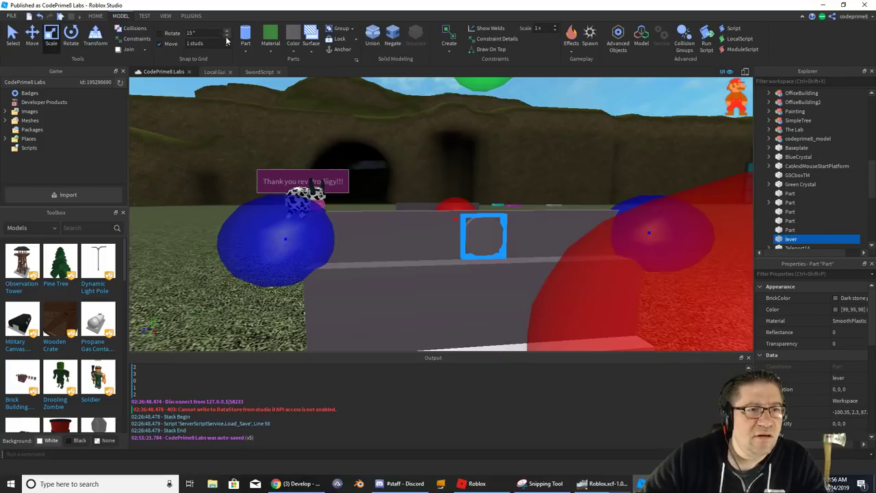
- Try Concrete on the lever cylinder, and set its material to Plastic instead
{"action": "left_click", "coordinate": [271, 48]}
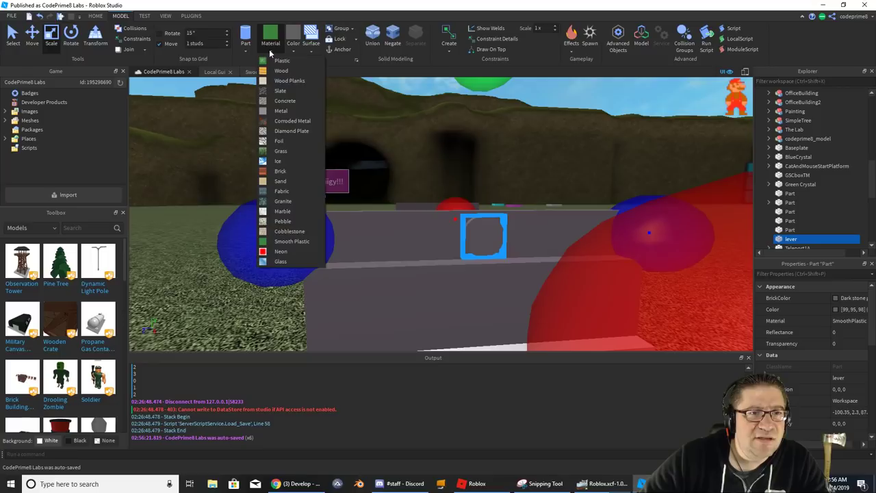
{"action": "left_click", "coordinate": [284, 100]}
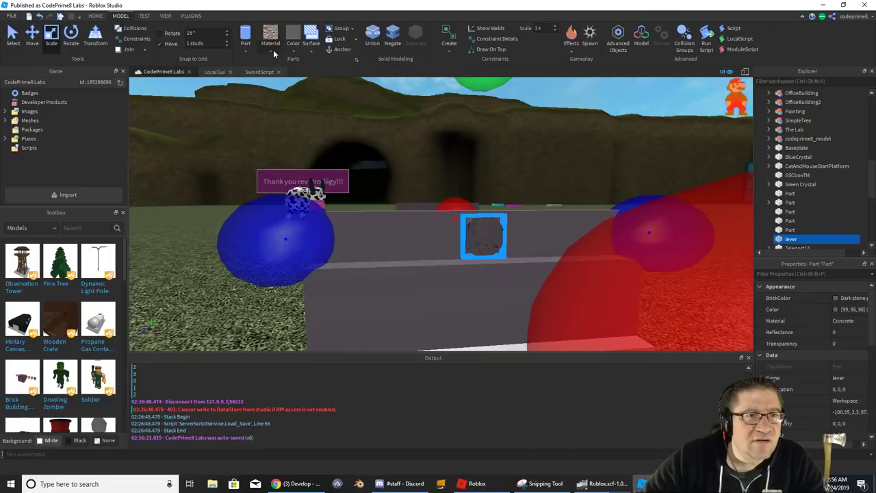
{"action": "left_click", "coordinate": [274, 53]}
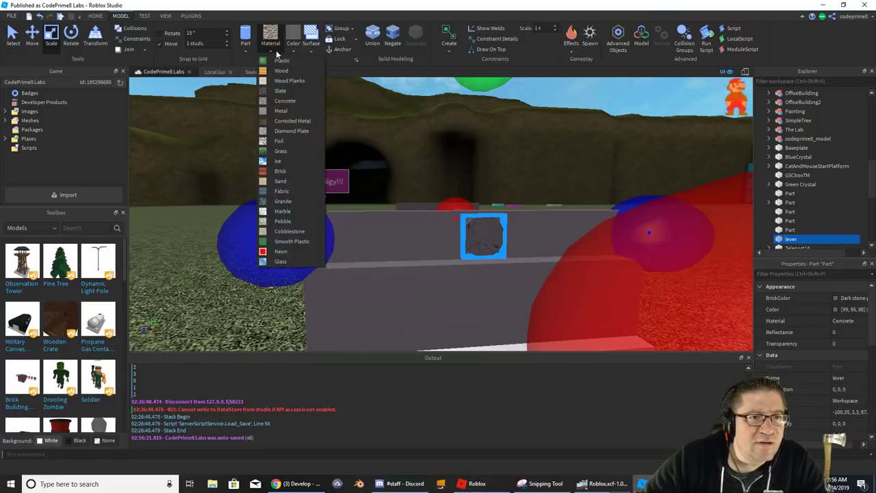
{"action": "left_click", "coordinate": [280, 63]}
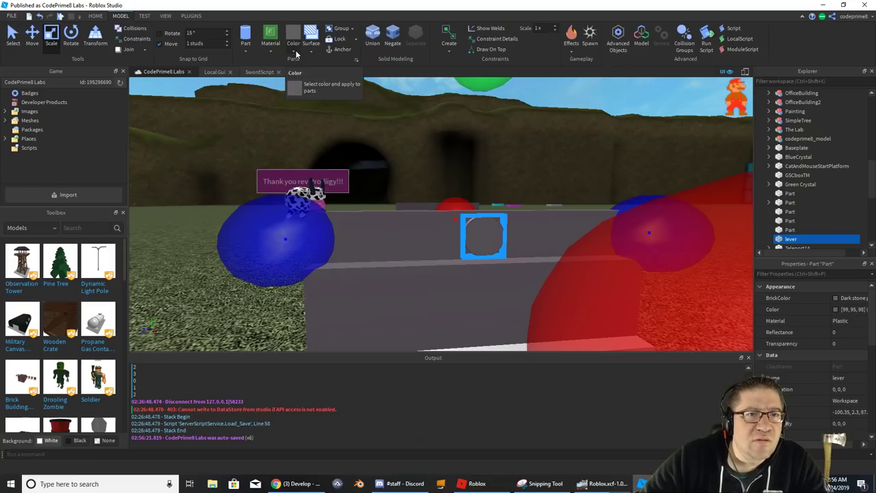
- Try Deep orange on the lever cylinder, and set its colour to Br. yellowish orange
{"action": "left_click", "coordinate": [296, 50]}
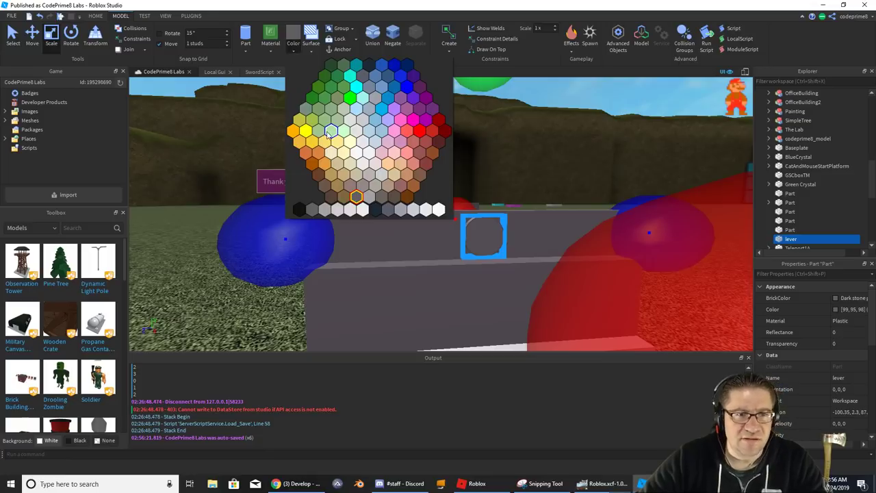
{"action": "left_click", "coordinate": [317, 161]}
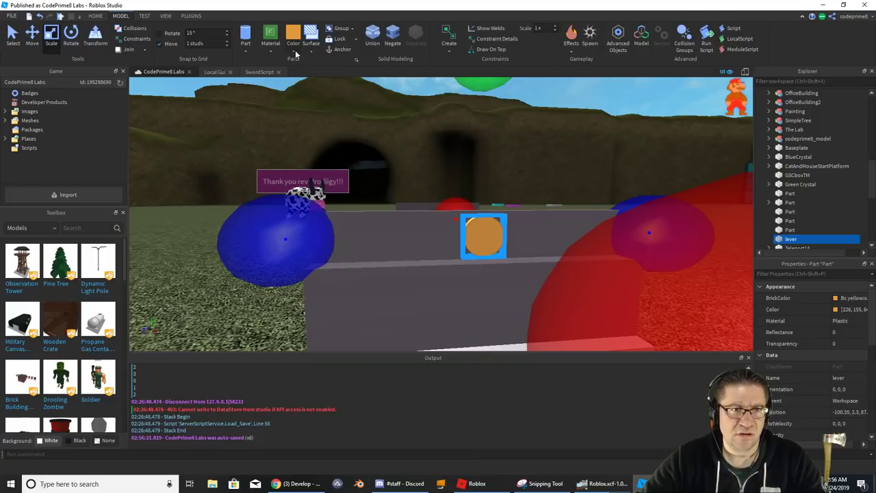
{"action": "left_click", "coordinate": [295, 52]}
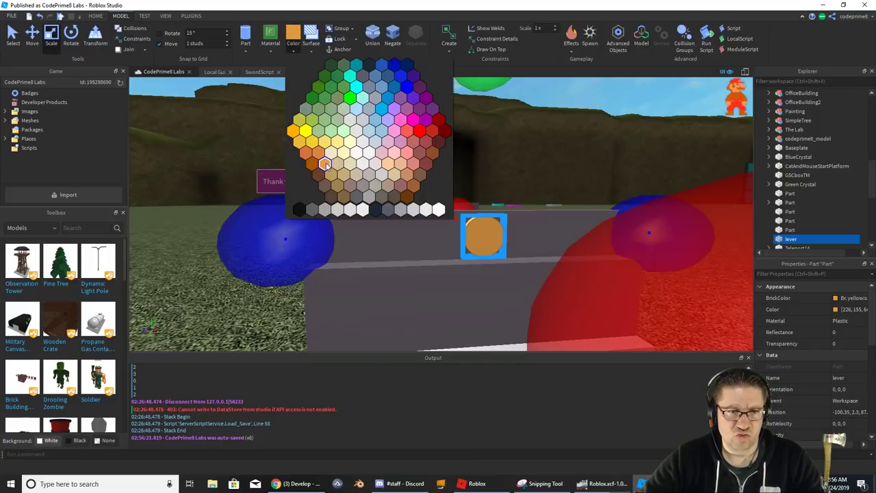
{"action": "left_click", "coordinate": [294, 133]}
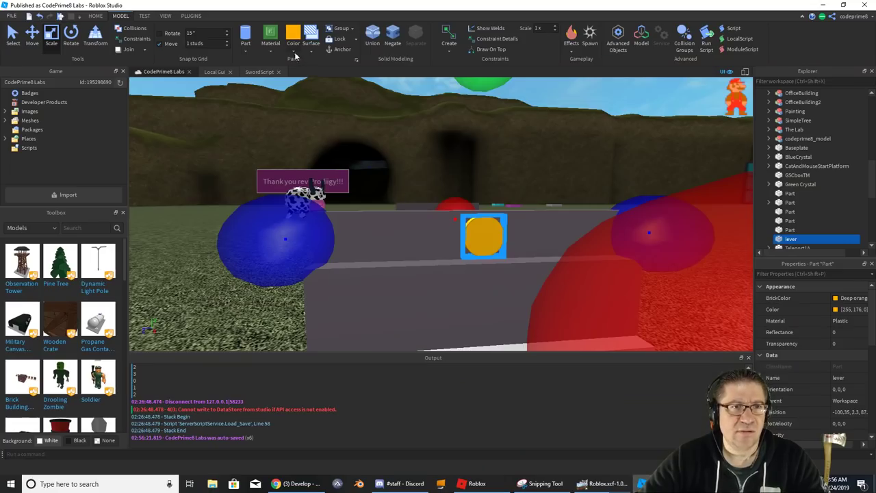
{"action": "left_click", "coordinate": [295, 53]}
{"action": "left_click", "coordinate": [326, 166]}
- Switch between the Roblox game and Roblox Studio to compare the orange lever's colour and shape with the cylinder
{"action": "key", "text": "alt+Tab"}
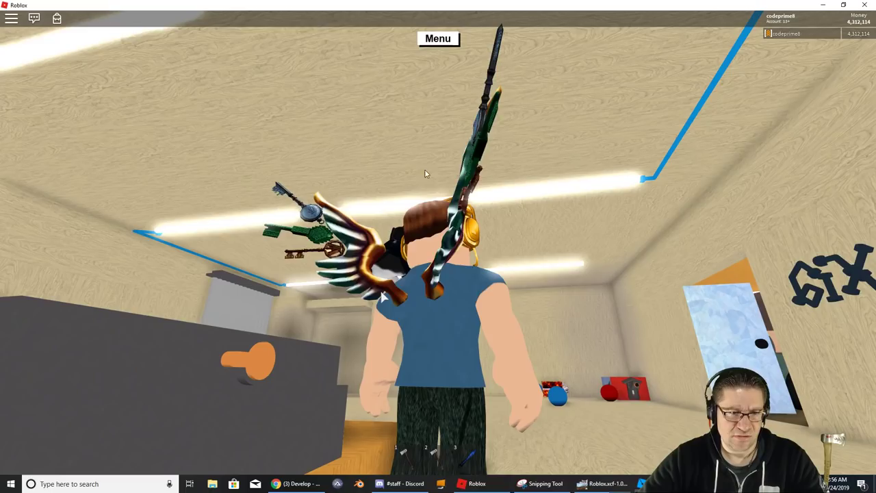
{"action": "key", "text": "alt+Tab"}
{"action": "right_click_drag", "start_coordinate": [462, 196], "coordinate": [464, 197]}
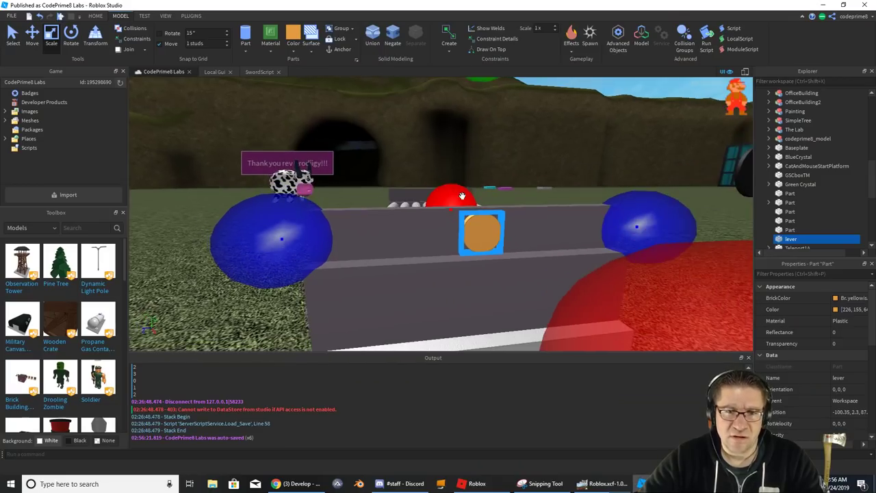
{"action": "scroll", "coordinate": [462, 197], "scroll_direction": "up", "scroll_amount": 3}
{"action": "scroll", "coordinate": [462, 196], "scroll_direction": "down", "scroll_amount": 4}
{"action": "key", "text": "alt+Tab"}
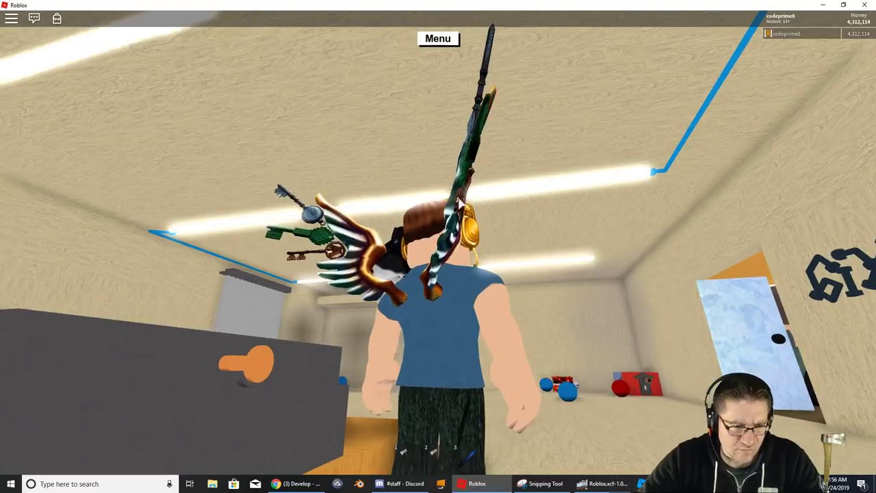
{"action": "right_click_drag", "start_coordinate": [460, 204], "coordinate": [460, 203]}
{"action": "key", "text": "alt+Tab"}
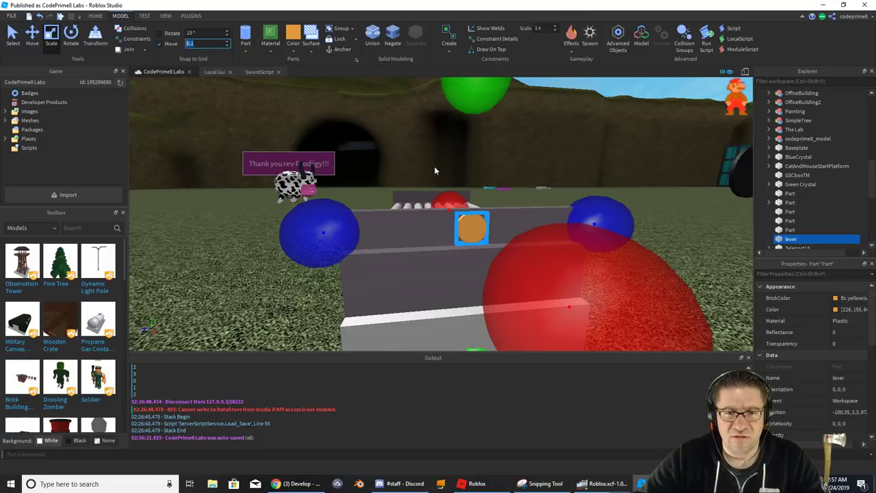
- Set the move snapping increment to 0.05 studs for finer scaling of the lever cylinder
{"action": "left_click_drag", "start_coordinate": [472, 97], "coordinate": [471, 102]}
{"action": "scroll", "coordinate": [479, 151], "scroll_direction": "up", "scroll_amount": 4}
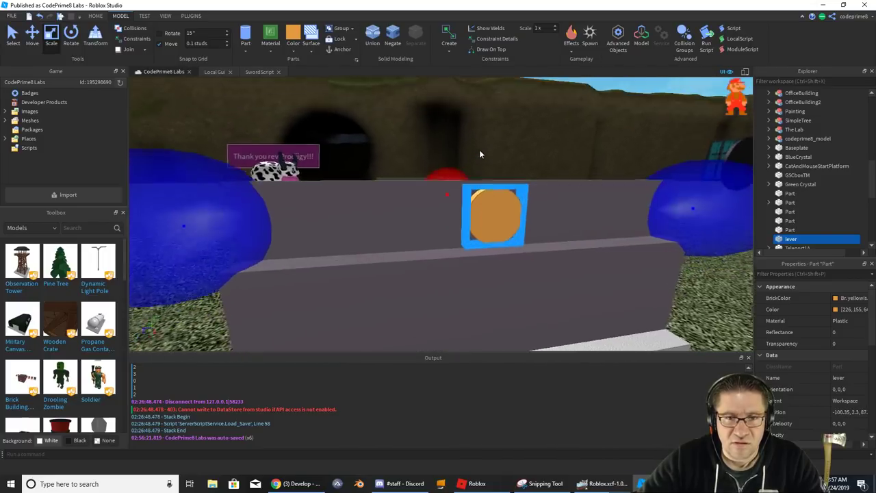
{"action": "right_click_drag", "start_coordinate": [479, 151], "coordinate": [479, 151]}
{"action": "scroll", "coordinate": [479, 151], "scroll_direction": "down", "scroll_amount": 4}
{"action": "scroll", "coordinate": [479, 151], "scroll_direction": "up", "scroll_amount": 3}
{"action": "left_click", "coordinate": [202, 43]}
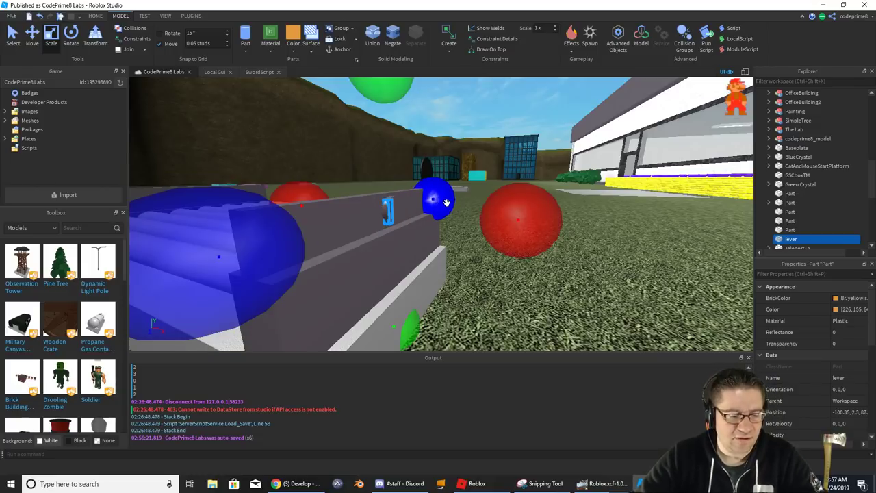
- Check in the Roblox game how far the lever protrudes, and extend the orange cylinder outward from the wall by 0.05 studs in Roblox Studio
{"action": "key", "text": "d"}
{"action": "right_click_drag", "start_coordinate": [446, 203], "coordinate": [447, 204]}
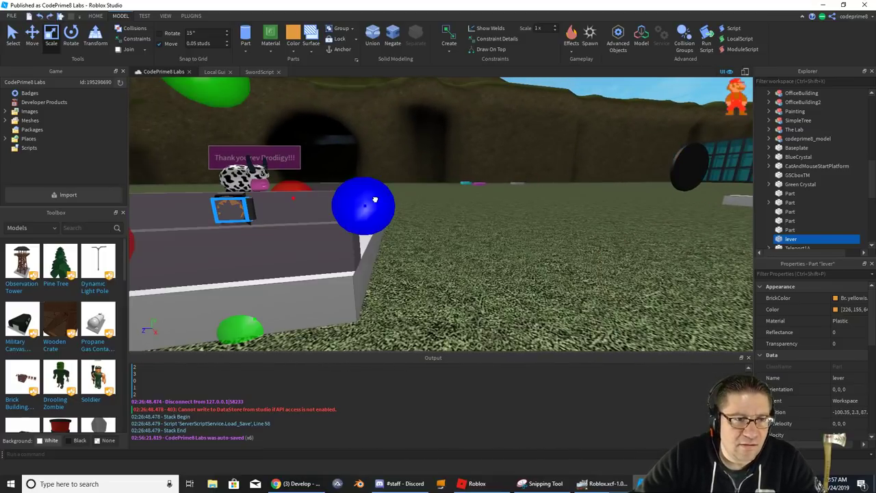
{"action": "key", "text": "d"}
{"action": "right_click_drag", "start_coordinate": [329, 210], "coordinate": [331, 211]}
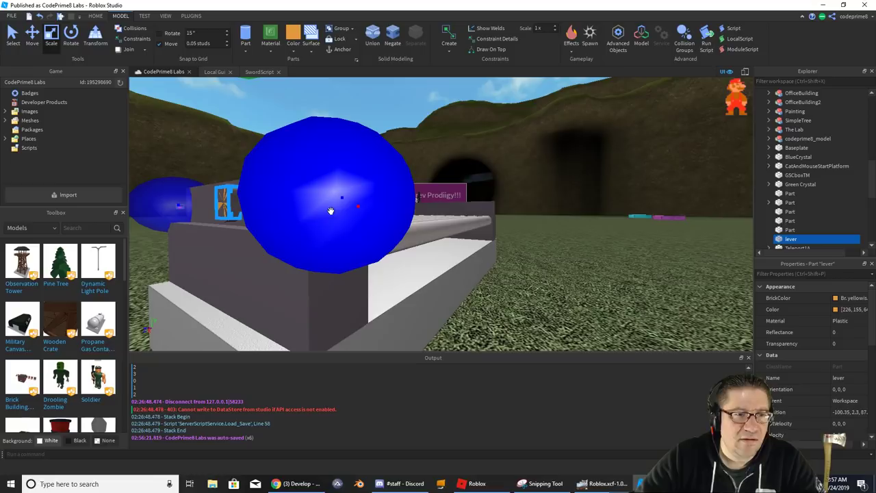
{"action": "key", "text": "alt+Tab"}
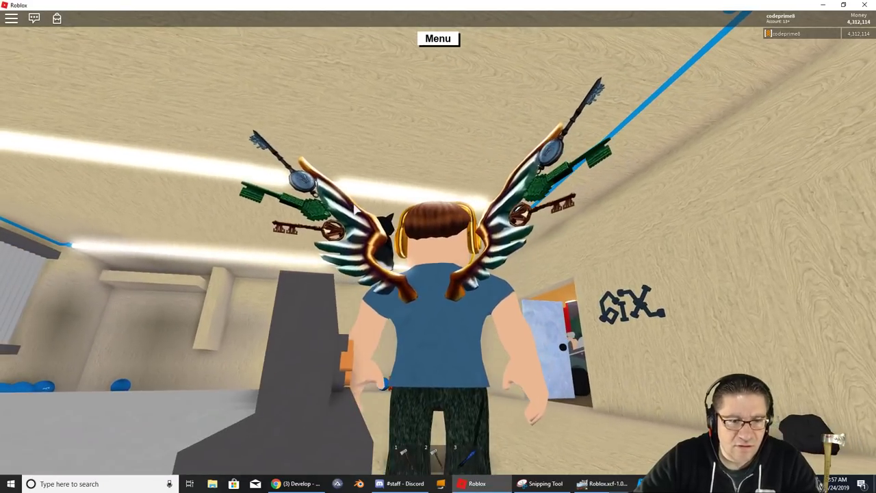
{"action": "right_click_drag", "start_coordinate": [354, 205], "coordinate": [353, 204]}
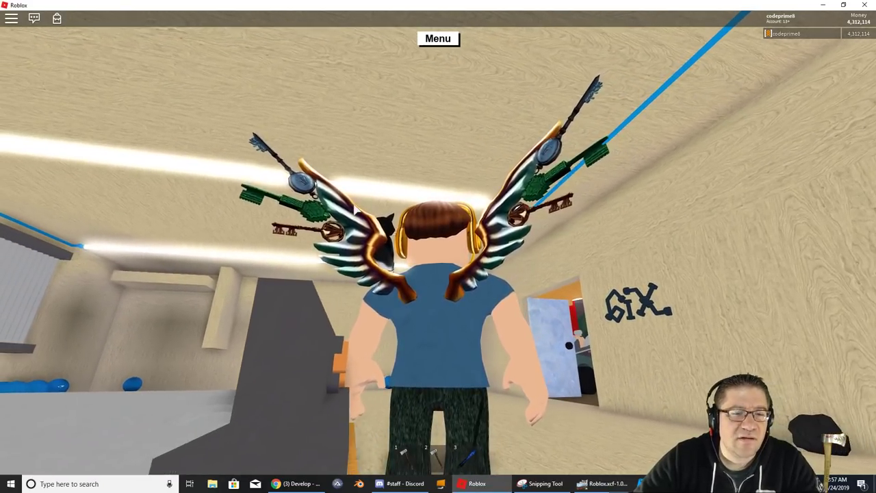
{"action": "key", "text": "alt+Tab"}
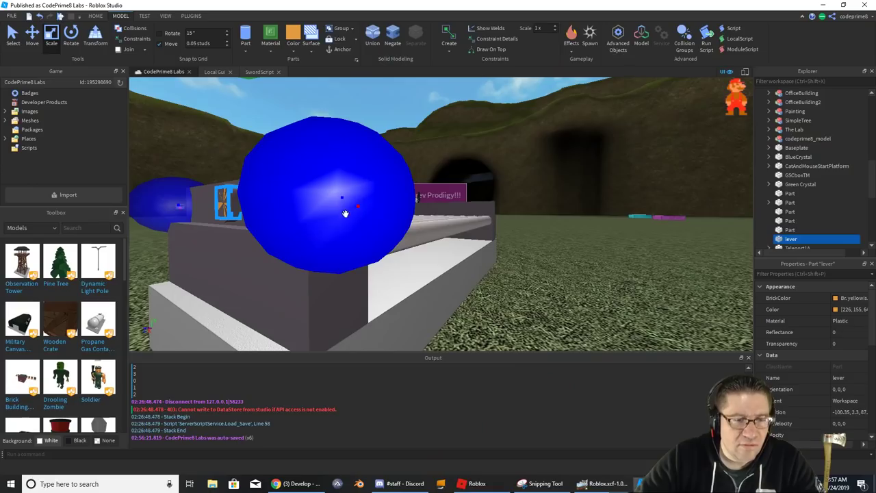
{"action": "scroll", "coordinate": [207, 213], "scroll_direction": "down", "scroll_amount": 3}
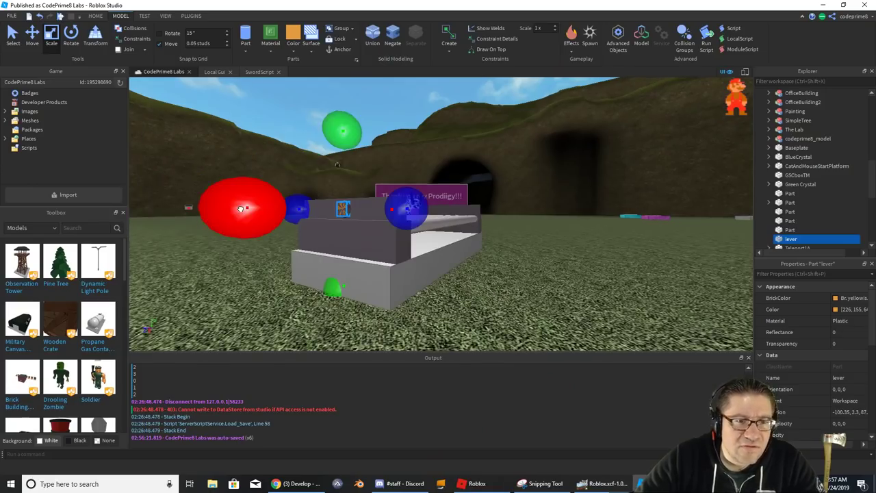
{"action": "key", "text": "f"}
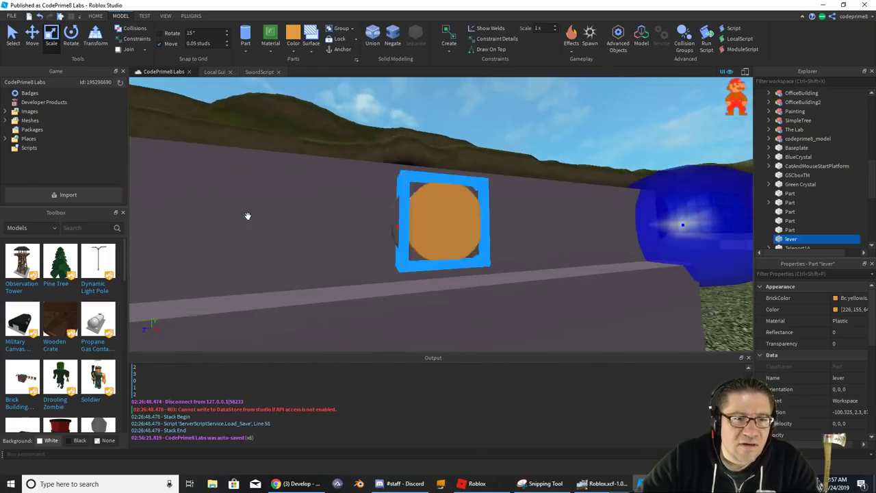
- Switch to the Roblox game to examine the lever's narrow arm beside its round pivot, and return to Roblox Studio
{"action": "right_click_drag", "start_coordinate": [248, 215], "coordinate": [256, 239]}
{"action": "key", "text": "alt+Tab"}
{"action": "mouse_move", "coordinate": [280, 373]}
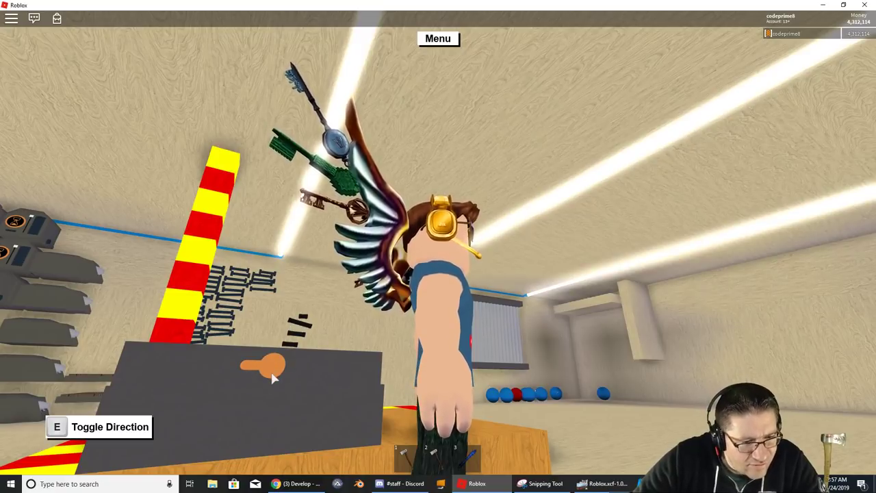
{"action": "right_click_drag", "start_coordinate": [287, 344], "coordinate": [287, 344]}
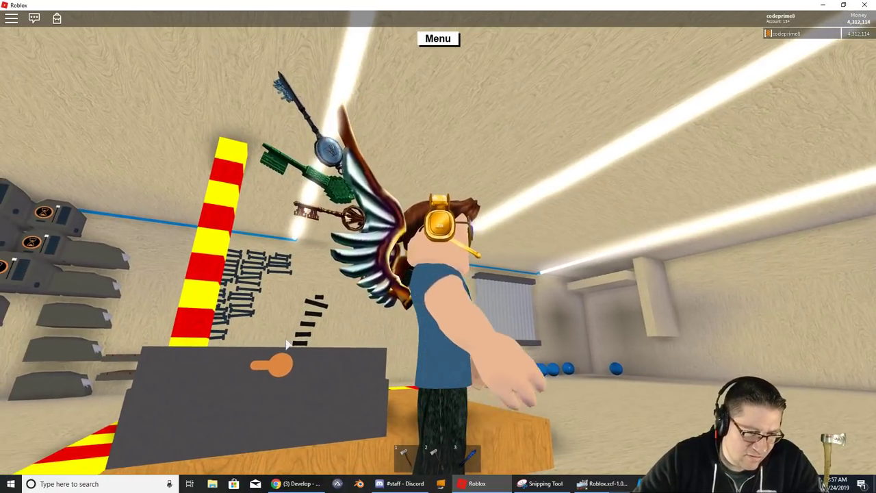
{"action": "key", "text": "alt+Tab"}
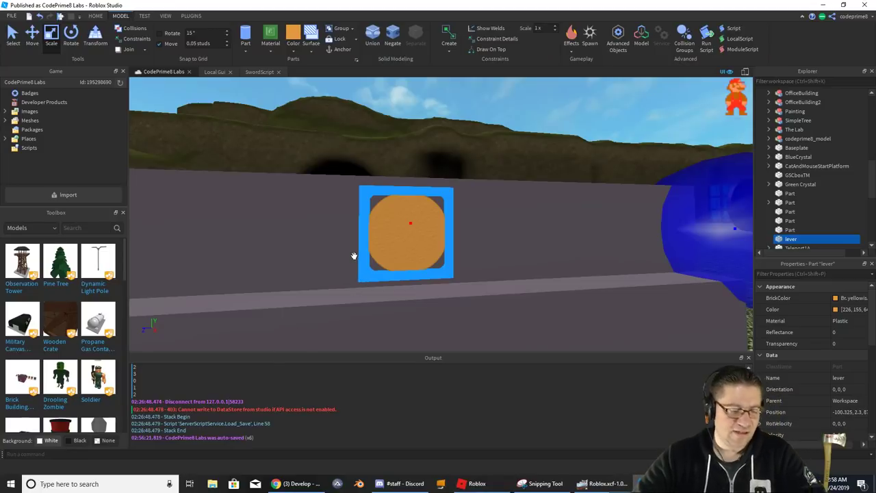
- Duplicate the orange lever cylinder and move the copy sideways along the wall next to the original, checking the placement against the Roblox game
{"action": "key", "text": "ctrl+d"}
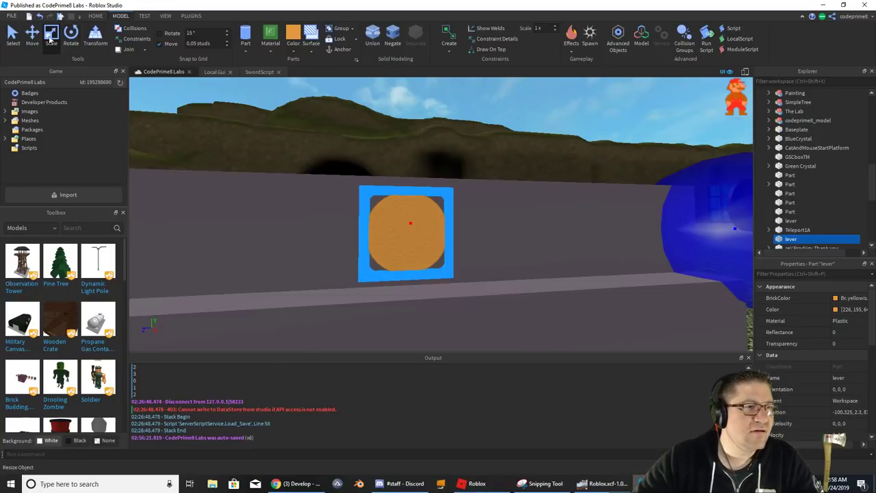
{"action": "left_click", "coordinate": [33, 37]}
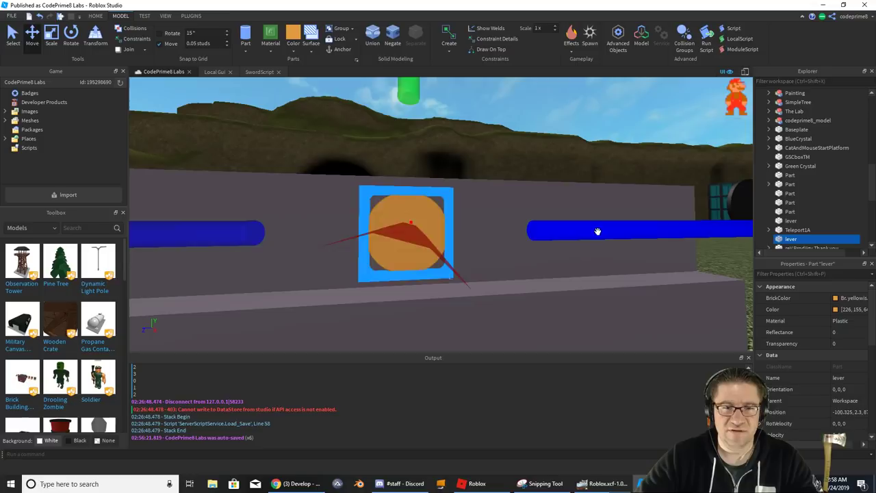
{"action": "left_click_drag", "start_coordinate": [597, 232], "coordinate": [504, 233]}
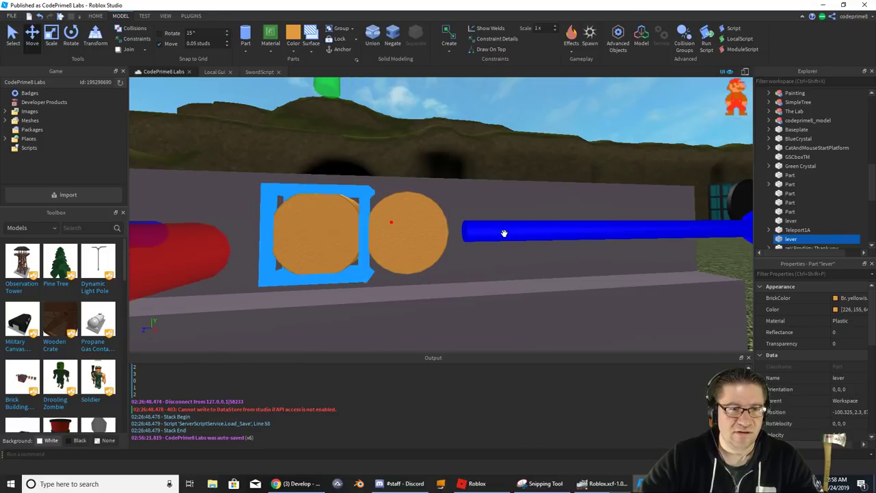
{"action": "key", "text": "alt+Tab"}
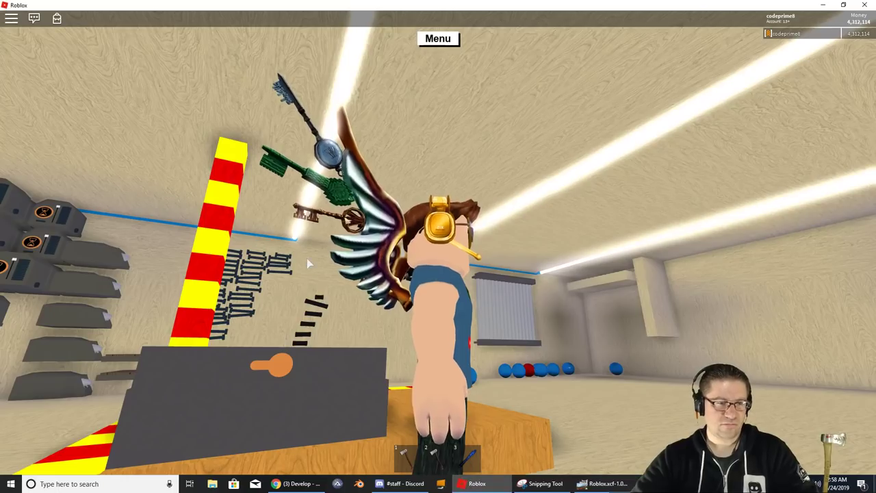
{"action": "key", "text": "alt+Tab"}
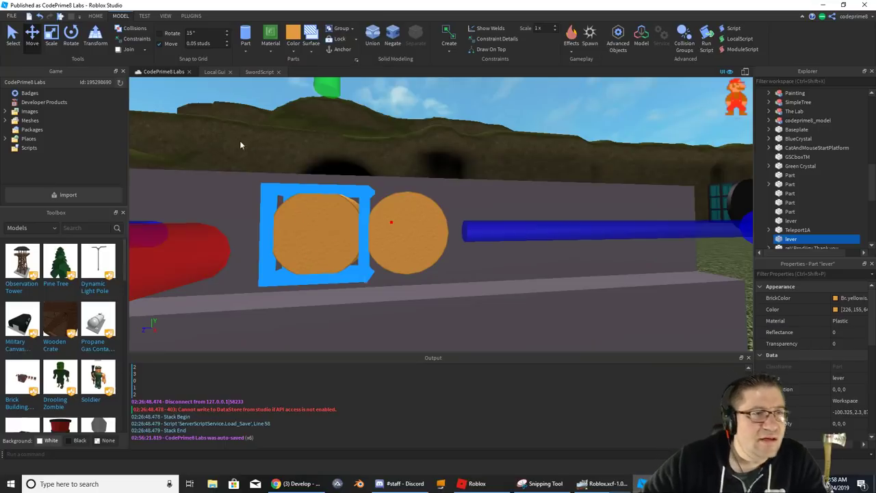
- Set the Y and Z size of the duplicated lever cylinder to 0.2 each
{"action": "left_click", "coordinate": [53, 38]}
{"action": "scroll", "coordinate": [334, 154], "scroll_direction": "down", "scroll_amount": 5}
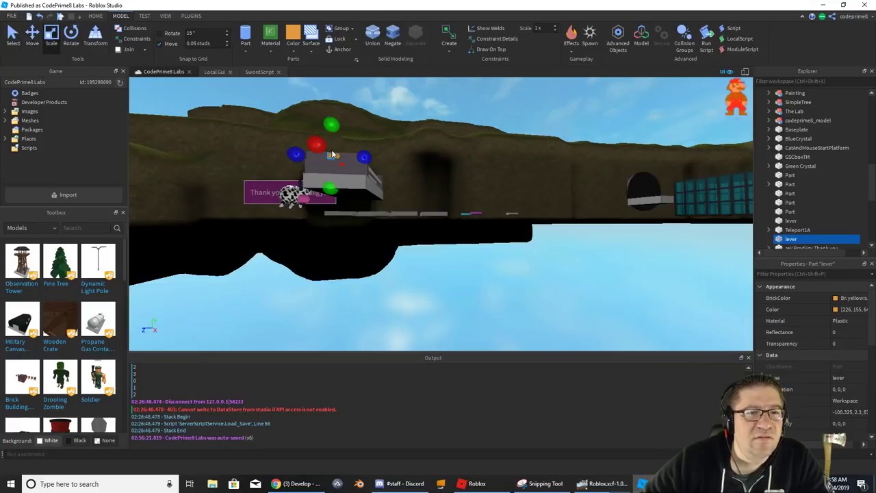
{"action": "right_click_drag", "start_coordinate": [334, 142], "coordinate": [332, 139]}
{"action": "scroll", "coordinate": [333, 140], "scroll_direction": "up", "scroll_amount": 5}
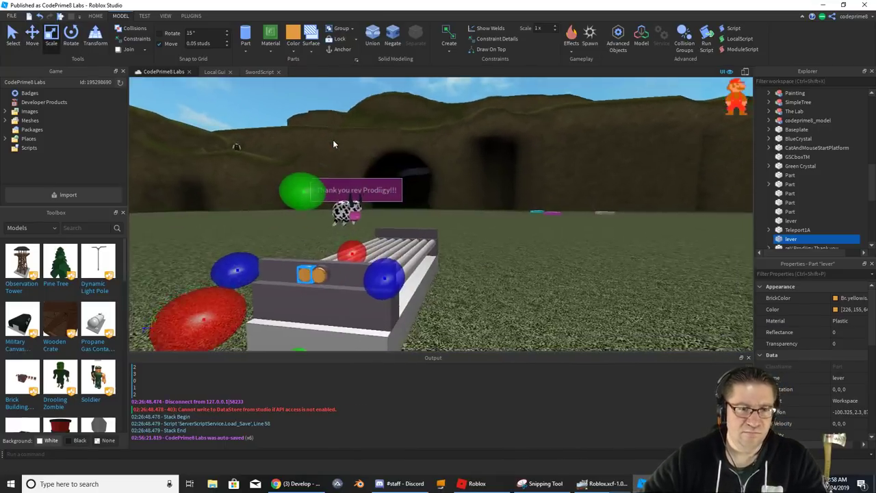
{"action": "left_click_drag", "start_coordinate": [307, 193], "coordinate": [307, 194]}
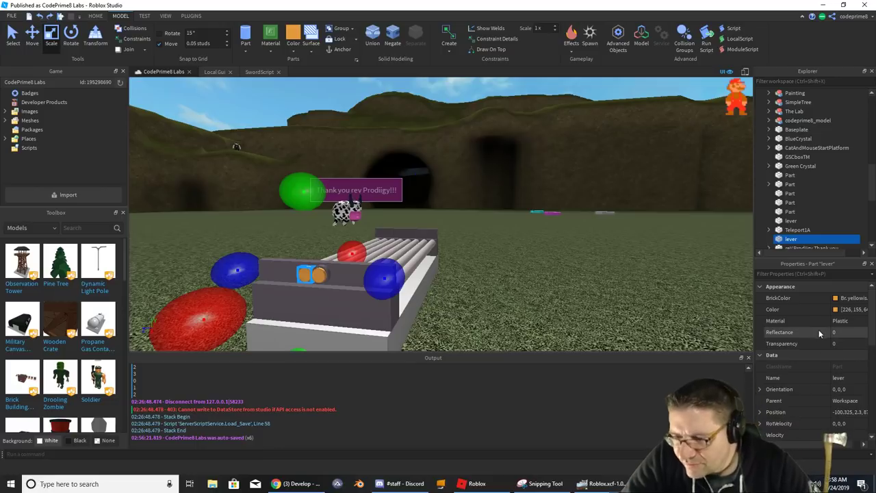
{"action": "scroll", "coordinate": [821, 343], "scroll_direction": "down", "scroll_amount": 3}
{"action": "scroll", "coordinate": [825, 363], "scroll_direction": "down", "scroll_amount": 4}
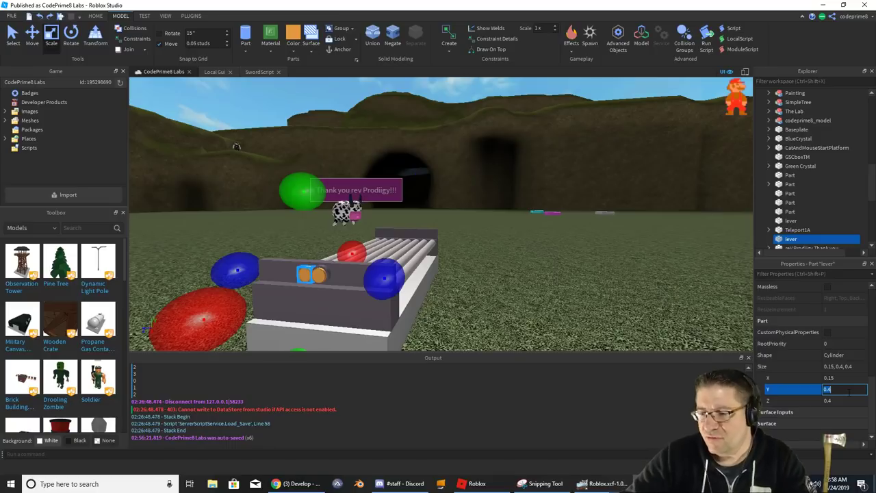
{"action": "key", "text": "Tab"}
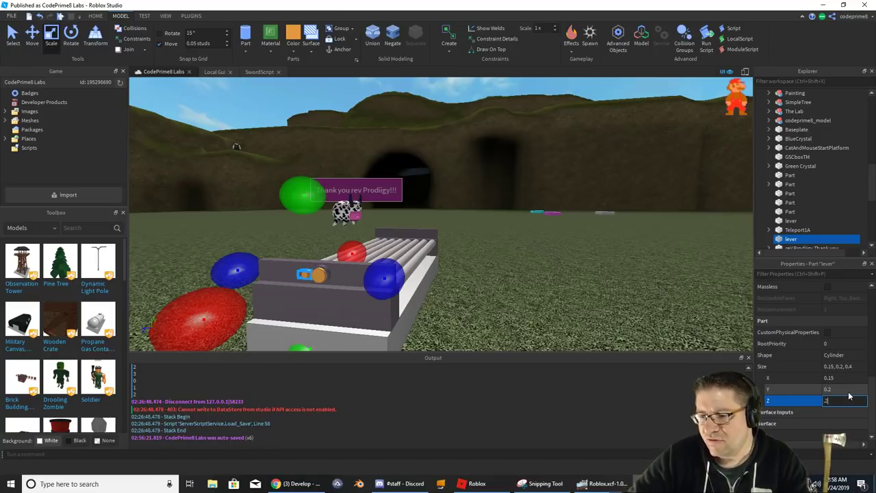
{"action": "key", "text": "Return"}
{"action": "right_click_drag", "start_coordinate": [503, 285], "coordinate": [461, 284]}
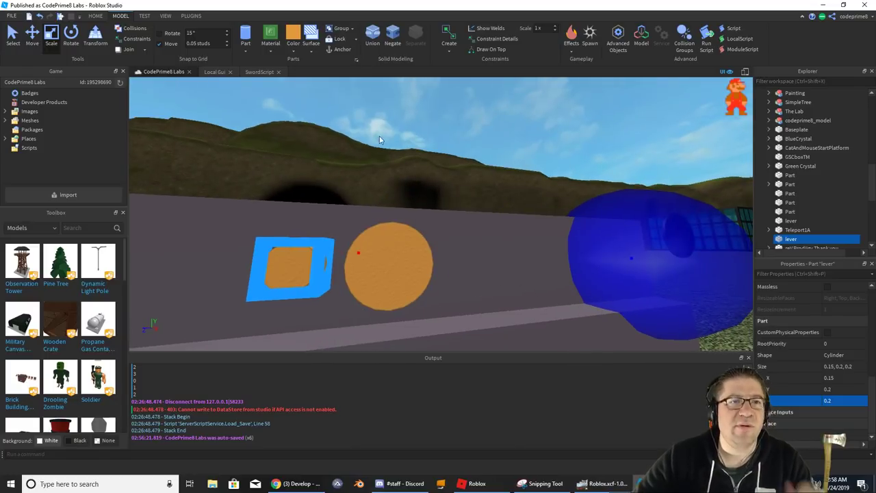
- Apply the Smooth, No Outline surface to the faces of the dark grey end wall that carries the orange lever
{"action": "left_click", "coordinate": [313, 45]}
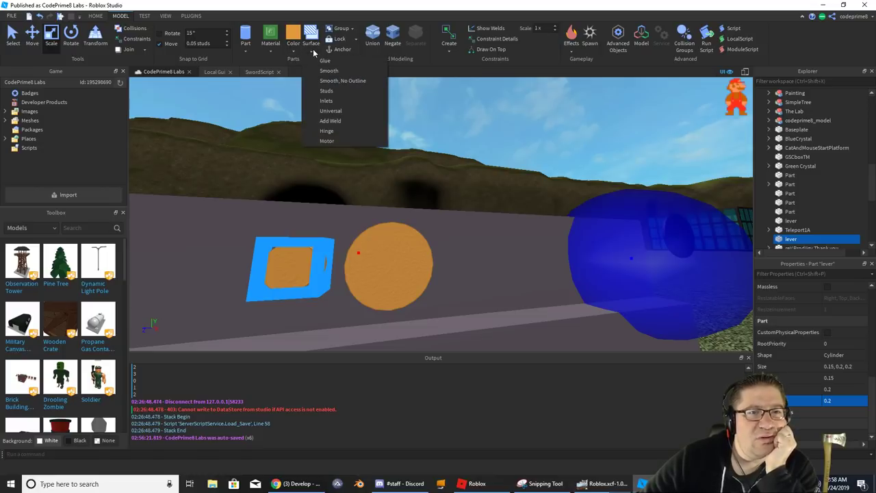
{"action": "left_click", "coordinate": [334, 82]}
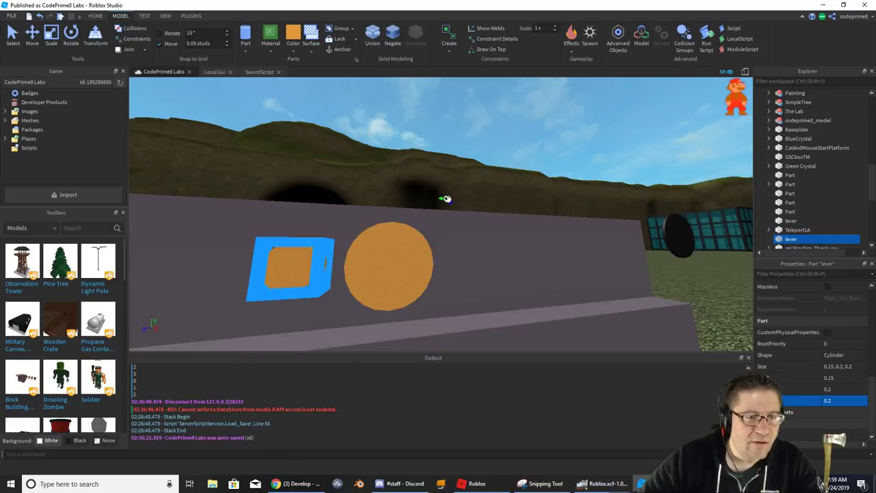
{"action": "left_click_drag", "start_coordinate": [408, 176], "coordinate": [369, 209]}
{"action": "key", "text": "a"}
{"action": "right_click_drag", "start_coordinate": [332, 240], "coordinate": [355, 248]}
{"action": "left_click_drag", "start_coordinate": [561, 274], "coordinate": [575, 294]}
{"action": "right_click_drag", "start_coordinate": [575, 295], "coordinate": [476, 318]}
{"action": "key", "text": "s"}
{"action": "scroll", "coordinate": [475, 318], "scroll_direction": "up", "scroll_amount": 10}
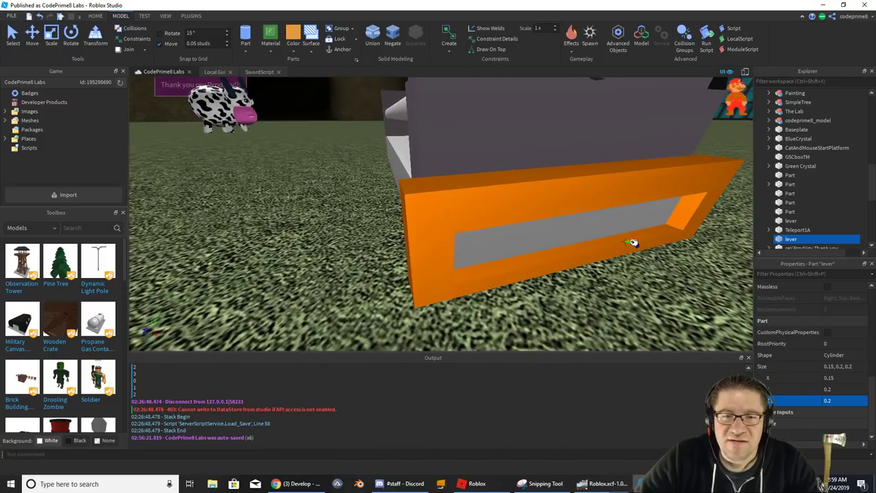
- Apply the Smooth, No Outline surface to the outer faces of the platform's light grey base
{"action": "left_click_drag", "start_coordinate": [633, 242], "coordinate": [430, 225]}
{"action": "right_click_drag", "start_coordinate": [409, 219], "coordinate": [430, 225]}
{"action": "left_click_drag", "start_coordinate": [431, 225], "coordinate": [516, 258]}
{"action": "right_click_drag", "start_coordinate": [431, 225], "coordinate": [516, 259]}
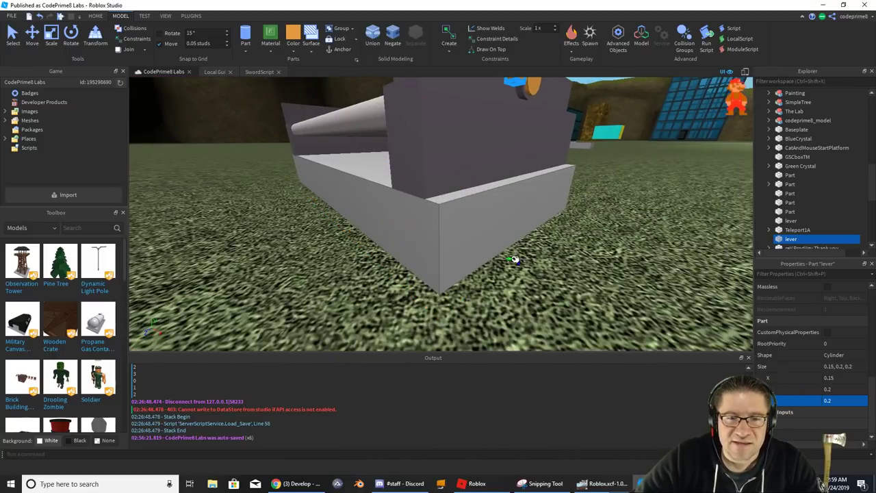
{"action": "left_click_drag", "start_coordinate": [516, 259], "coordinate": [448, 300]}
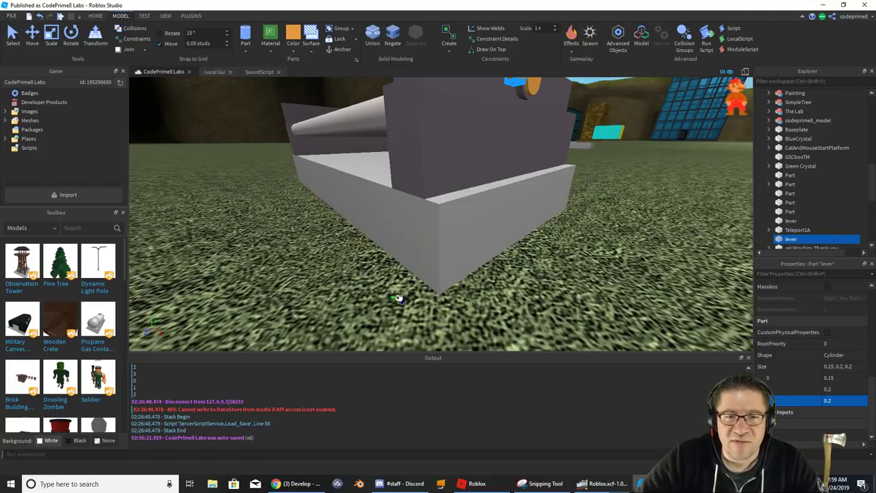
{"action": "right_click_drag", "start_coordinate": [585, 281], "coordinate": [586, 273]}
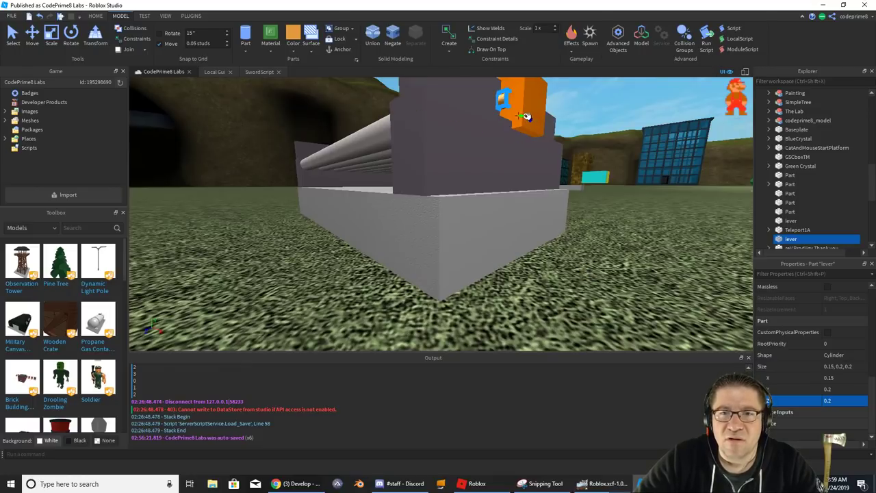
- Duplicate the small orange lever cylinder in place and change the copy's shape to Block
{"action": "key", "text": "w"}
{"action": "key", "text": "d"}
{"action": "right_click_drag", "start_coordinate": [545, 123], "coordinate": [545, 122]}
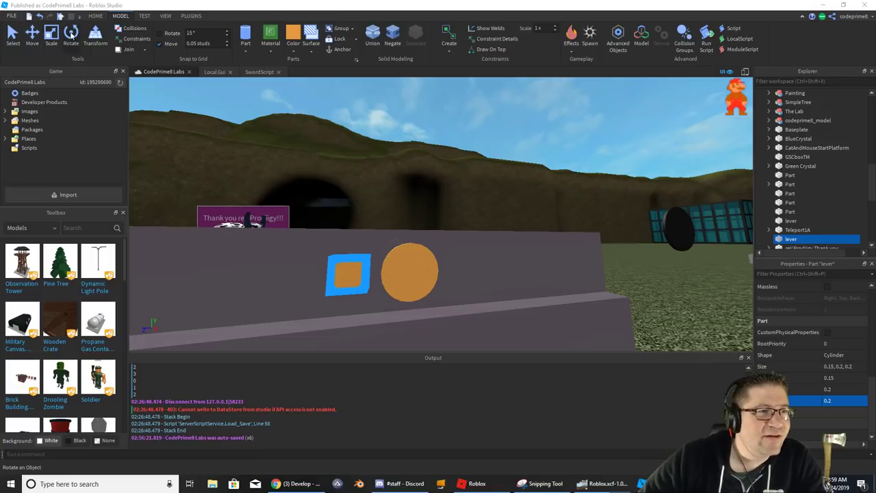
{"action": "left_click", "coordinate": [32, 34]}
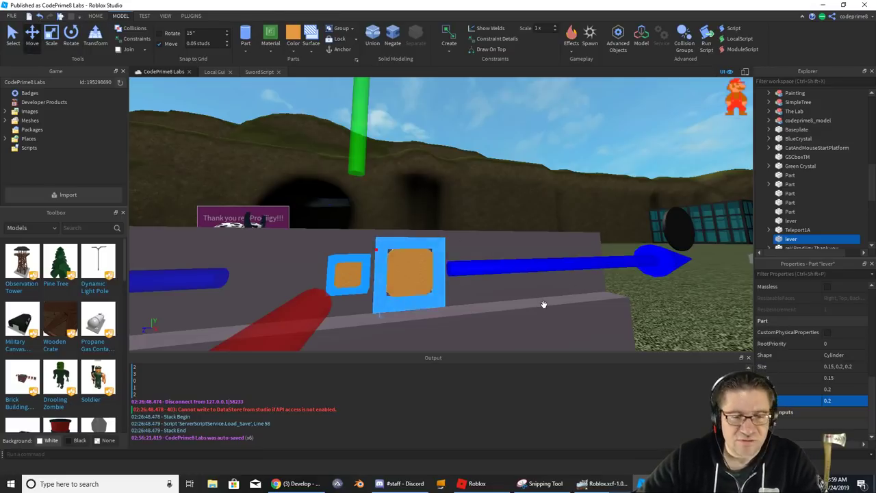
{"action": "key", "text": "ctrl+d"}
{"action": "left_click_drag", "start_coordinate": [503, 271], "coordinate": [515, 272]}
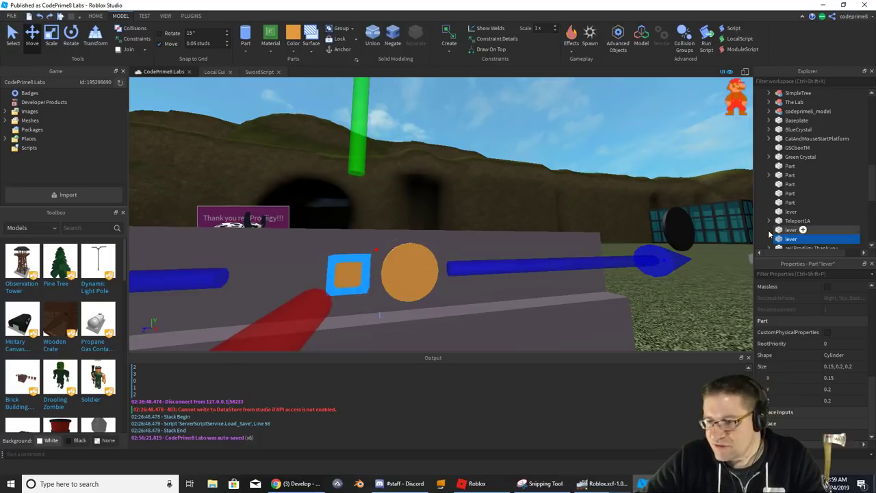
{"action": "left_click", "coordinate": [850, 357]}
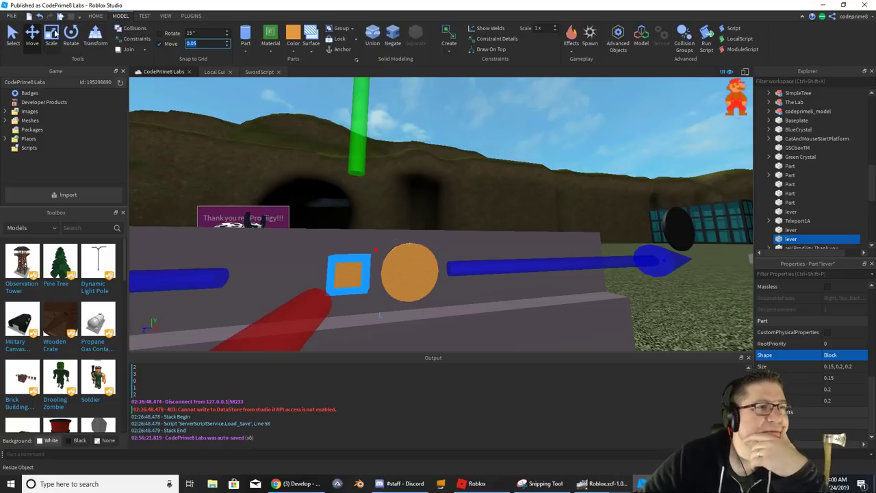
- Stretch the orange block along Z to a size of 0.3 so it joins the small cylinder to the round pivot
{"action": "left_click", "coordinate": [32, 32]}
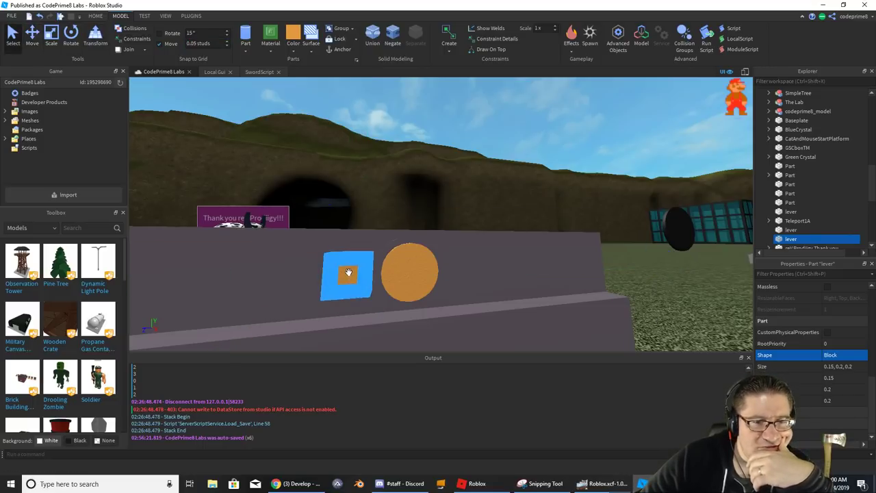
{"action": "left_click", "coordinate": [49, 33]}
{"action": "left_click_drag", "start_coordinate": [596, 273], "coordinate": [614, 273]}
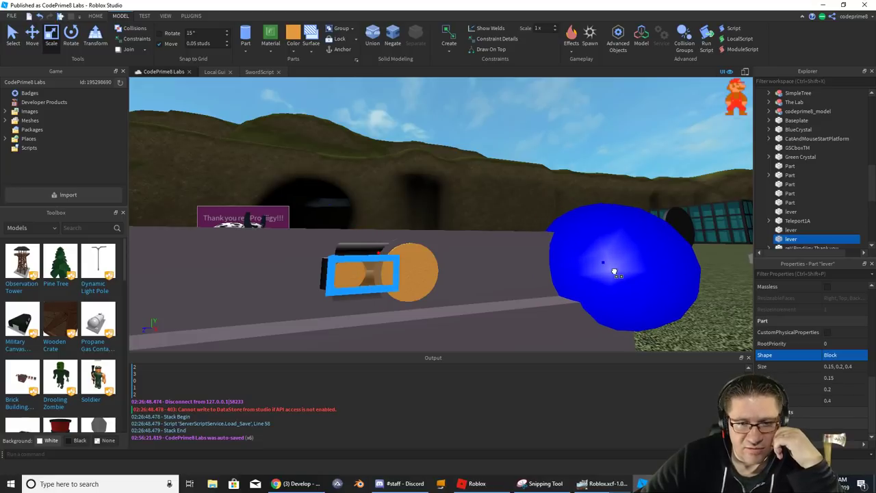
{"action": "right_click_drag", "start_coordinate": [260, 270], "coordinate": [260, 270]}
{"action": "left_click_drag", "start_coordinate": [188, 267], "coordinate": [205, 268]}
{"action": "right_click_drag", "start_coordinate": [228, 266], "coordinate": [229, 267]}
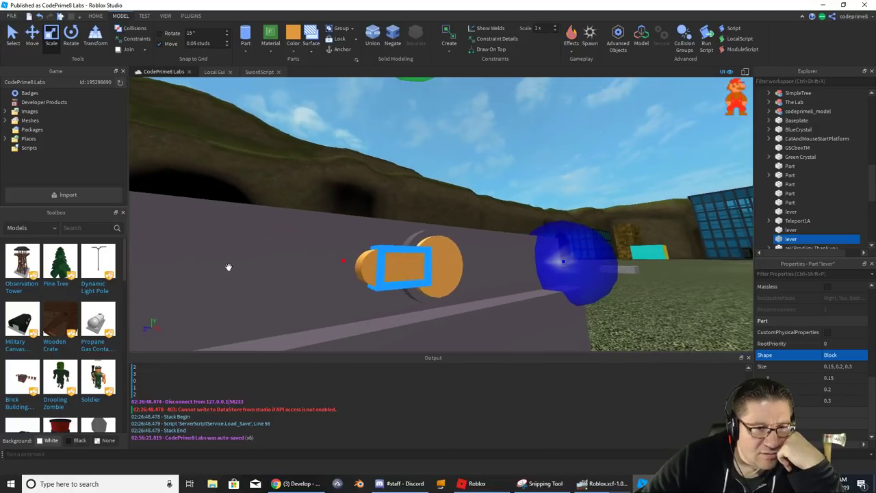
{"action": "left_click", "coordinate": [392, 195]}
{"action": "right_click_drag", "start_coordinate": [389, 244], "coordinate": [363, 233]}
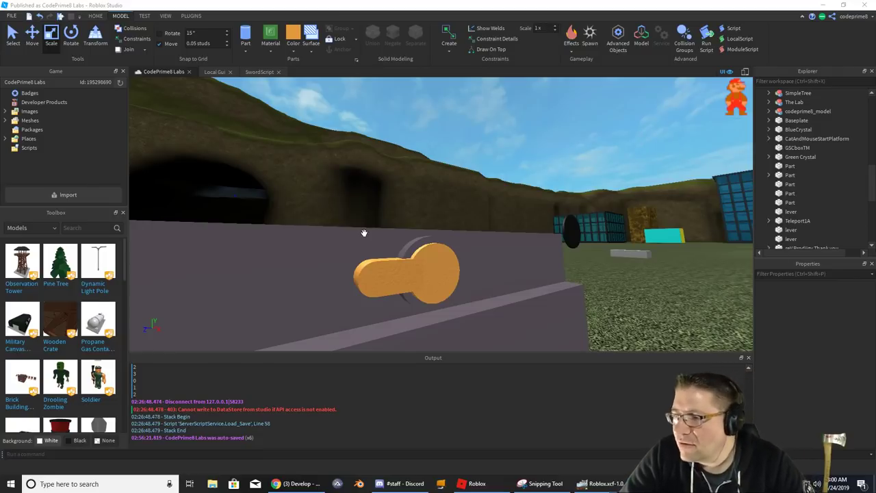
- Switch to the Roblox game to compare its lever with the built arm, and return to Roblox Studio
{"action": "key", "text": "alt+Tab"}
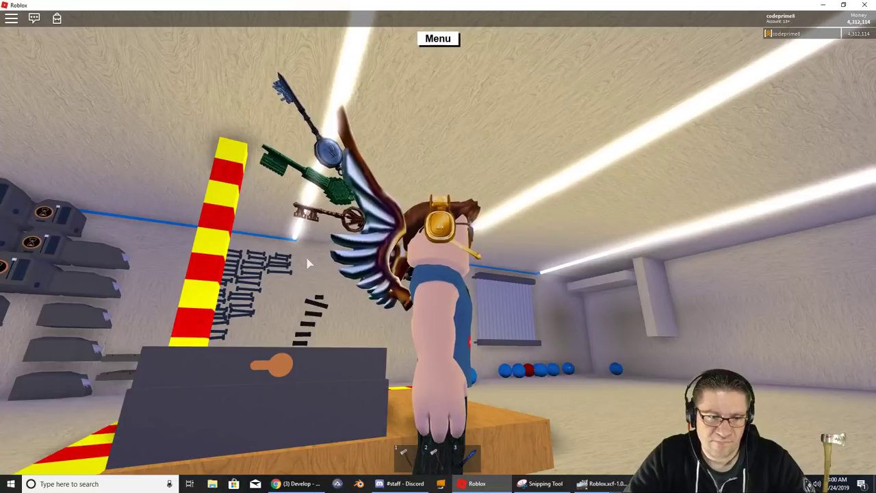
{"action": "right_click_drag", "start_coordinate": [306, 258], "coordinate": [306, 258]}
{"action": "key", "text": "alt+Tab"}
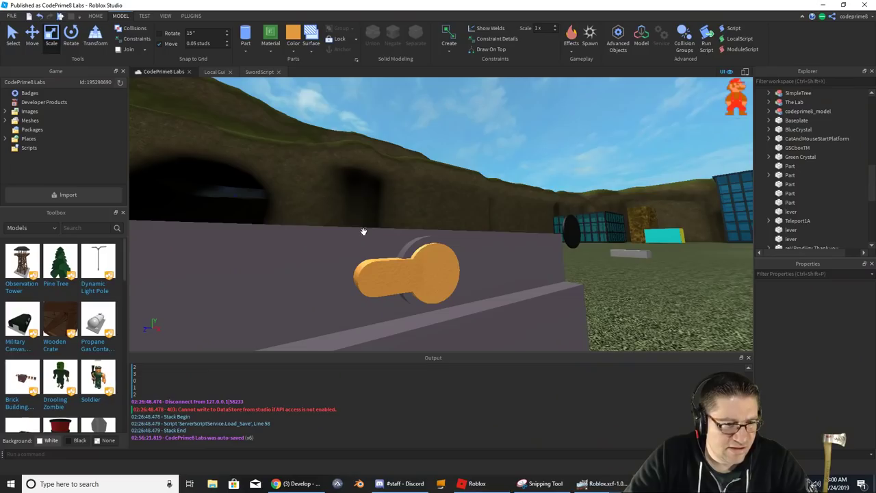
{"action": "key", "text": "alt+Tab"}
{"action": "key", "text": "alt+Tab"}
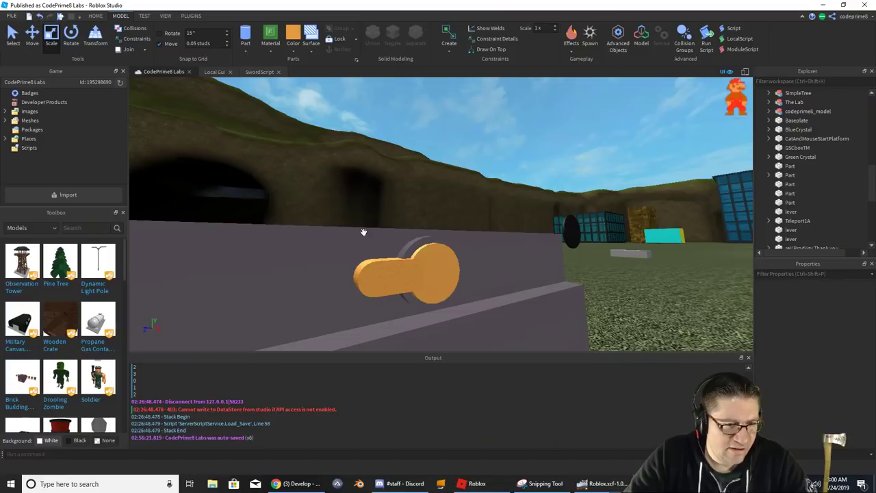
- Try to narrow the lever's connecting block by lowering its top face and raising its underside
{"action": "left_click", "coordinate": [404, 285]}
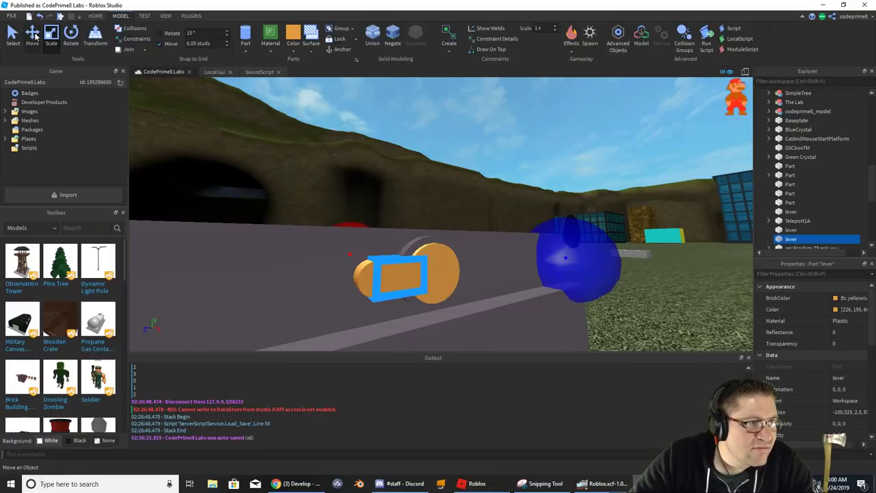
{"action": "key", "text": "ctrl+1"}
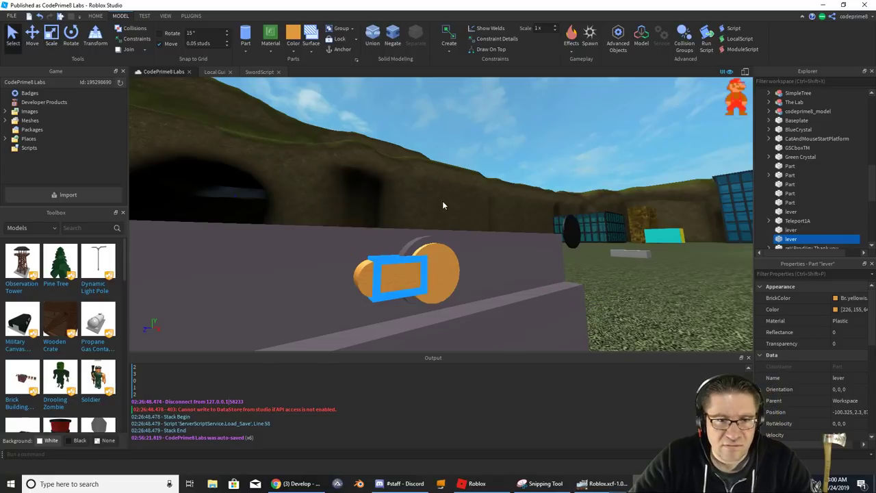
{"action": "scroll", "coordinate": [442, 198], "scroll_direction": "down", "scroll_amount": 5}
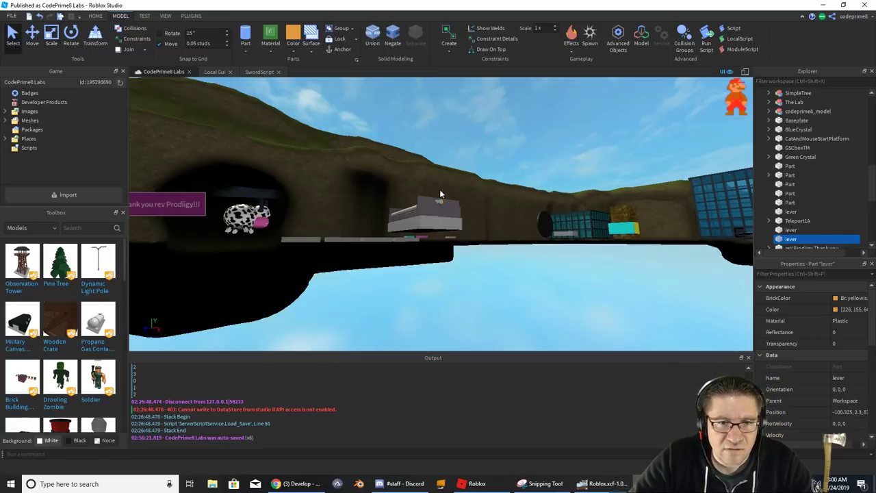
{"action": "key", "text": "e"}
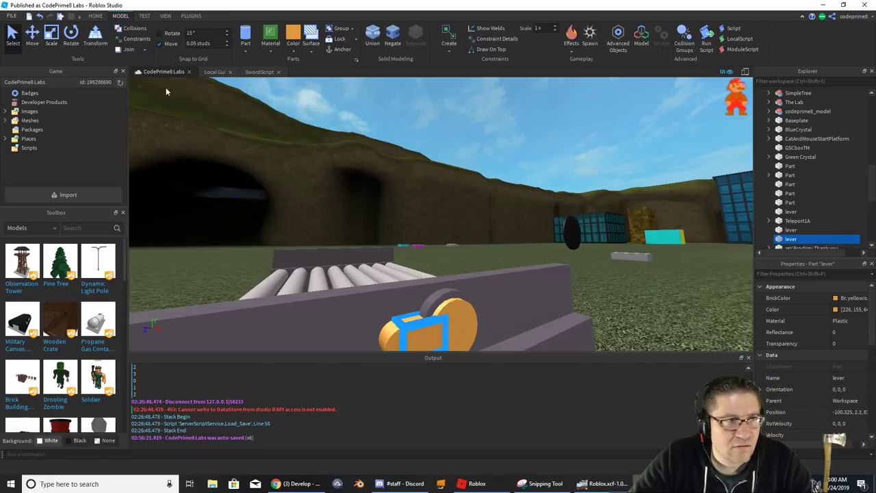
{"action": "left_click", "coordinate": [50, 35]}
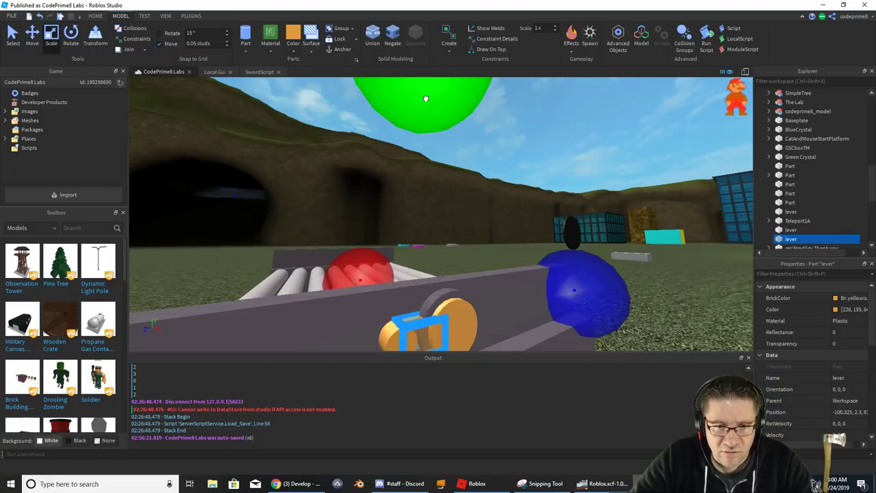
{"action": "left_click_drag", "start_coordinate": [425, 99], "coordinate": [427, 106]}
{"action": "right_click_drag", "start_coordinate": [436, 215], "coordinate": [434, 225]}
{"action": "key", "text": "q"}
{"action": "key", "text": "e"}
{"action": "left_click_drag", "start_coordinate": [338, 237], "coordinate": [340, 234]}
{"action": "key", "text": "e"}
{"action": "right_click_drag", "start_coordinate": [376, 185], "coordinate": [409, 186]}
{"action": "key", "text": "q"}
- Compare the narrowed lever arm with the lever in the Roblox game, and return to Roblox Studio
{"action": "left_click", "coordinate": [419, 138]}
{"action": "key", "text": "q"}
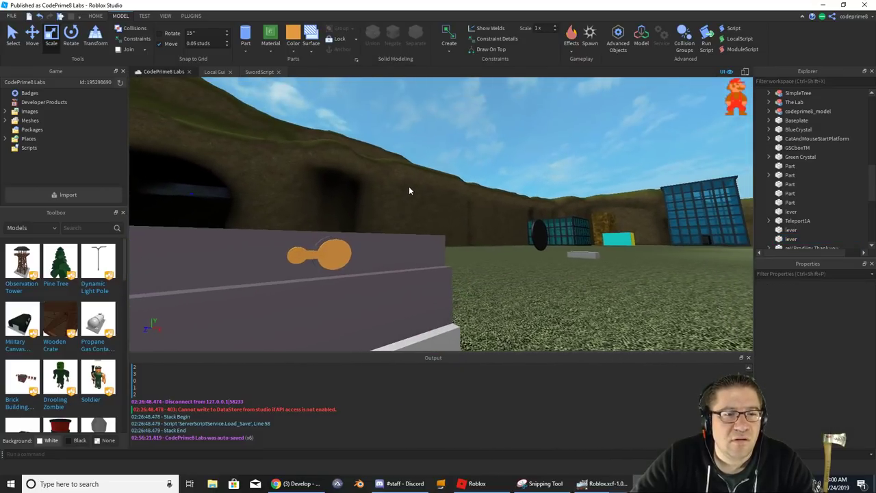
{"action": "key", "text": "alt+Tab"}
{"action": "key", "text": "alt+Tab"}
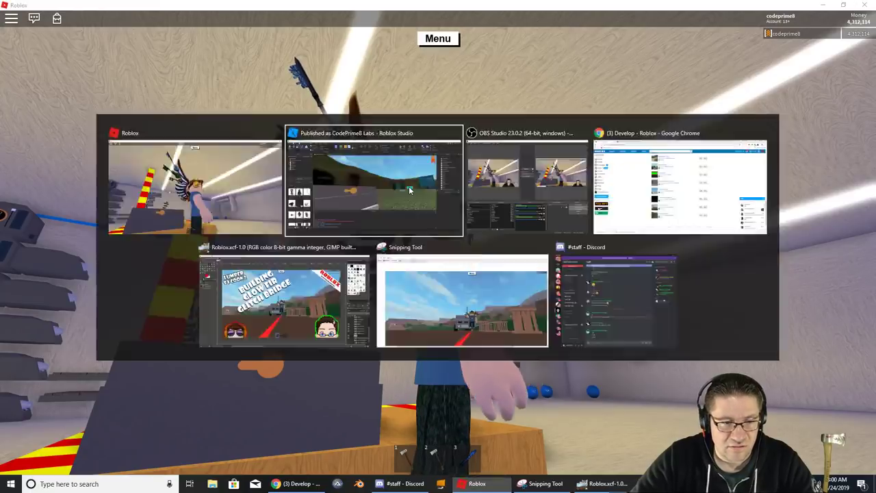
- Undo the height reduction of the lever's connecting block and set the move snap increment to 0.025 studs
{"action": "left_click", "coordinate": [312, 257]}
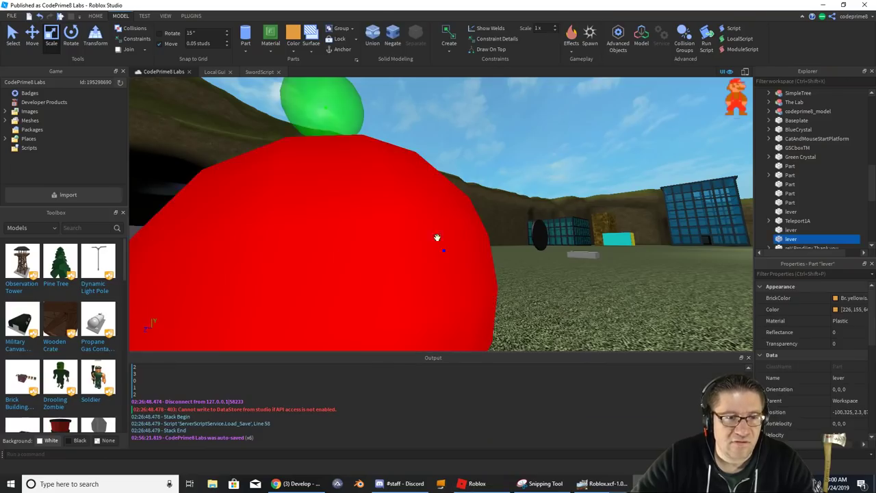
{"action": "right_click_drag", "start_coordinate": [499, 217], "coordinate": [499, 217]}
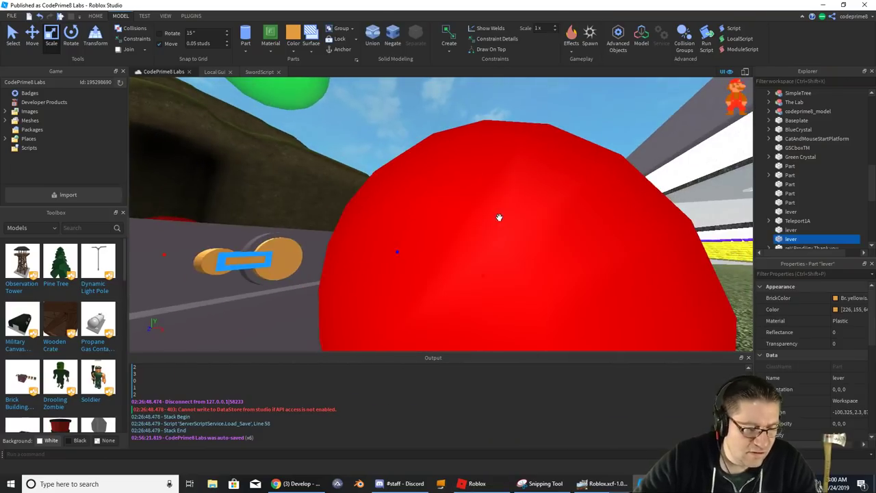
{"action": "key", "text": "ctrl+z"}
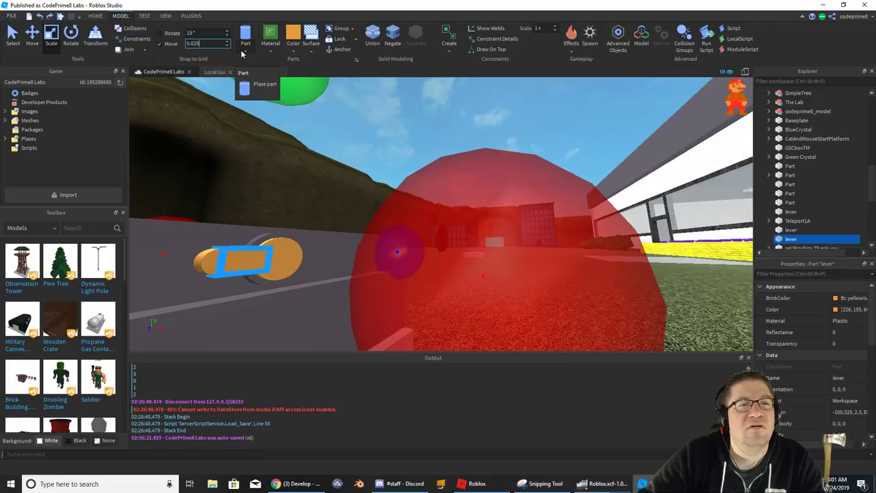
{"action": "type", "text": "5"}
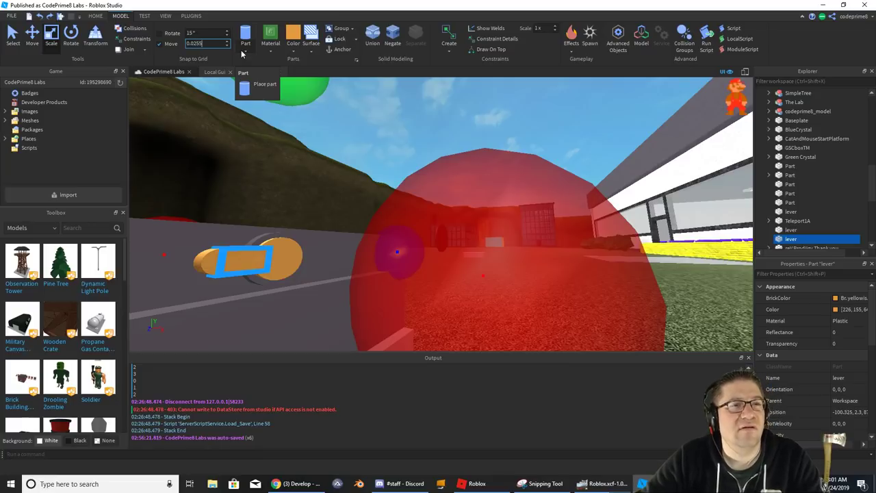
{"action": "key", "text": "Return"}
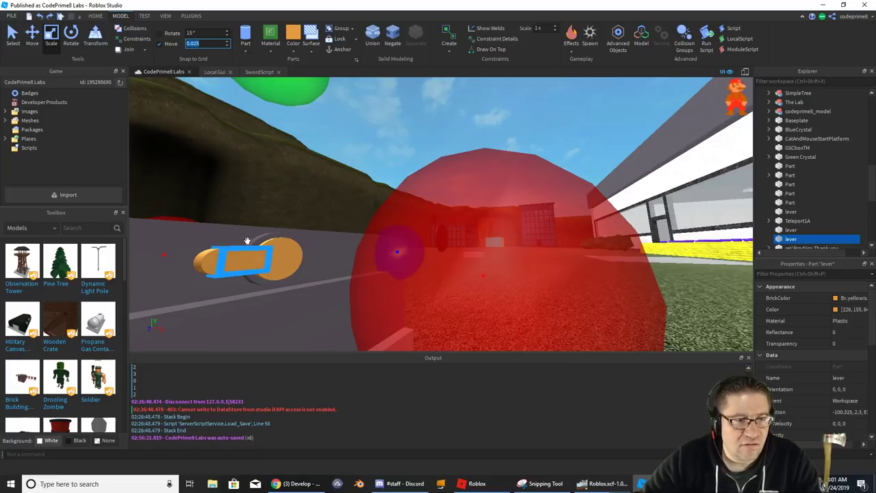
- Slim the lever's connecting block slightly by lowering its top face and raising its underside
{"action": "left_click_drag", "start_coordinate": [276, 94], "coordinate": [276, 99]}
{"action": "right_click_drag", "start_coordinate": [286, 254], "coordinate": [287, 255]}
{"action": "key", "text": "f"}
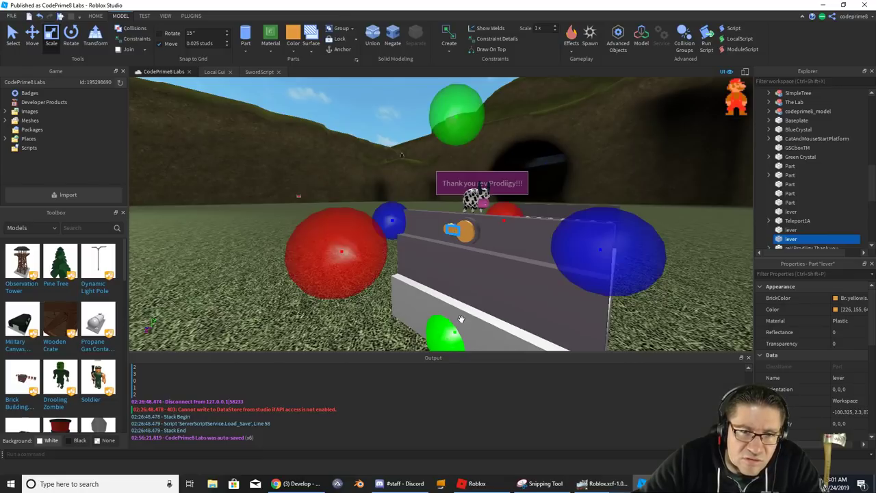
{"action": "key", "text": "w"}
{"action": "right_click_drag", "start_coordinate": [462, 316], "coordinate": [462, 315]}
{"action": "key", "text": "d"}
{"action": "left_click", "coordinate": [579, 210]}
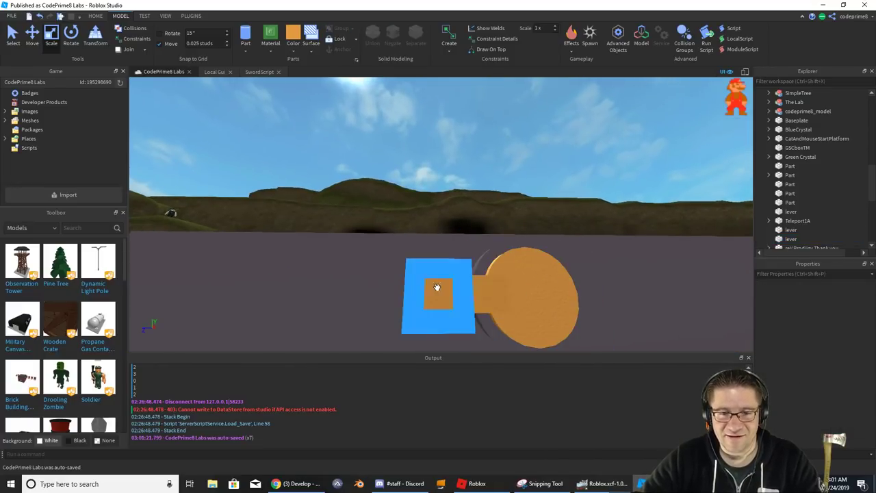
- Shrink the small cylinder at the lever's tip from above and below to match the slimmed connecting block
{"action": "left_click", "coordinate": [453, 307]}
{"action": "left_click_drag", "start_coordinate": [436, 80], "coordinate": [437, 89]}
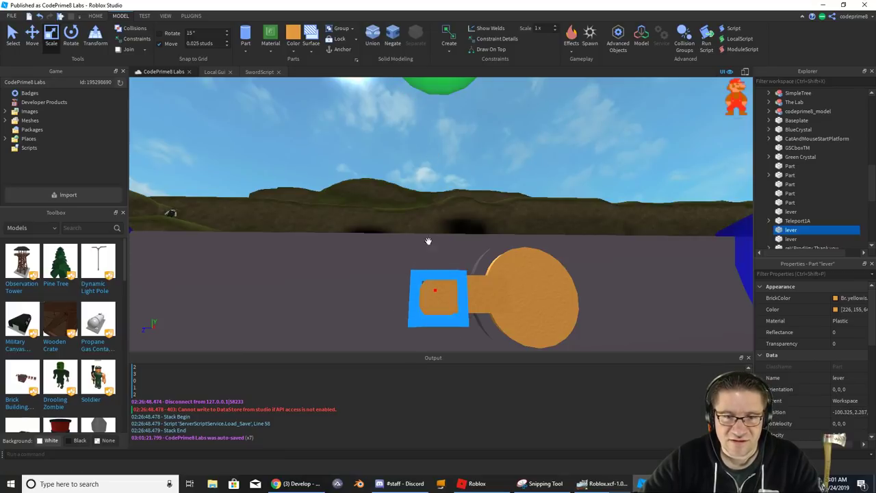
{"action": "right_click_drag", "start_coordinate": [428, 241], "coordinate": [500, 293]}
{"action": "left_click_drag", "start_coordinate": [431, 274], "coordinate": [431, 273]}
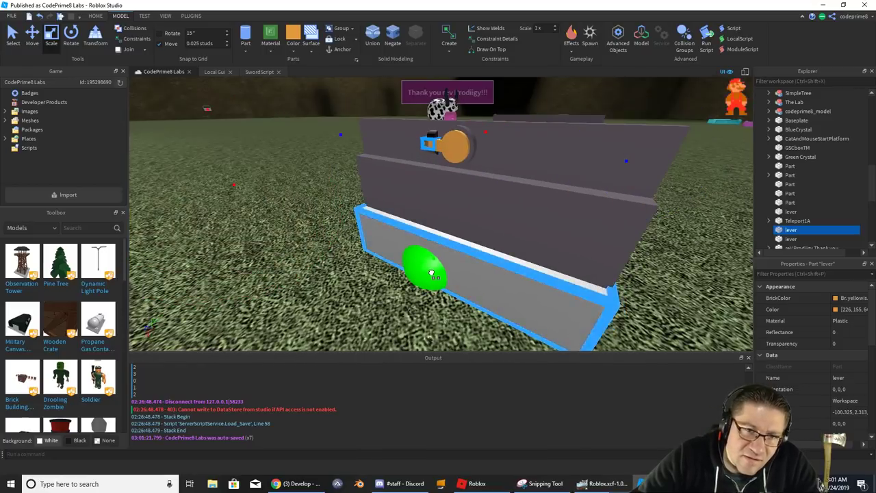
{"action": "right_click_drag", "start_coordinate": [442, 223], "coordinate": [443, 223]}
{"action": "key", "text": "w"}
{"action": "key", "text": "e"}
{"action": "left_click", "coordinate": [442, 223]}
{"action": "left_click", "coordinate": [625, 180]}
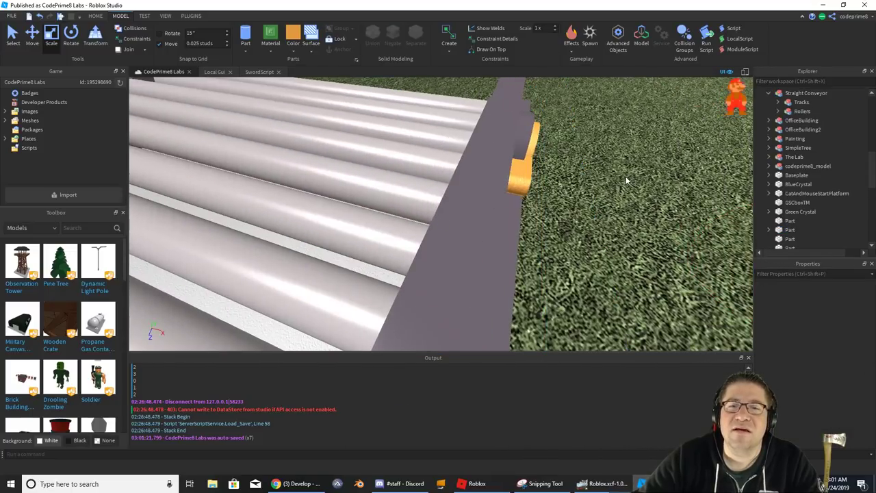
- Adjust the height of the small cylinder at the lever's tip so it lines up with the connecting block
{"action": "key", "text": "d"}
{"action": "key", "text": "q"}
{"action": "right_click_drag", "start_coordinate": [591, 201], "coordinate": [591, 201]}
{"action": "left_click", "coordinate": [419, 140]}
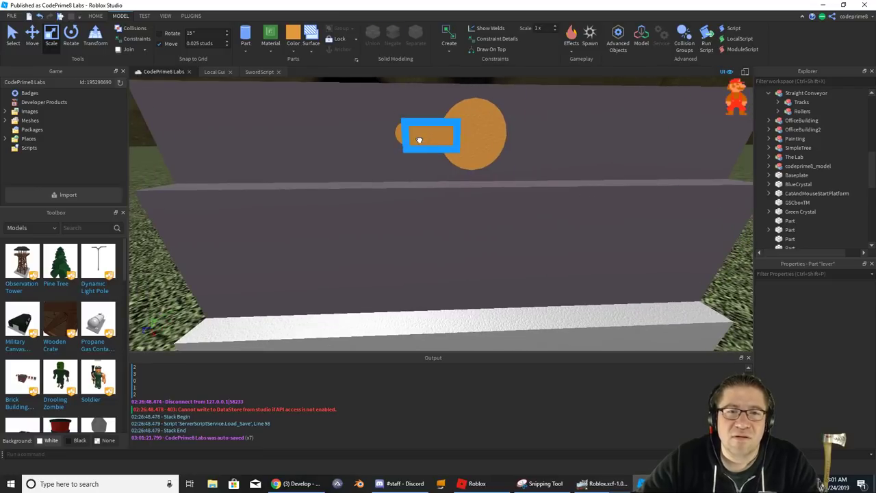
{"action": "left_click", "coordinate": [398, 133]}
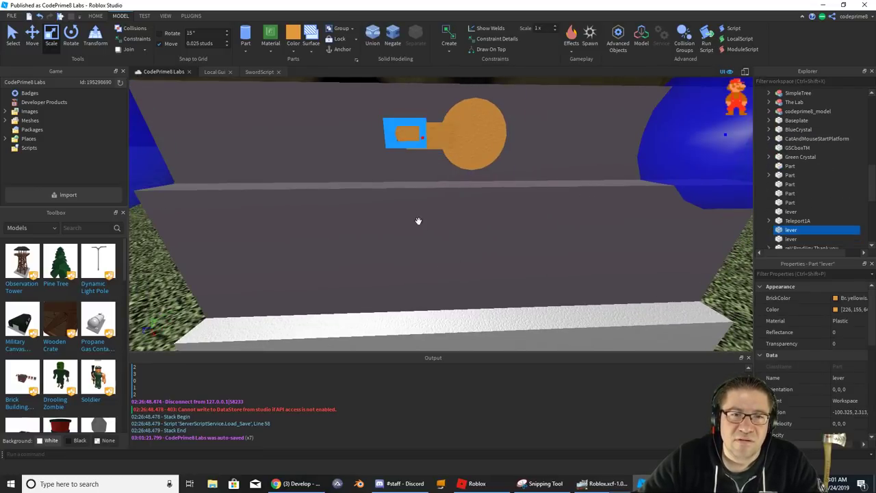
{"action": "right_click_drag", "start_coordinate": [426, 246], "coordinate": [421, 253]}
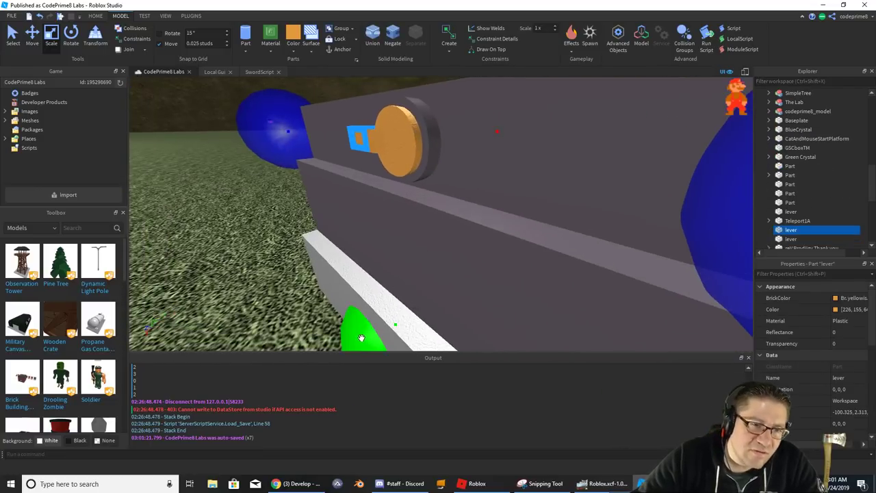
{"action": "left_click", "coordinate": [274, 244]}
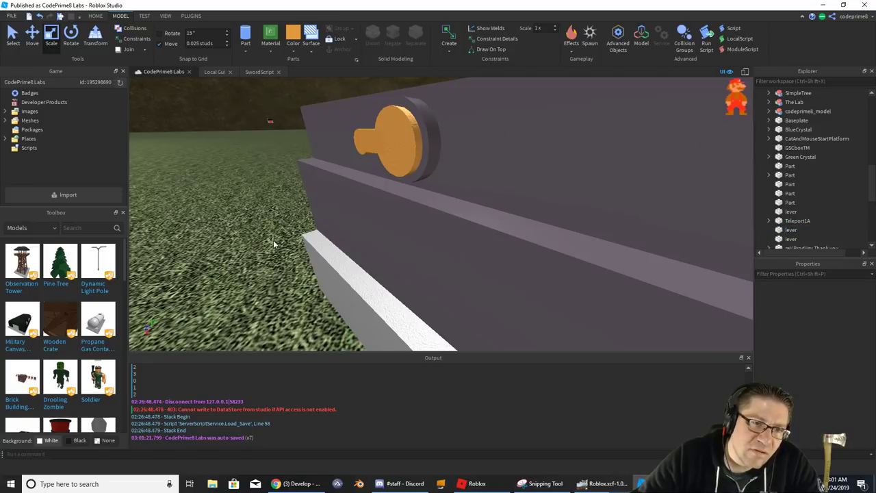
{"action": "left_click", "coordinate": [356, 333]}
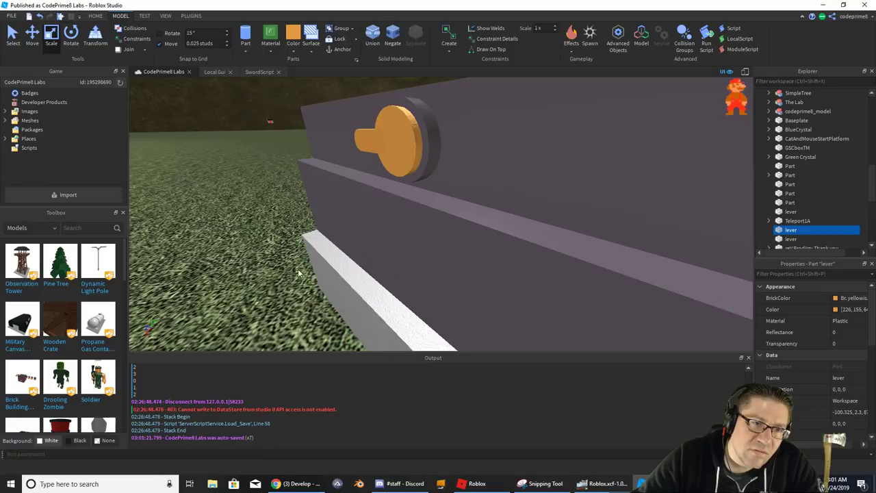
{"action": "left_click", "coordinate": [267, 242]}
- Compare the slimmed lever with the machine's lever in the Roblox game, and return to Roblox Studio
{"action": "right_click_drag", "start_coordinate": [268, 242], "coordinate": [266, 239]}
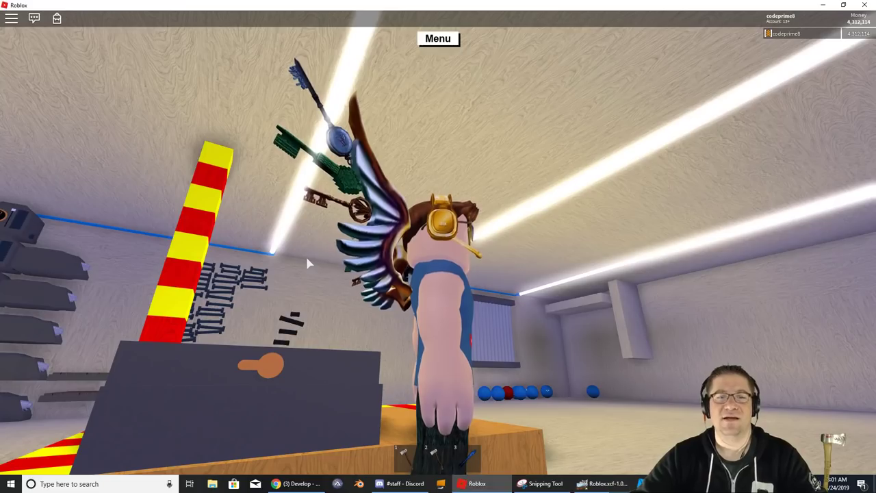
{"action": "right_click_drag", "start_coordinate": [308, 264], "coordinate": [308, 264]}
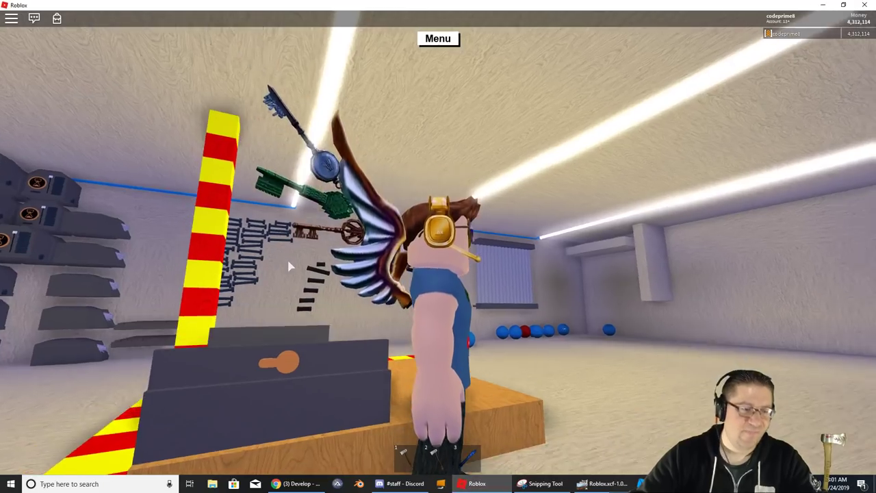
{"action": "right_click_drag", "start_coordinate": [288, 265], "coordinate": [288, 265]}
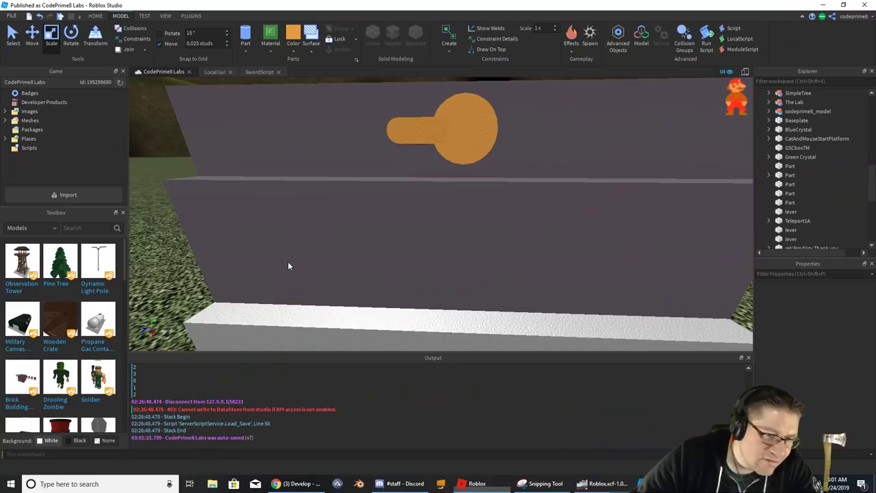
{"action": "right_click_drag", "start_coordinate": [288, 262], "coordinate": [288, 263]}
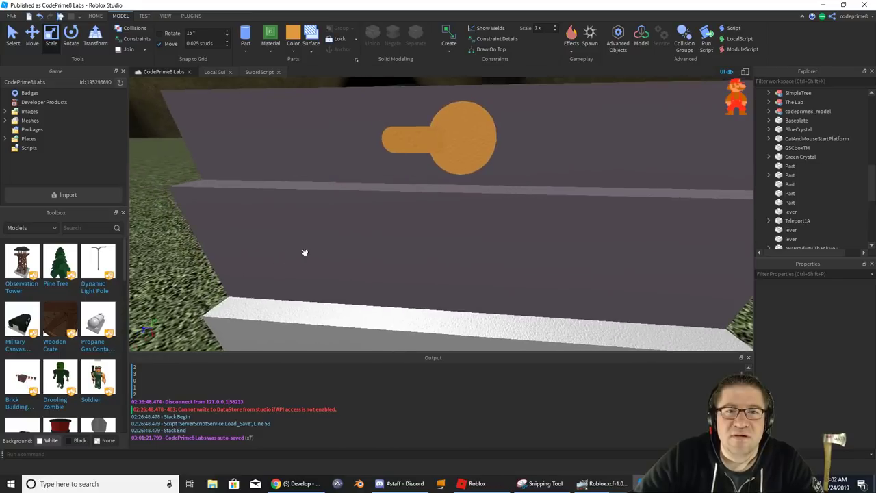
- Thin the lever's tip cylinder and connecting block slightly from their wall-facing side so both have the same depth
{"action": "left_click", "coordinate": [428, 139]}
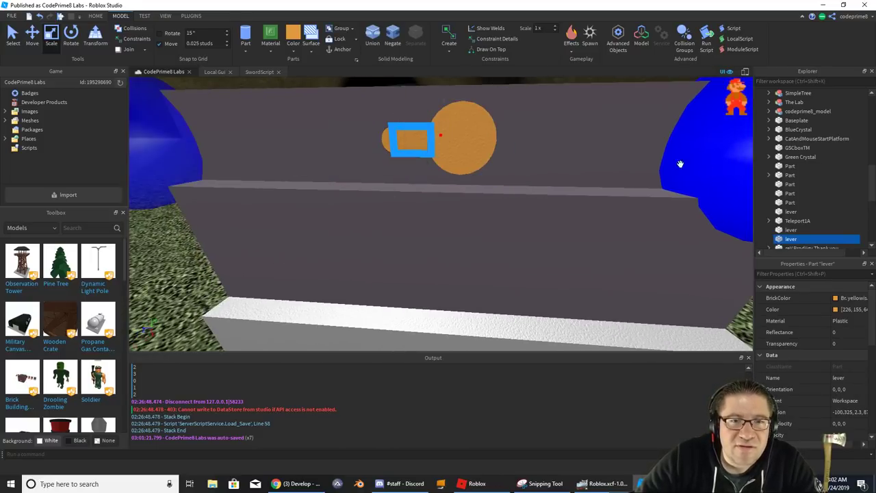
{"action": "left_click", "coordinate": [285, 265]}
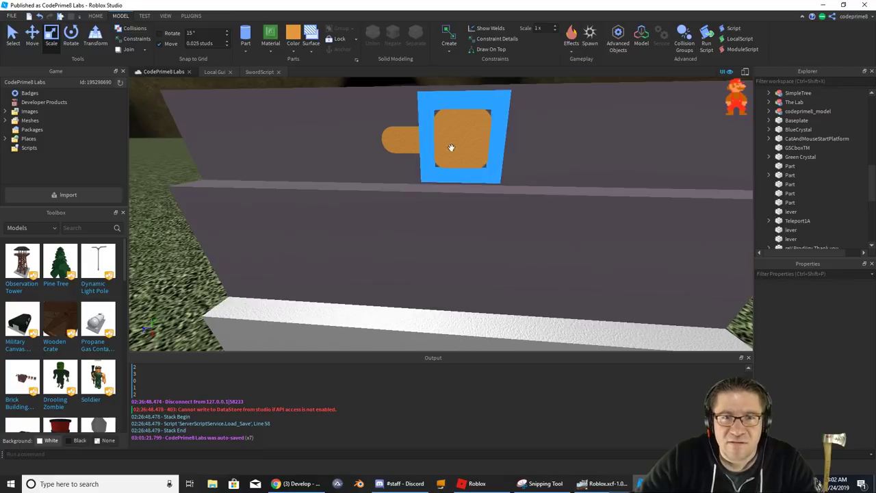
{"action": "right_click_drag", "start_coordinate": [193, 299], "coordinate": [193, 298]}
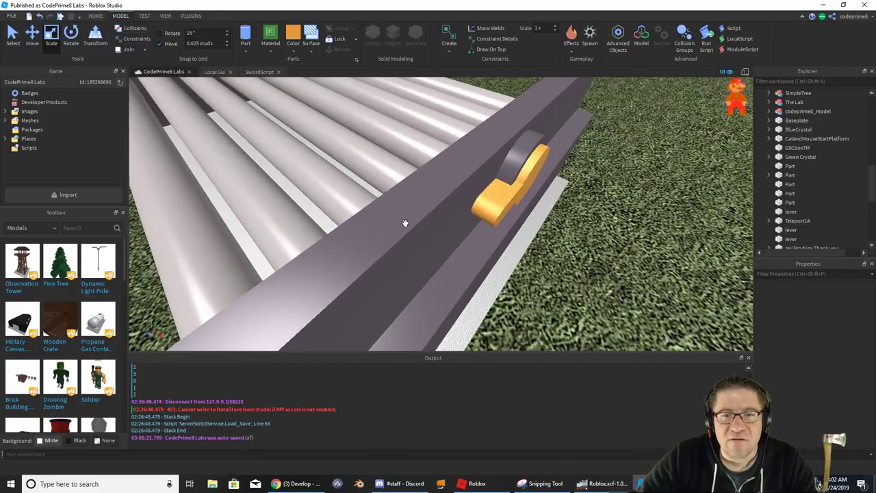
{"action": "left_click", "coordinate": [489, 213]}
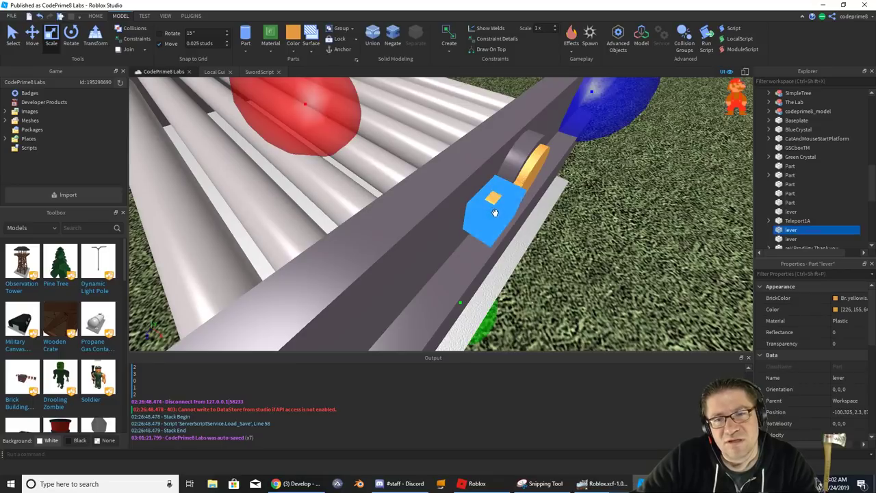
{"action": "left_click_drag", "start_coordinate": [316, 126], "coordinate": [325, 131]}
{"action": "left_click", "coordinate": [494, 189]}
{"action": "left_click", "coordinate": [524, 146]}
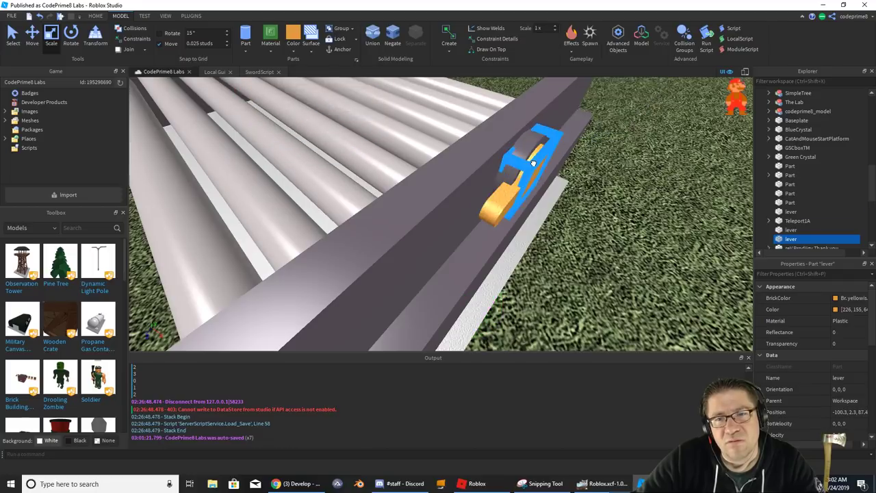
{"action": "left_click", "coordinate": [603, 227]}
- Choose the Smooth, No Outline surface type and examine the lever and the whole conveyor from several sides
{"action": "right_click_drag", "start_coordinate": [598, 232], "coordinate": [597, 231]}
{"action": "key", "text": "a"}
{"action": "key", "text": "w"}
{"action": "key", "text": "d"}
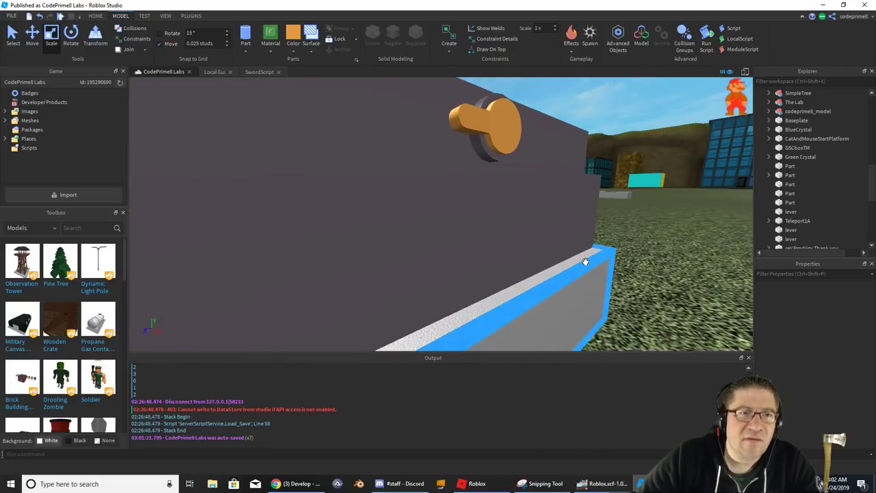
{"action": "left_click", "coordinate": [310, 34]}
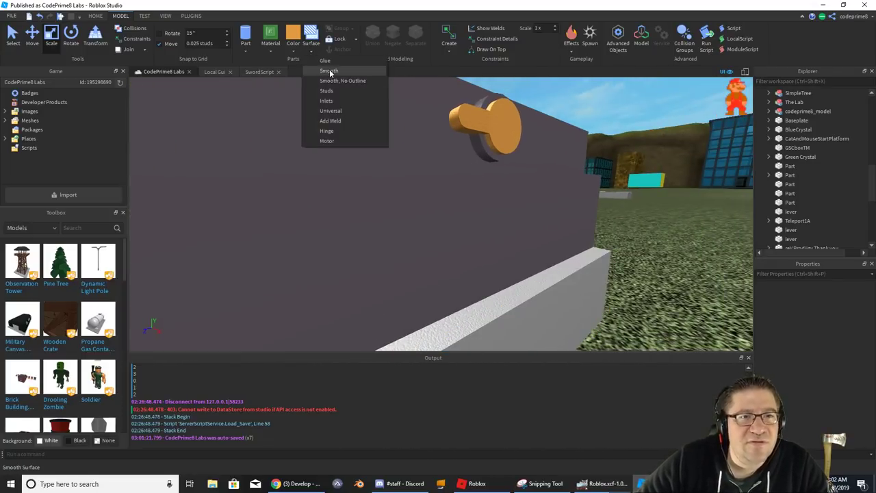
{"action": "left_click", "coordinate": [348, 81]}
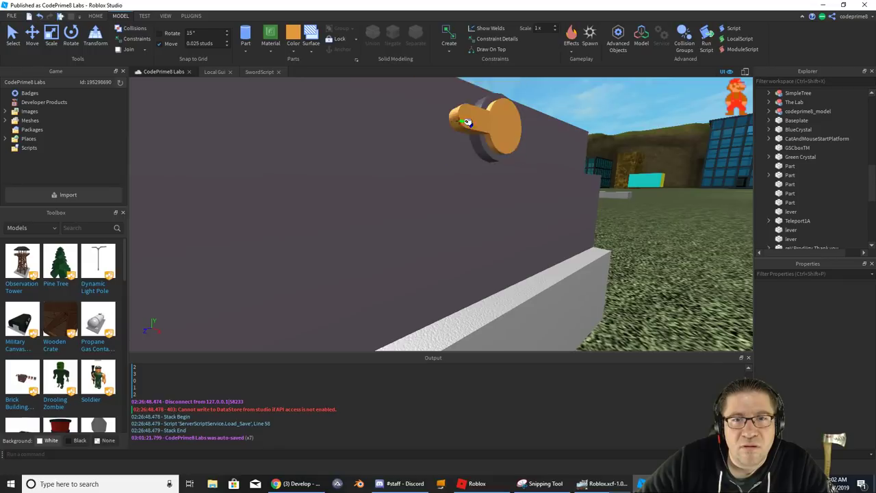
{"action": "right_click_drag", "start_coordinate": [492, 135], "coordinate": [494, 137]}
{"action": "scroll", "coordinate": [493, 137], "scroll_direction": "down", "scroll_amount": 2}
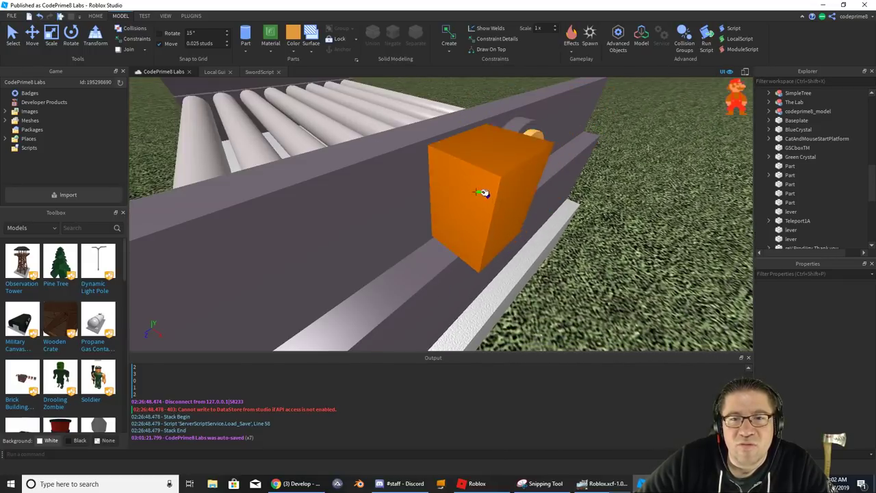
{"action": "right_click_drag", "start_coordinate": [544, 166], "coordinate": [531, 156]}
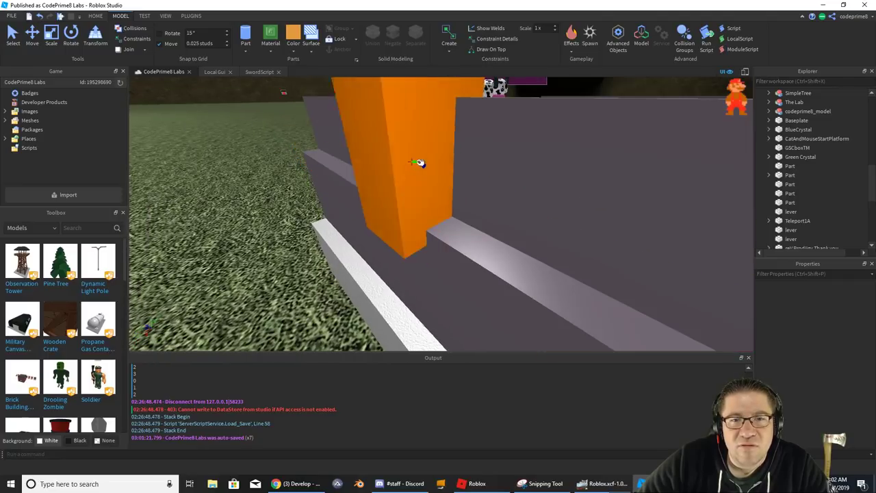
{"action": "right_click_drag", "start_coordinate": [394, 149], "coordinate": [416, 147]}
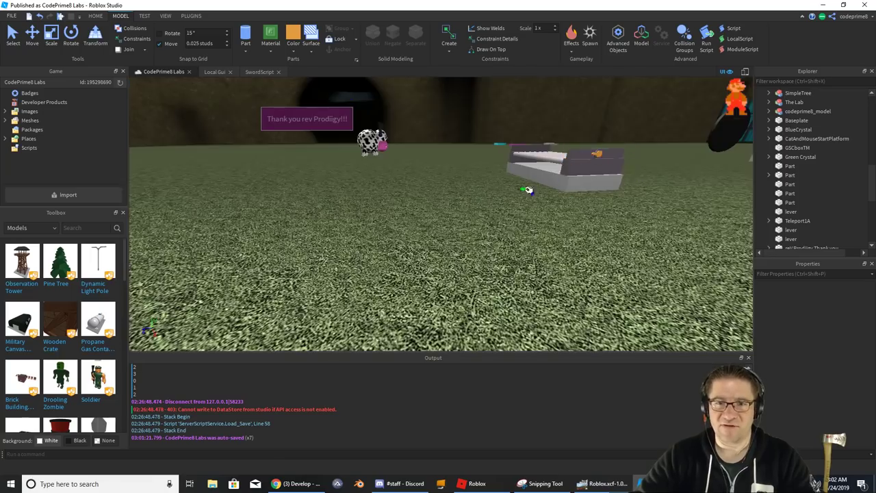
{"action": "key", "text": "w"}
{"action": "right_click_drag", "start_coordinate": [503, 191], "coordinate": [501, 190]}
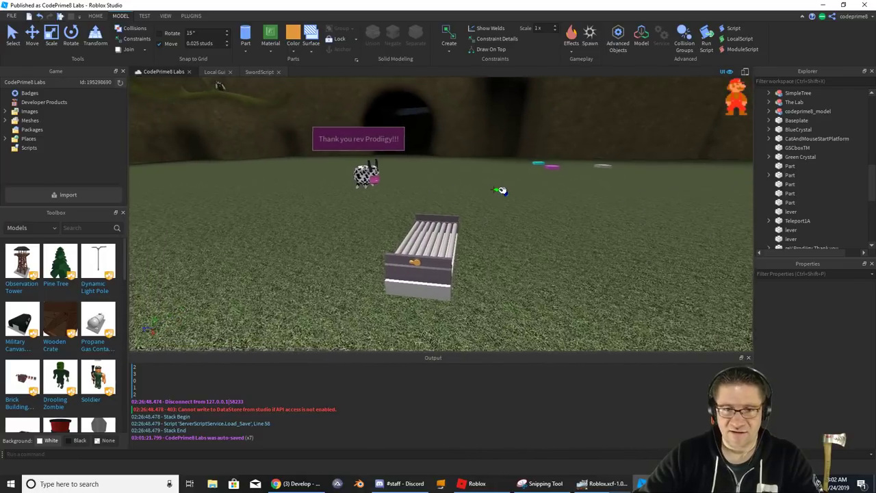
{"action": "scroll", "coordinate": [470, 191], "scroll_direction": "up", "scroll_amount": 2}
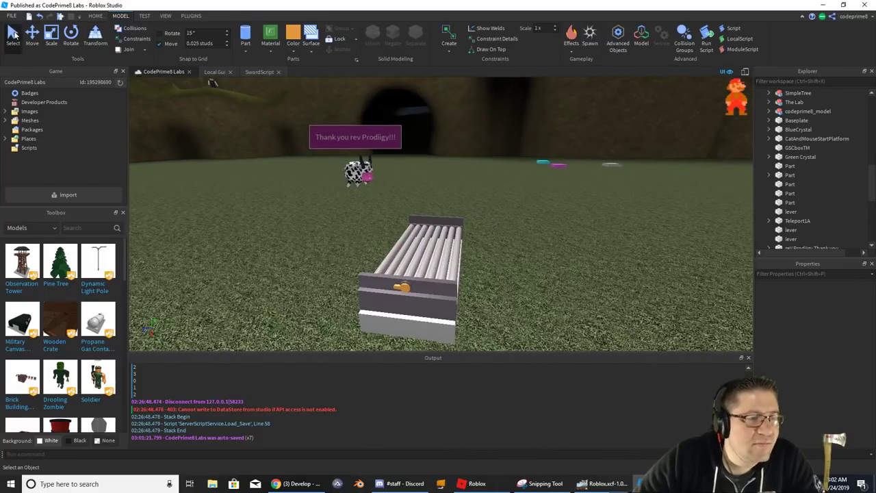
- Select the lever's round pivot, connecting block and tip cylinder together with the dark disc behind the pivot
{"action": "right_click_drag", "start_coordinate": [402, 331], "coordinate": [402, 331]}
{"action": "left_click", "coordinate": [453, 282]}
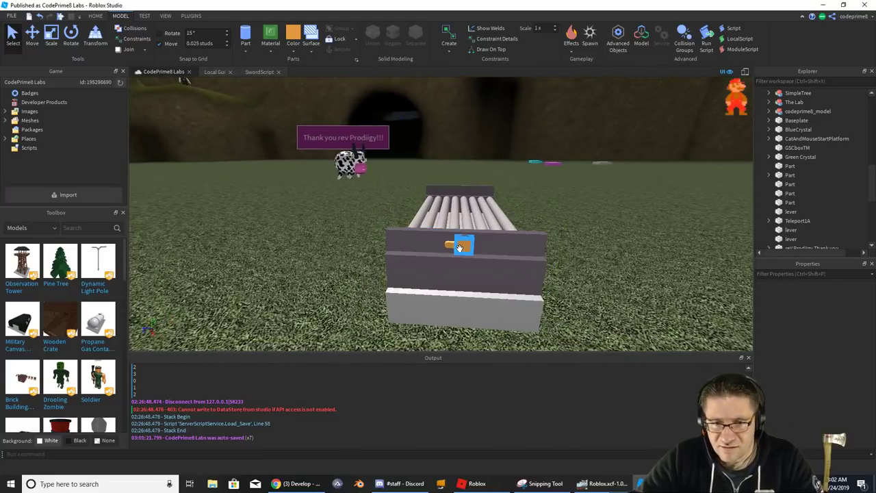
{"action": "left_click", "coordinate": [460, 247]}
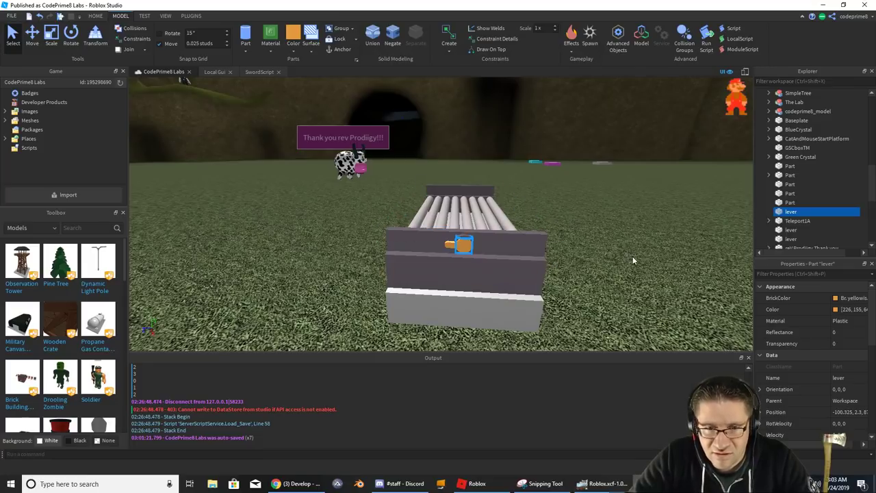
{"action": "right_click_drag", "start_coordinate": [633, 257], "coordinate": [632, 257]}
{"action": "key", "text": "w"}
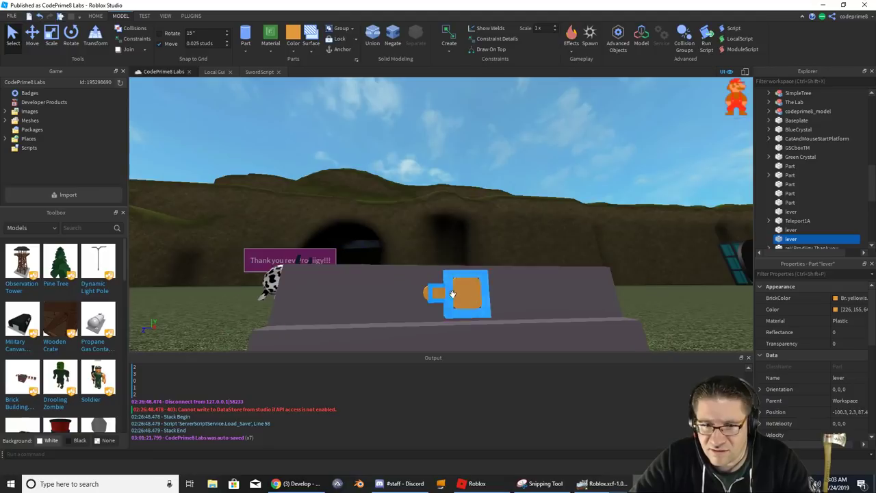
{"action": "left_click", "coordinate": [427, 293]}
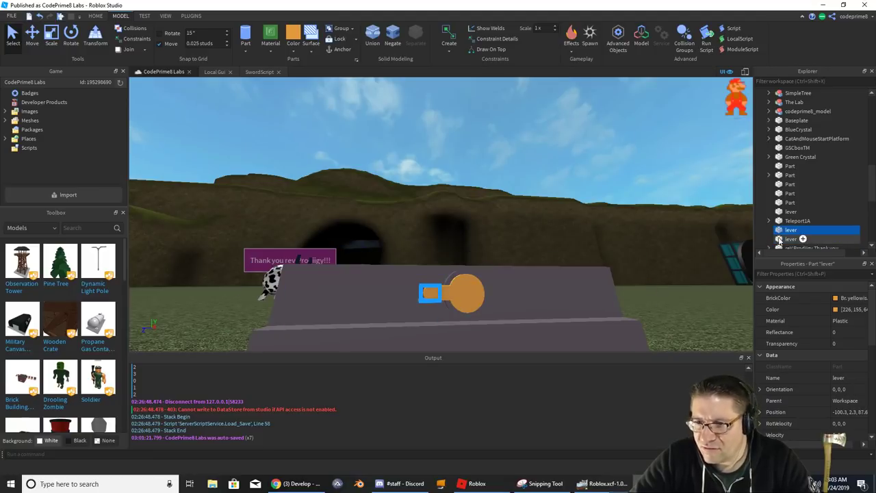
{"action": "left_click", "coordinate": [464, 293], "text": "ctrl"}
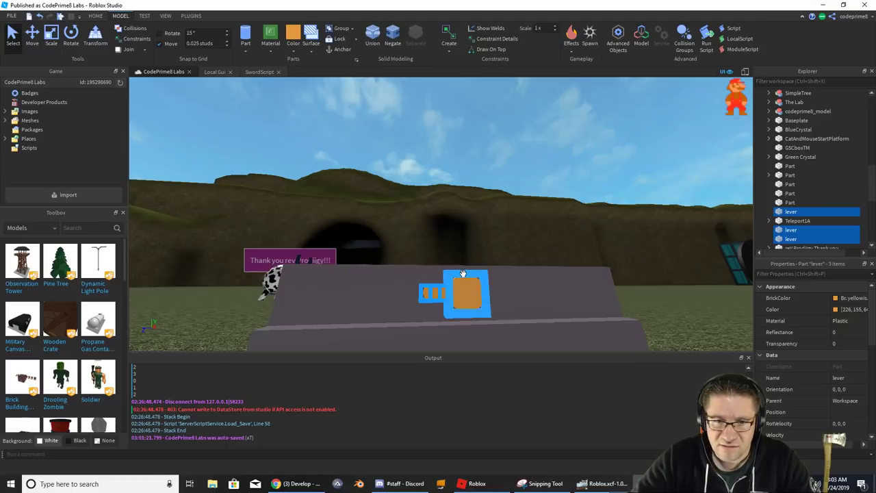
{"action": "left_click", "coordinate": [479, 315], "text": "ctrl"}
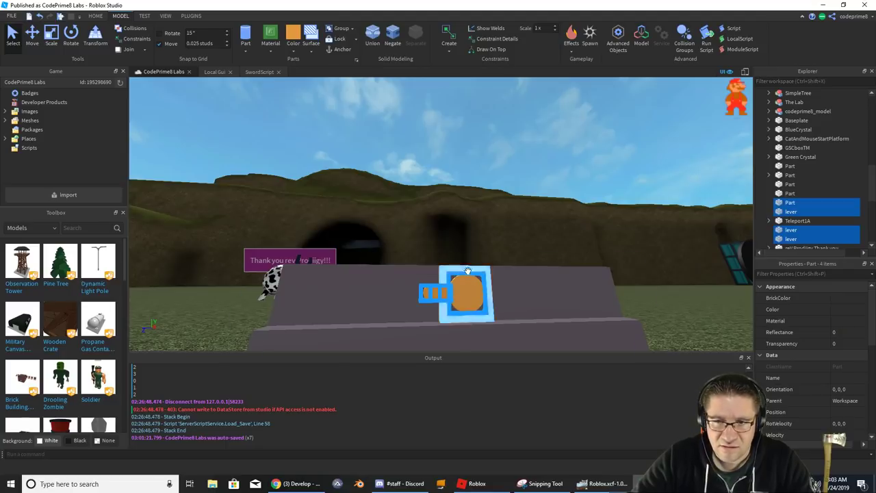
- Try to transfer the four selected lever parts into the Straight Conveyor model by cutting and pasting, and undo both operations
{"action": "right_click", "coordinate": [790, 206]}
{"action": "left_click", "coordinate": [788, 209]}
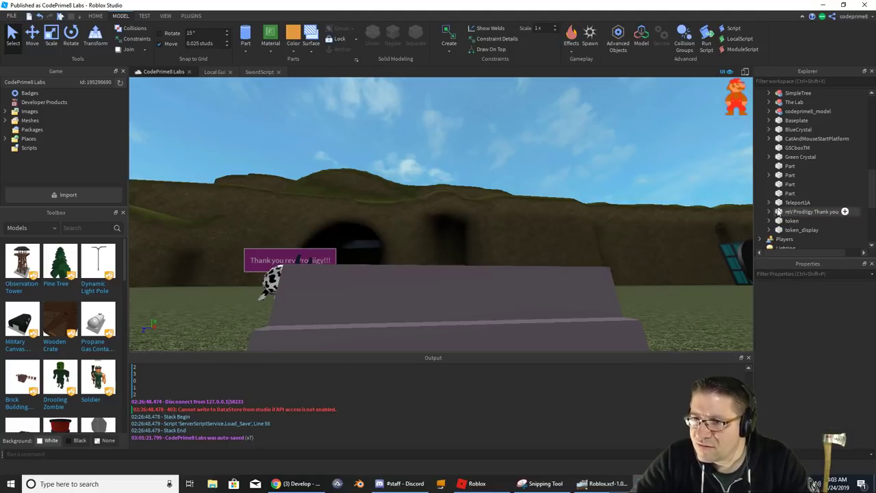
{"action": "left_click", "coordinate": [577, 304]}
{"action": "right_click", "coordinate": [799, 95]}
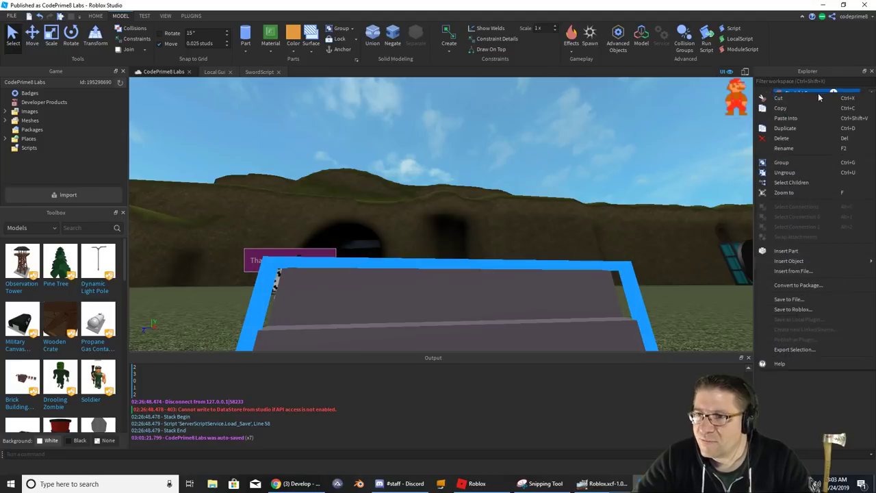
{"action": "left_click", "coordinate": [798, 117]}
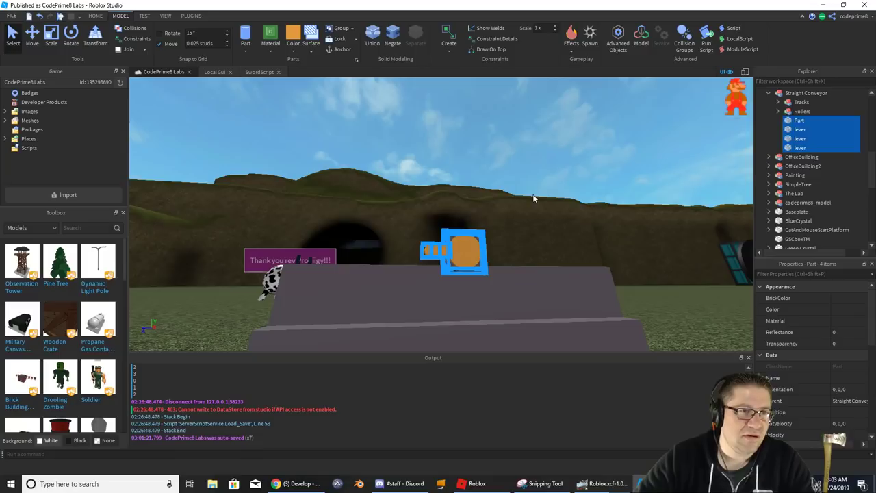
{"action": "key", "text": "ctrl+z"}
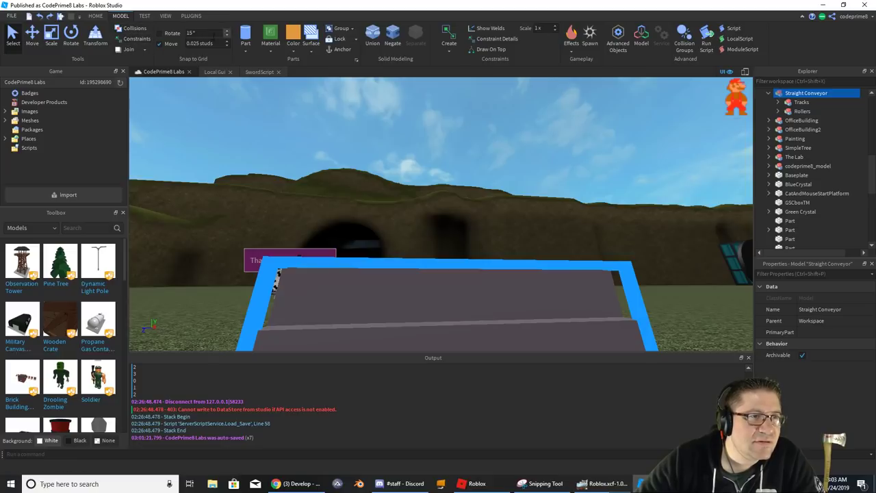
{"action": "key", "text": "ctrl+y"}
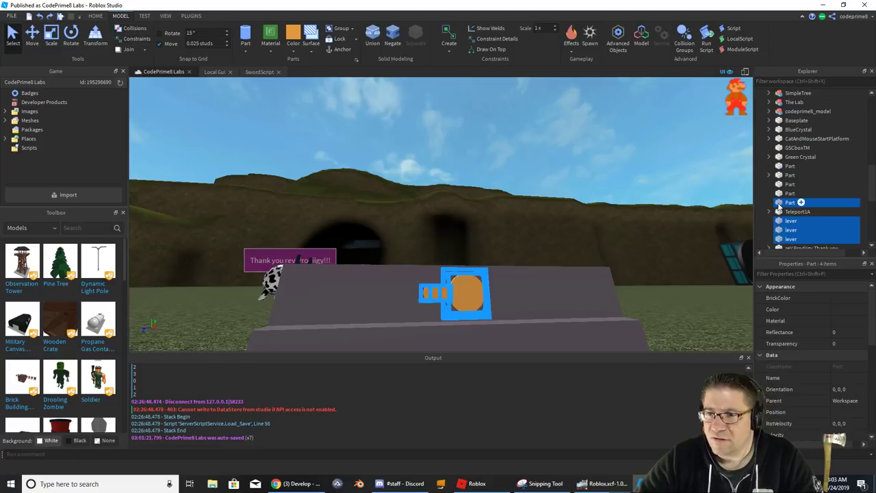
- Move the dark disc and the three lever parts into the Straight Conveyor model and rename the disc leverbase
{"action": "mouse_move", "coordinate": [789, 204]}
{"action": "left_mouse_down"}
{"action": "mouse_move", "coordinate": [798, 96]}
{"action": "mouse_move", "coordinate": [786, 220]}
{"action": "left_mouse_up"}
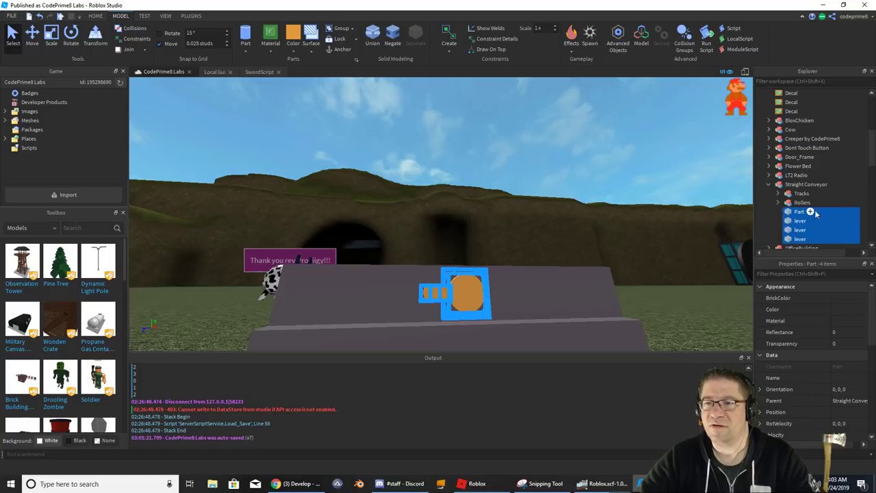
{"action": "left_click", "coordinate": [821, 184]}
{"action": "right_click", "coordinate": [824, 183]}
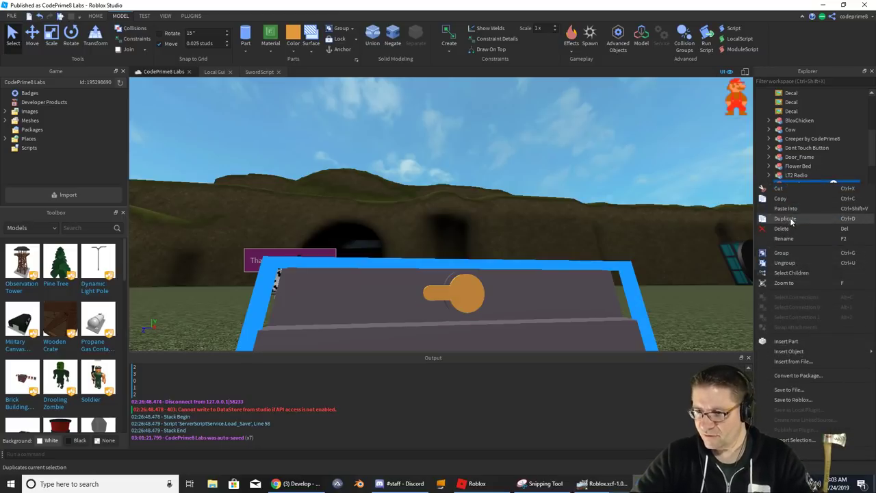
{"action": "left_click", "coordinate": [793, 158]}
{"action": "left_click", "coordinate": [795, 213]}
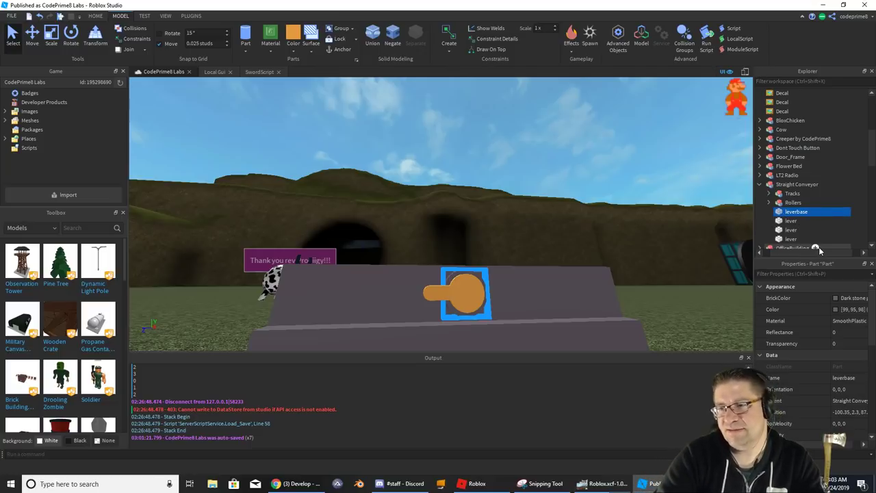
- Group leverbase and the three lever parts into a model named Lever inside Straight Conveyor
{"action": "left_click", "coordinate": [802, 238], "text": "shift"}
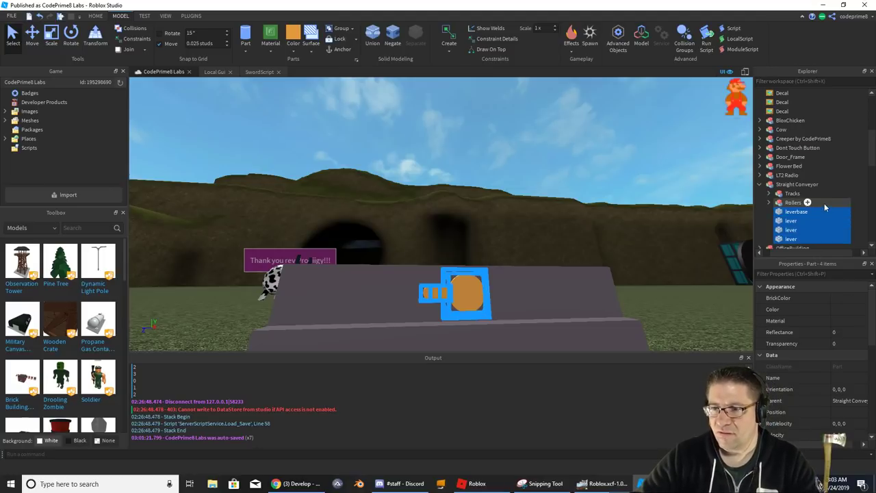
{"action": "key", "text": "ctrl+g"}
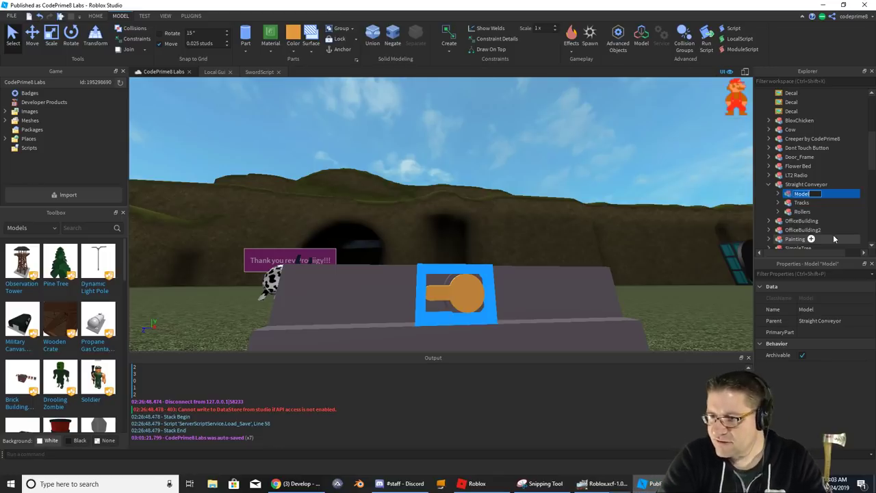
{"action": "type", "text": "Lever"}
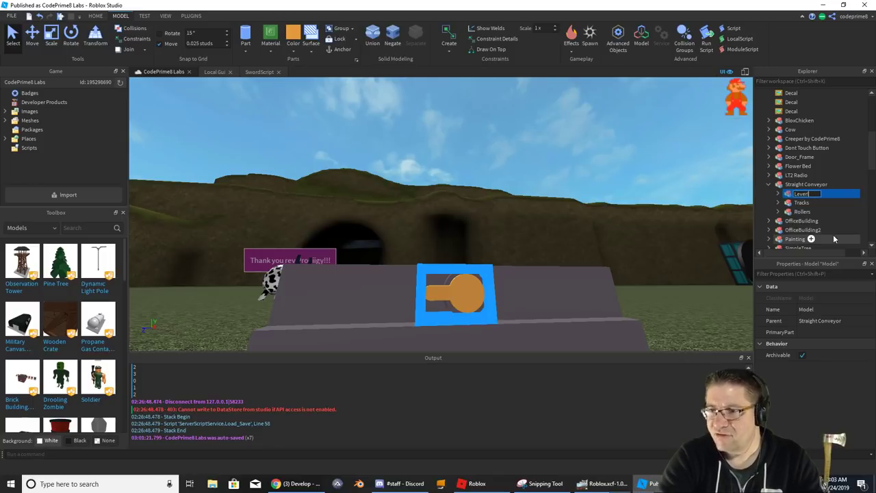
{"action": "key", "text": "Return"}
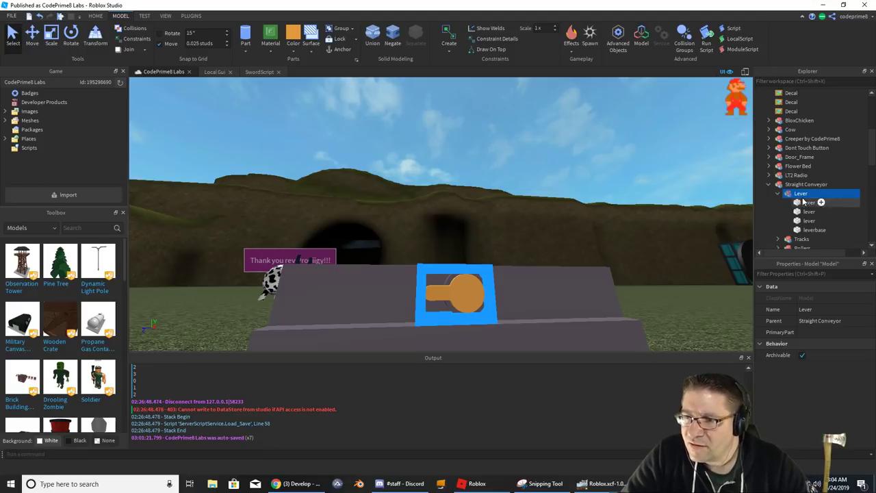
- Select all children of the Lever model and anchor them
{"action": "right_click", "coordinate": [801, 196]}
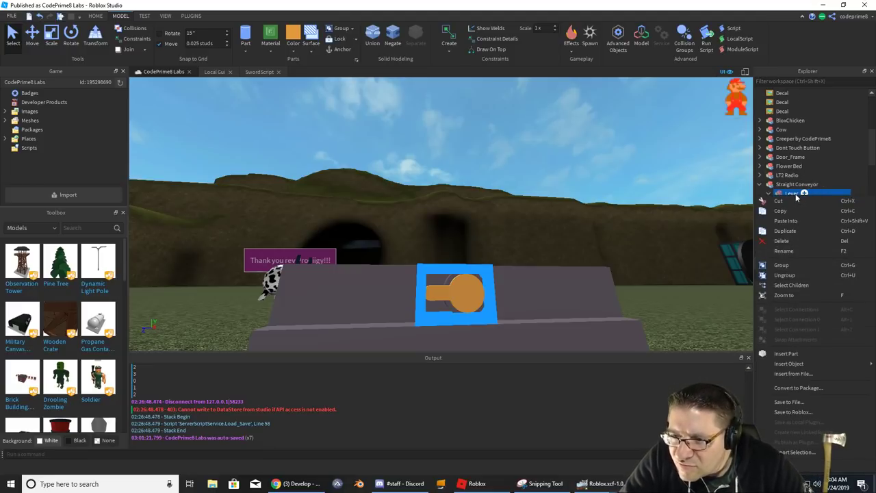
{"action": "left_click", "coordinate": [791, 285]}
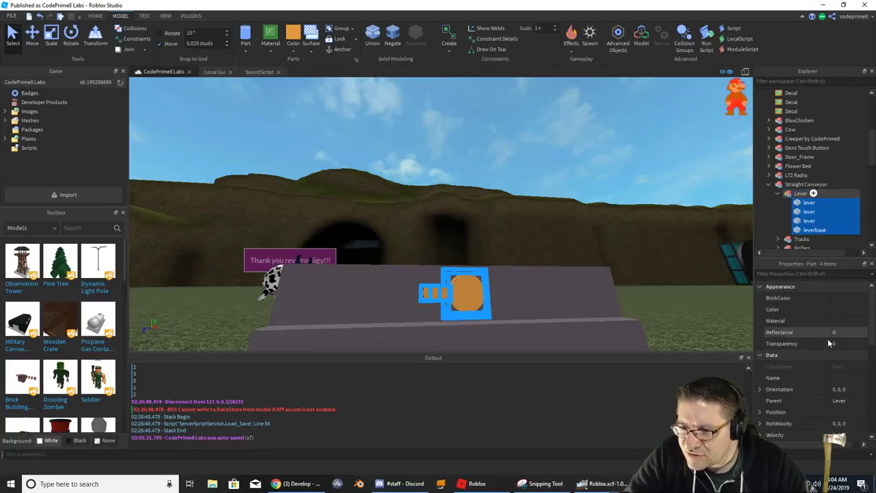
{"action": "scroll", "coordinate": [843, 356], "scroll_direction": "down", "scroll_amount": 3}
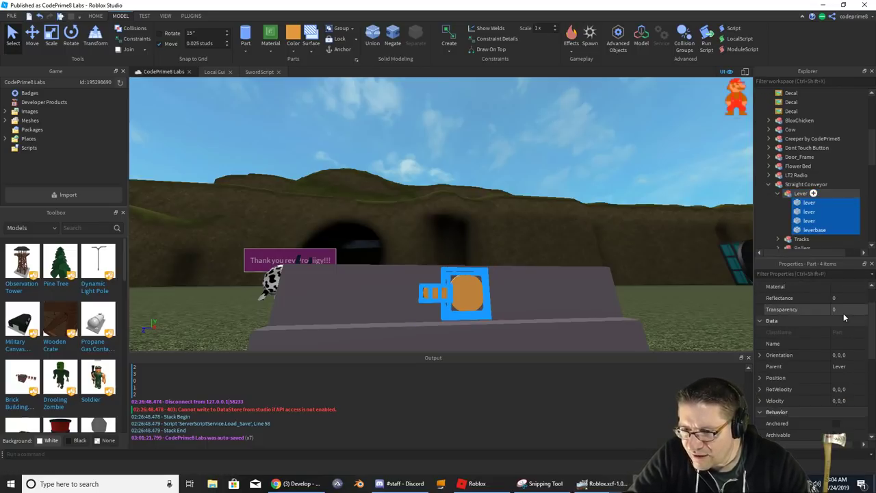
{"action": "left_click", "coordinate": [836, 389]}
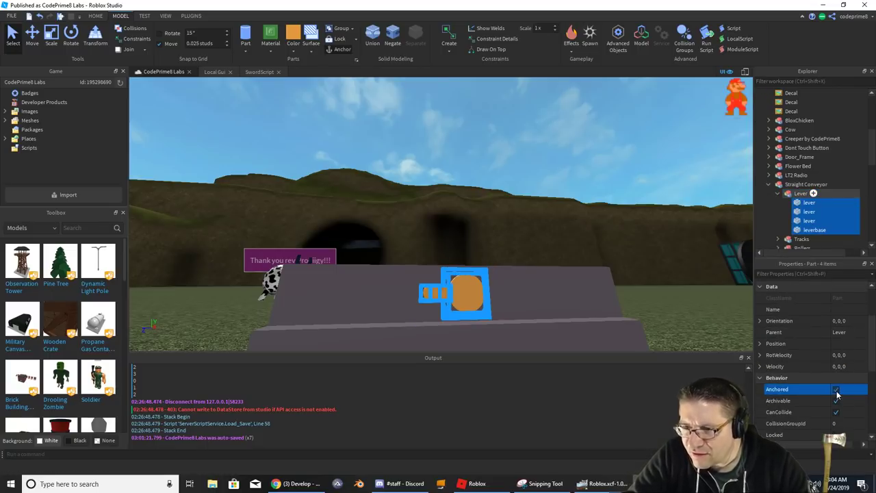
- Select all children of the Tracks model and check whether they are anchored
{"action": "left_click", "coordinate": [778, 194]}
{"action": "left_click", "coordinate": [800, 203]}
{"action": "right_click", "coordinate": [801, 203]}
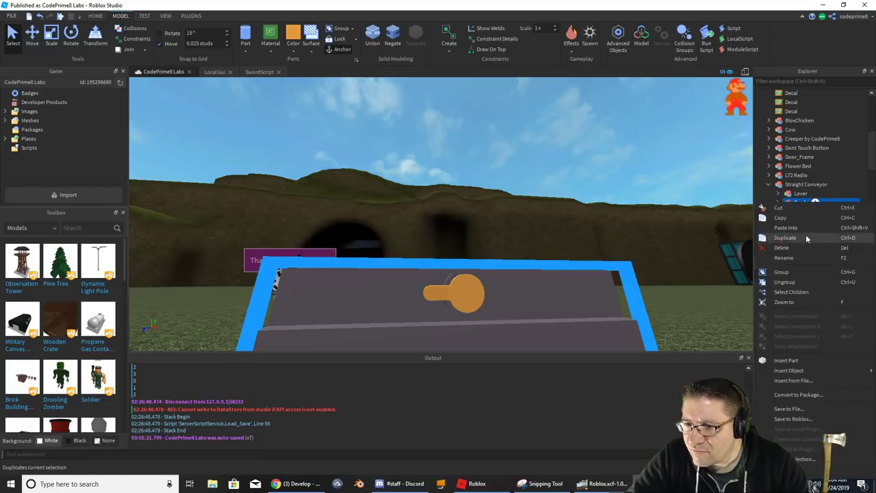
{"action": "left_click", "coordinate": [803, 291]}
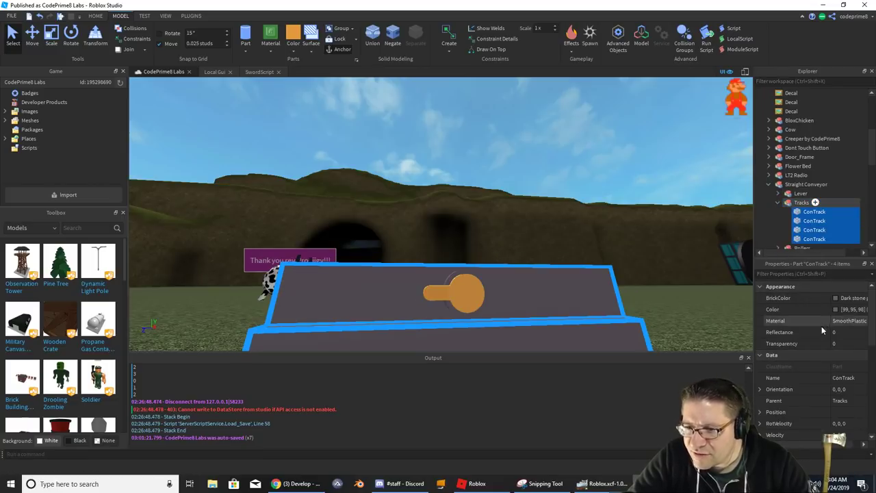
{"action": "scroll", "coordinate": [827, 328], "scroll_direction": "down", "scroll_amount": 2}
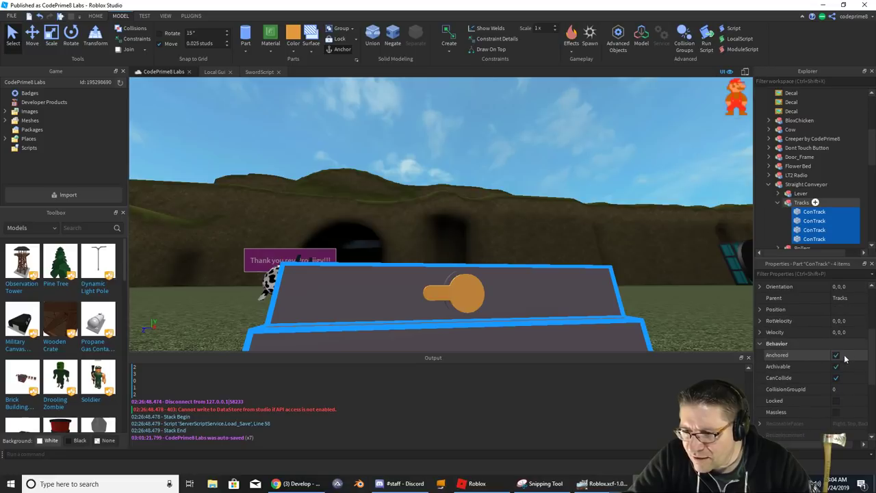
{"action": "scroll", "coordinate": [793, 219], "scroll_direction": "down", "scroll_amount": 1}
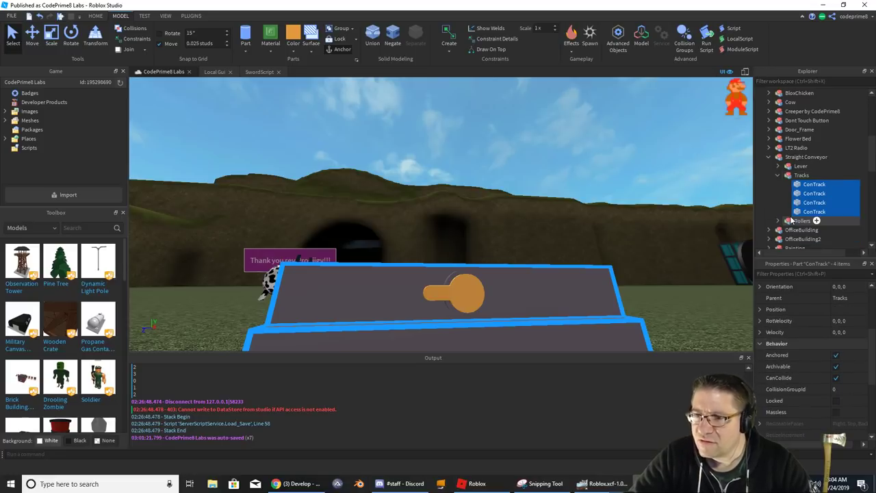
- Select all children of the Rollers model, anchor them, and clear the selection
{"action": "left_click", "coordinate": [789, 221]}
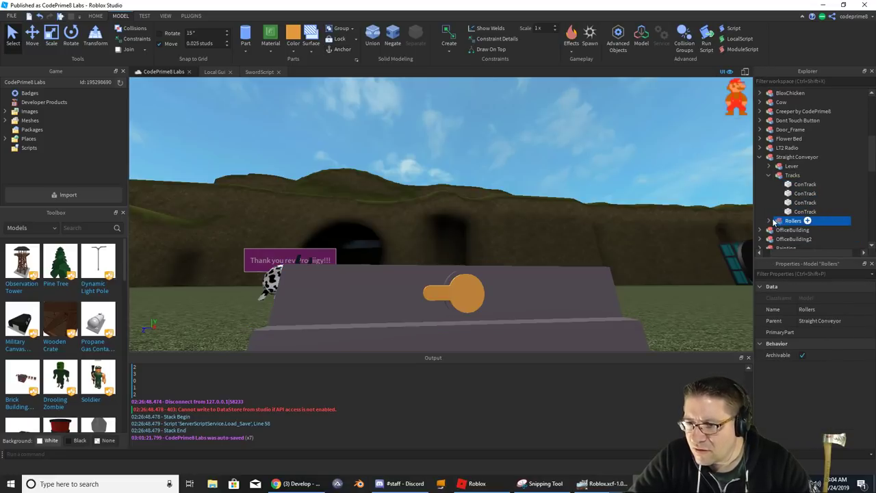
{"action": "right_click", "coordinate": [791, 222]}
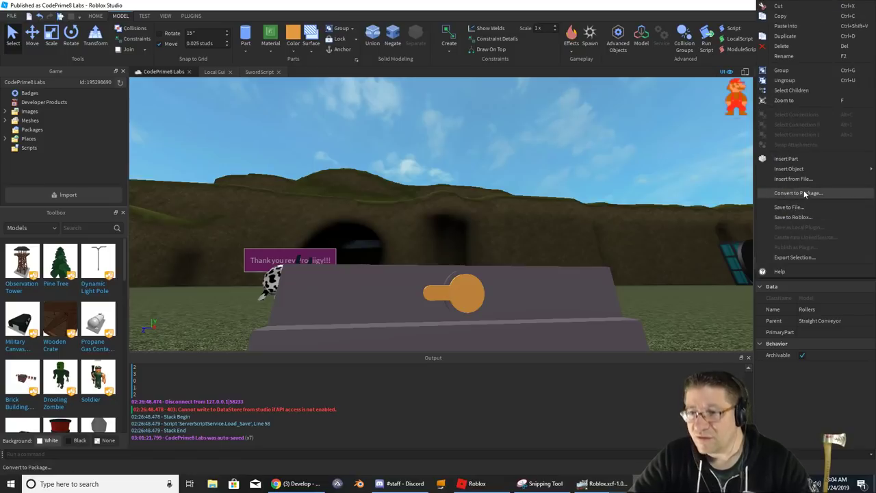
{"action": "left_click", "coordinate": [793, 90]}
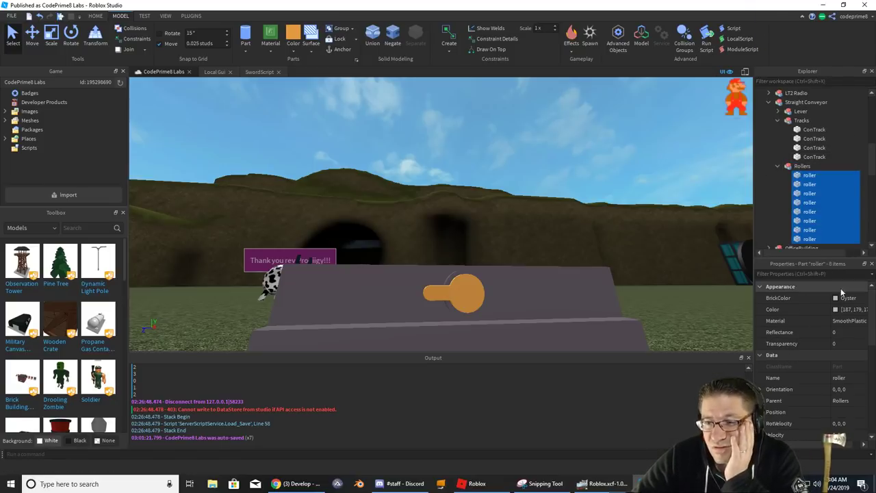
{"action": "scroll", "coordinate": [841, 292], "scroll_direction": "down", "scroll_amount": 5}
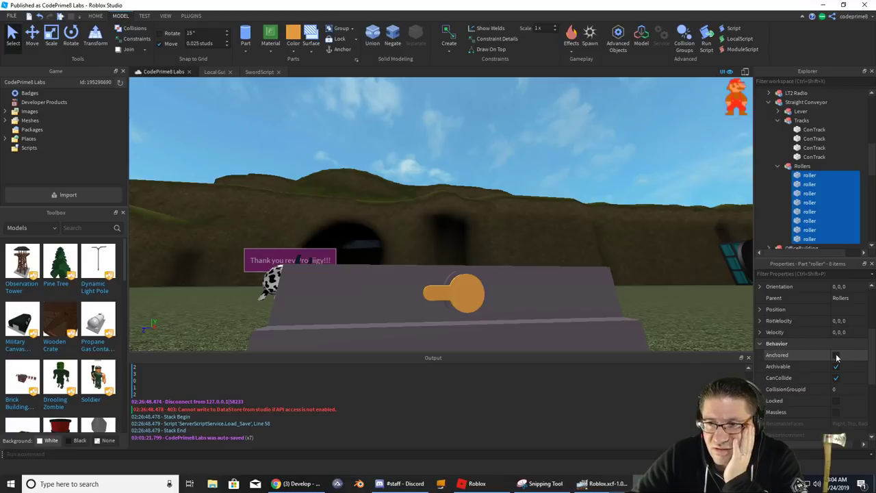
{"action": "right_click_drag", "start_coordinate": [615, 235], "coordinate": [616, 235]}
{"action": "left_click", "coordinate": [611, 194]}
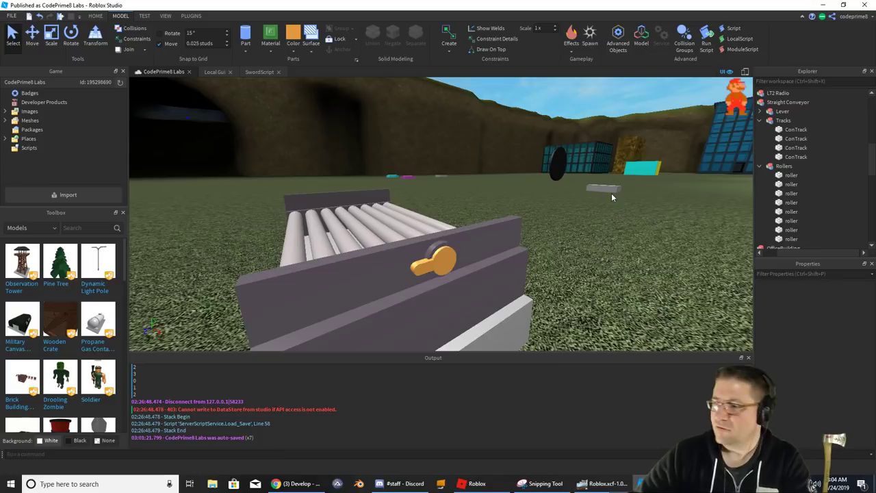
- Start a playtest and walk around the conveyor, examining the rollers, end walls and lever from all sides
{"action": "key", "text": "F5"}
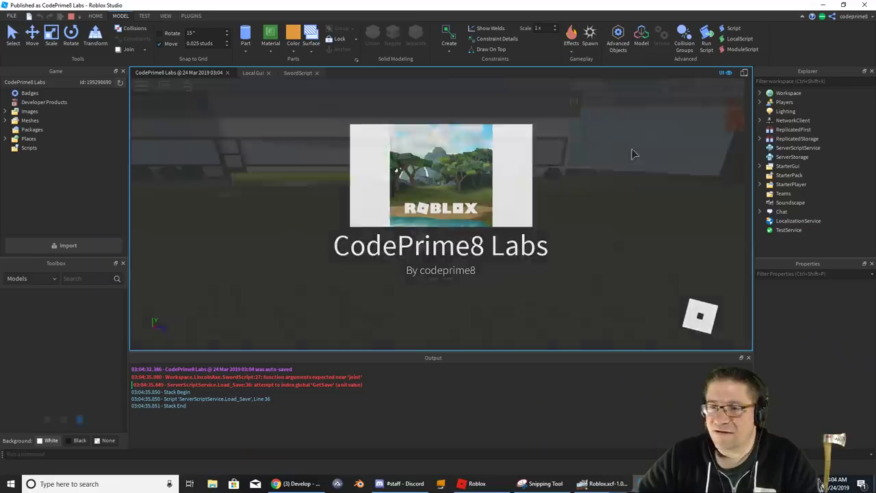
{"action": "scroll", "coordinate": [548, 199], "scroll_direction": "up", "scroll_amount": 8}
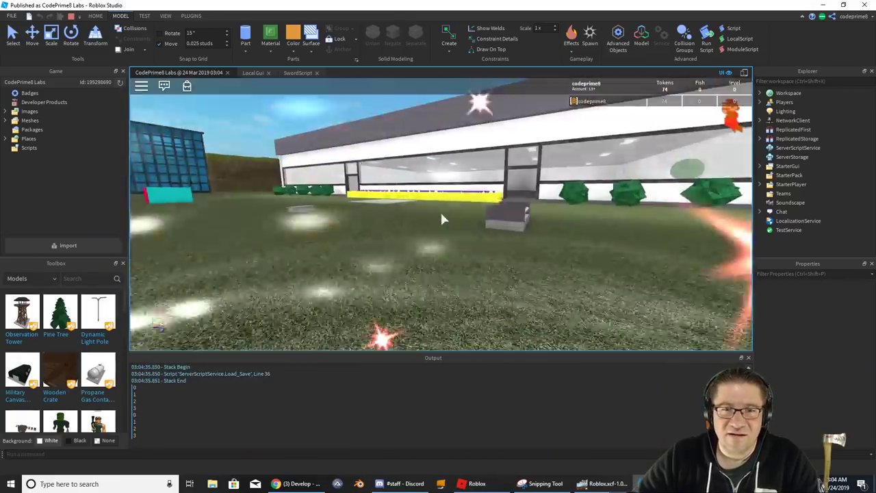
{"action": "key", "text": "w"}
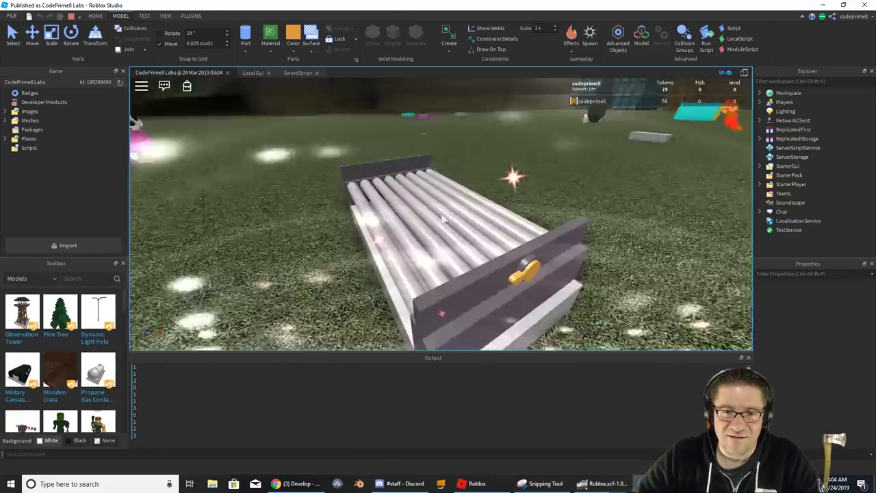
{"action": "key", "text": "w"}
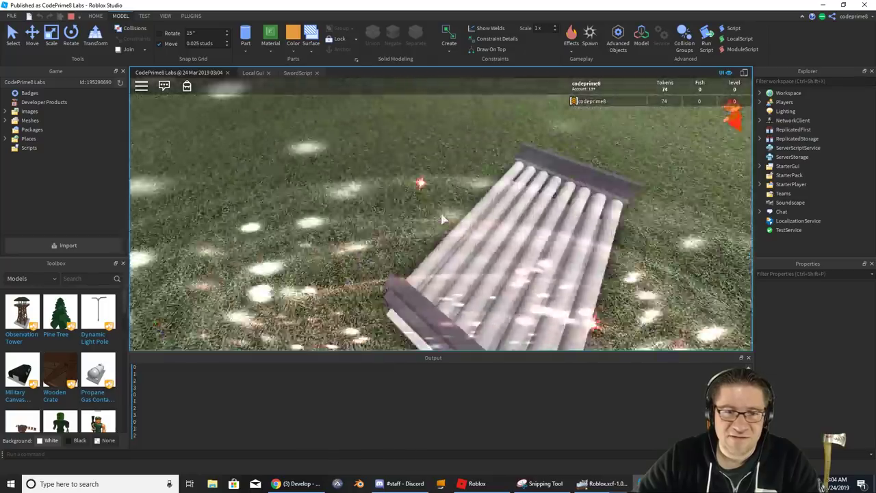
{"action": "key", "text": "w"}
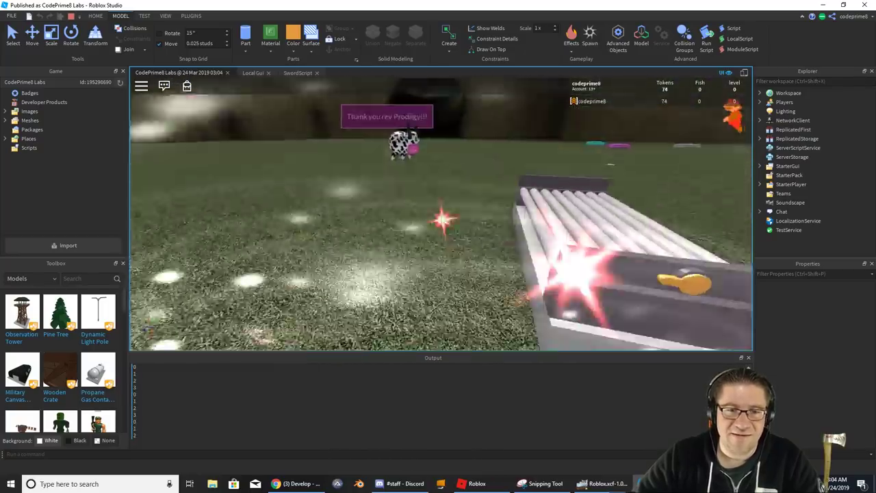
{"action": "key", "text": "w"}
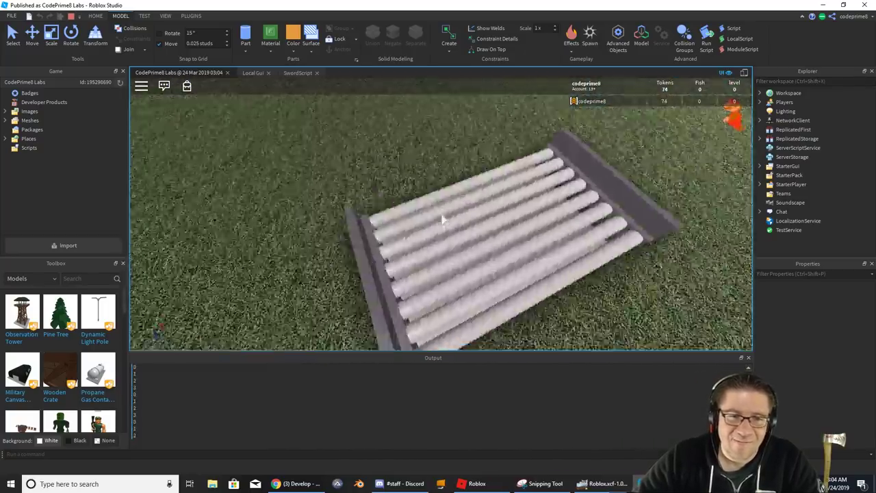
{"action": "key", "text": "w"}
{"action": "key", "text": "s"}
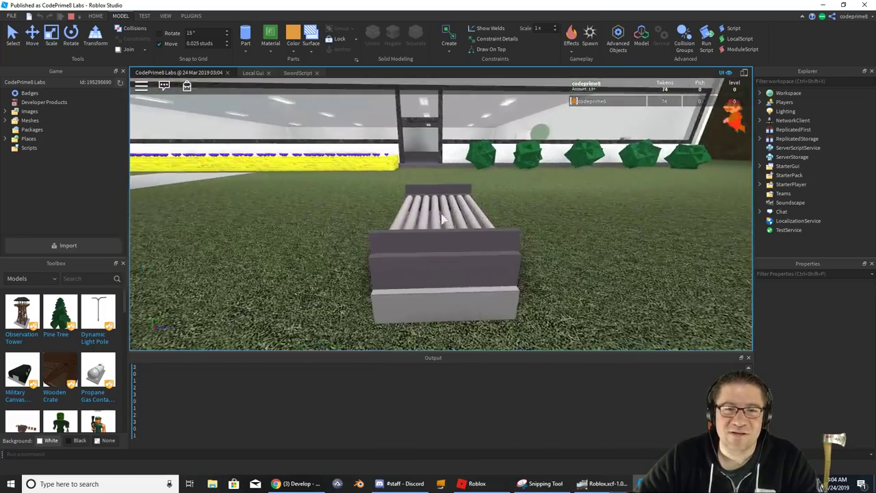
{"action": "key", "text": "a"}
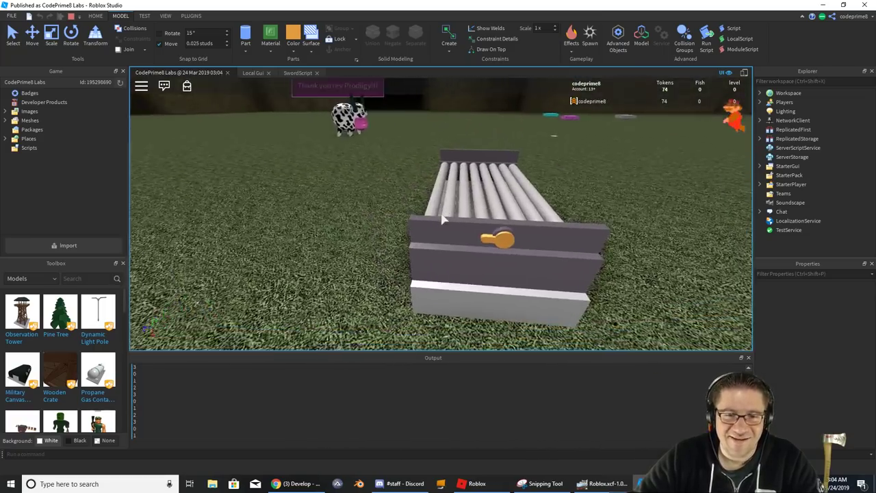
{"action": "key", "text": "a"}
{"action": "key", "text": "d"}
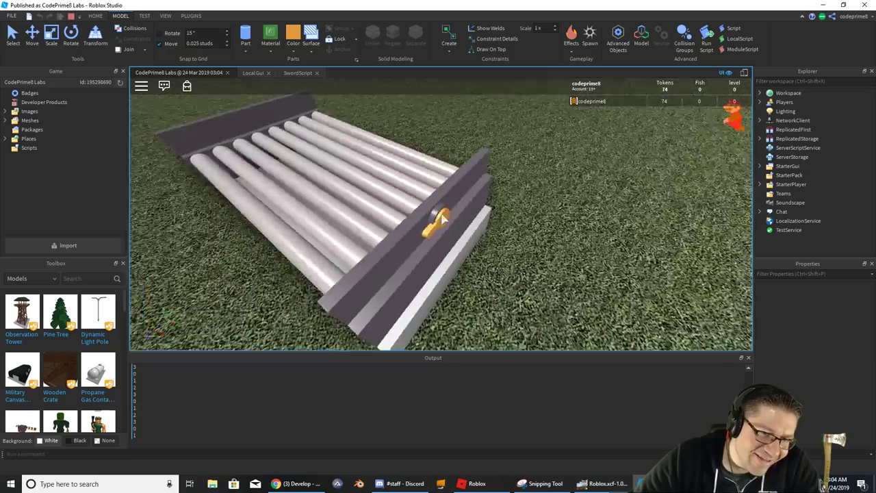
{"action": "key", "text": "d"}
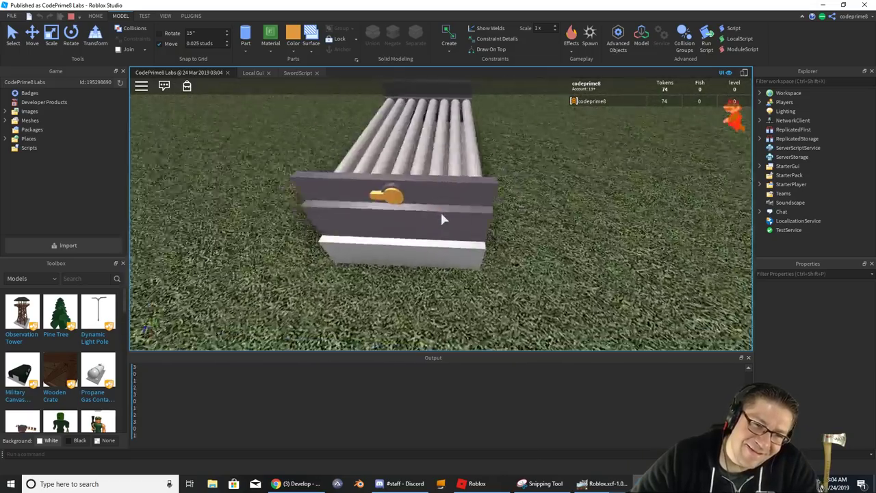
{"action": "key", "text": "d"}
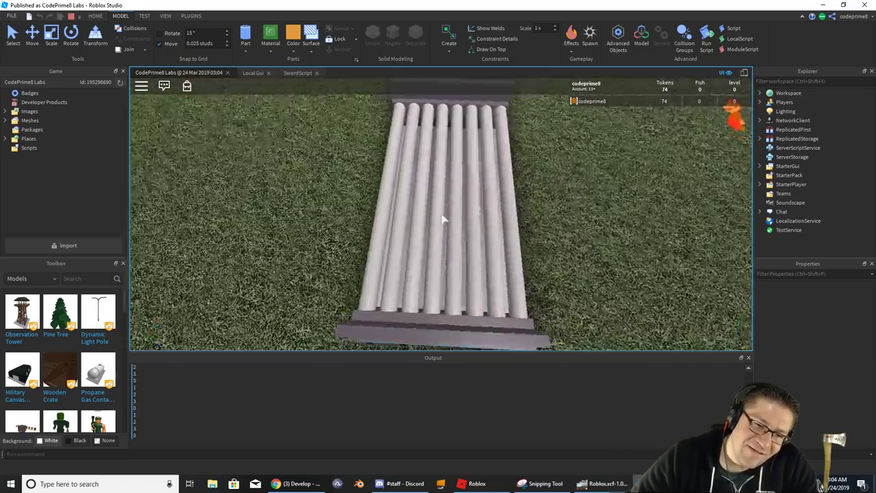
{"action": "key", "text": "a"}
- Switch to the Roblox game to view the original conveyor from above its lever end, and return to the Studio playtest to compare
{"action": "key", "text": "alt+Tab"}
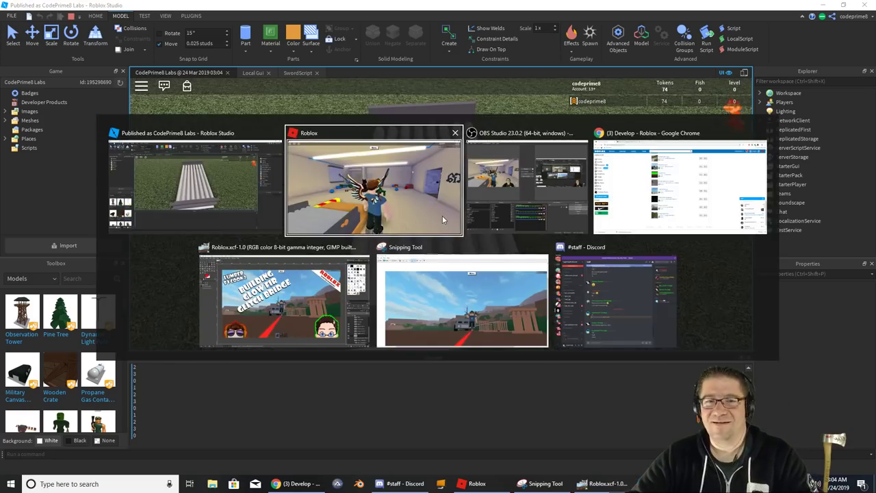
{"action": "scroll", "coordinate": [453, 221], "scroll_direction": "up", "scroll_amount": 5}
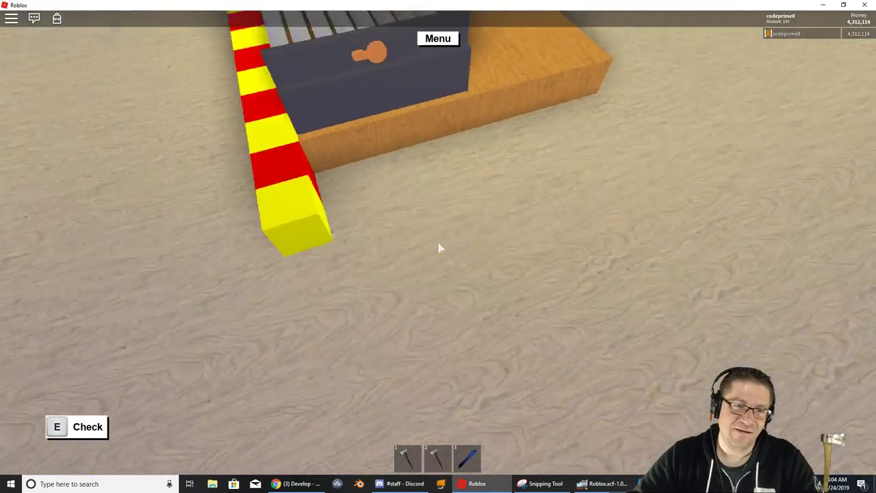
{"action": "key", "text": "w"}
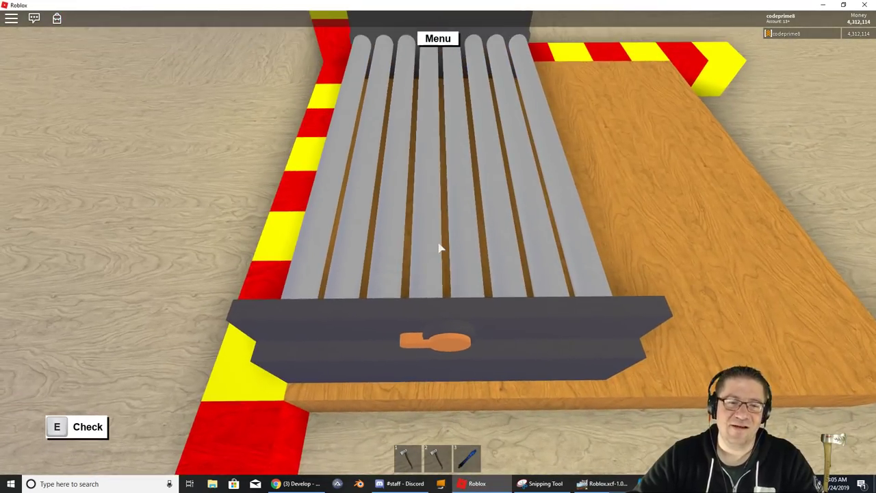
{"action": "key", "text": "alt+Tab"}
{"action": "key", "text": "w"}
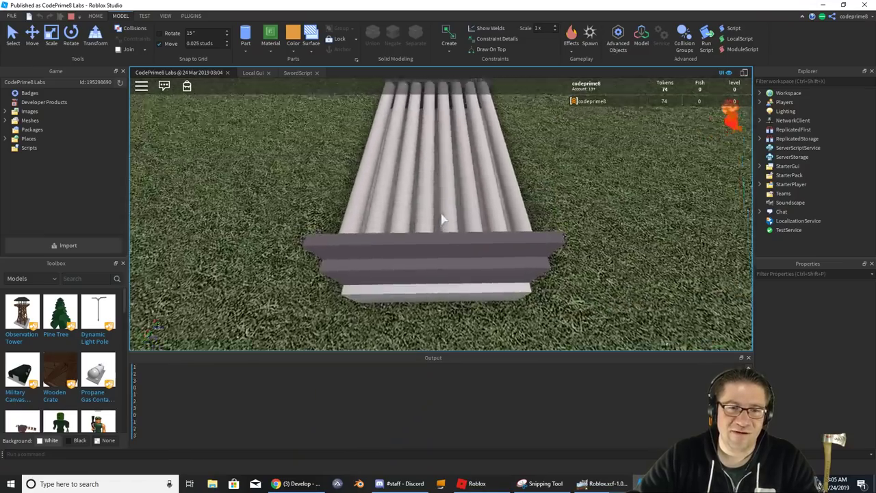
- Compare the lever end of the playtest conveyor with the original in the Roblox game, and stop the playtest
{"action": "key", "text": "w"}
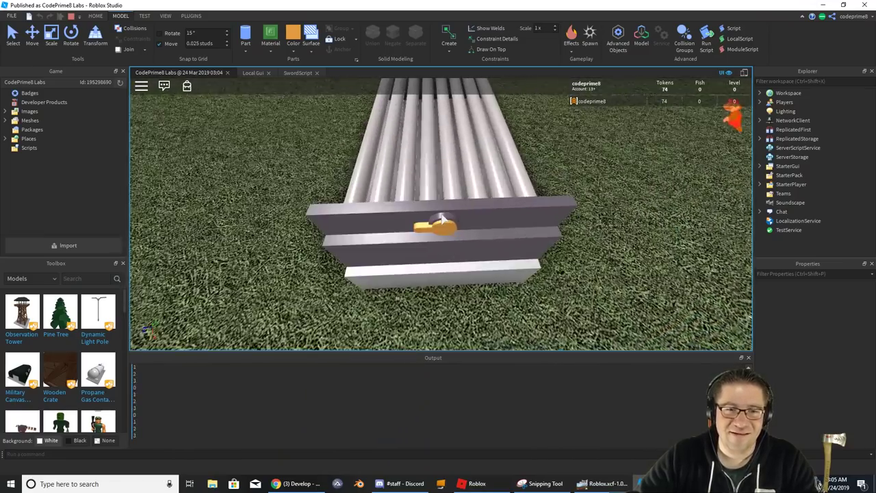
{"action": "key", "text": "alt+Tab"}
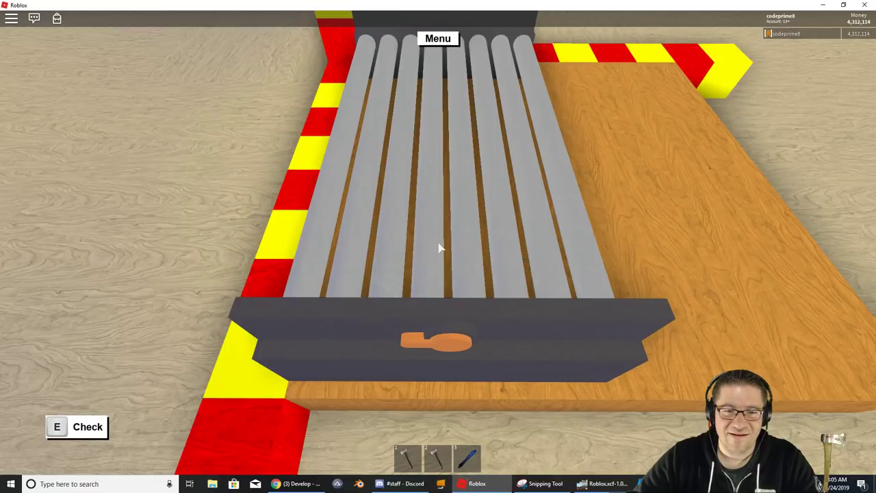
{"action": "key", "text": "alt+Tab"}
{"action": "key", "text": "alt+Tab"}
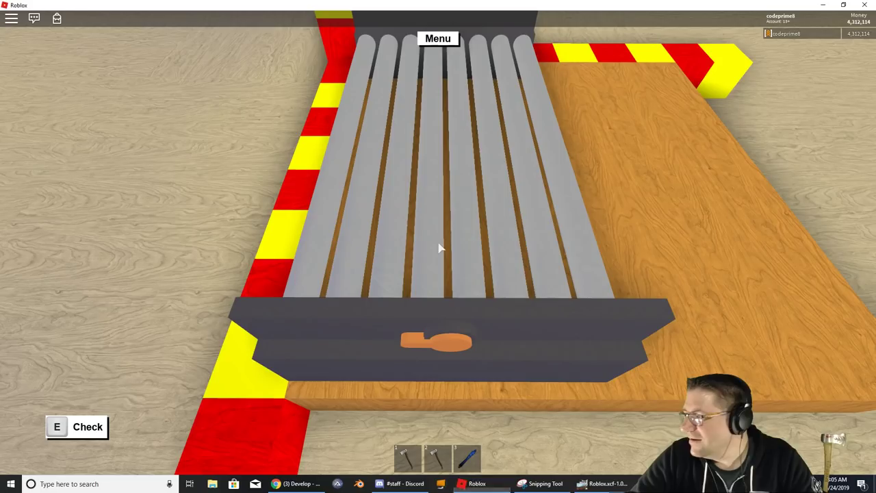
{"action": "key", "text": "alt+Tab"}
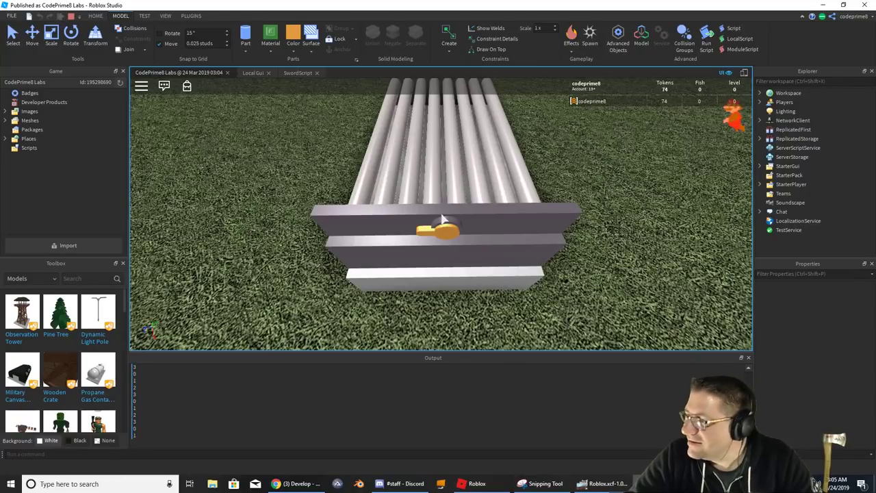
{"action": "key", "text": "alt+Tab"}
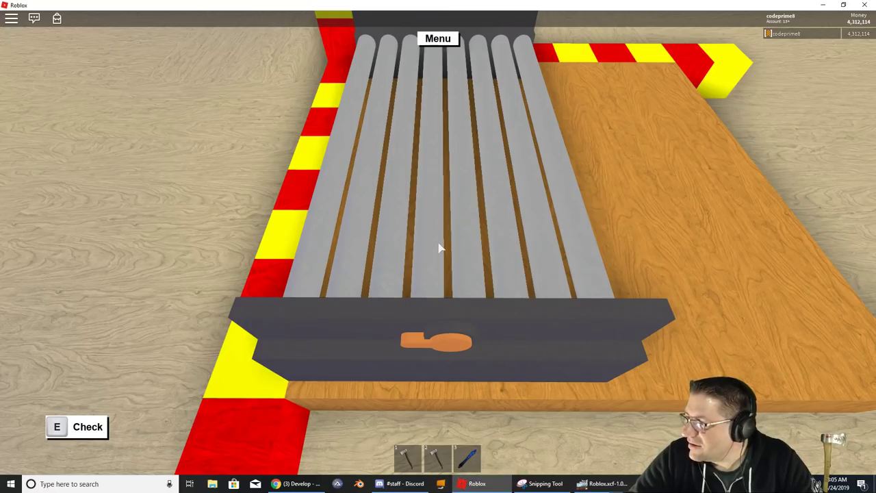
{"action": "key", "text": "alt+Tab"}
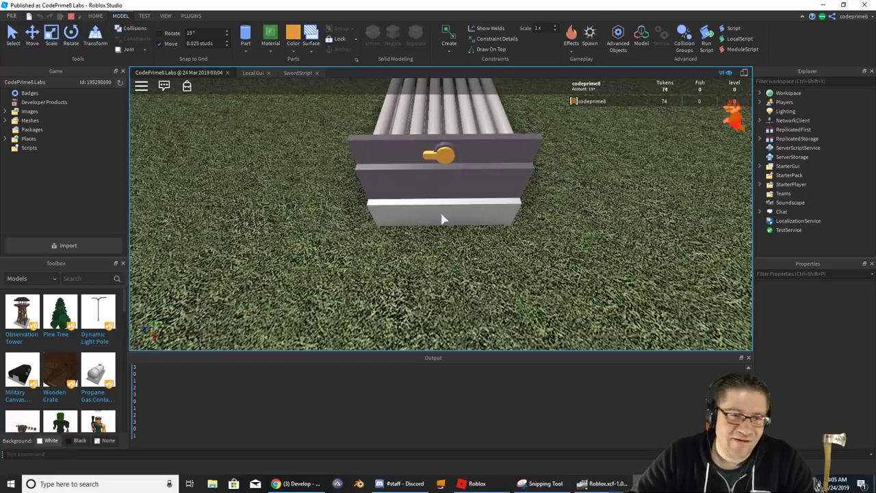
{"action": "right_click_drag", "start_coordinate": [455, 211], "coordinate": [453, 188]}
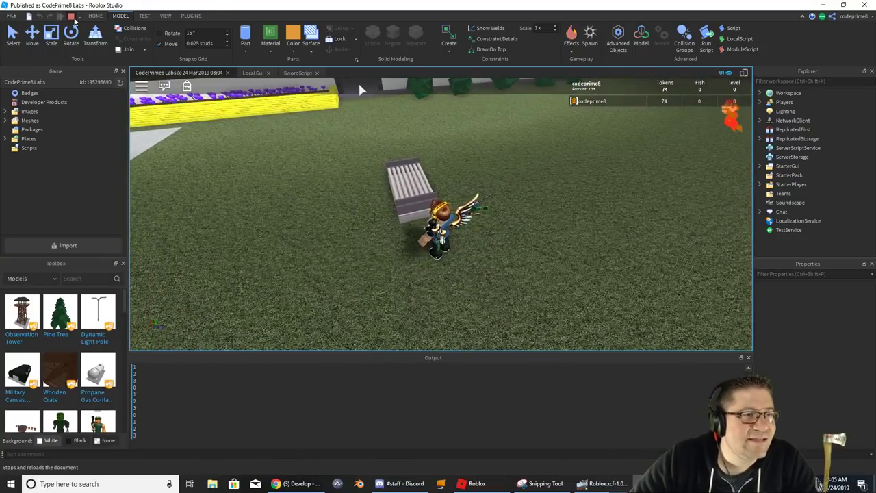
{"action": "left_click", "coordinate": [71, 15]}
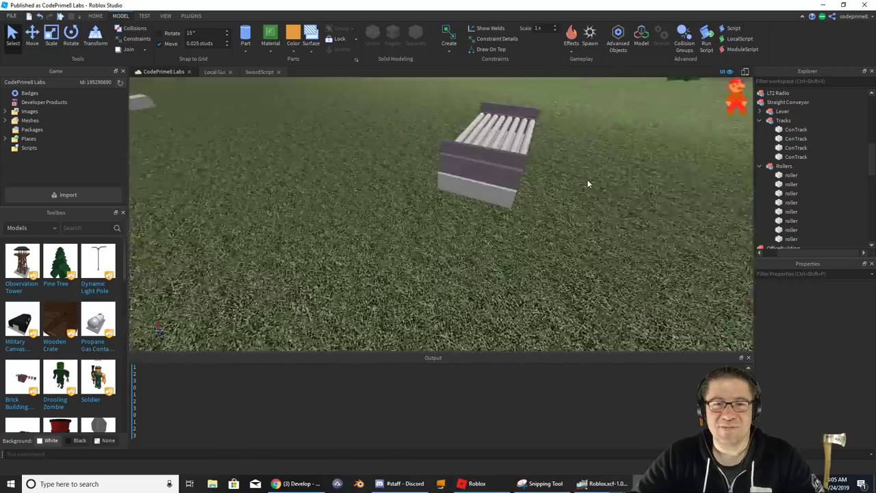
- Select all children of the Rollers model and set their Velocity to 0, 0, 10
{"action": "key", "text": "w"}
{"action": "right_click_drag", "start_coordinate": [587, 181], "coordinate": [587, 181]}
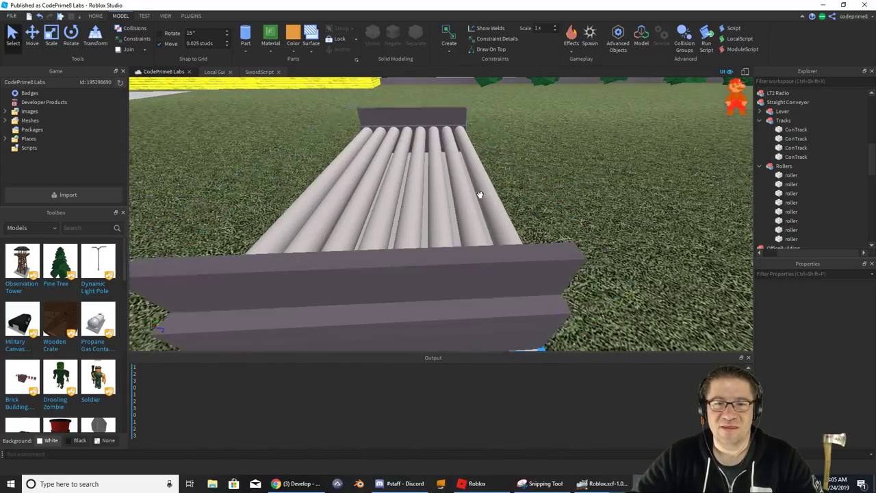
{"action": "left_click", "coordinate": [782, 166]}
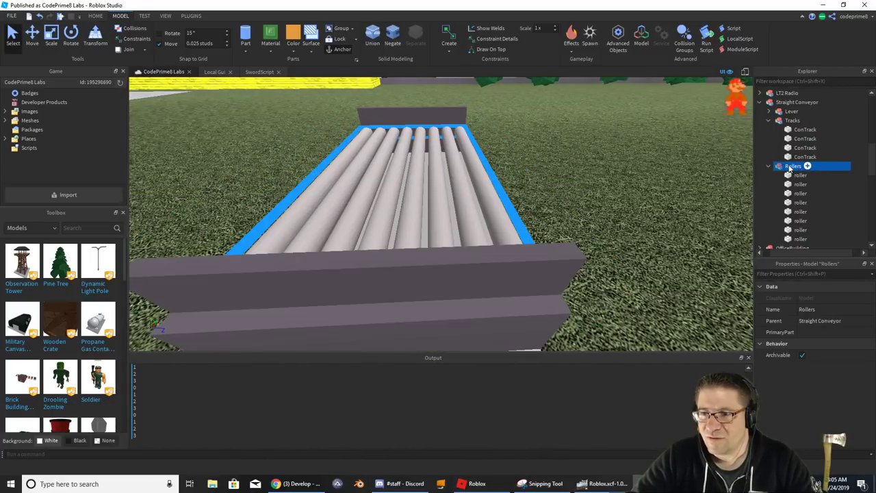
{"action": "right_click", "coordinate": [787, 173]}
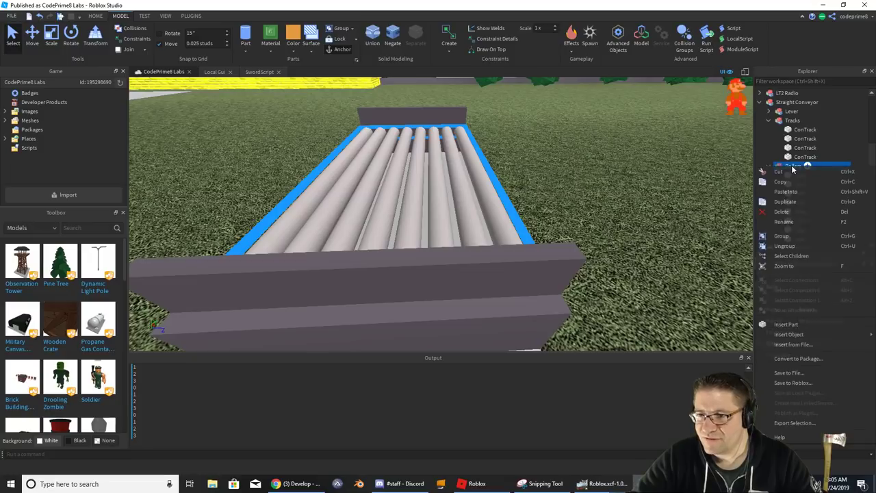
{"action": "left_click", "coordinate": [803, 256]}
{"action": "scroll", "coordinate": [815, 308], "scroll_direction": "down", "scroll_amount": 1}
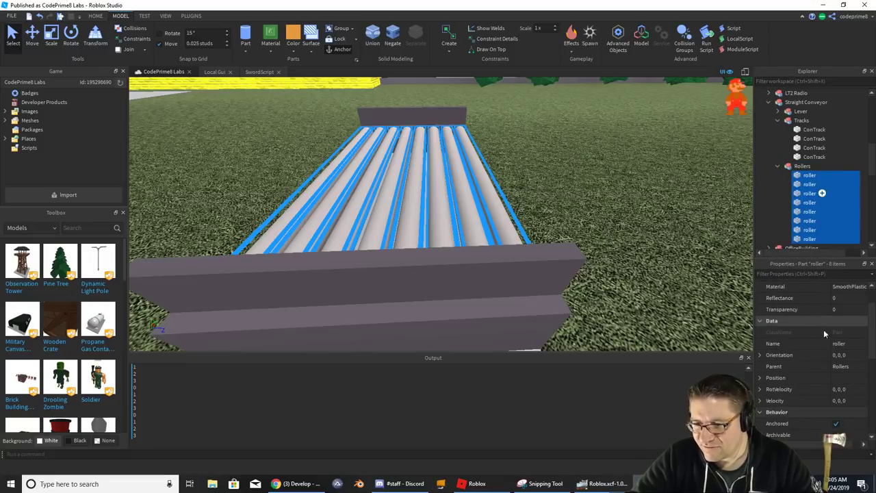
{"action": "left_click", "coordinate": [847, 400]}
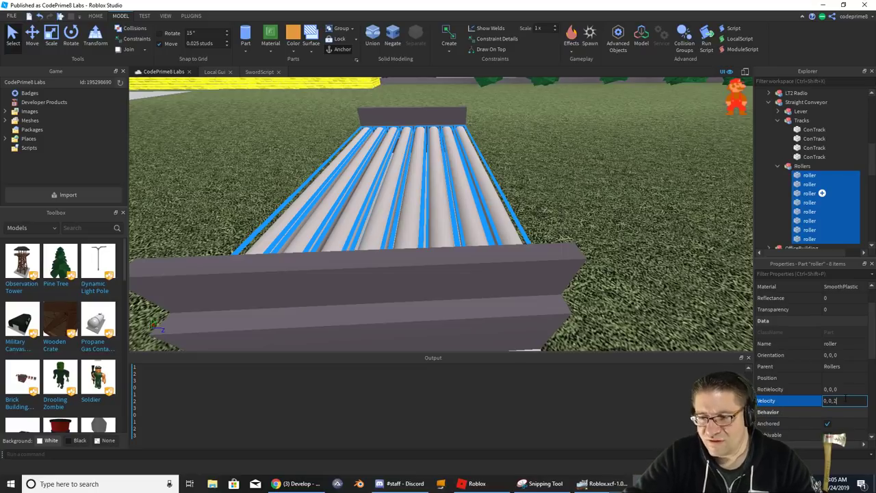
{"action": "key", "text": "BackSpace"}
{"action": "type", "text": "10"}
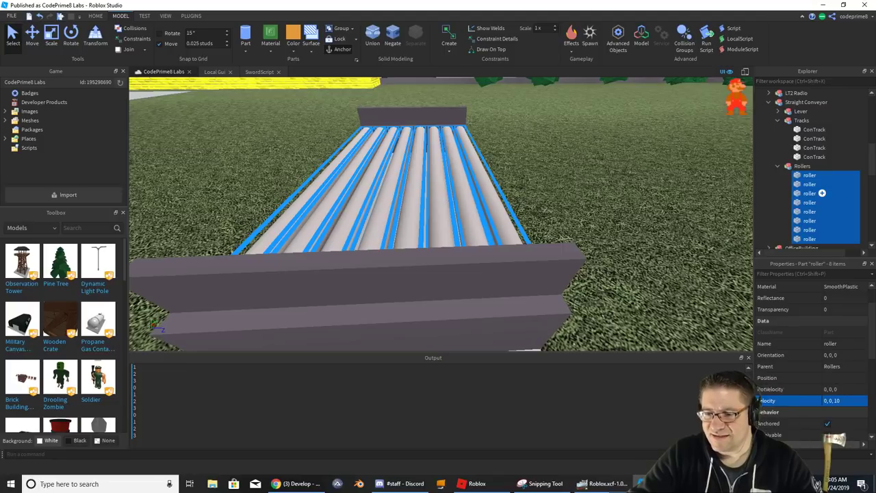
- Expand the rollers' Velocity into its X, Y and Z components to check them, and clear the selection
{"action": "left_click_drag", "start_coordinate": [787, 444], "coordinate": [775, 444]}
{"action": "left_click", "coordinate": [759, 401]}
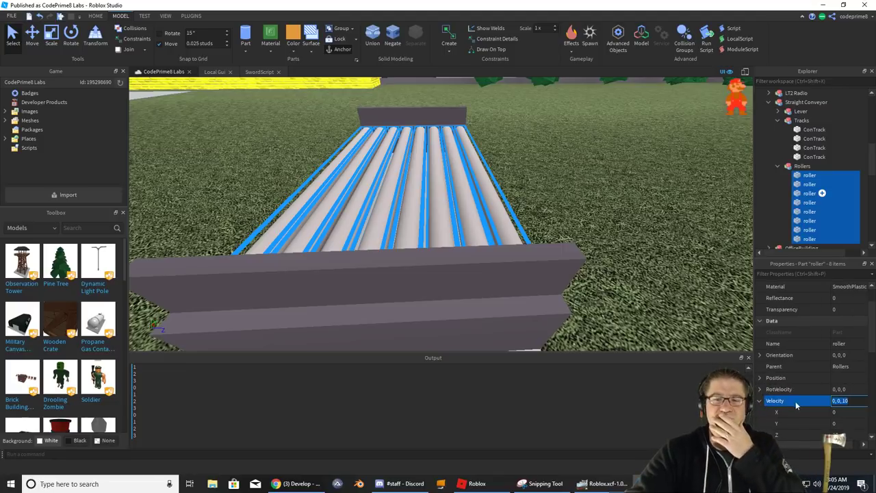
{"action": "scroll", "coordinate": [801, 401], "scroll_direction": "down", "scroll_amount": 1}
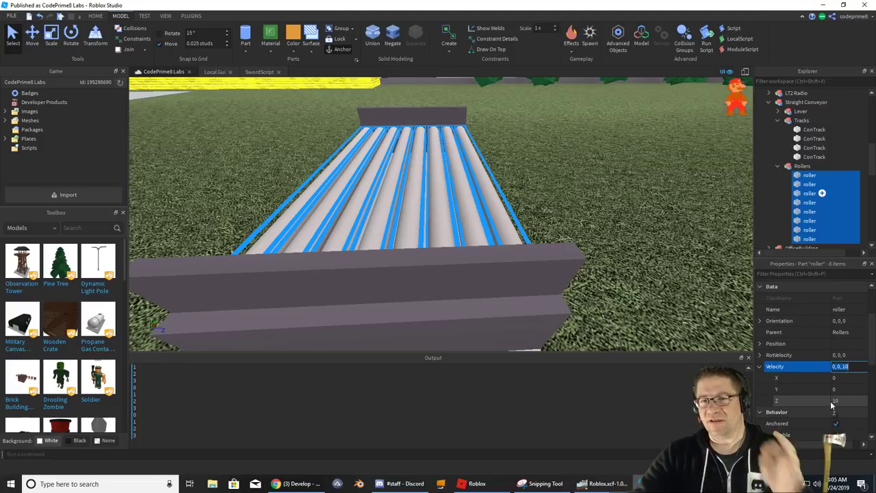
{"action": "left_click", "coordinate": [684, 256]}
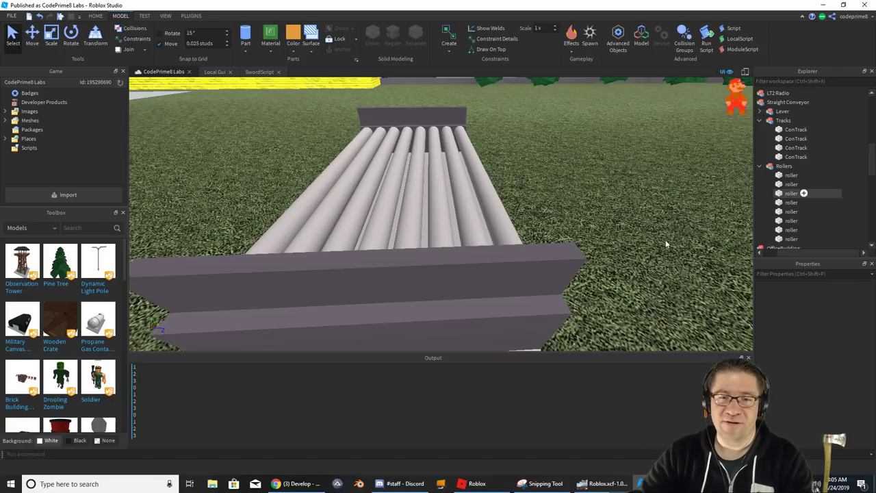
- Start a playtest, walk the character onto the conveyor several times to test its movement, and stop the playtest
{"action": "key", "text": "F5"}
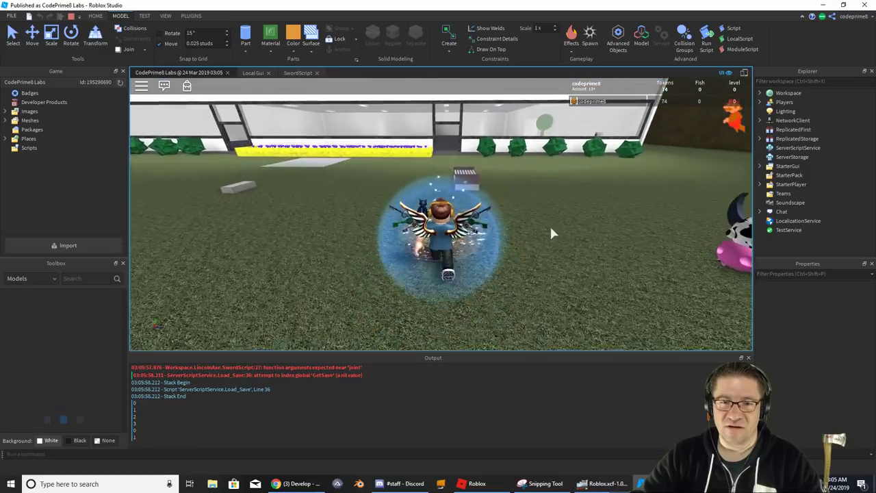
{"action": "key", "text": "w"}
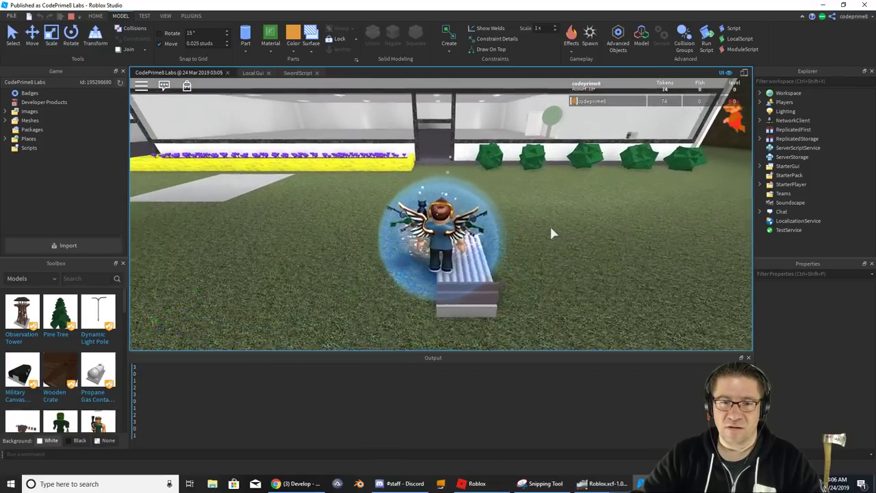
{"action": "key", "text": "d"}
{"action": "key", "text": "s"}
{"action": "key", "text": "w"}
{"action": "right_click_drag", "start_coordinate": [550, 227], "coordinate": [550, 227]}
{"action": "key", "text": "s"}
{"action": "key", "text": "d"}
{"action": "key", "text": "w"}
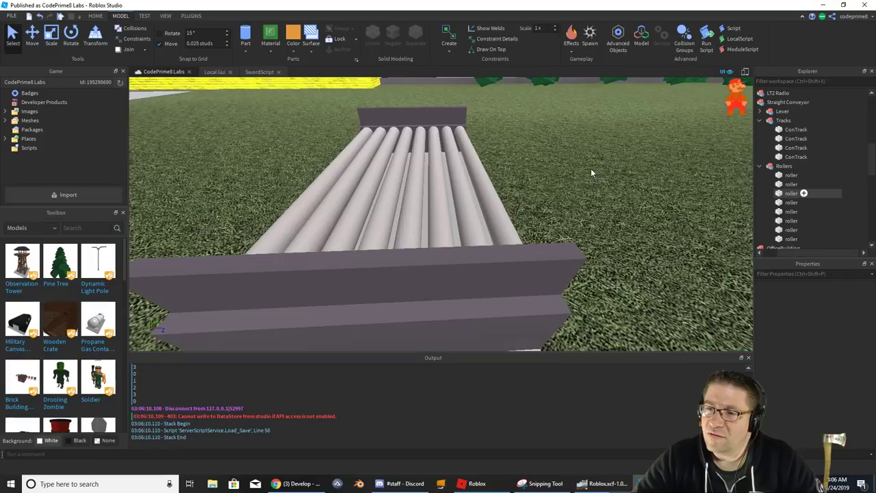
- Check the position and velocity properties of the first roller, and select all children of the Rollers model
{"action": "right_click_drag", "start_coordinate": [603, 174], "coordinate": [603, 173]}
{"action": "scroll", "coordinate": [603, 174], "scroll_direction": "down", "scroll_amount": 5}
{"action": "key", "text": "w"}
{"action": "key", "text": "a"}
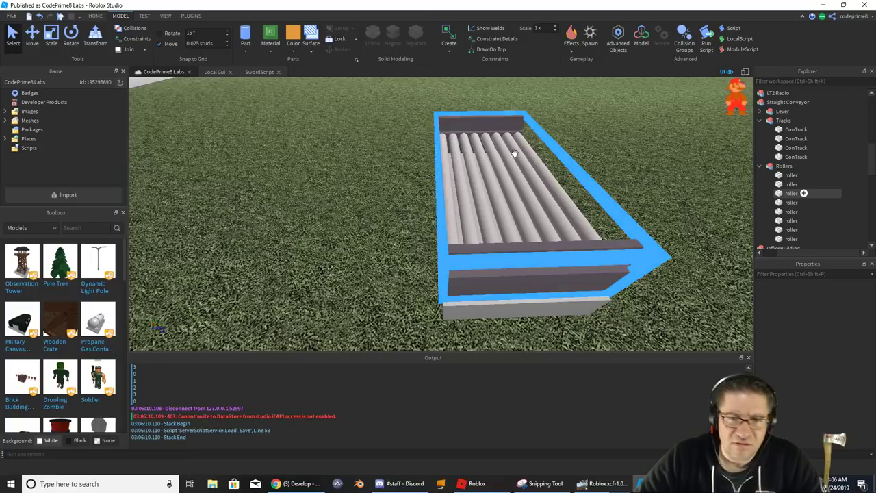
{"action": "left_click", "coordinate": [791, 176]}
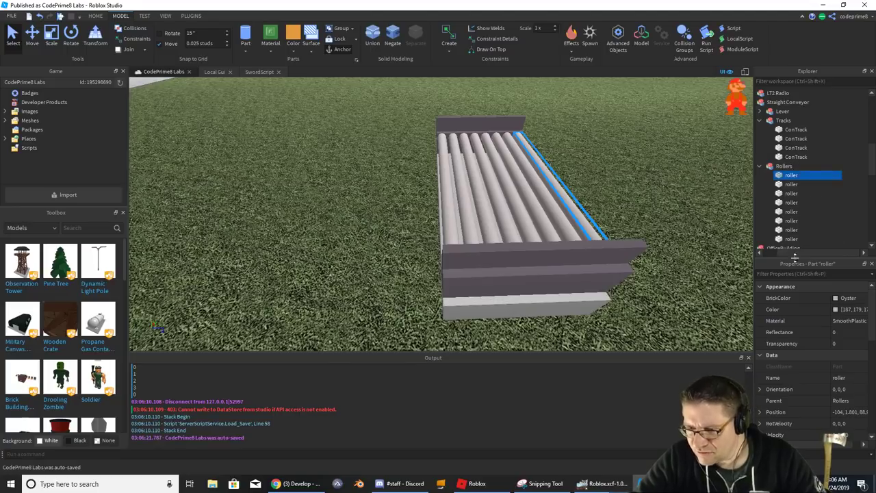
{"action": "scroll", "coordinate": [823, 295], "scroll_direction": "down", "scroll_amount": 1}
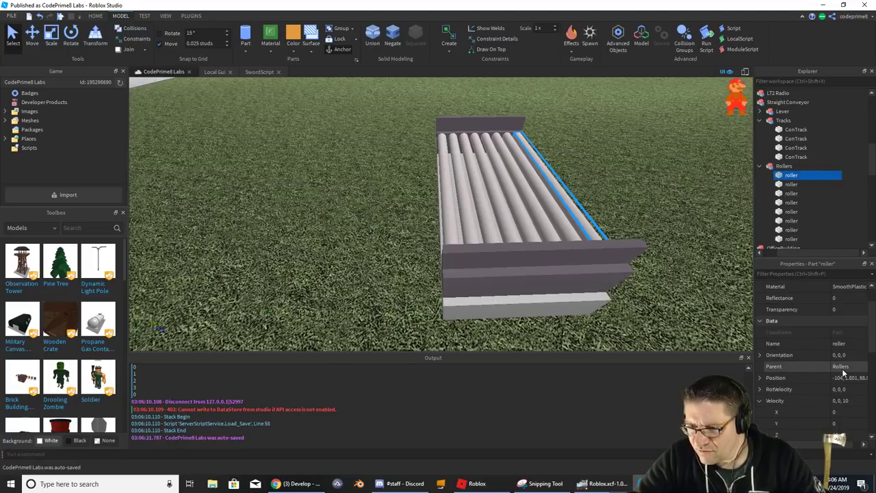
{"action": "scroll", "coordinate": [843, 371], "scroll_direction": "down", "scroll_amount": 1}
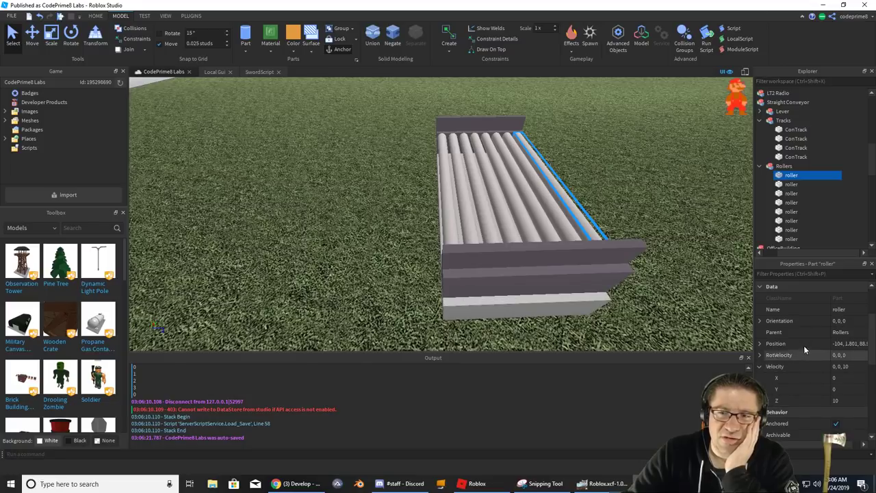
{"action": "right_click", "coordinate": [785, 167]}
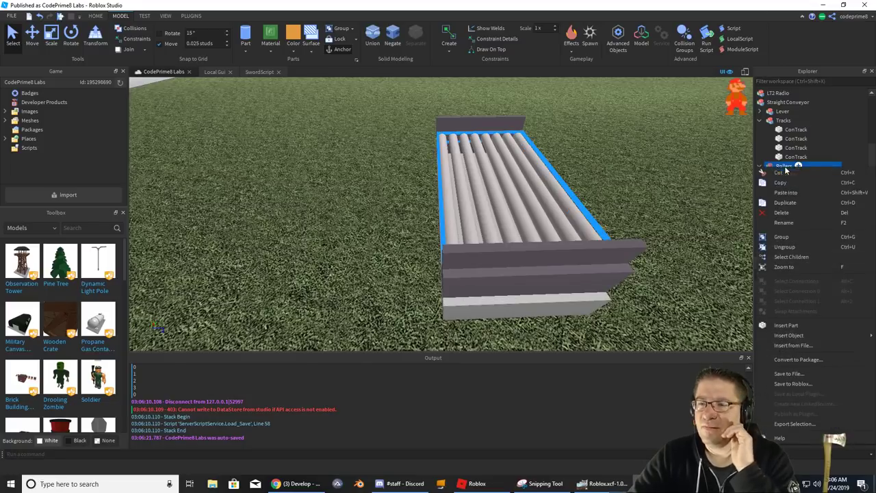
{"action": "left_click", "coordinate": [809, 257]}
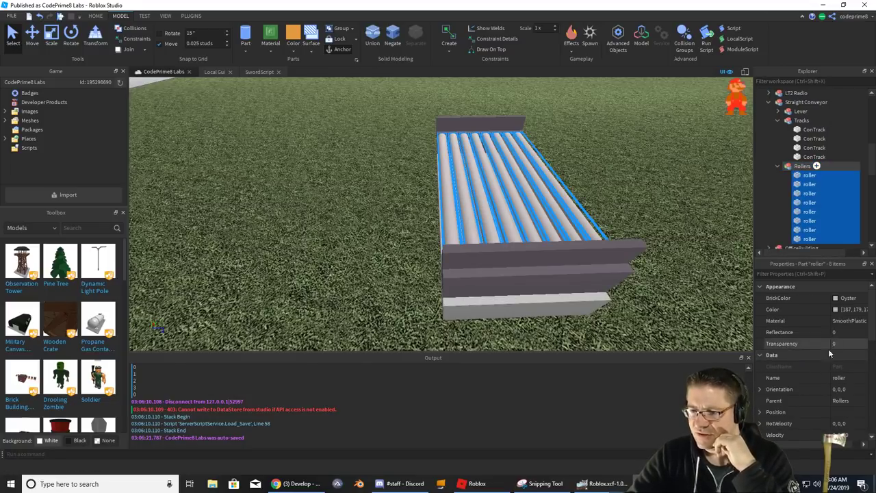
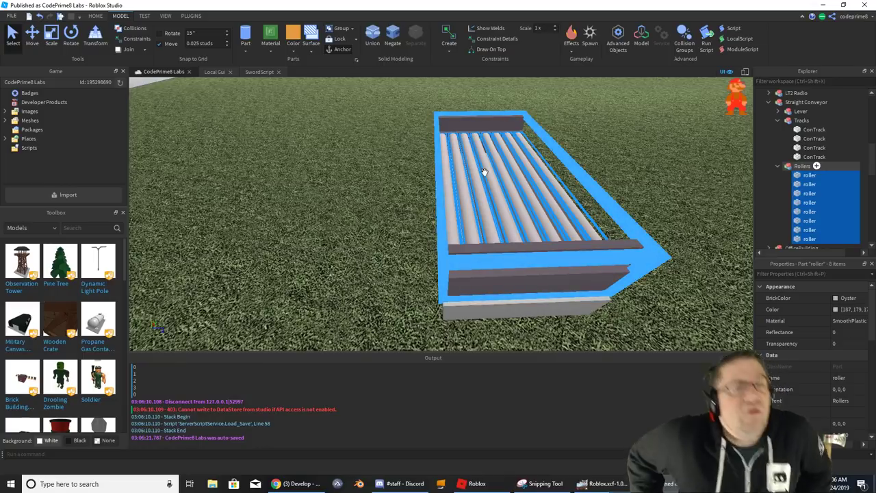
- Switch to the Roblox game, walk from the original conveyor out of the building, and jump onto the truck outside
{"action": "key", "text": "alt+Tab"}
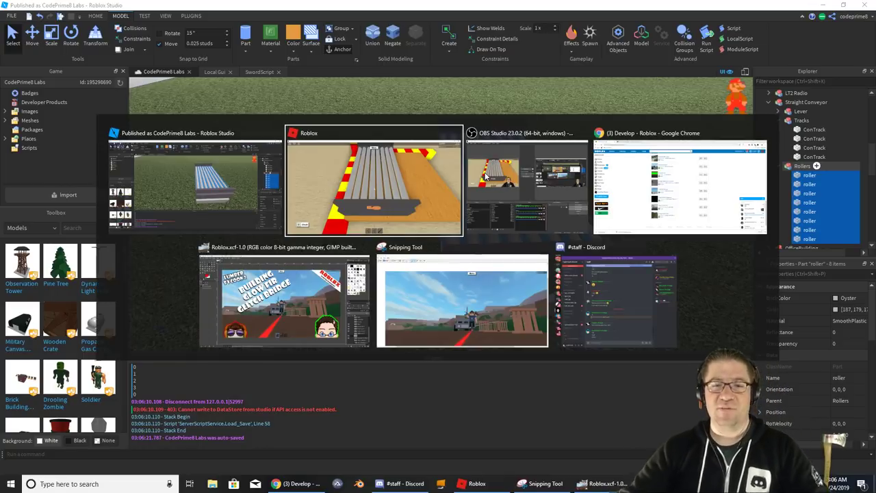
{"action": "key", "text": "w"}
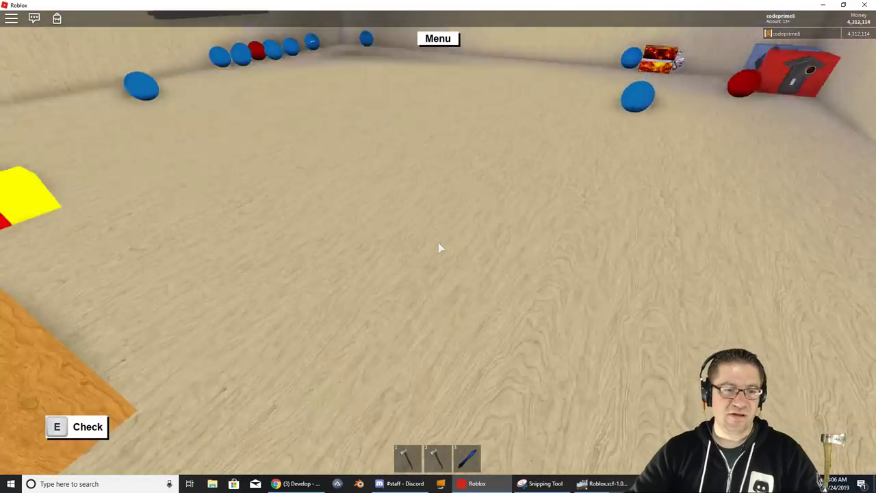
{"action": "right_click_drag", "start_coordinate": [439, 248], "coordinate": [439, 248]}
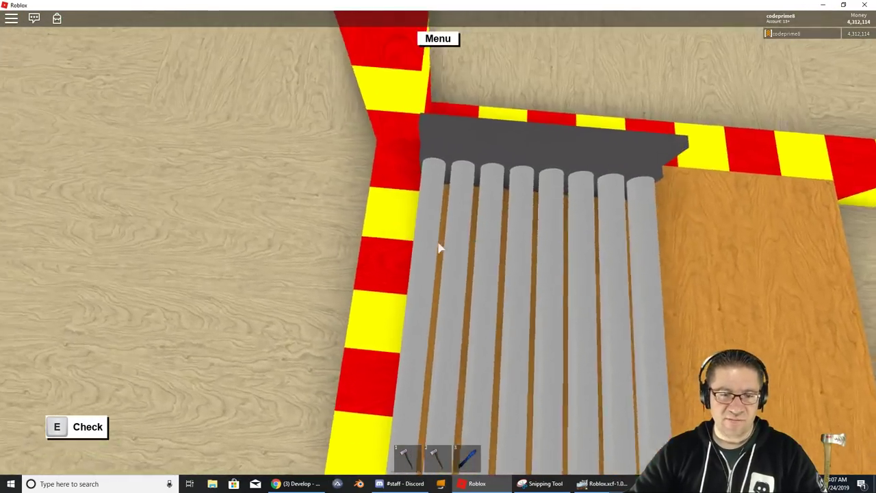
{"action": "key", "text": "w"}
{"action": "key", "text": "w"}
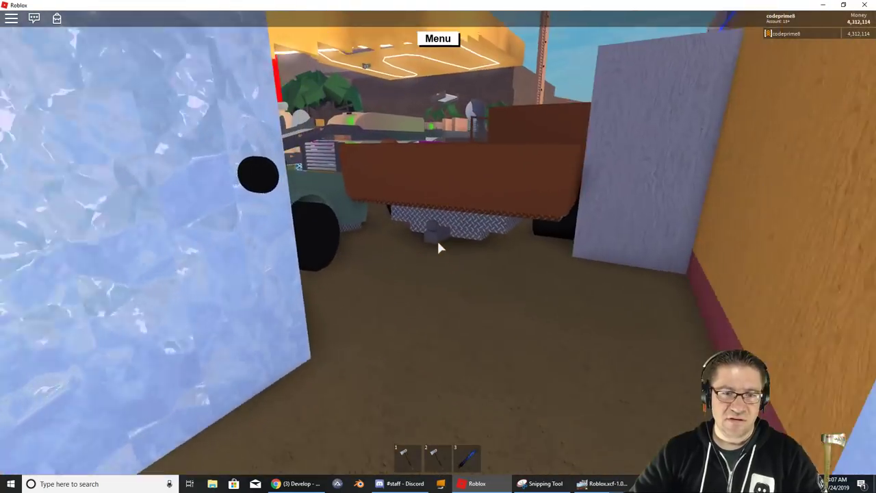
{"action": "key", "text": "space"}
{"action": "key", "text": "w"}
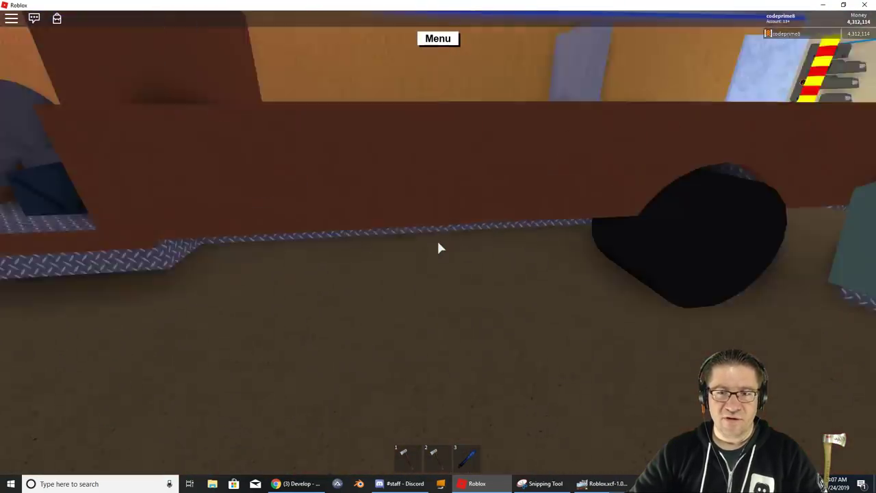
{"action": "key", "text": "space"}
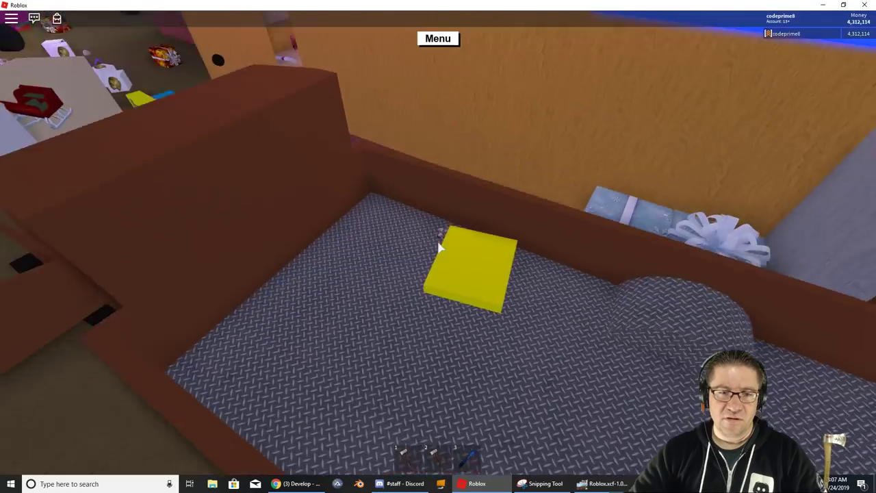
- Walk to the sawmill's control panel and reduce the plank cross section to X 0.6 and Y 0.6
{"action": "left_click_drag", "start_coordinate": [438, 242], "coordinate": [439, 248]}
{"action": "key", "text": "w"}
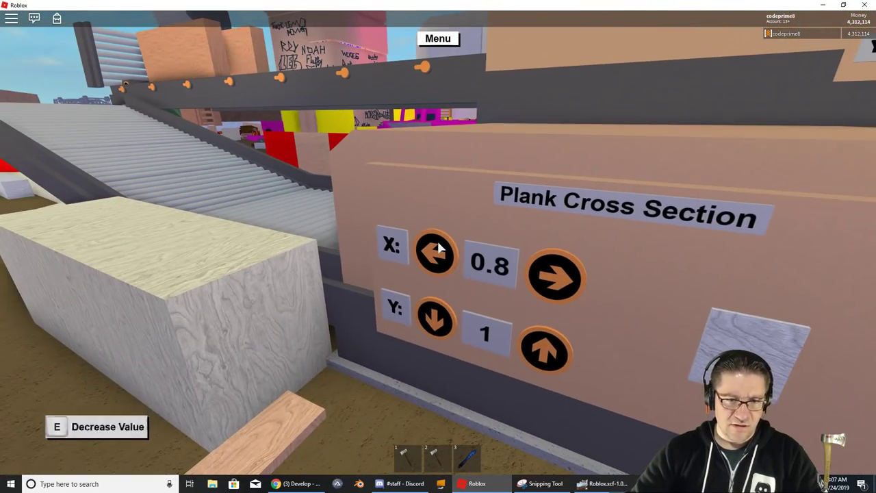
{"action": "key", "text": "e"}
{"action": "key", "text": "e"}
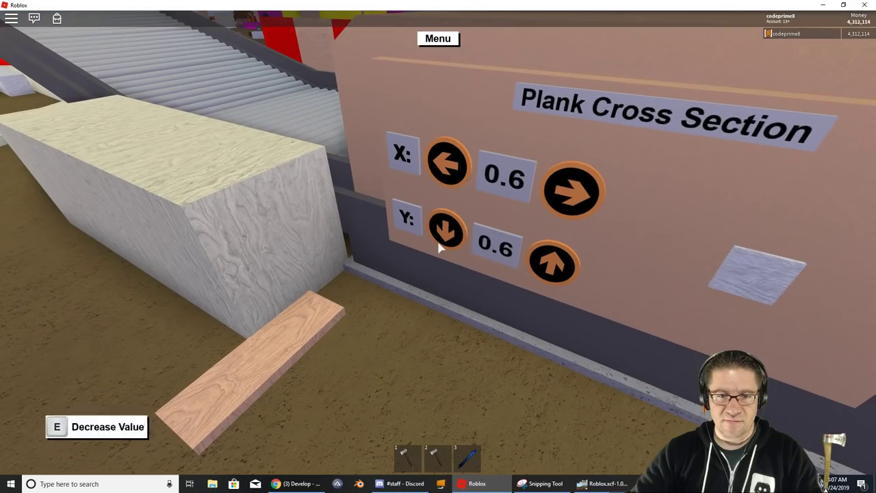
- Reduce the plank cross section's Y value to 0.4 and bring the yellow wood block to the sawmill
{"action": "key", "text": "w"}
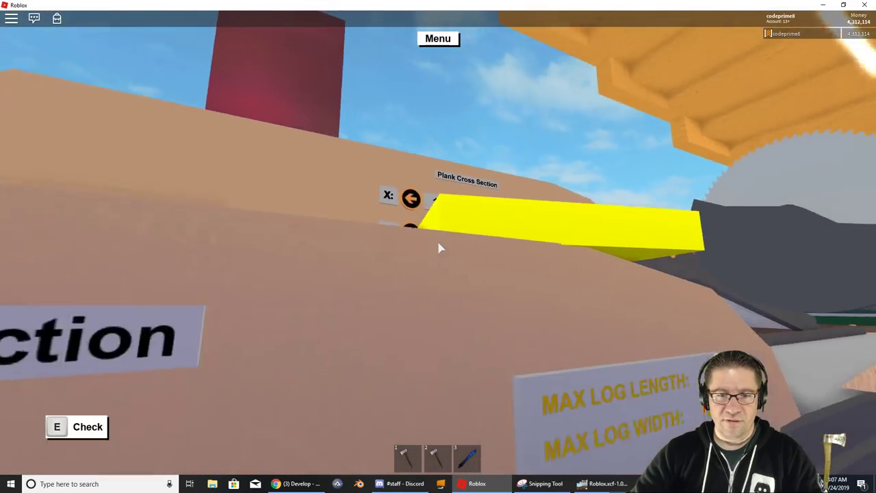
{"action": "left_click_drag", "start_coordinate": [439, 247], "coordinate": [439, 248]}
{"action": "key", "text": "w"}
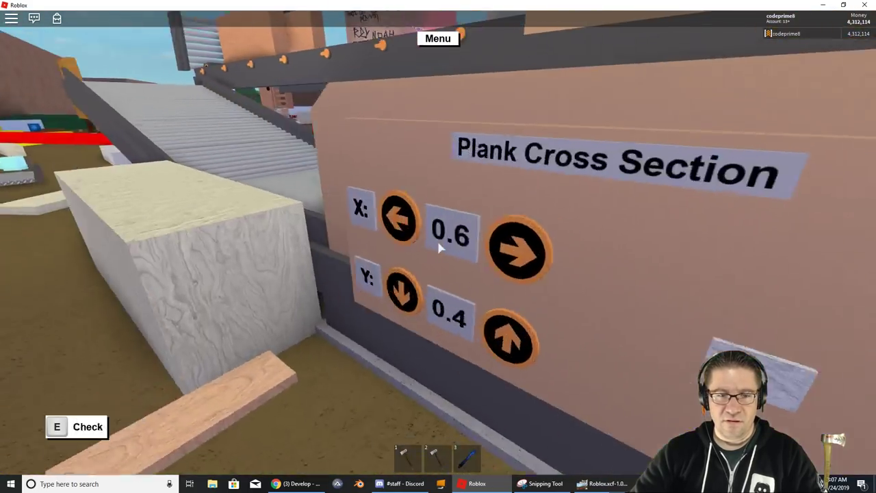
- Walk around the roller conveyors, examining the sawmill's straight conveyor and the curved conveyor beside the ice pool
{"action": "key", "text": "w"}
{"action": "scroll", "coordinate": [439, 248], "scroll_direction": "down", "scroll_amount": 5}
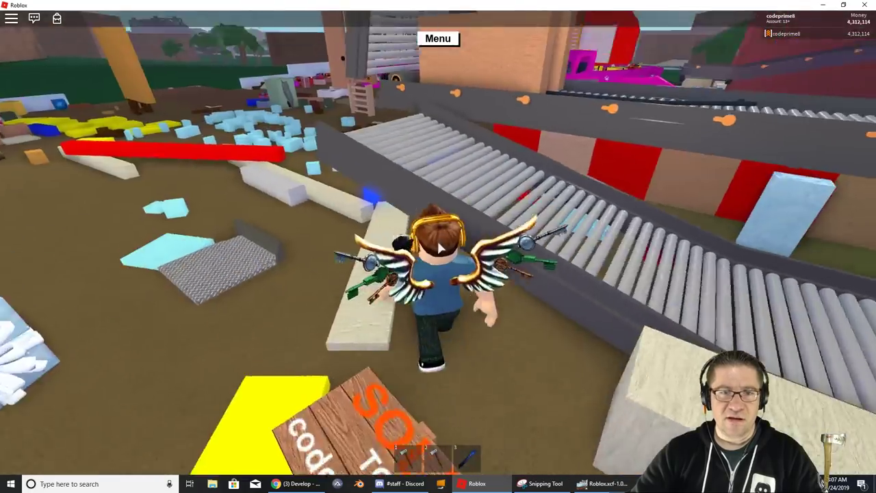
{"action": "right_click_drag", "start_coordinate": [439, 248], "coordinate": [440, 247]}
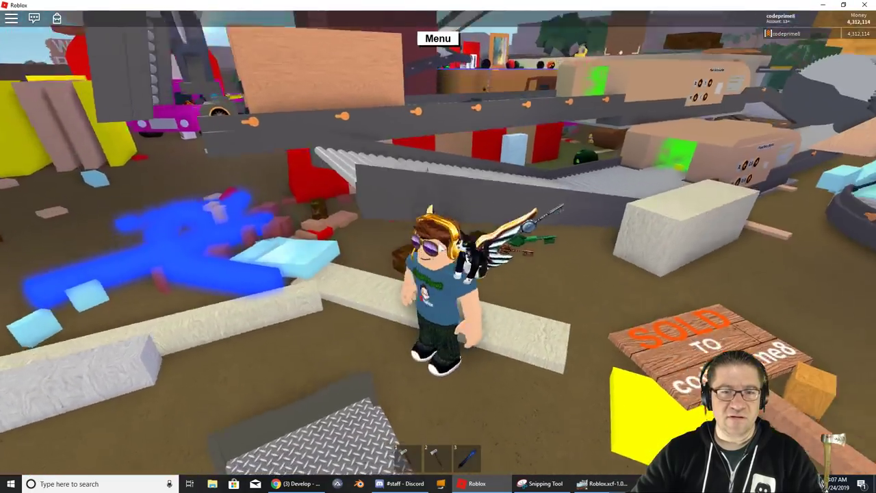
{"action": "key", "text": "w"}
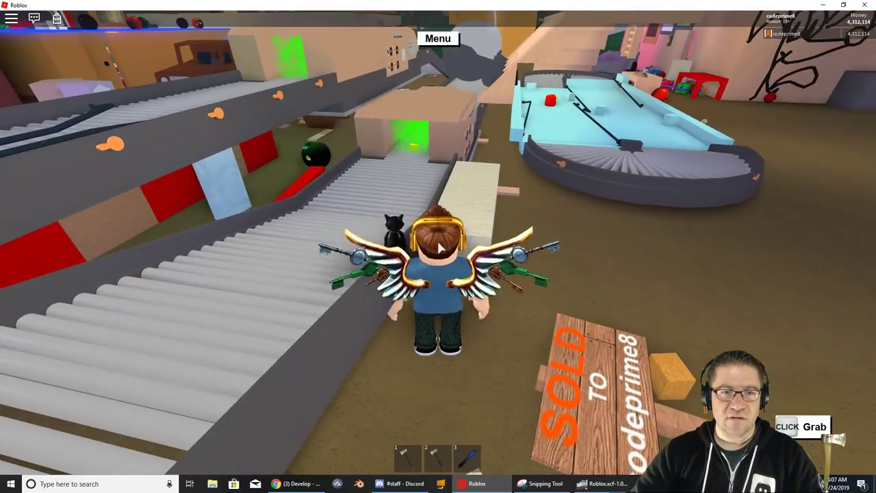
{"action": "scroll", "coordinate": [439, 248], "scroll_direction": "up", "scroll_amount": 5}
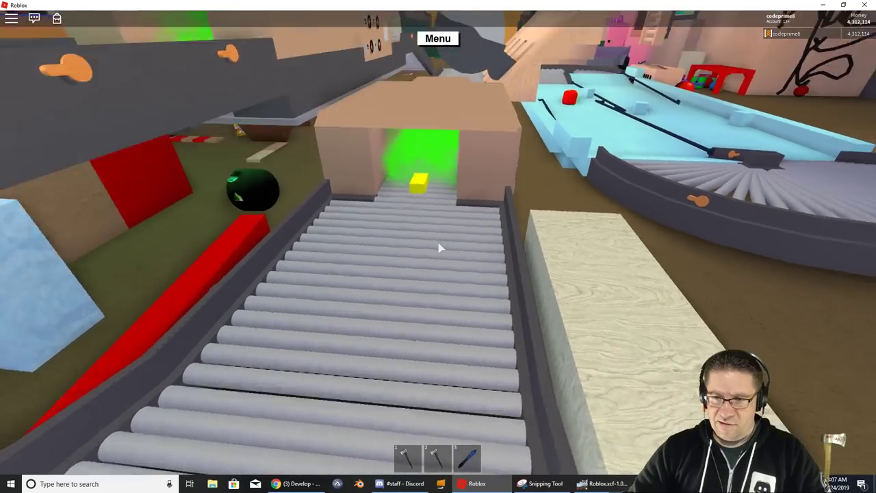
{"action": "key", "text": "w"}
{"action": "key", "text": "w"}
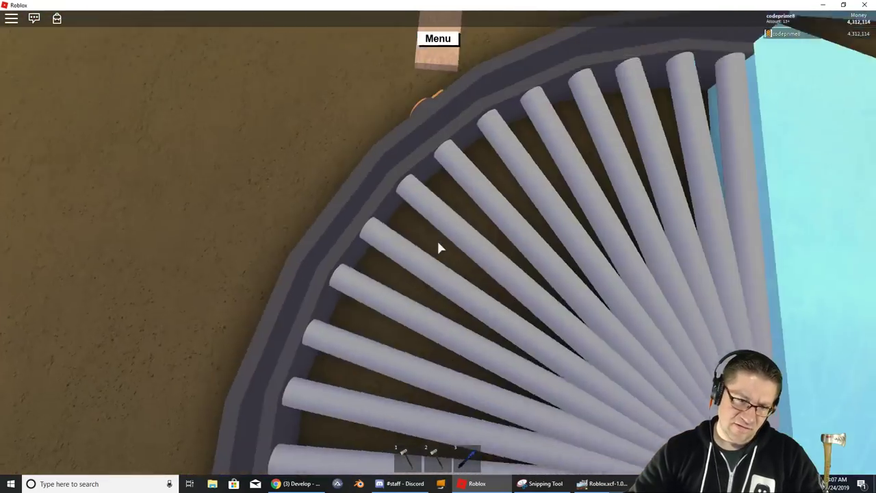
{"action": "key", "text": "w"}
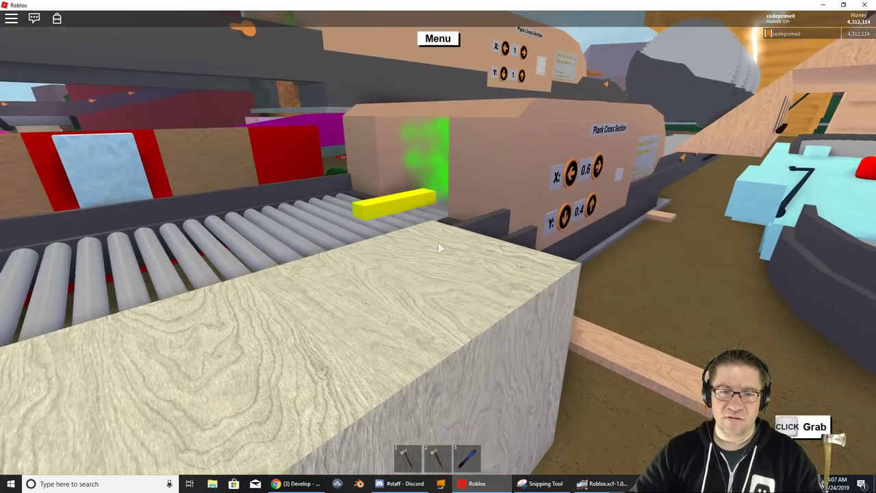
- Jump beside the sawmill's conveyor and watch how the rollers carry the yellow plank away from the machine
{"action": "key", "text": "space"}
{"action": "key", "text": "space"}
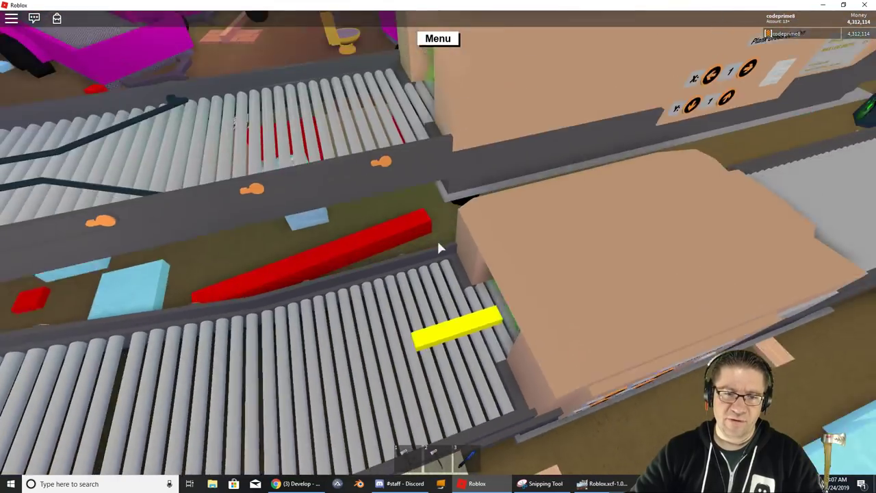
{"action": "key", "text": "space"}
{"action": "key", "text": "space"}
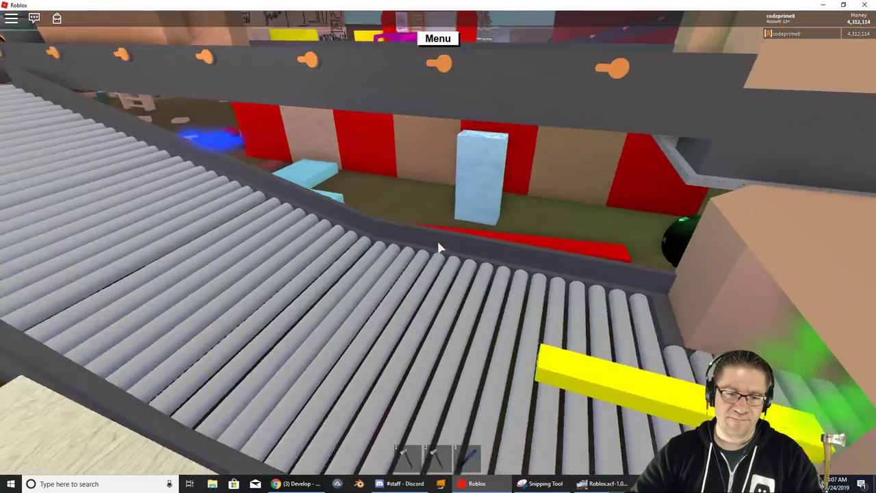
{"action": "key", "text": "space"}
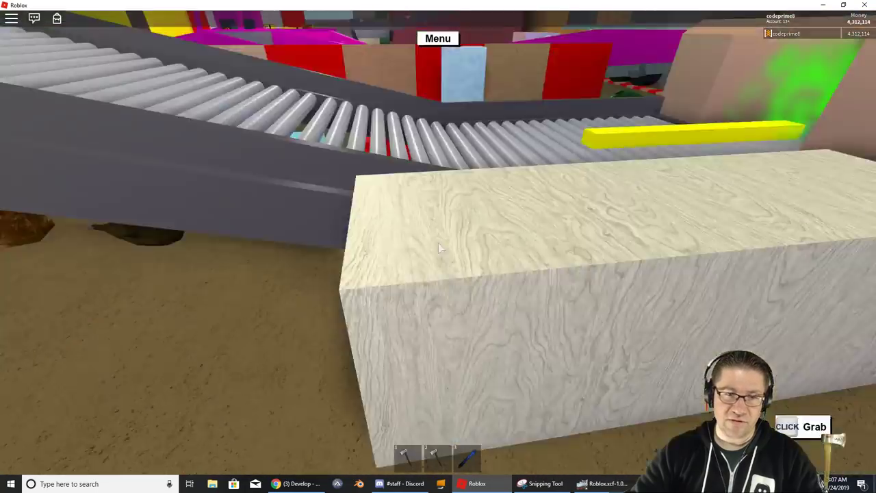
{"action": "key", "text": "space"}
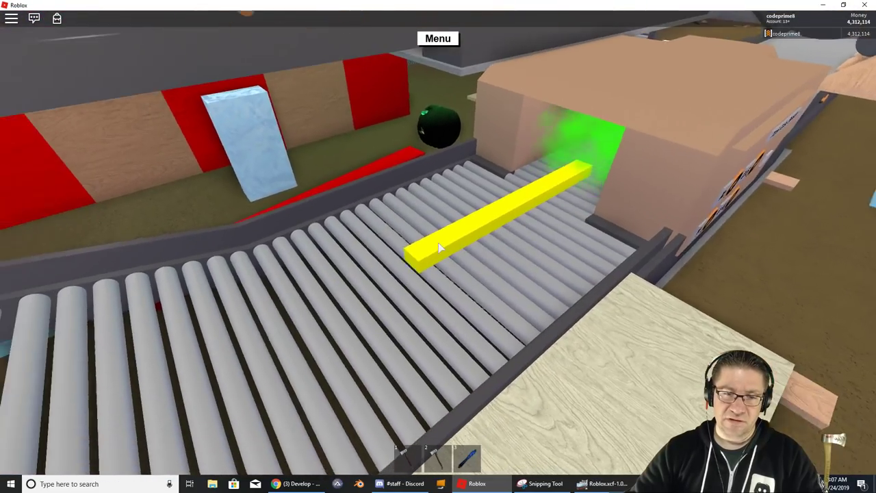
{"action": "key", "text": "w"}
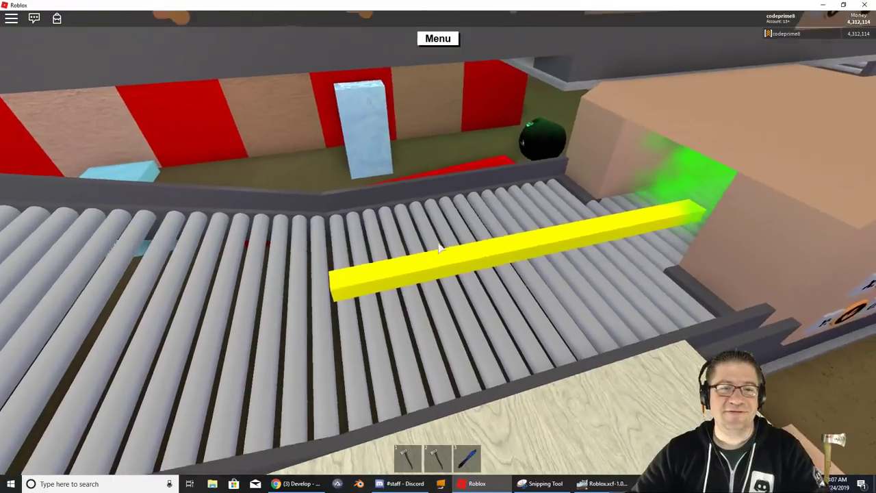
- Follow the yellow plank along the conveyor and examine the roller spacing up to the far end
{"action": "left_click_drag", "start_coordinate": [437, 242], "coordinate": [438, 242]}
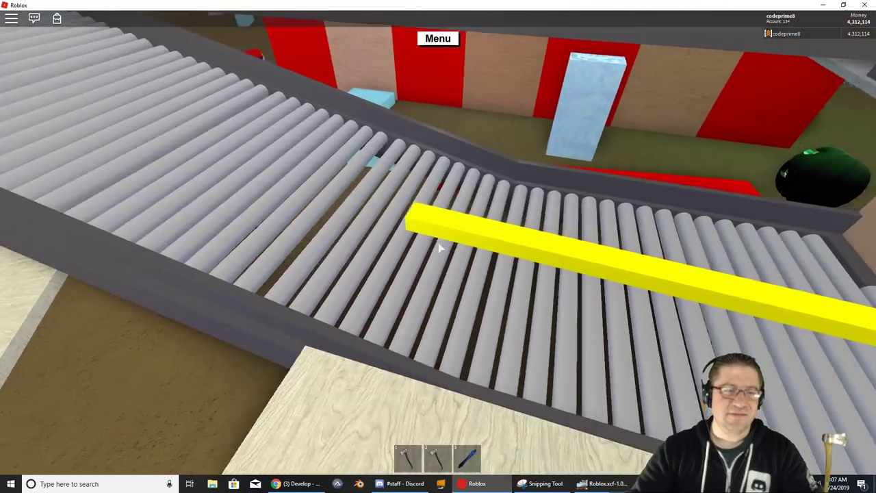
{"action": "key", "text": "w"}
{"action": "key", "text": "a"}
{"action": "scroll", "coordinate": [438, 243], "scroll_direction": "down", "scroll_amount": 1}
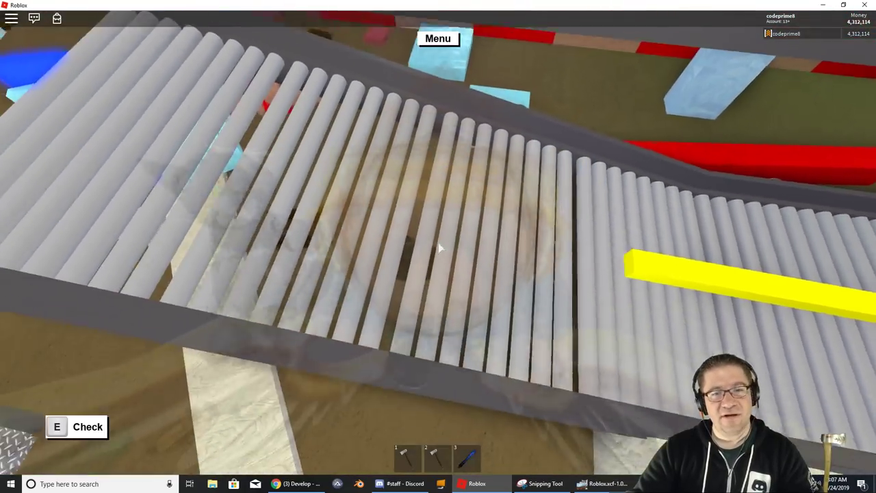
{"action": "scroll", "coordinate": [438, 242], "scroll_direction": "up", "scroll_amount": 1}
{"action": "key", "text": "a"}
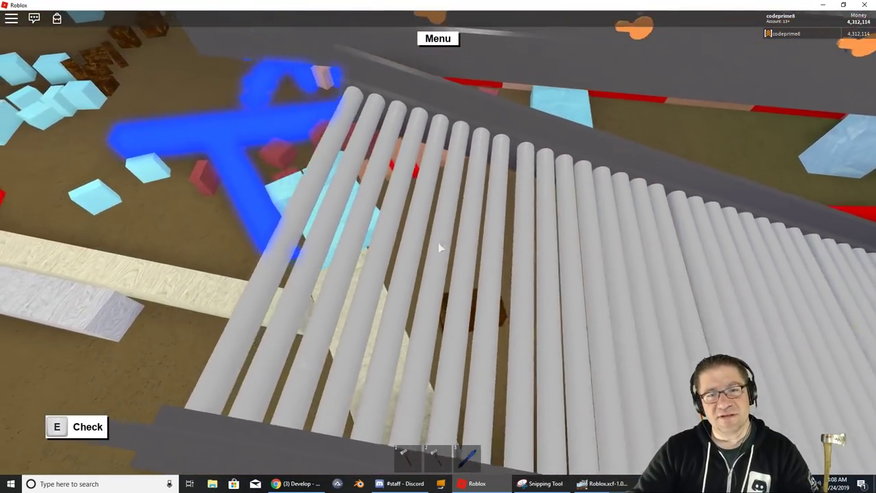
{"action": "key", "text": "d"}
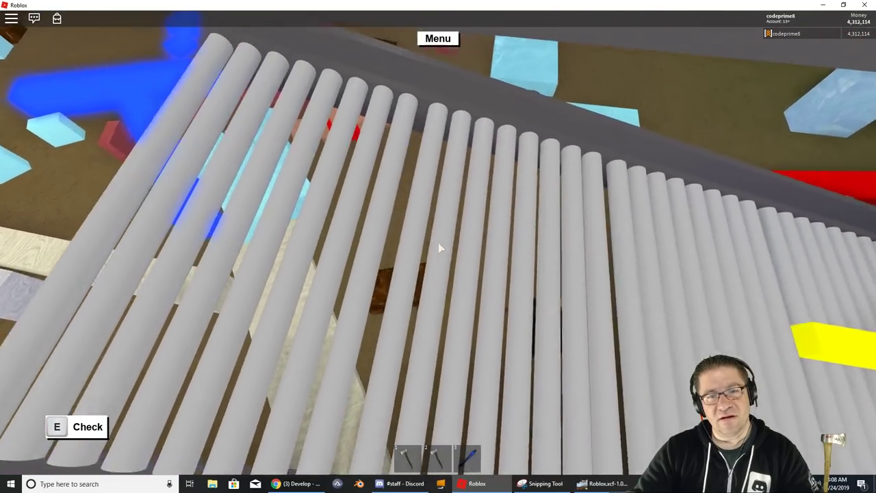
{"action": "key", "text": "a"}
{"action": "key", "text": "d"}
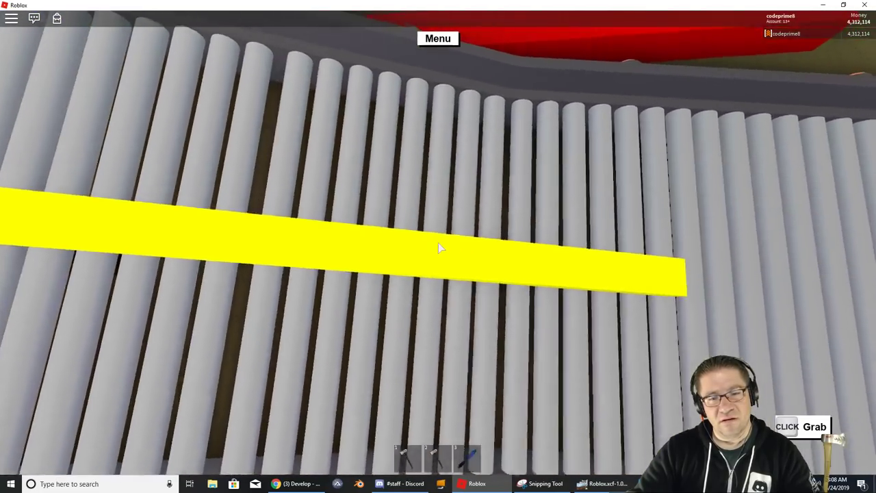
- Take the yellow plank off the conveyor and carry it to open ground
{"action": "right_click_drag", "start_coordinate": [439, 248], "coordinate": [439, 245]}
{"action": "left_click_drag", "start_coordinate": [439, 246], "coordinate": [439, 246]}
{"action": "key", "text": "w"}
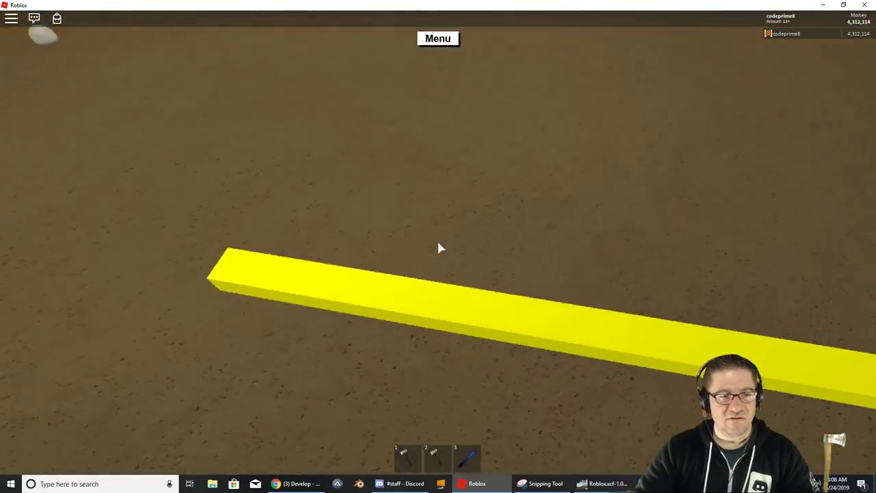
- Equip the axe in slot 2 and chop a small piece off the end of the yellow plank
{"action": "key", "text": "grave"}
{"action": "key", "text": "1"}
{"action": "key", "text": "grave"}
{"action": "key", "text": "2"}
{"action": "right_click_drag", "start_coordinate": [438, 243], "coordinate": [438, 243]}
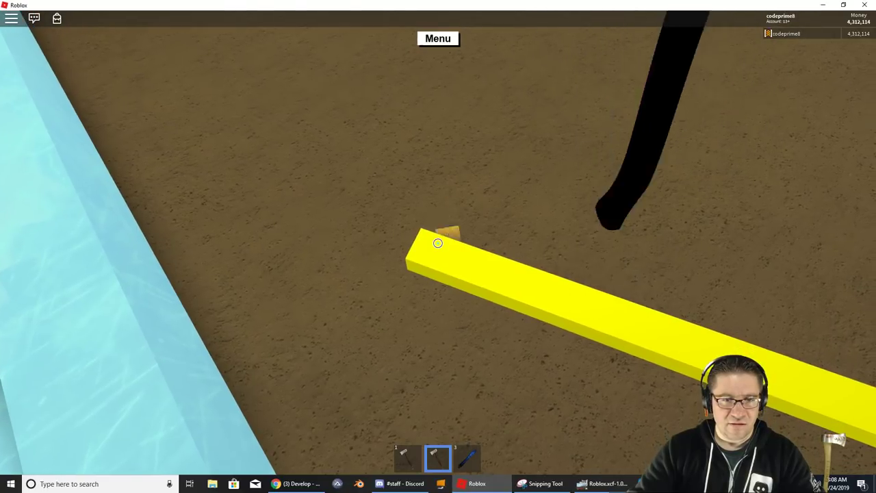
{"action": "left_click_drag", "start_coordinate": [438, 243], "coordinate": [438, 243]}
- Place the small yellow piece on the curved conveyor and reposition it over the gaps between the rollers
{"action": "key", "text": "w"}
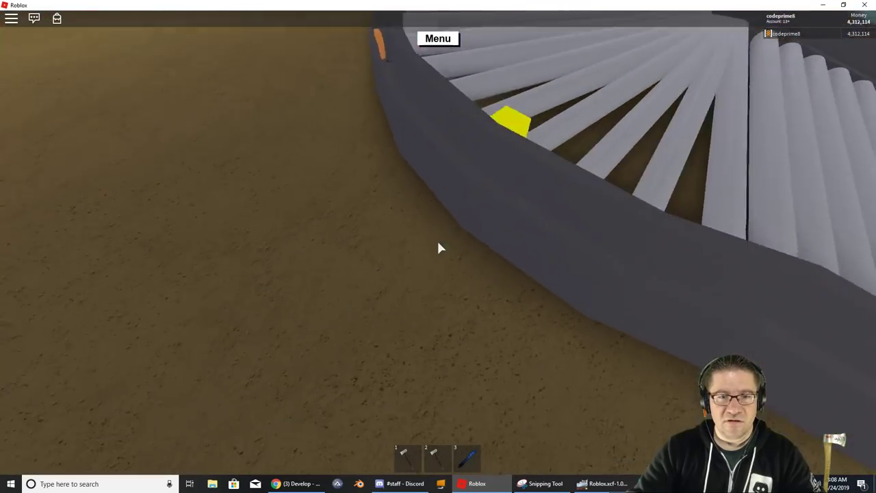
{"action": "key", "text": "space"}
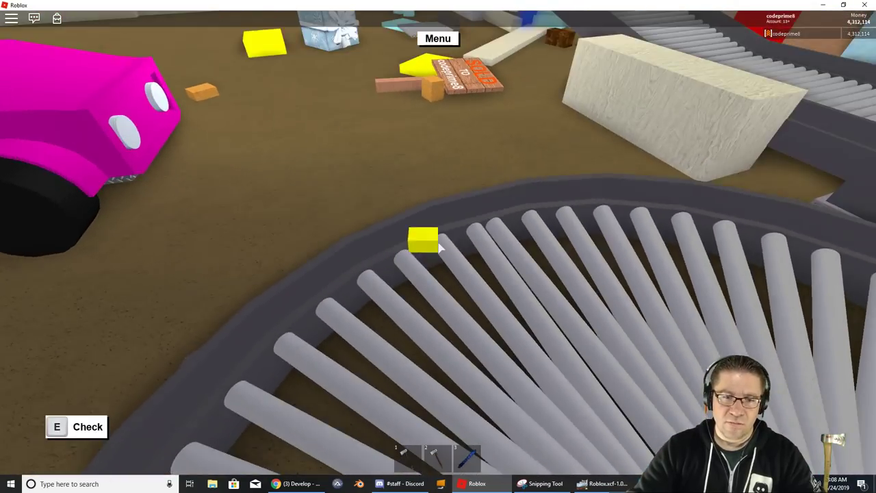
{"action": "left_click_drag", "start_coordinate": [438, 243], "coordinate": [440, 246]}
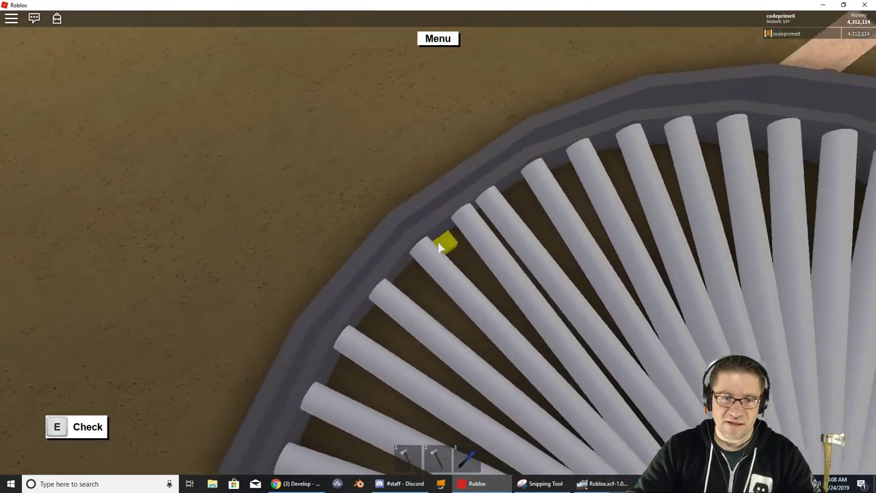
{"action": "left_click_drag", "start_coordinate": [440, 248], "coordinate": [440, 248]}
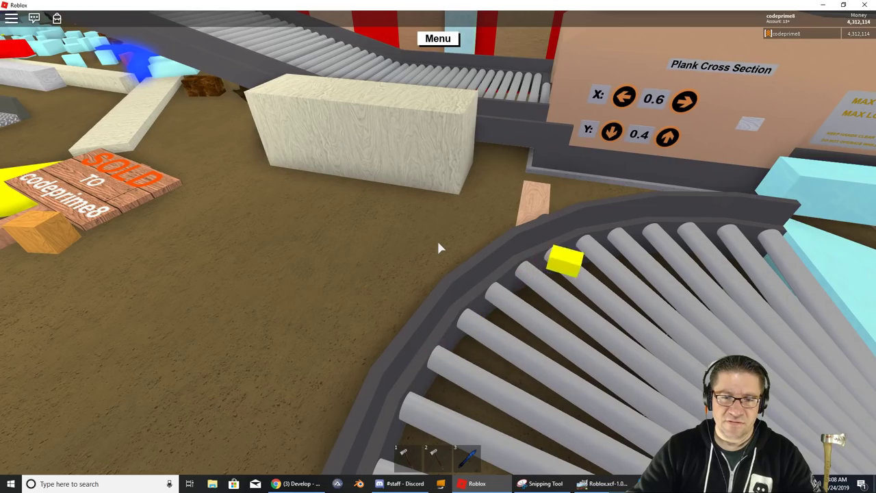
- Walk over the ice pool past the curved conveyors and jump onto the sawmill
{"action": "key", "text": "w"}
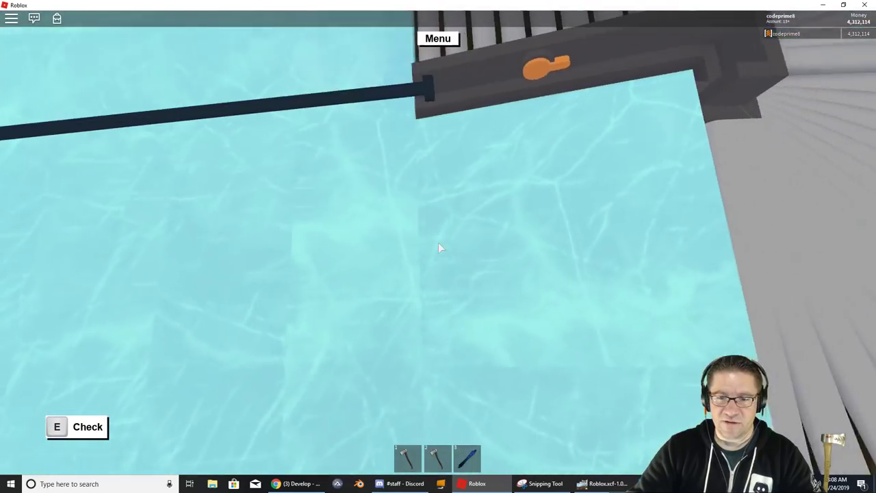
{"action": "key", "text": "w"}
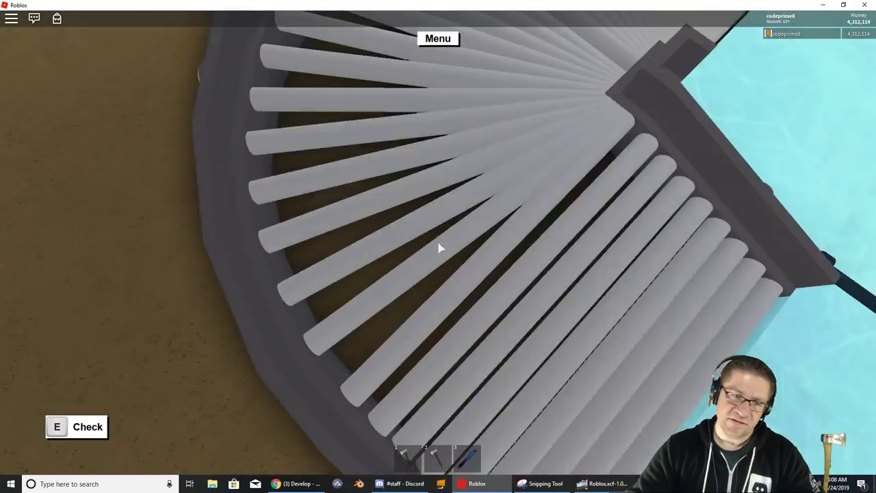
{"action": "key", "text": "w"}
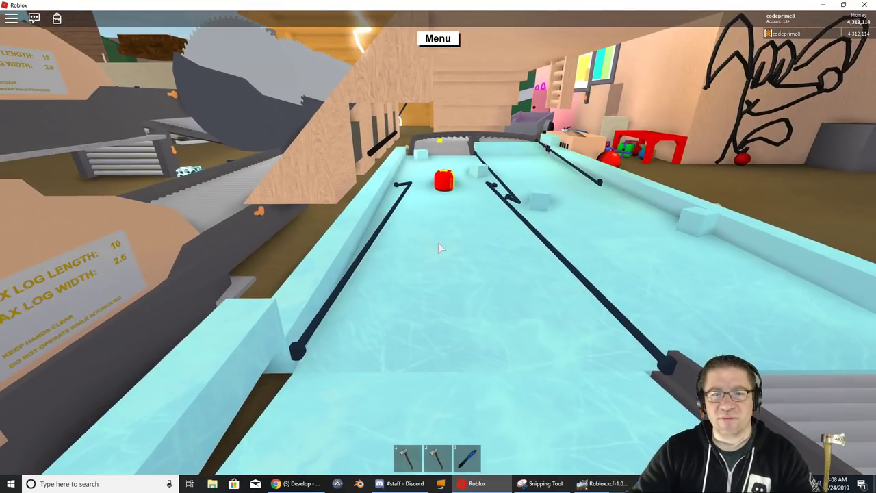
{"action": "key", "text": "w"}
{"action": "scroll", "coordinate": [440, 247], "scroll_direction": "down", "scroll_amount": 3}
{"action": "key", "text": "space"}
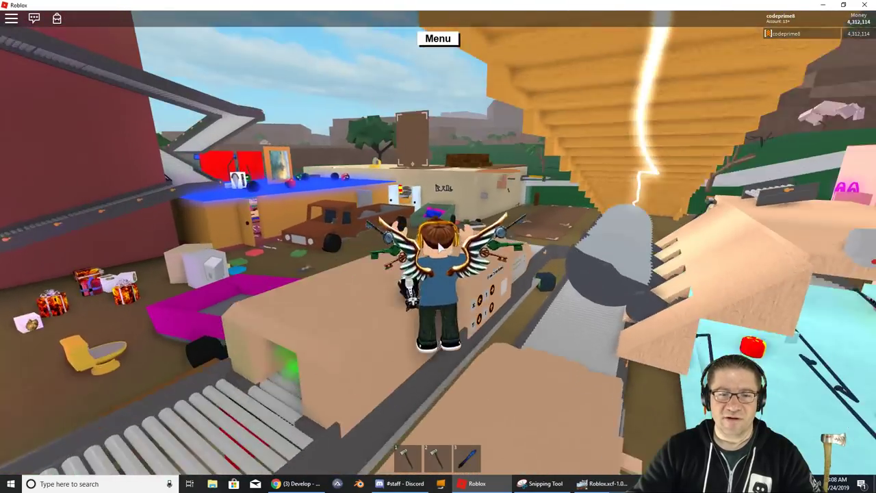
- Walk past the parked truck into the building and examine the original straight conveyor's rollers and orange lever
{"action": "key", "text": "w"}
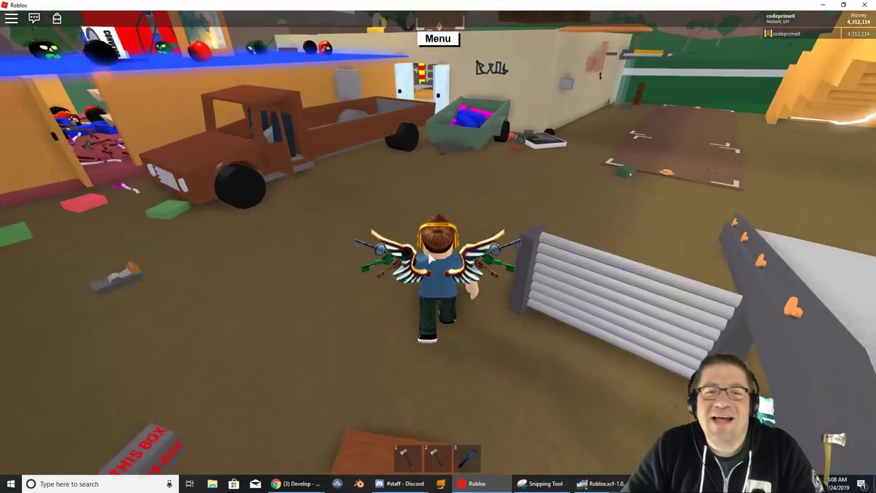
{"action": "key", "text": "w"}
{"action": "scroll", "coordinate": [440, 248], "scroll_direction": "up", "scroll_amount": 3}
{"action": "key", "text": "space"}
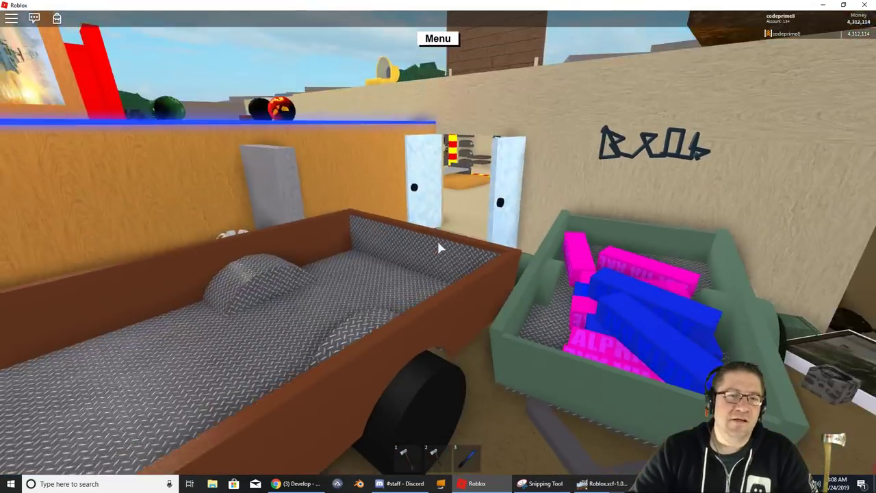
{"action": "key", "text": "w"}
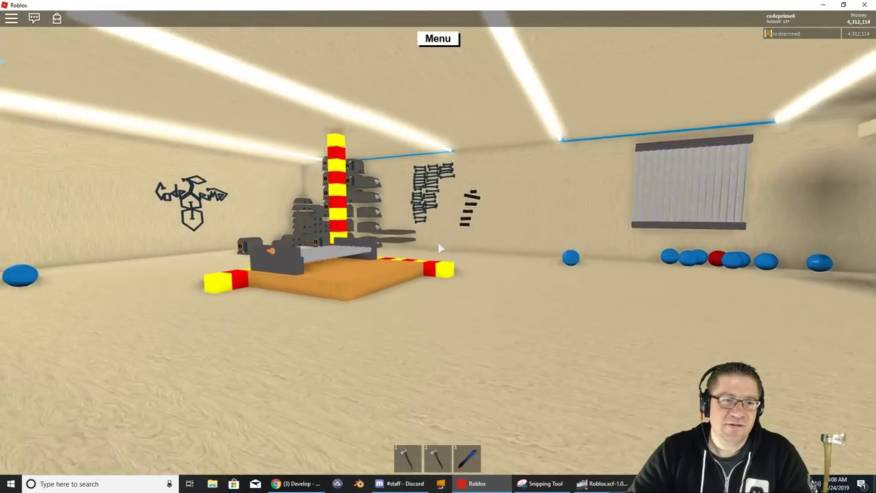
{"action": "key", "text": "w"}
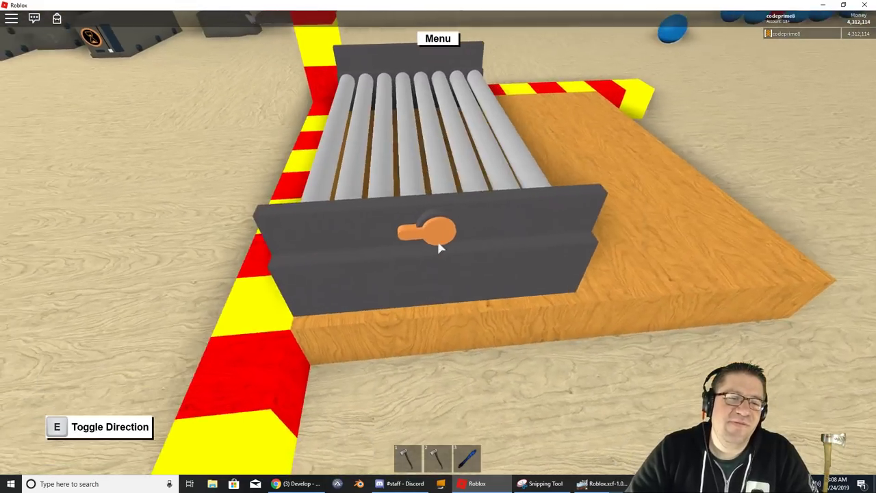
{"action": "key", "text": "w"}
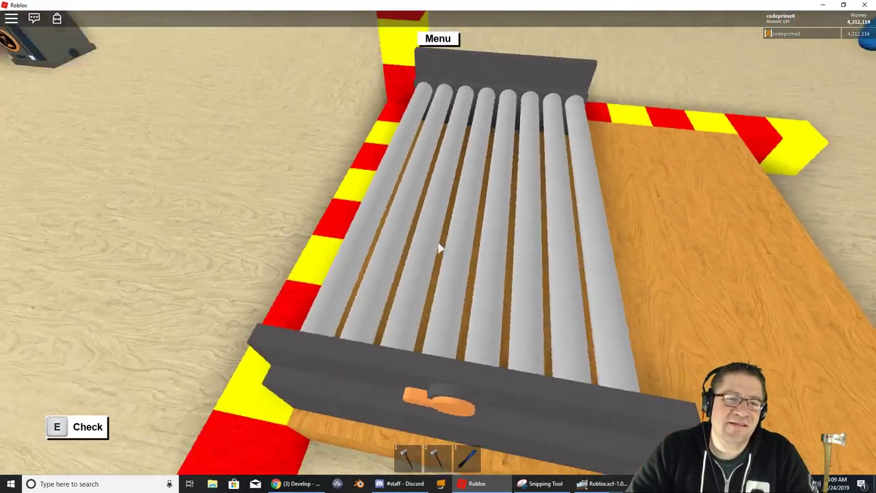
- Switch back to Roblox Studio and clear the selection of the conveyor's rollers
{"action": "key", "text": "alt+Tab"}
{"action": "right_click_drag", "start_coordinate": [504, 204], "coordinate": [501, 204]}
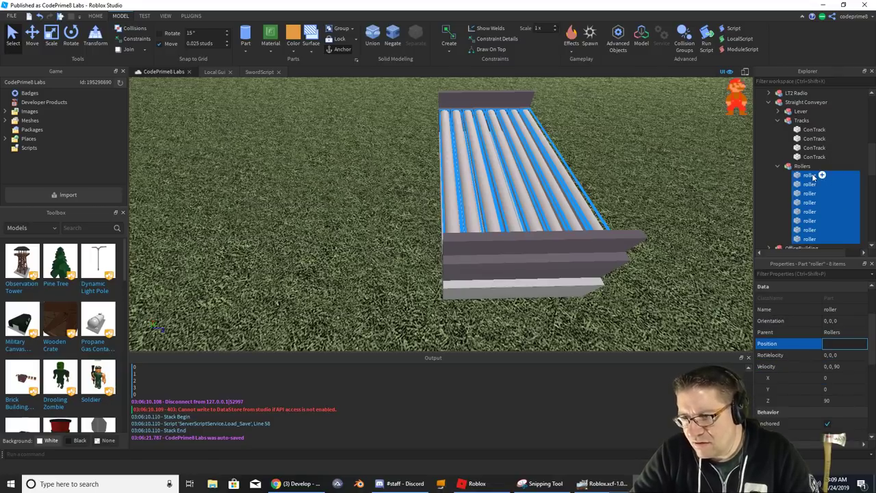
{"action": "left_click", "coordinate": [812, 176]}
{"action": "left_click", "coordinate": [811, 178]}
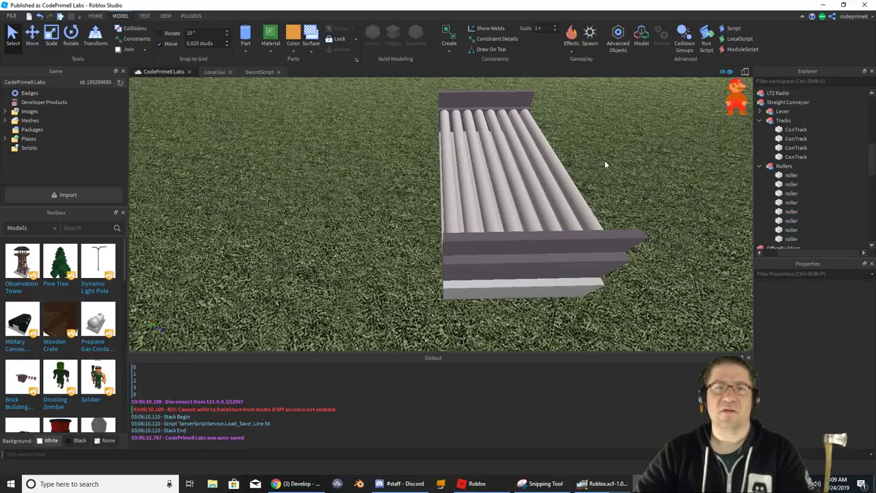
- Playtest the place, walk onto the Straight Conveyor to check whether its rollers move the character, and end the test
{"action": "key", "text": "F5"}
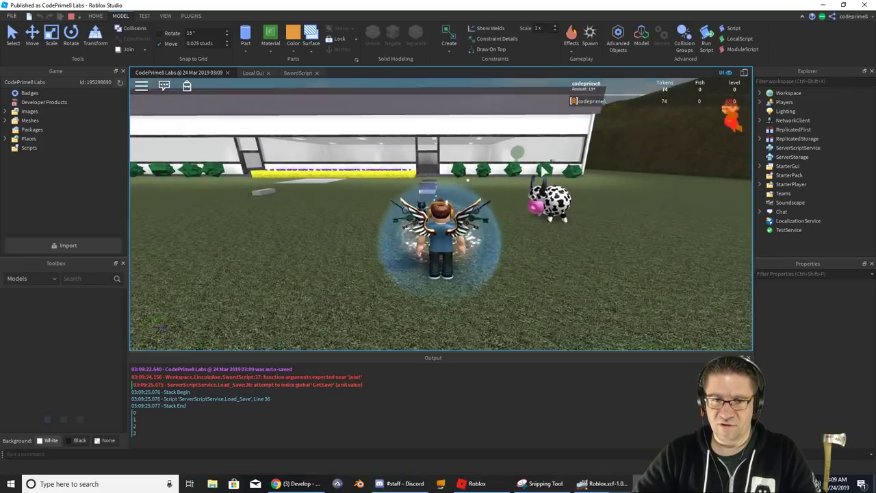
{"action": "right_click_drag", "start_coordinate": [544, 171], "coordinate": [541, 169]}
{"action": "key", "text": "w"}
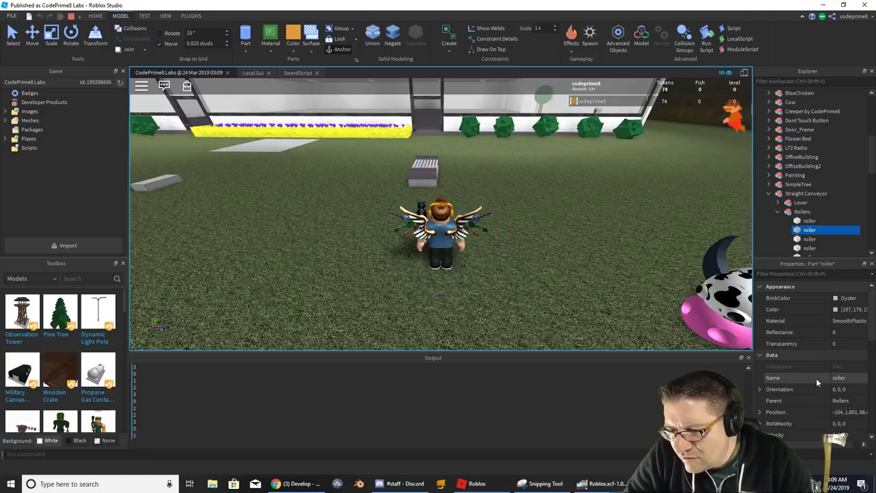
{"action": "key", "text": "w"}
{"action": "key", "text": "w"}
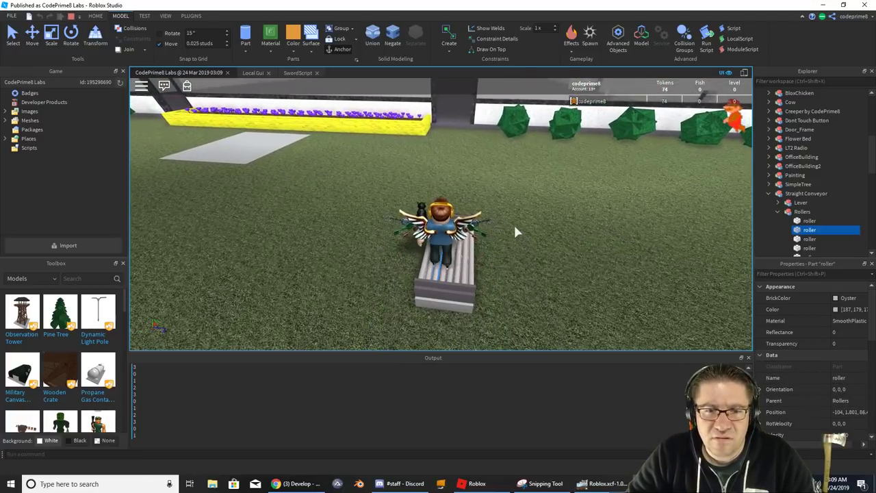
{"action": "key", "text": "s"}
{"action": "key", "text": "w"}
{"action": "right_click_drag", "start_coordinate": [515, 231], "coordinate": [516, 227]}
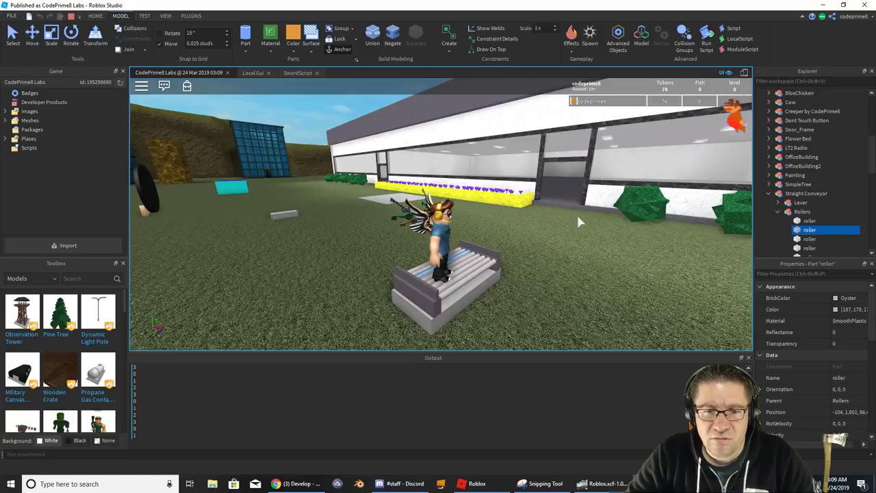
{"action": "right_click_drag", "start_coordinate": [587, 222], "coordinate": [587, 222]}
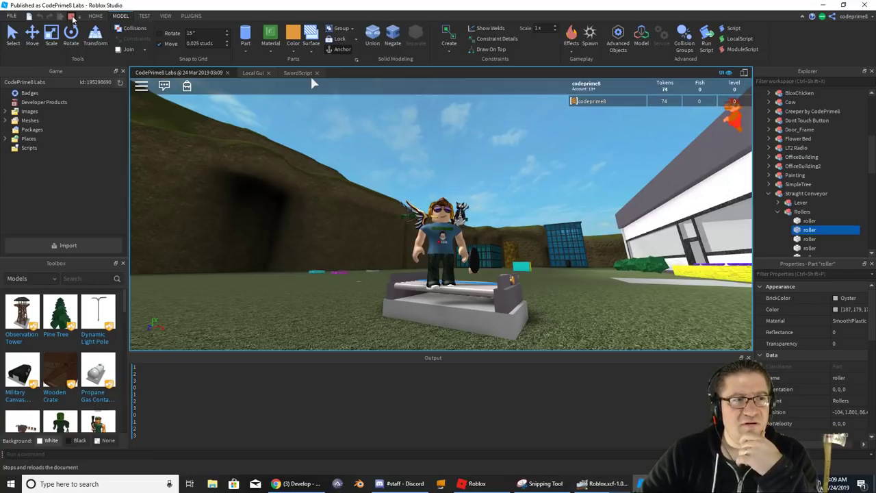
{"action": "left_click", "coordinate": [71, 16]}
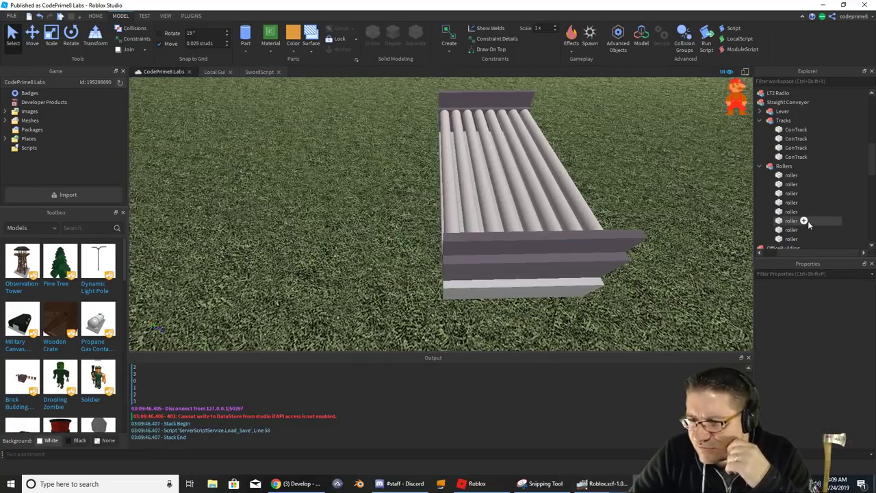
- Set the Velocity of all eight conveyor rollers to 90, 90, 90
{"action": "left_click", "coordinate": [791, 230]}
{"action": "left_click", "coordinate": [791, 175]}
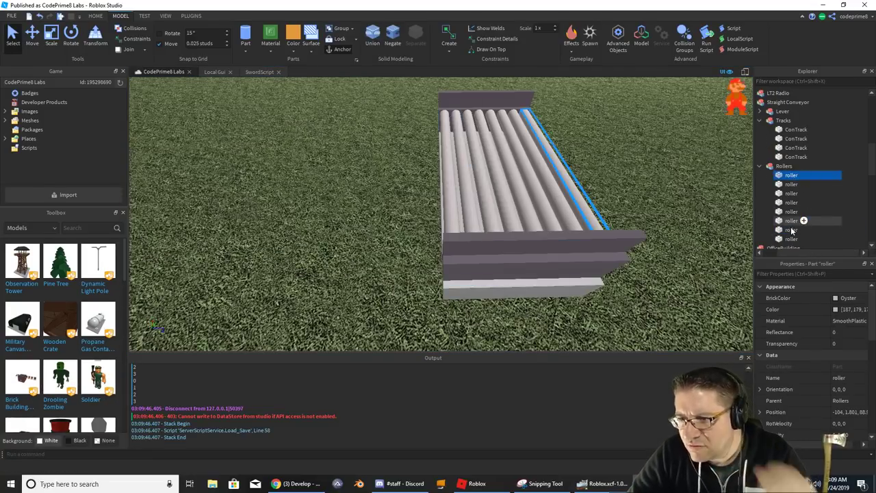
{"action": "left_click", "coordinate": [791, 238], "text": "shift"}
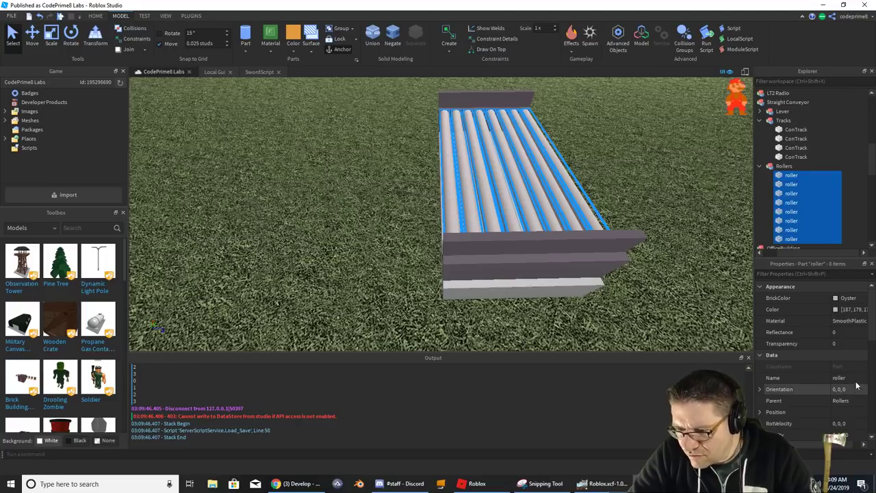
{"action": "left_click", "coordinate": [841, 435]}
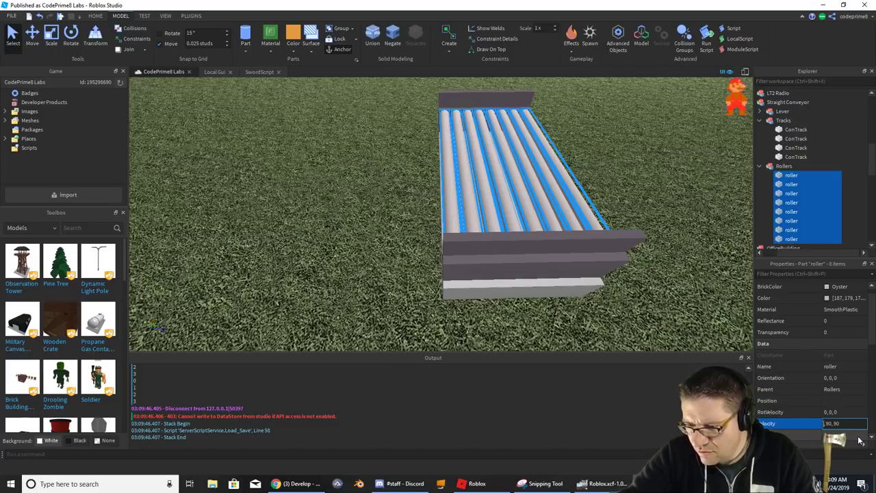
{"action": "left_click", "coordinate": [699, 192]}
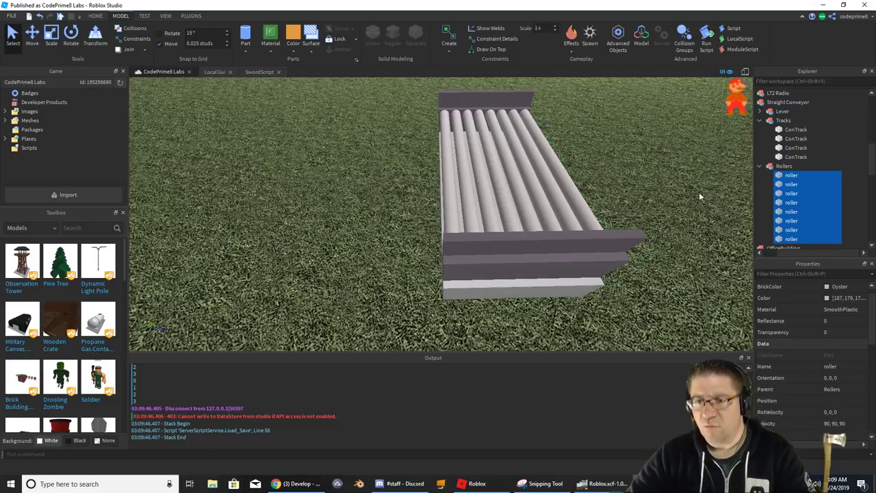
- Start another playtest and stand the character on the conveyor's rollers to test their movement
{"action": "key", "text": "F5"}
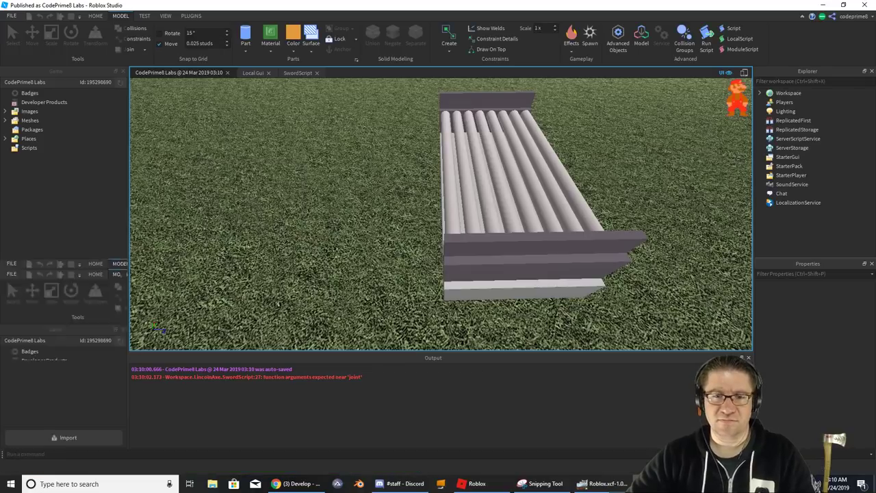
{"action": "key", "text": "w"}
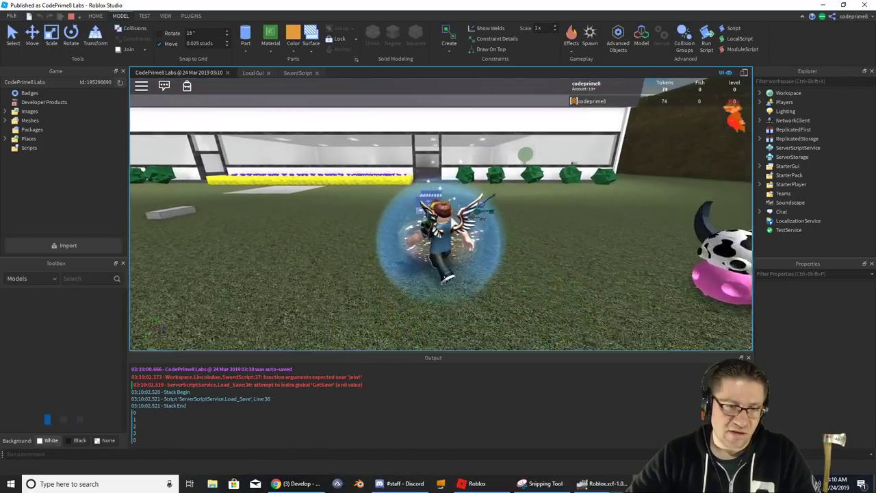
{"action": "right_click_drag", "start_coordinate": [501, 201], "coordinate": [464, 205]}
{"action": "key", "text": "a"}
{"action": "key", "text": "a"}
{"action": "key", "text": "w"}
{"action": "key", "text": "w"}
{"action": "scroll", "coordinate": [441, 215], "scroll_direction": "up", "scroll_amount": 5}
{"action": "scroll", "coordinate": [441, 219], "scroll_direction": "down", "scroll_amount": 5}
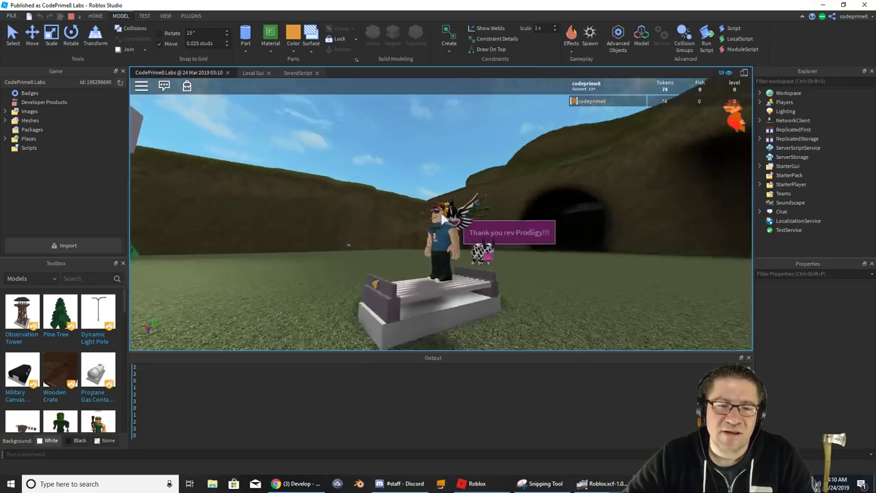
- Examine the conveyor from several sides while walking around it, and end the playtest
{"action": "right_click_drag", "start_coordinate": [443, 219], "coordinate": [443, 219]}
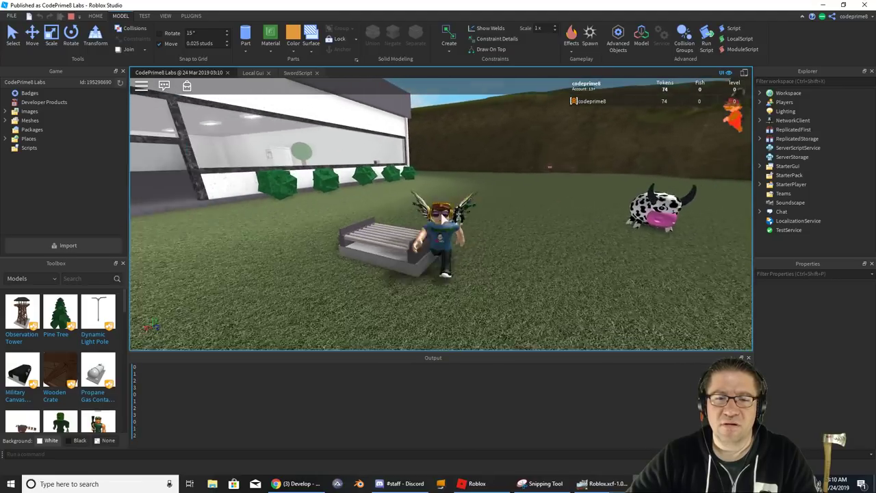
{"action": "key", "text": "a"}
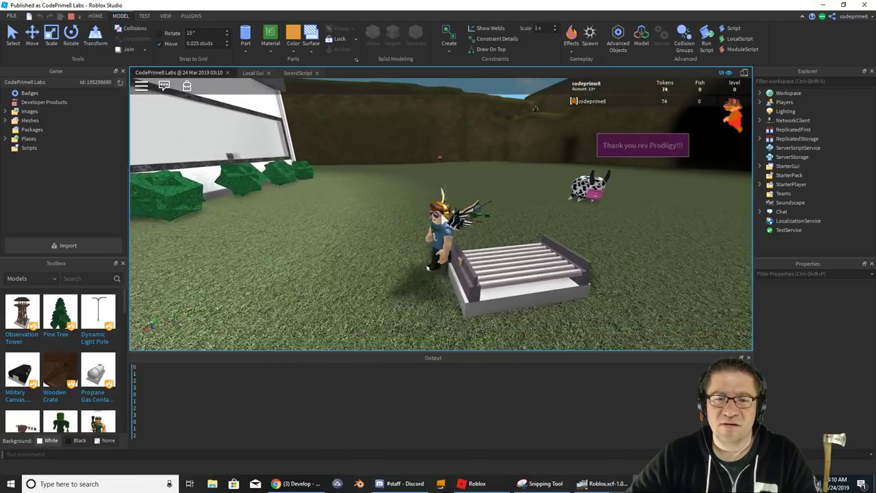
{"action": "key", "text": "s"}
{"action": "key", "text": "d"}
{"action": "key", "text": "s"}
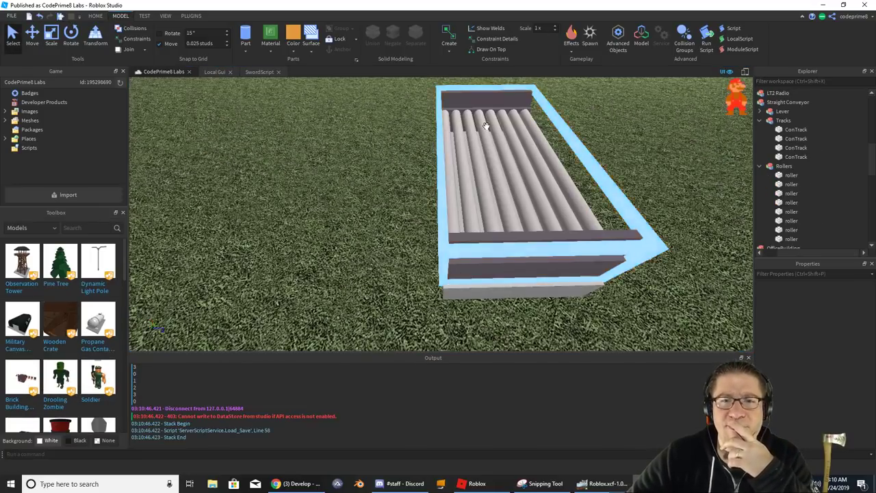
- Try to union the Rollers group inside the Straight Conveyor model
{"action": "right_click_drag", "start_coordinate": [486, 126], "coordinate": [484, 156]}
{"action": "left_click", "coordinate": [473, 160]}
{"action": "key", "text": "s"}
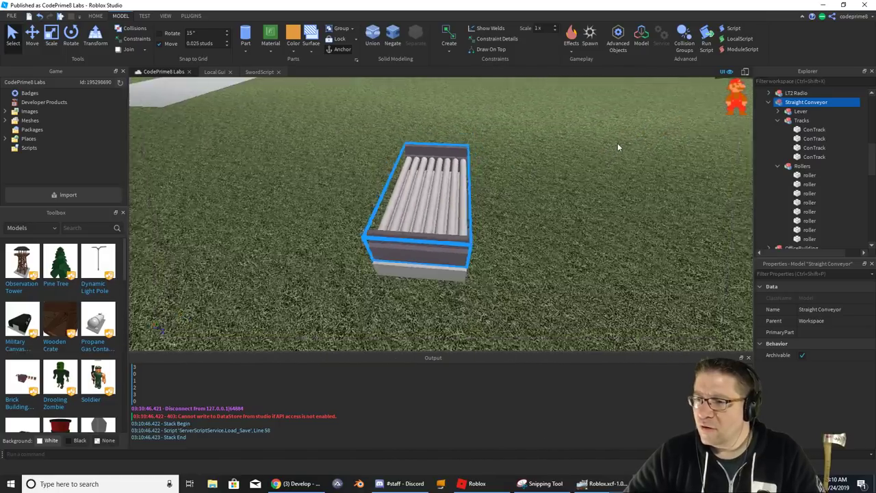
{"action": "scroll", "coordinate": [618, 147], "scroll_direction": "down", "scroll_amount": 2}
{"action": "left_click", "coordinate": [802, 167]}
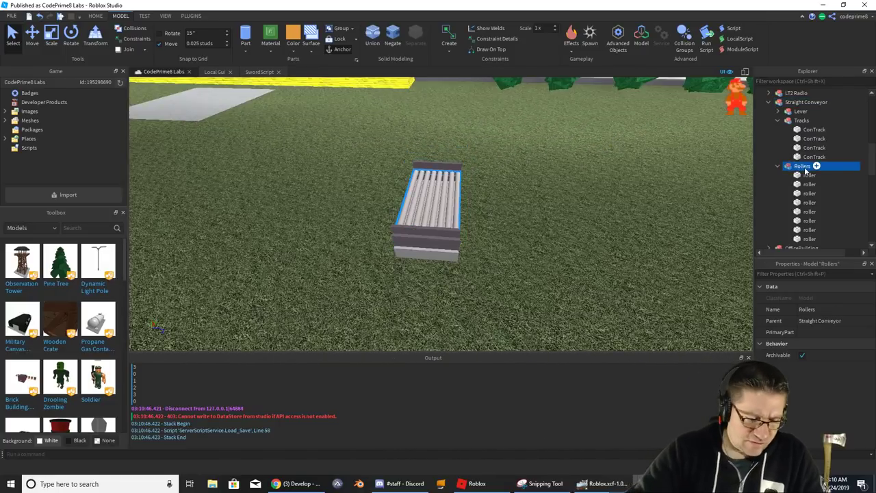
{"action": "key", "text": "ctrl+shift+g"}
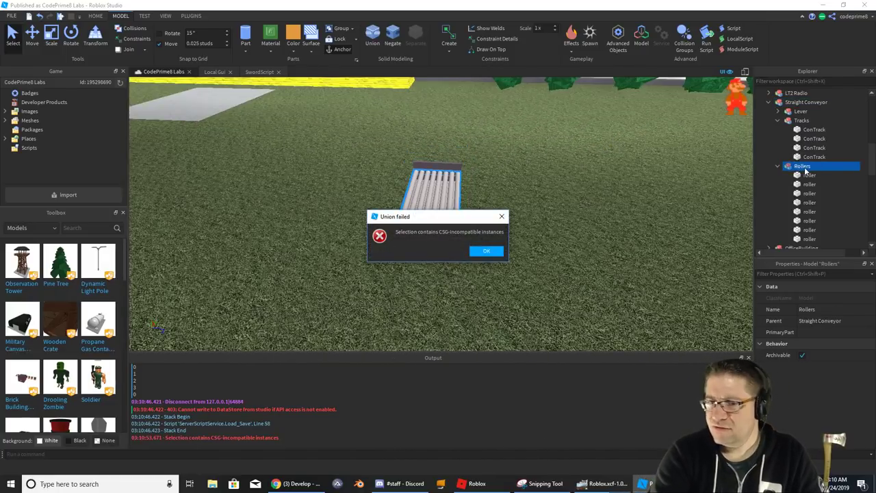
{"action": "left_click", "coordinate": [487, 252]}
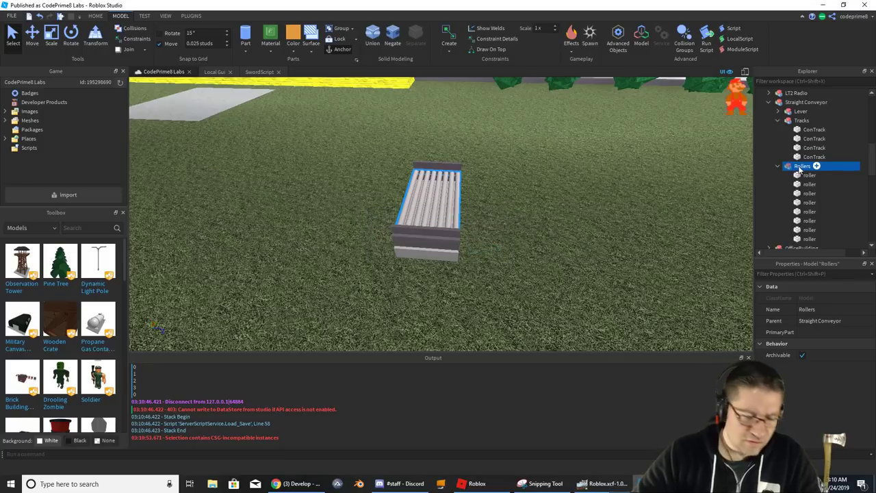
- Ungroup the Rollers model so its rollers sit directly under Straight Conveyor
{"action": "right_click", "coordinate": [804, 167]}
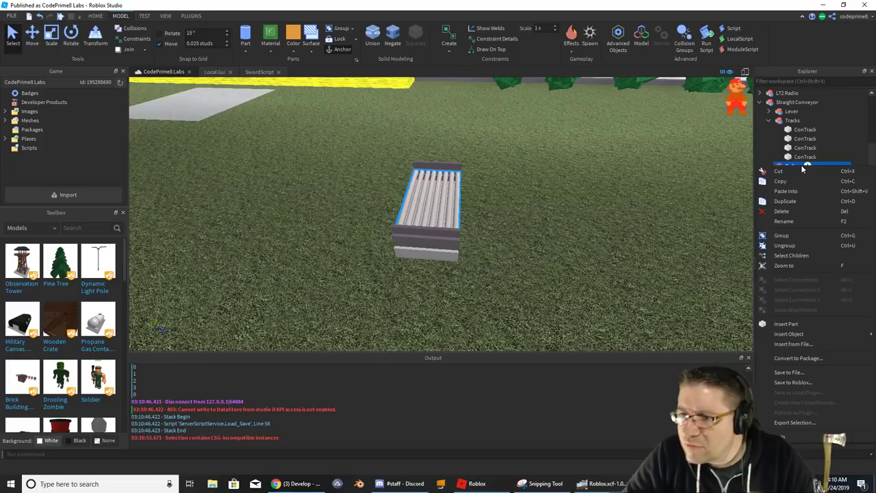
{"action": "left_click", "coordinate": [785, 246]}
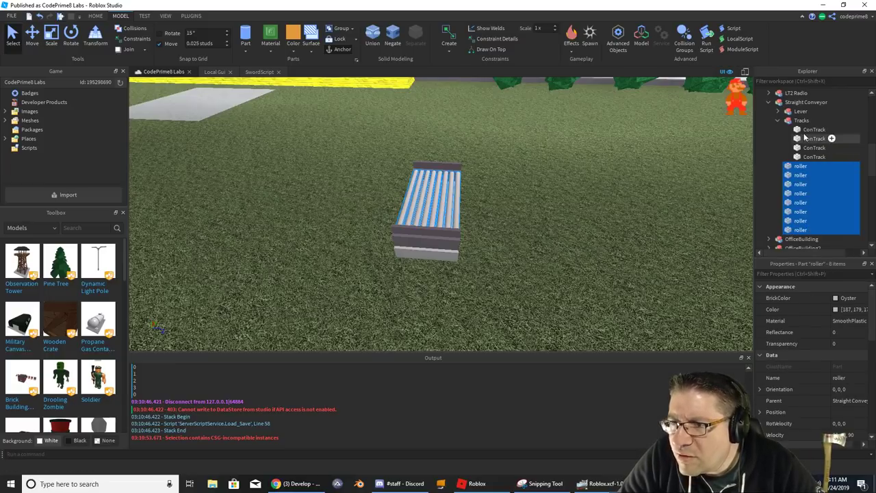
{"action": "right_click", "coordinate": [799, 121]}
{"action": "left_click", "coordinate": [641, 181]}
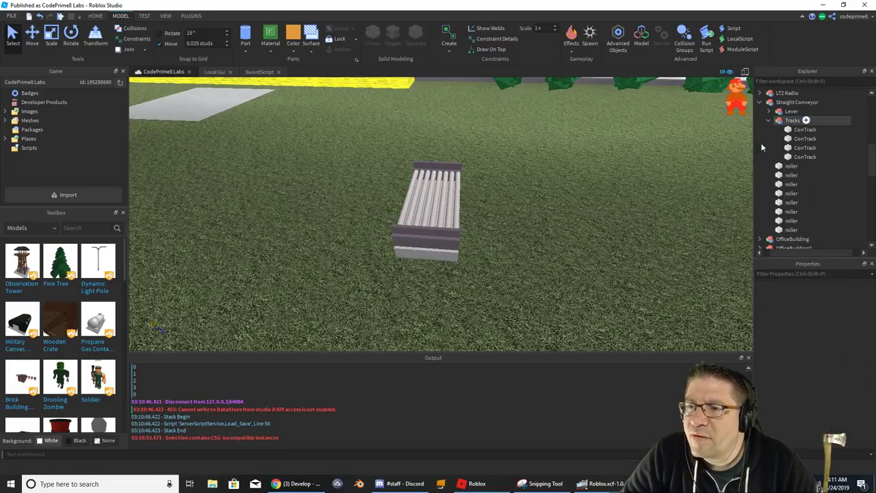
- Set the Y and Z components of the first listed roller's Velocity to 0
{"action": "left_click", "coordinate": [791, 166]}
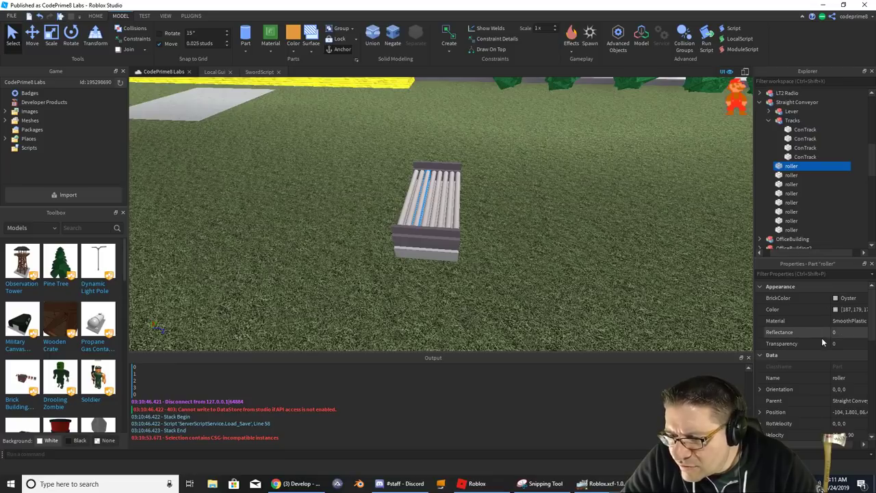
{"action": "scroll", "coordinate": [823, 305], "scroll_direction": "down", "scroll_amount": 3}
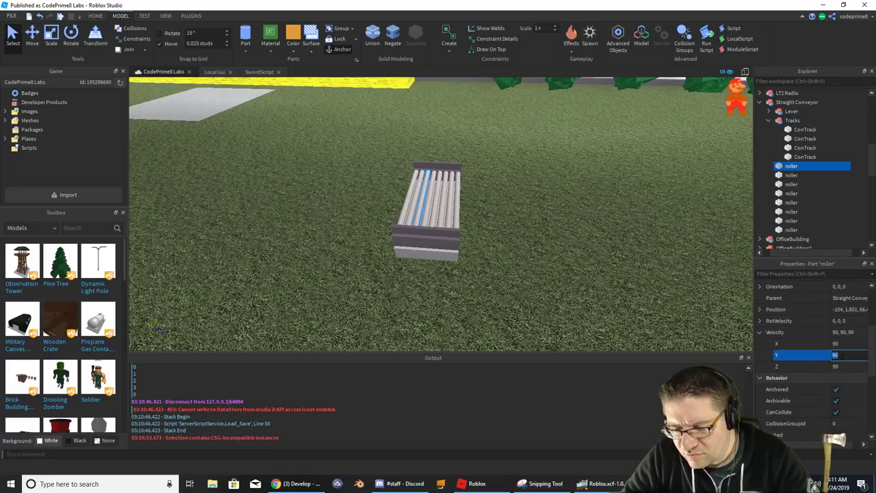
{"action": "type", "text": "5"}
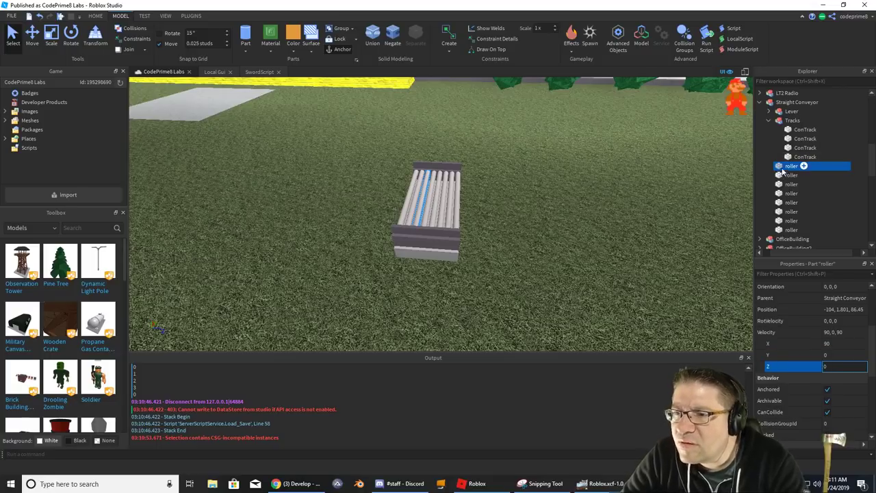
{"action": "right_click", "coordinate": [784, 171]}
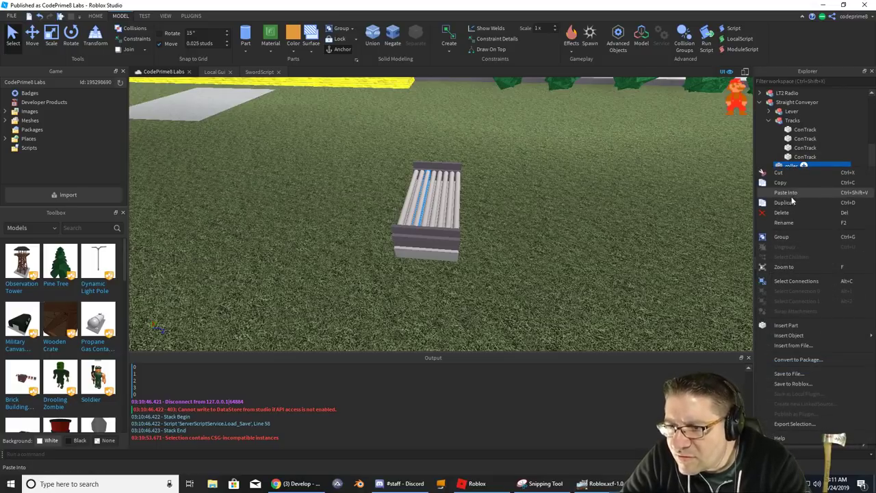
{"action": "left_click", "coordinate": [701, 163]}
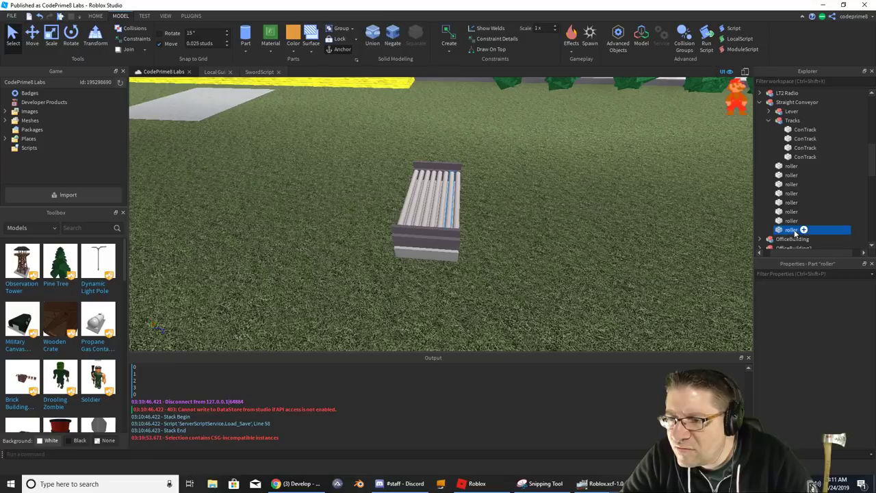
- Select all eight rollers and set their Velocity to 90, 0, 0
{"action": "left_click", "coordinate": [792, 166], "text": "shift"}
{"action": "right_click", "coordinate": [788, 170]}
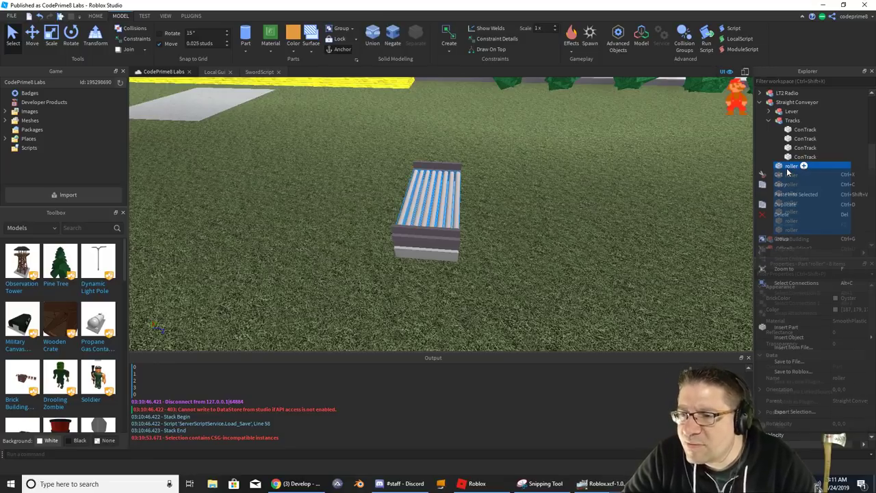
{"action": "left_click", "coordinate": [813, 235]}
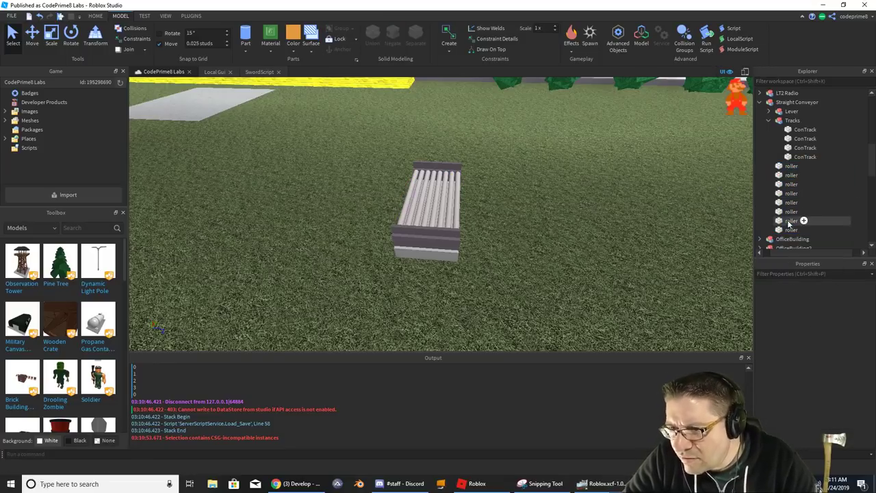
{"action": "left_click", "coordinate": [791, 229]}
{"action": "left_click", "coordinate": [792, 167], "text": "shift"}
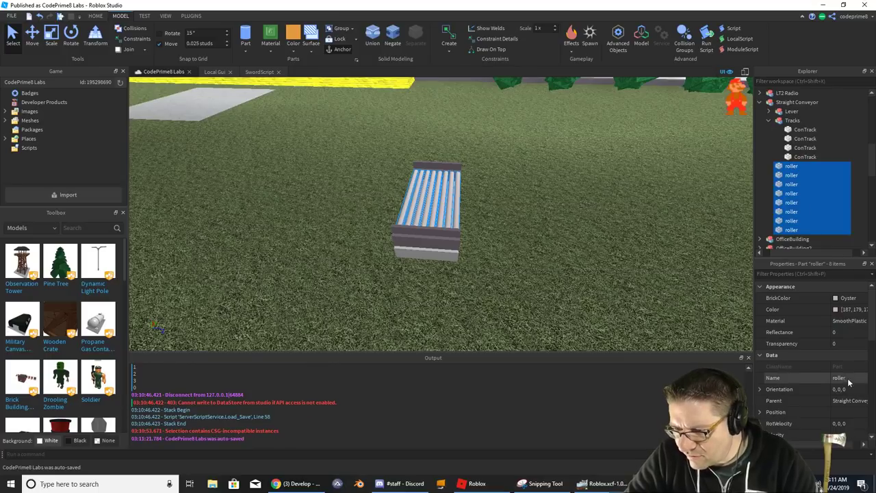
{"action": "scroll", "coordinate": [835, 378], "scroll_direction": "down", "scroll_amount": 1}
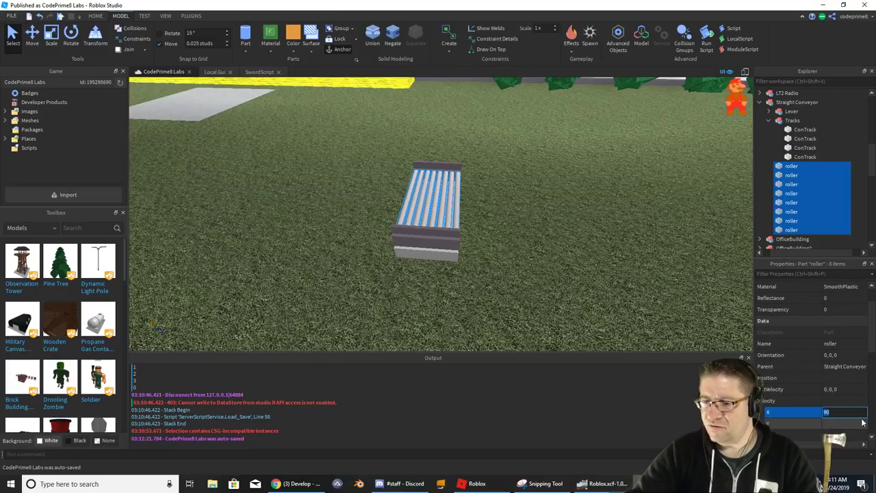
{"action": "left_click", "coordinate": [863, 422]}
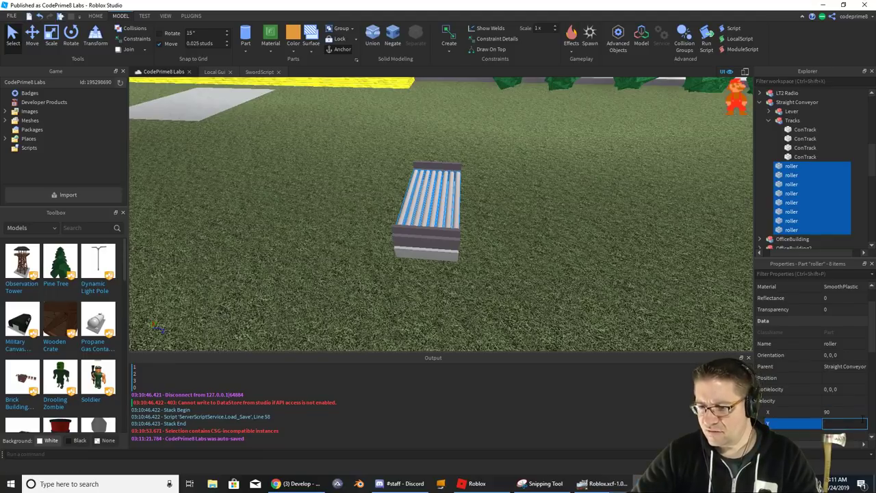
{"action": "type", "text": "0"}
{"action": "key", "text": "Tab"}
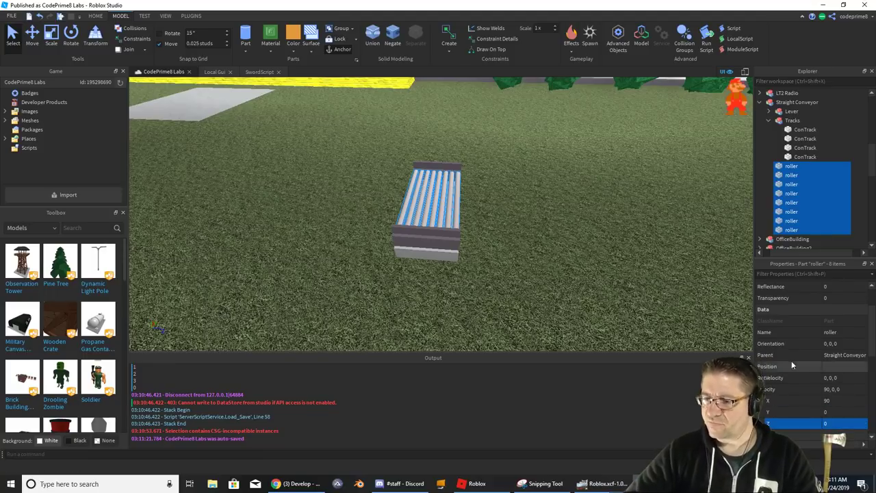
{"action": "left_click", "coordinate": [681, 238]}
- Playtest the place, move the character onto the Straight Conveyor's rollers to check how they push the player, and end the test
{"action": "key", "text": "F5"}
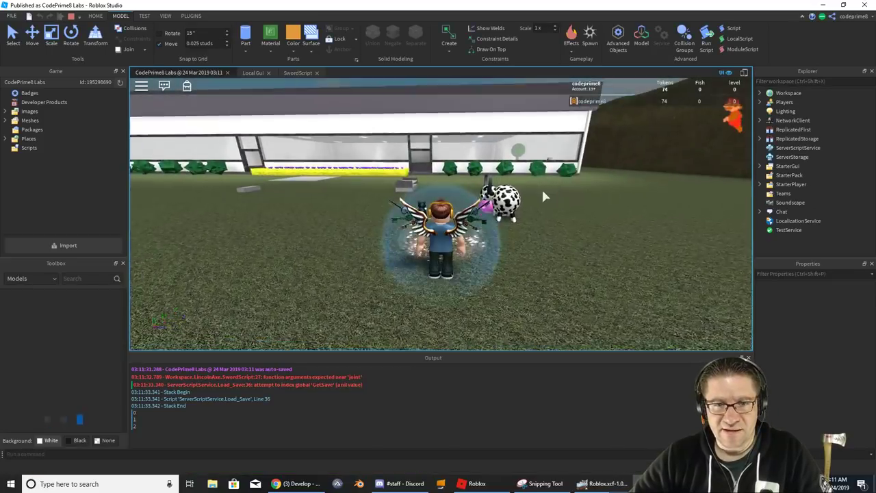
{"action": "key", "text": "w"}
{"action": "mouse_move", "coordinate": [543, 191]}
{"action": "right_mouse_down"}
{"action": "mouse_move", "coordinate": [537, 209]}
{"action": "mouse_move", "coordinate": [575, 192]}
{"action": "mouse_move", "coordinate": [577, 198]}
{"action": "mouse_move", "coordinate": [543, 185]}
{"action": "right_mouse_up"}
{"action": "key", "text": "w"}
{"action": "key", "text": "space"}
{"action": "key", "text": "s"}
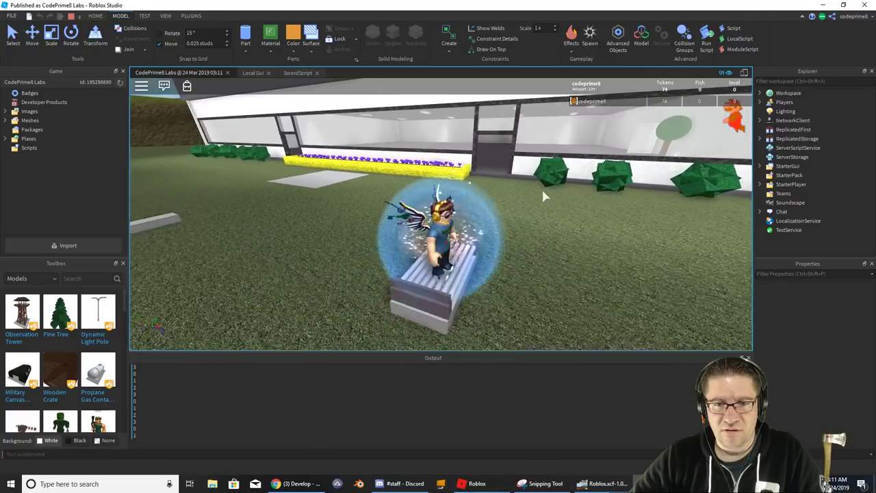
{"action": "key", "text": "s"}
{"action": "key", "text": "d"}
{"action": "key", "text": "s"}
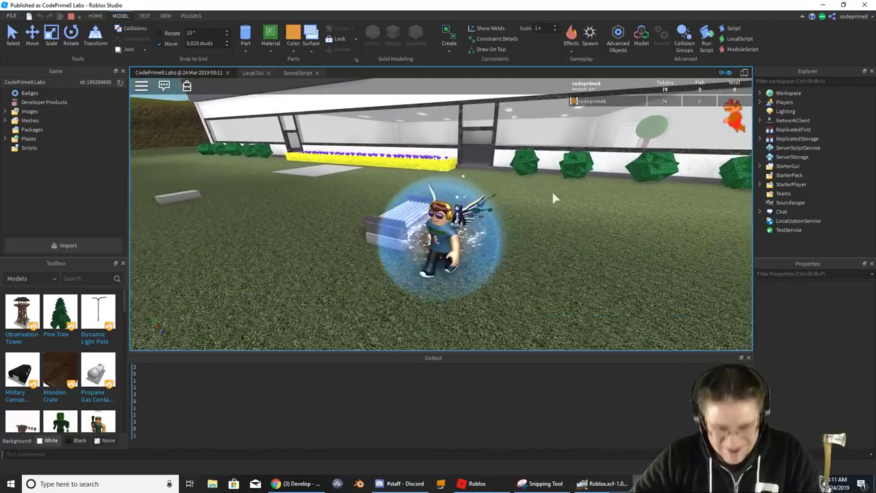
{"action": "key", "text": "a"}
{"action": "mouse_move", "coordinate": [552, 193]}
{"action": "right_mouse_down"}
{"action": "mouse_move", "coordinate": [553, 206]}
{"action": "mouse_move", "coordinate": [562, 207]}
{"action": "right_mouse_up"}
{"action": "key", "text": "w"}
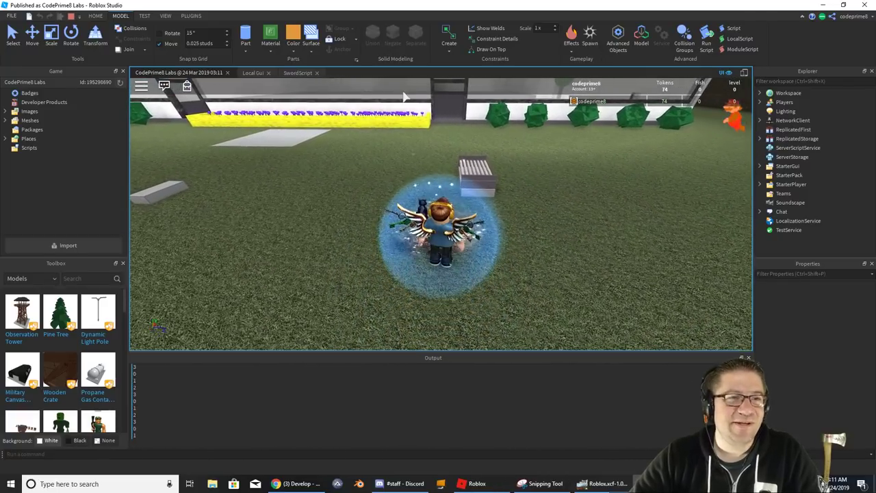
{"action": "key", "text": "shift+F5"}
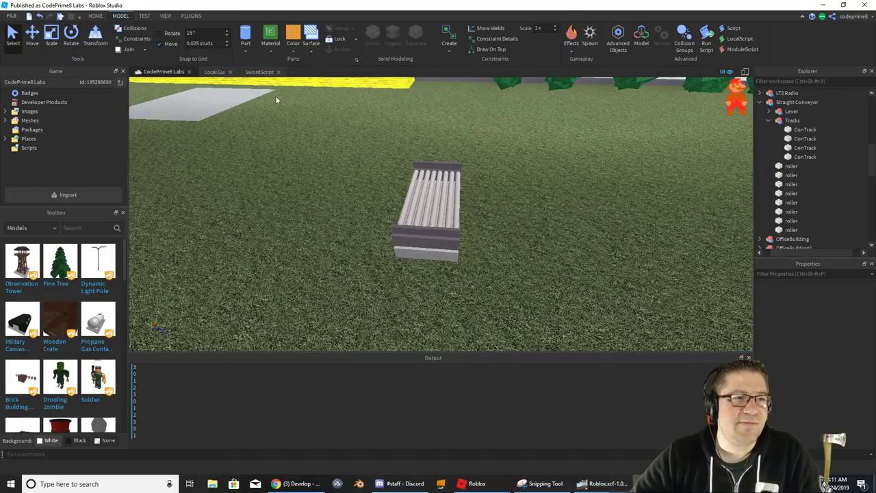
- Insert a block part on the open grass beside the Straight Conveyor
{"action": "right_click_drag", "start_coordinate": [282, 200], "coordinate": [294, 157]}
{"action": "key", "text": "a"}
{"action": "key", "text": "s"}
{"action": "key", "text": "w"}
{"action": "key", "text": "s"}
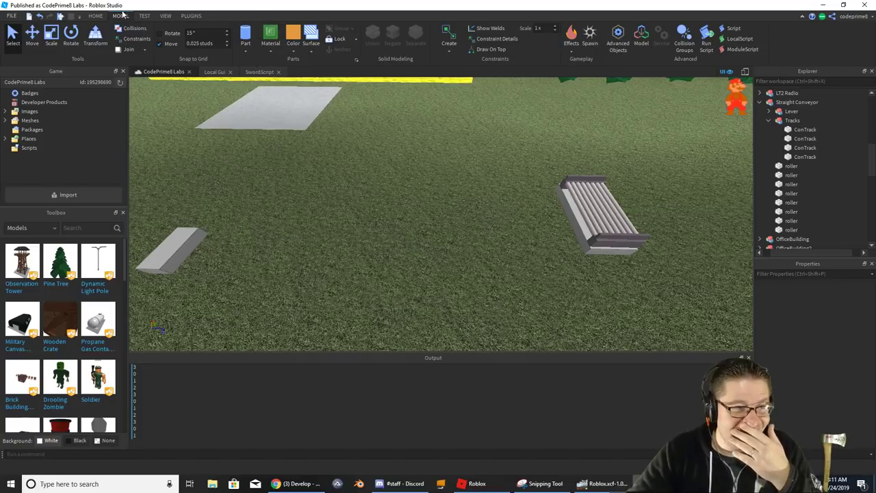
{"action": "left_click", "coordinate": [243, 52]}
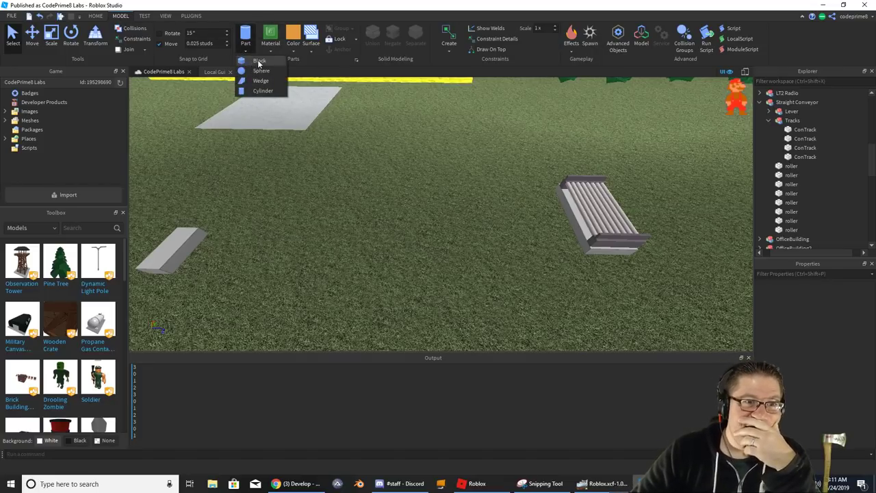
{"action": "left_click", "coordinate": [255, 63]}
{"action": "left_click_drag", "start_coordinate": [437, 203], "coordinate": [418, 242]}
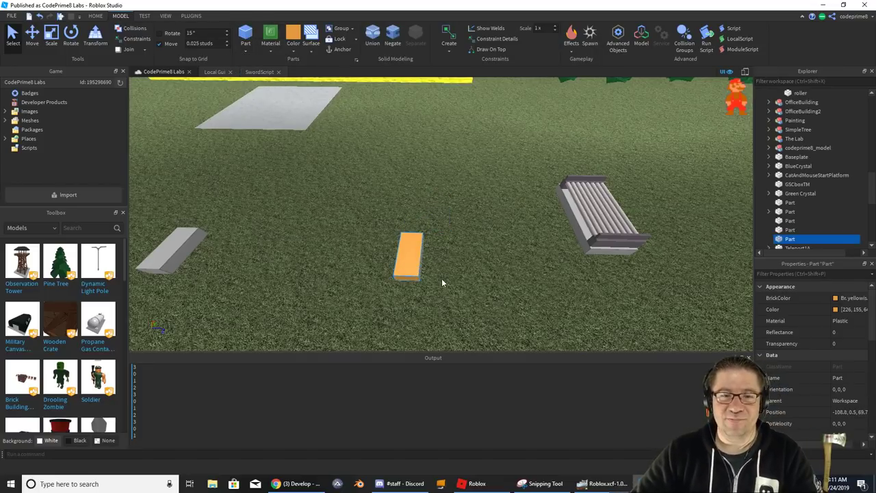
- Move the orange block farther away from the building, clear of the Straight Conveyor
{"action": "scroll", "coordinate": [441, 283], "scroll_direction": "up", "scroll_amount": 3}
{"action": "right_click_drag", "start_coordinate": [442, 283], "coordinate": [442, 283]}
{"action": "scroll", "coordinate": [441, 283], "scroll_direction": "down", "scroll_amount": 3}
{"action": "scroll", "coordinate": [466, 244], "scroll_direction": "down", "scroll_amount": 1}
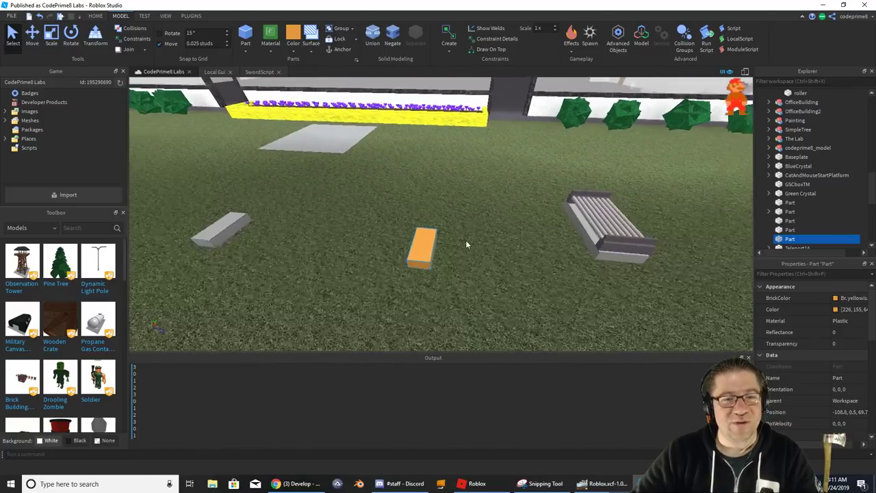
{"action": "scroll", "coordinate": [466, 243], "scroll_direction": "down", "scroll_amount": 1}
{"action": "left_click_drag", "start_coordinate": [421, 245], "coordinate": [431, 296]}
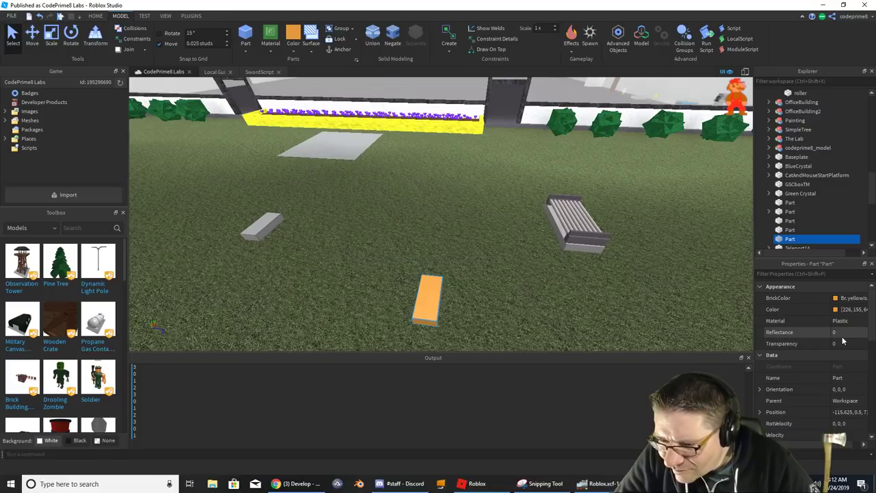
- Anchor the orange block and stretch it along its Z axis into a plank about 59.9 studs long
{"action": "scroll", "coordinate": [842, 340], "scroll_direction": "down", "scroll_amount": 1}
{"action": "scroll", "coordinate": [842, 340], "scroll_direction": "down", "scroll_amount": 3}
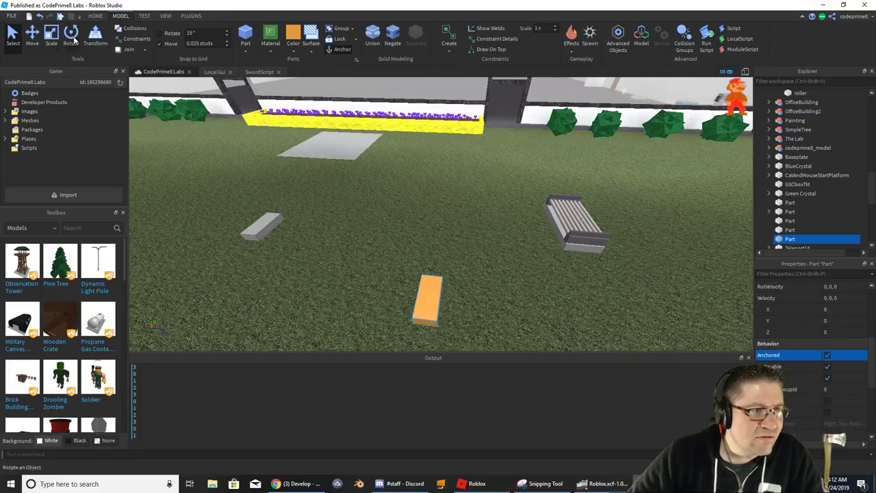
{"action": "left_click_drag", "start_coordinate": [463, 302], "coordinate": [706, 294]}
{"action": "right_click_drag", "start_coordinate": [504, 256], "coordinate": [504, 255]}
{"action": "key", "text": "d"}
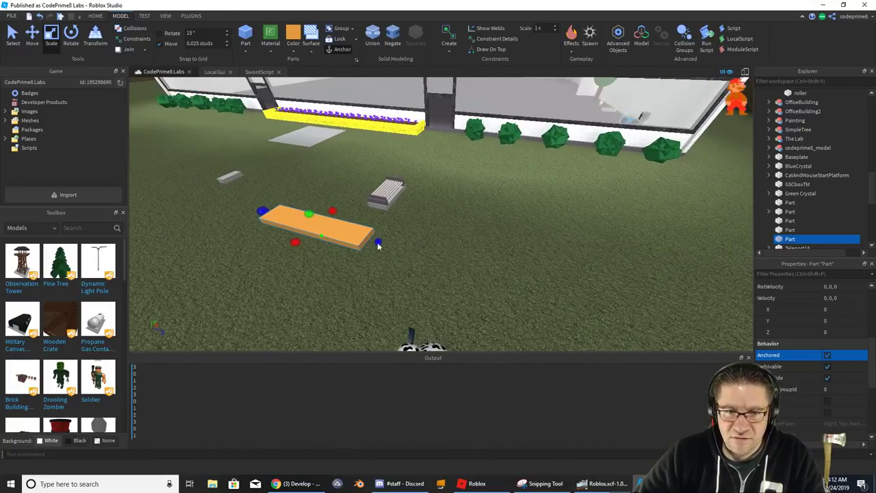
{"action": "left_click_drag", "start_coordinate": [376, 240], "coordinate": [721, 298]}
{"action": "right_click_drag", "start_coordinate": [470, 237], "coordinate": [463, 233]}
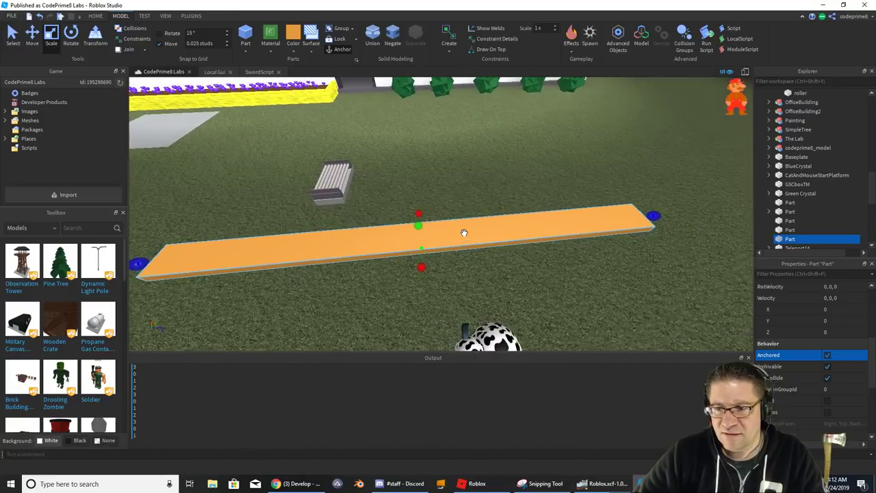
- Set the X component of the orange plank's Velocity to 20 and start a playtest
{"action": "scroll", "coordinate": [829, 338], "scroll_direction": "down", "scroll_amount": 5}
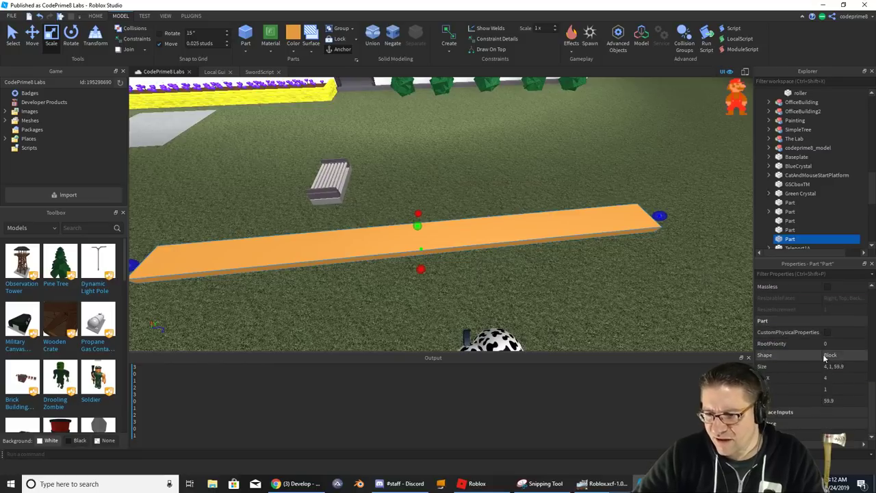
{"action": "scroll", "coordinate": [826, 362], "scroll_direction": "up", "scroll_amount": 4}
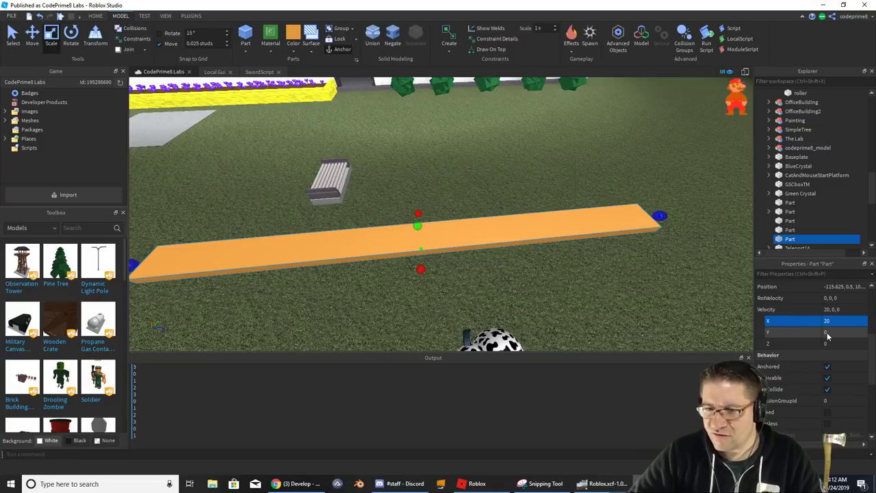
{"action": "key", "text": "F5"}
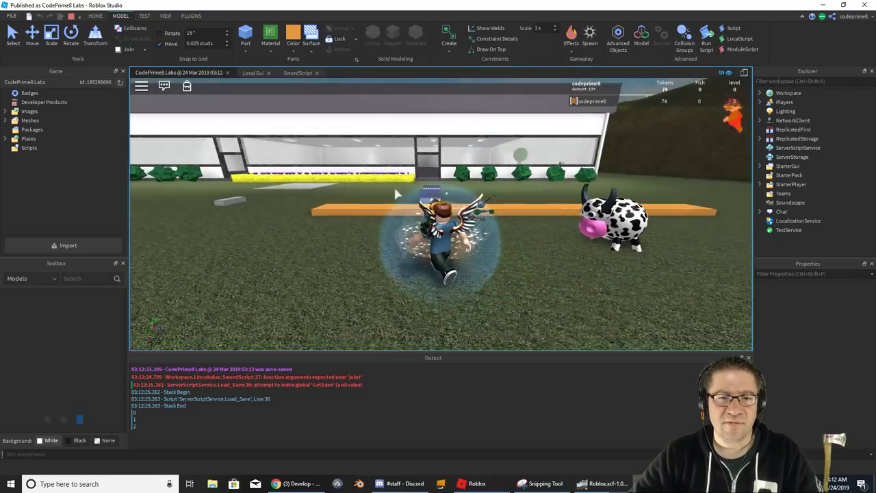
- Move the character repeatedly onto the end of the orange plank to check which way its velocity pushes the player
{"action": "key", "text": "w"}
{"action": "key", "text": "a"}
{"action": "right_click_drag", "start_coordinate": [402, 197], "coordinate": [402, 197]}
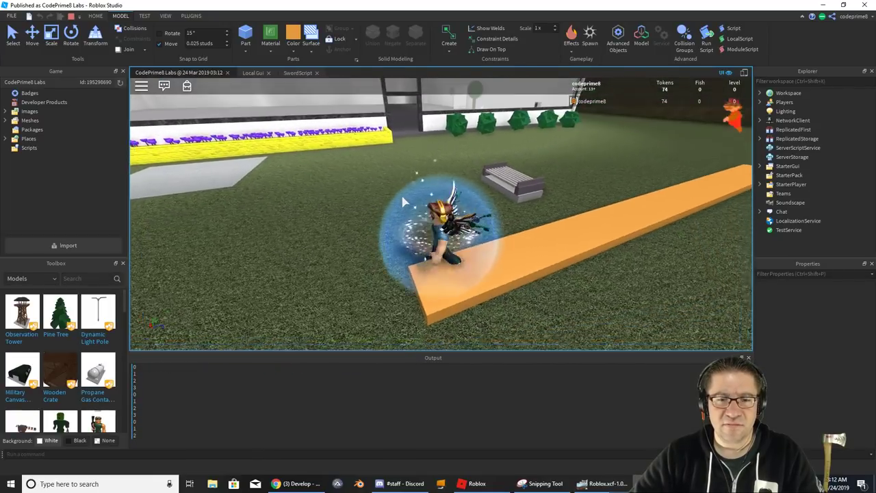
{"action": "key", "text": "a"}
{"action": "key", "text": "s"}
{"action": "key", "text": "d"}
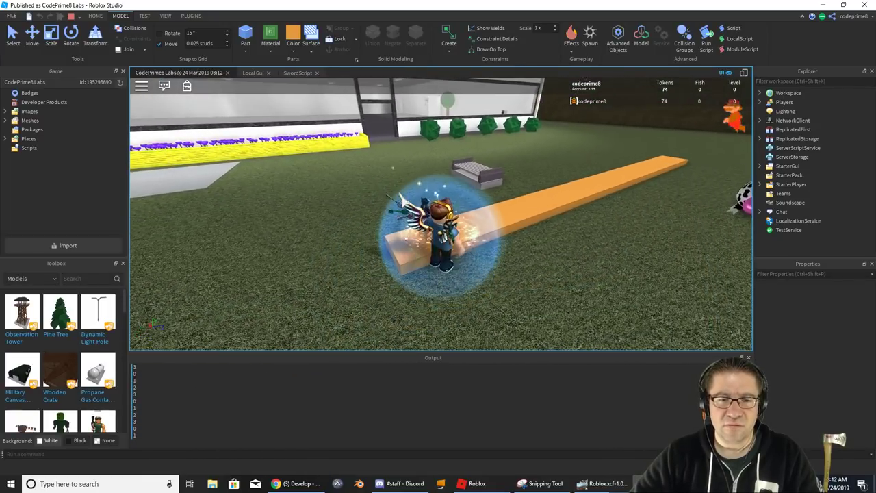
{"action": "key", "text": "w"}
{"action": "key", "text": "a"}
{"action": "key", "text": "s"}
{"action": "key", "text": "d"}
{"action": "key", "text": "w"}
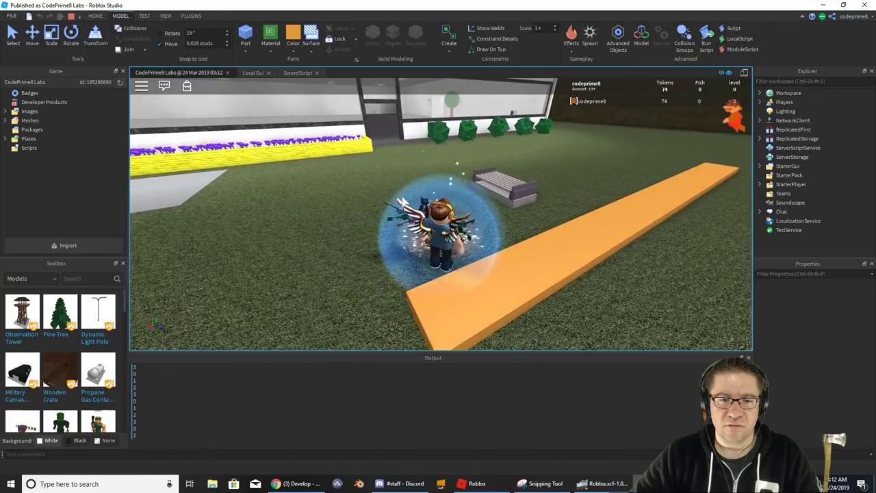
{"action": "key", "text": "a"}
{"action": "key", "text": "s"}
{"action": "key", "text": "d"}
{"action": "key", "text": "w"}
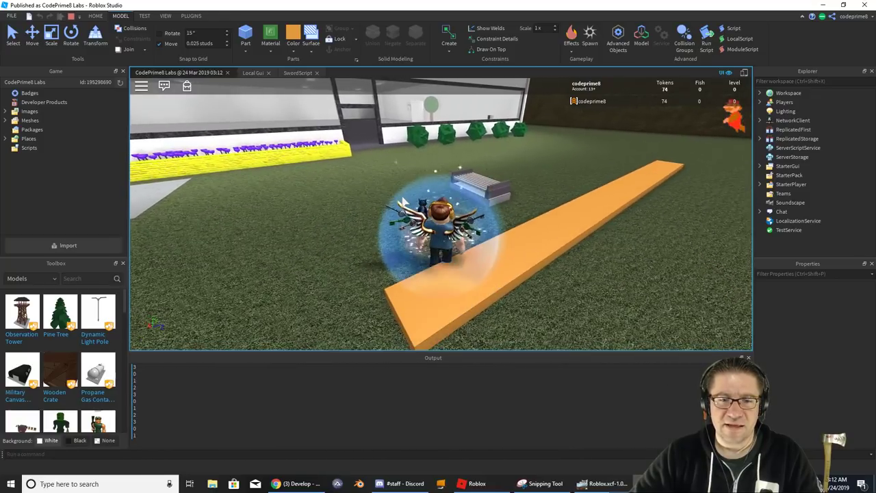
{"action": "key", "text": "a"}
{"action": "key", "text": "d"}
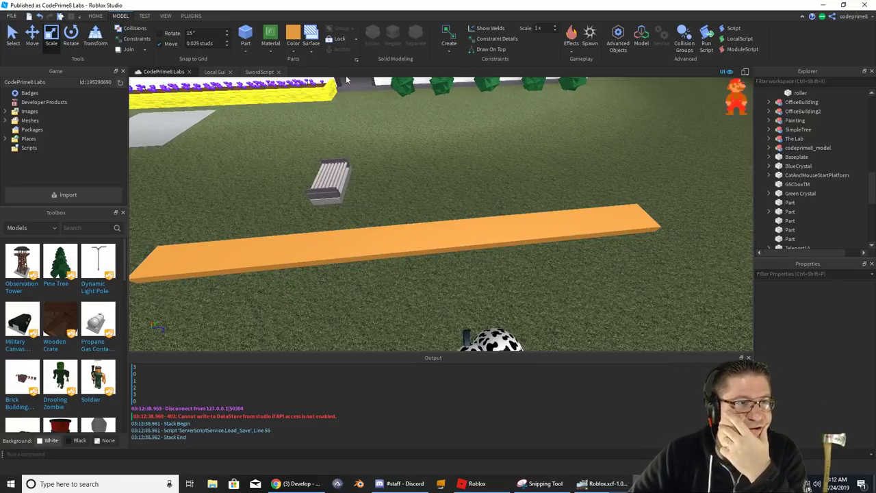
- Examine the world axis indicator from several view angles to determine which axis runs along the orange plank
{"action": "left_click", "coordinate": [165, 17]}
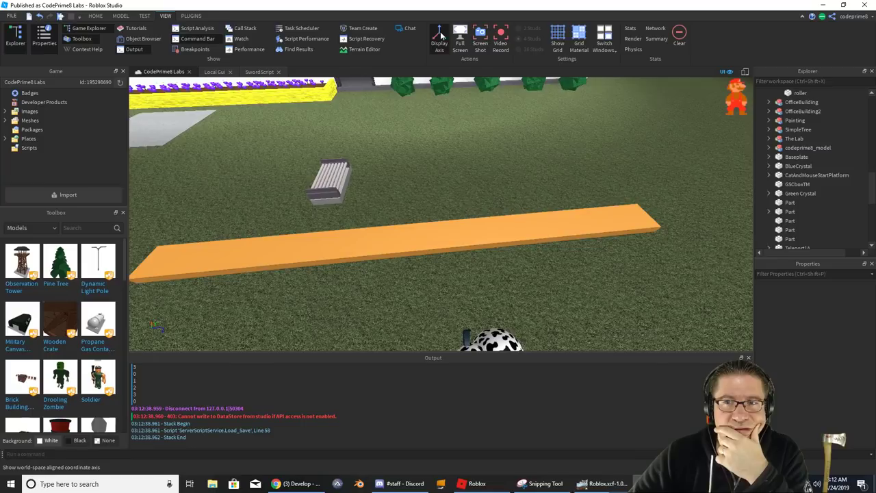
{"action": "right_click_drag", "start_coordinate": [237, 308], "coordinate": [189, 318]}
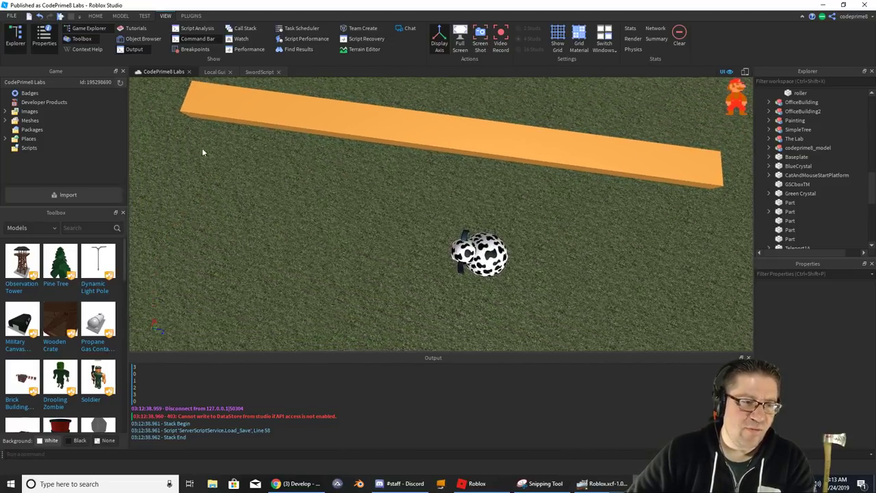
{"action": "right_click_drag", "start_coordinate": [202, 152], "coordinate": [269, 324]}
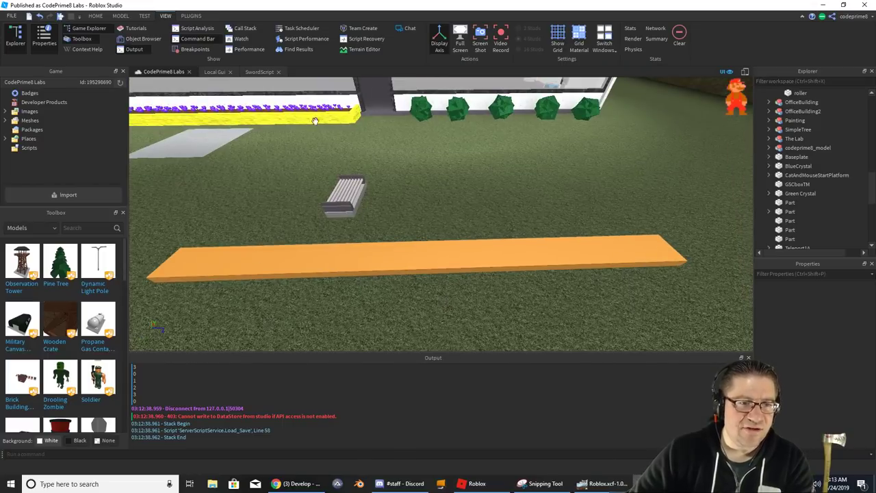
{"action": "right_click_drag", "start_coordinate": [232, 248], "coordinate": [232, 243]}
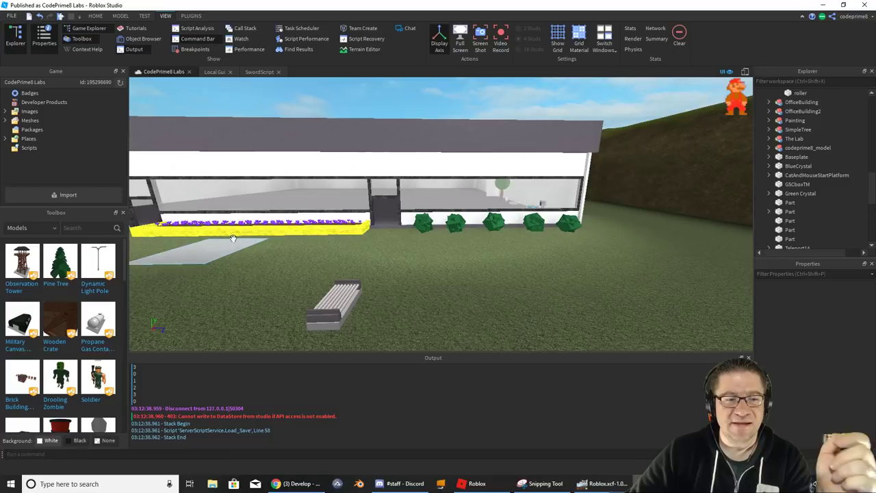
{"action": "right_click_drag", "start_coordinate": [234, 242], "coordinate": [234, 237]}
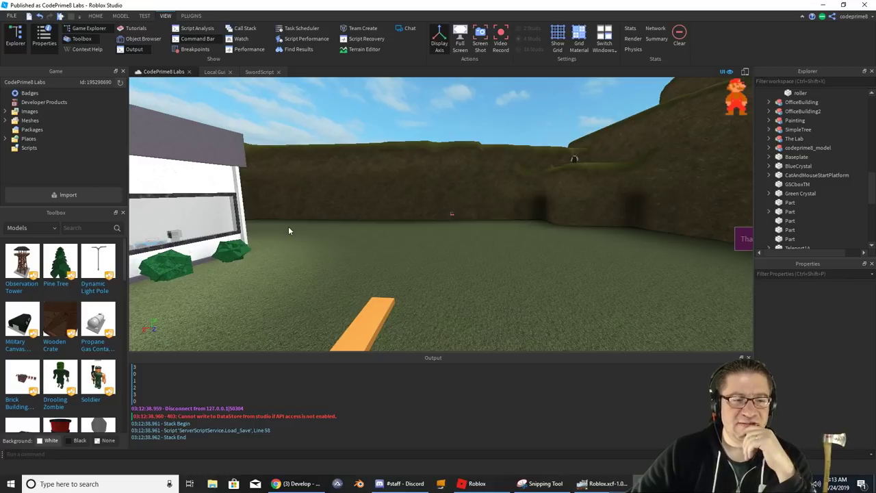
{"action": "right_click_drag", "start_coordinate": [288, 227], "coordinate": [288, 226]}
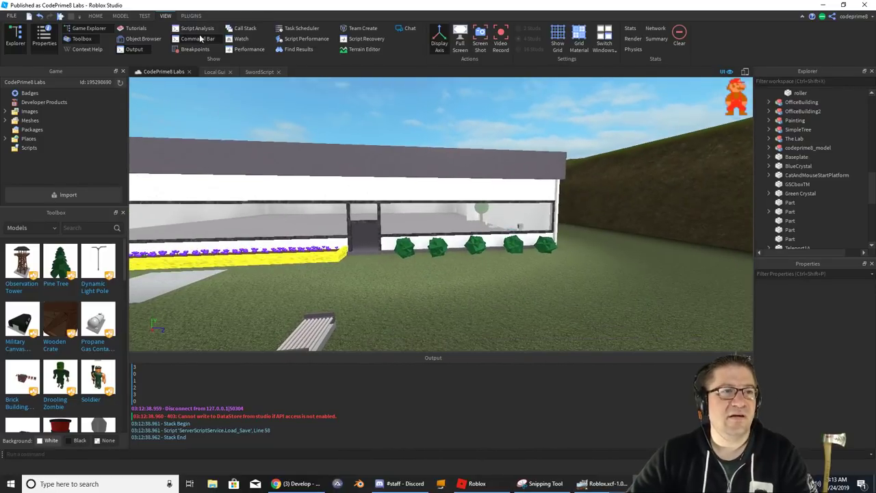
{"action": "right_click_drag", "start_coordinate": [271, 133], "coordinate": [305, 174]}
- Select the orange plank and set the X component of its Velocity to 0
{"action": "left_click", "coordinate": [378, 228]}
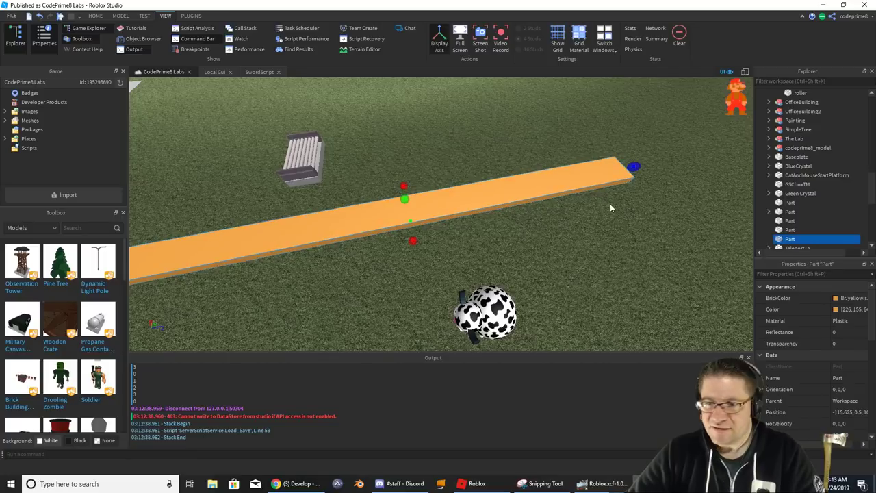
{"action": "right_click_drag", "start_coordinate": [644, 282], "coordinate": [450, 260]}
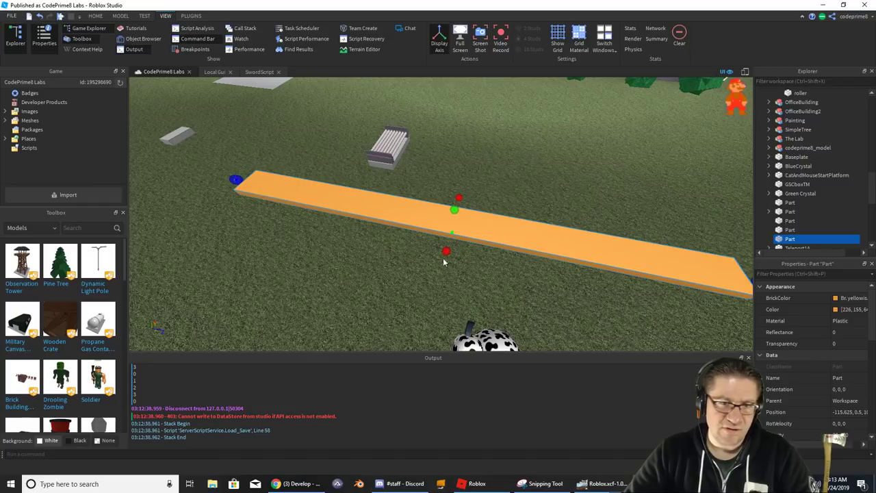
{"action": "right_click_drag", "start_coordinate": [550, 256], "coordinate": [549, 259]}
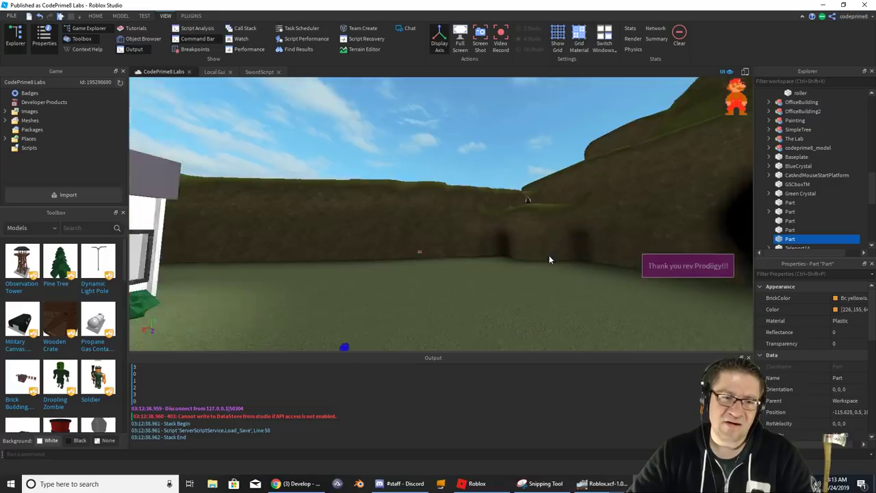
{"action": "key", "text": "f"}
{"action": "scroll", "coordinate": [814, 328], "scroll_direction": "down", "scroll_amount": 5}
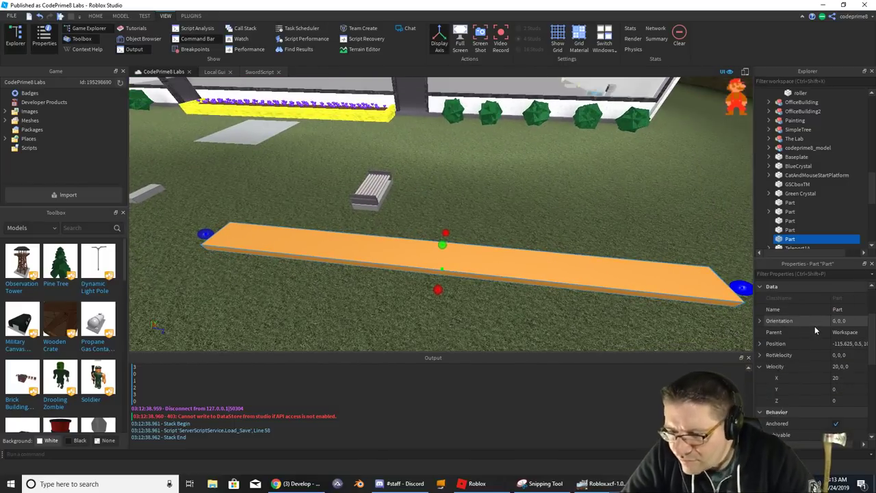
{"action": "scroll", "coordinate": [842, 336], "scroll_direction": "up", "scroll_amount": 1}
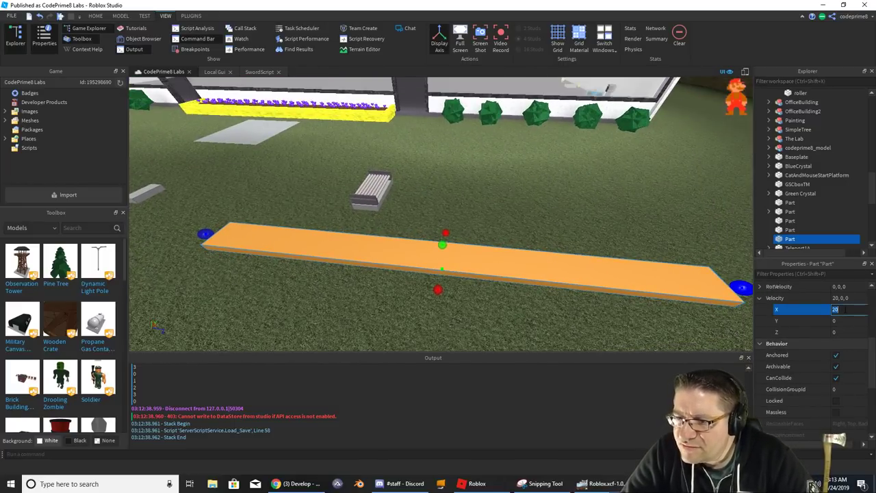
{"action": "type", "text": "0"}
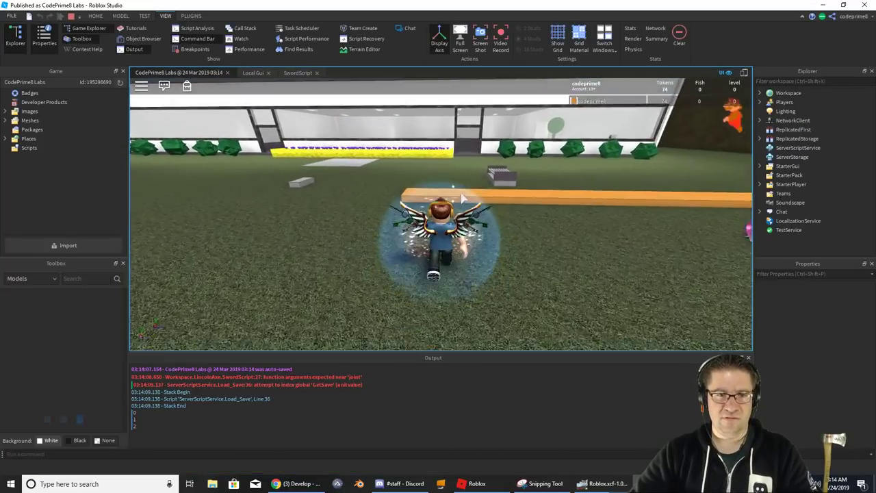
- Move the character onto the orange plank in a playtest to check how it carries the player, and end the test
{"action": "key", "text": "w"}
{"action": "right_click_drag", "start_coordinate": [461, 193], "coordinate": [459, 198]}
{"action": "key", "text": "d"}
{"action": "key", "text": "a"}
{"action": "key", "text": "w"}
{"action": "key", "text": "w"}
{"action": "key", "text": "a"}
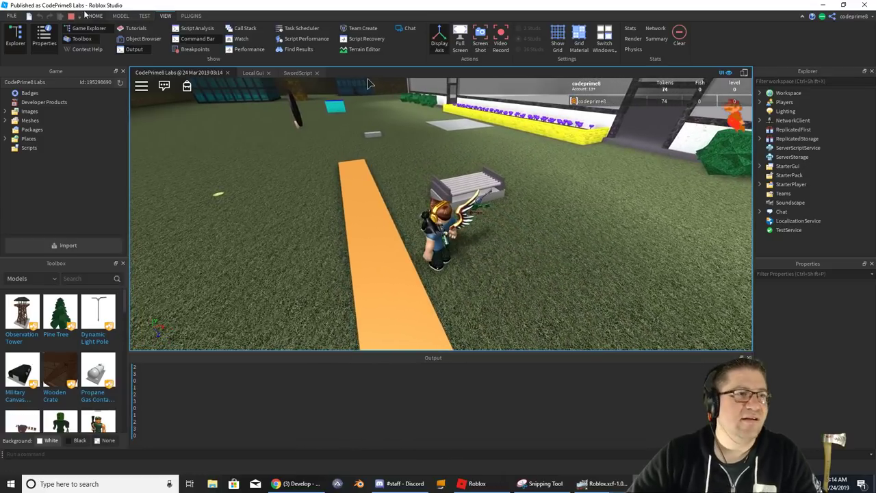
{"action": "left_click", "coordinate": [73, 17]}
- Select a single roller inside the Straight Conveyor model and check its Velocity property
{"action": "key", "text": "w"}
{"action": "right_click_drag", "start_coordinate": [467, 160], "coordinate": [466, 160]}
{"action": "key", "text": "w"}
{"action": "left_click", "coordinate": [383, 151]}
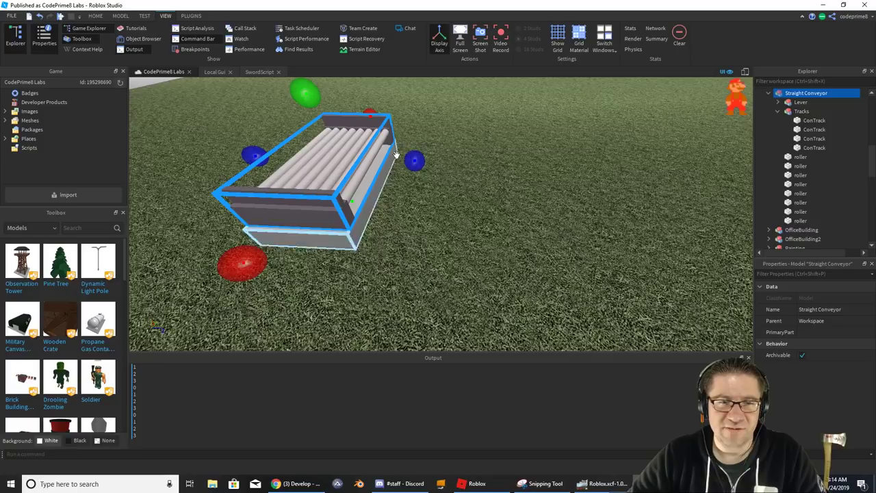
{"action": "left_click", "coordinate": [383, 165], "text": "alt"}
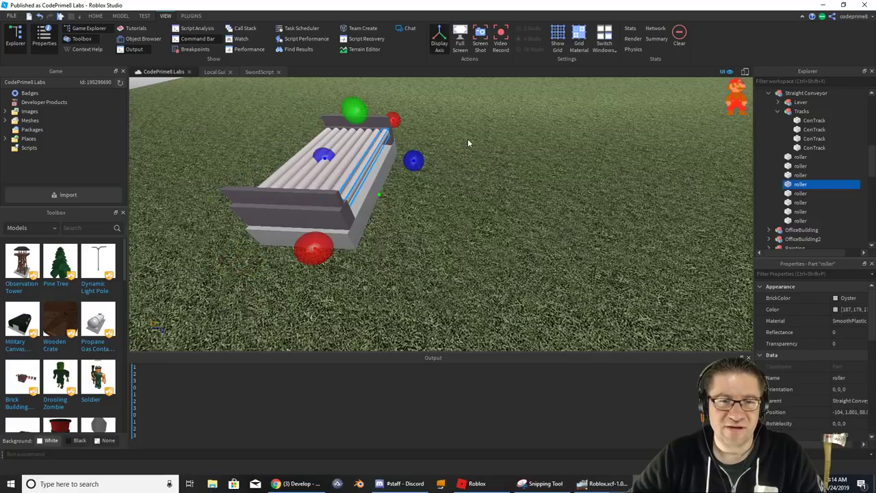
{"action": "right_click_drag", "start_coordinate": [441, 145], "coordinate": [441, 146]}
{"action": "key", "text": "w"}
{"action": "key", "text": "w"}
{"action": "key", "text": "s"}
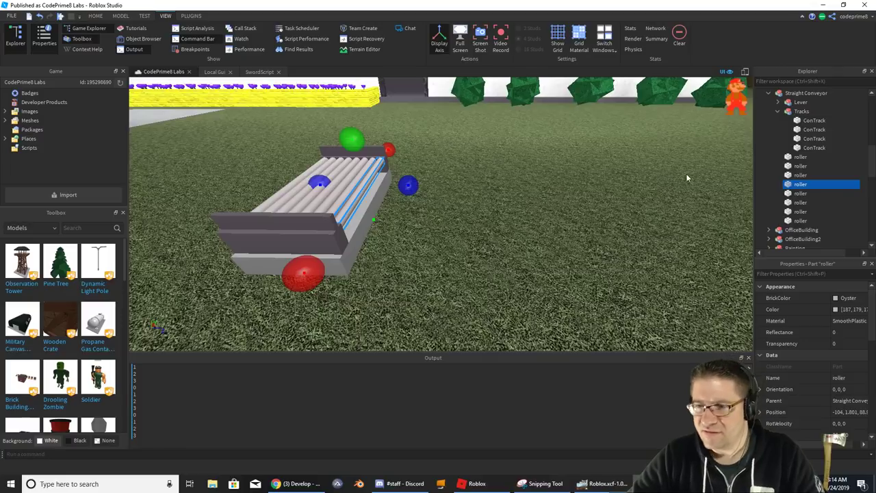
{"action": "scroll", "coordinate": [834, 304], "scroll_direction": "down", "scroll_amount": 2}
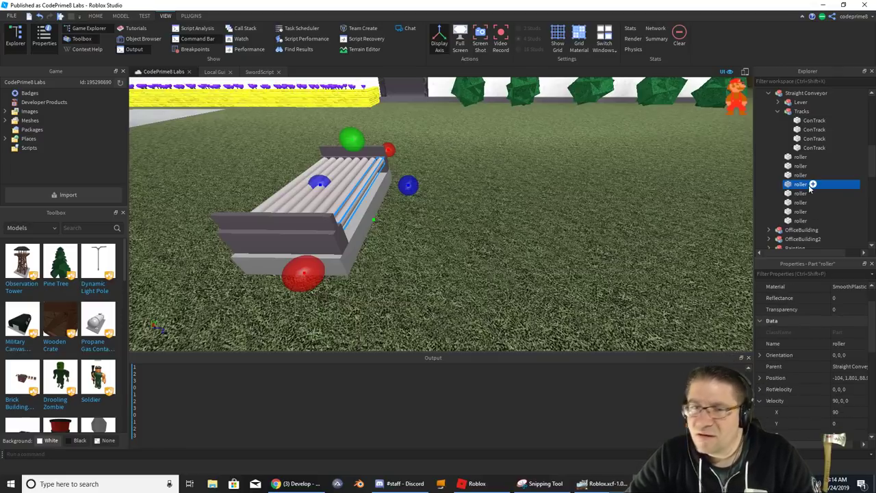
- Select all eight rollers of the Straight Conveyor and set their Velocity to 0, 0, 20
{"action": "left_click", "coordinate": [802, 157], "text": "shift"}
{"action": "left_click", "coordinate": [802, 221]}
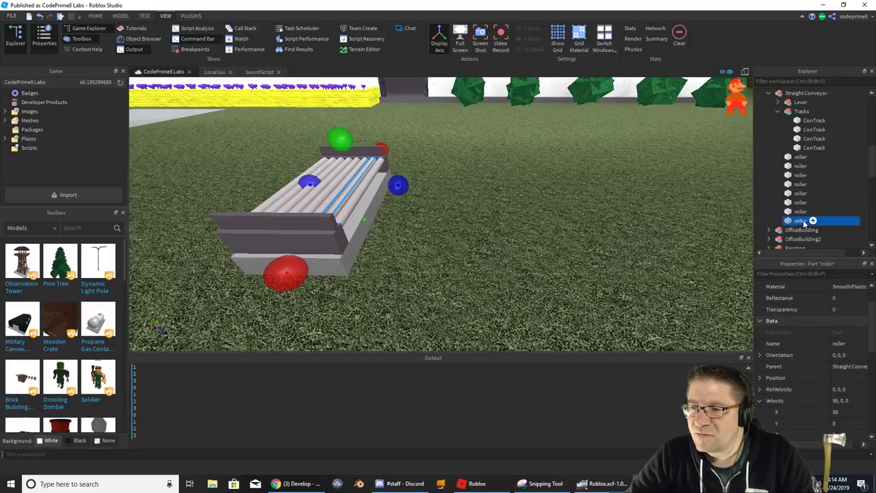
{"action": "left_click", "coordinate": [801, 158], "text": "shift"}
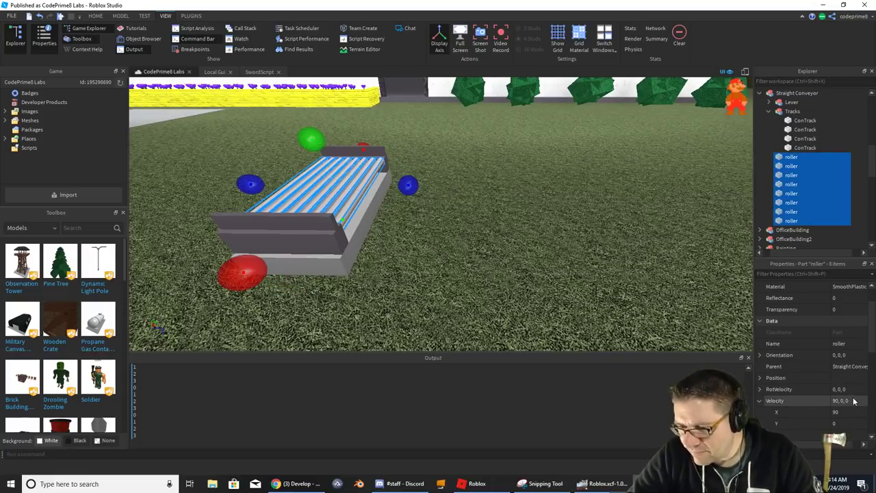
{"action": "scroll", "coordinate": [853, 401], "scroll_direction": "down", "scroll_amount": 1}
{"action": "type", "text": "0"}
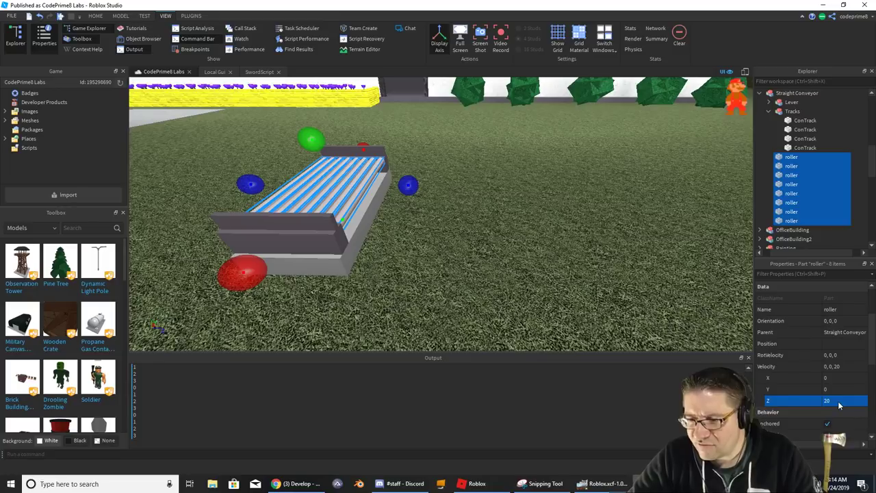
- Start a playtest and walk the character onto the Straight Conveyor to check how its rollers carry the player
{"action": "left_click", "coordinate": [593, 251]}
{"action": "key", "text": "F5"}
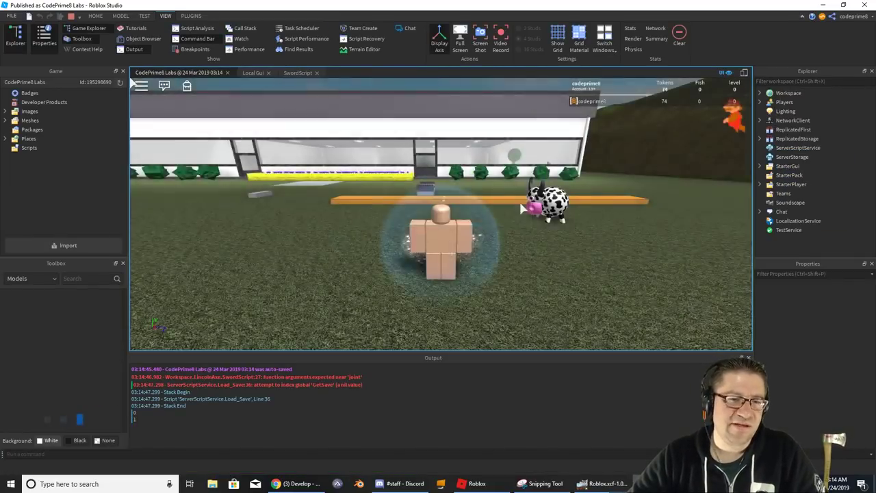
{"action": "key", "text": "w"}
{"action": "scroll", "coordinate": [520, 209], "scroll_direction": "up", "scroll_amount": 6}
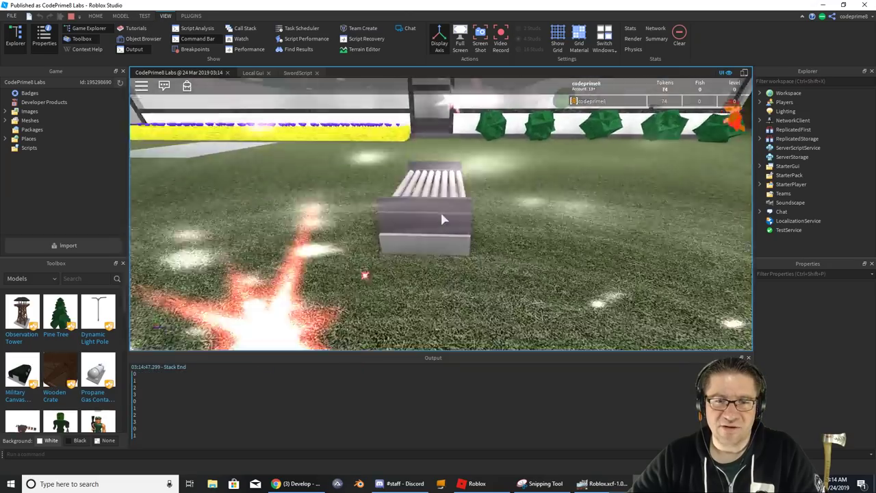
{"action": "scroll", "coordinate": [442, 215], "scroll_direction": "down", "scroll_amount": 3}
{"action": "key", "text": "a"}
{"action": "key", "text": "d"}
{"action": "scroll", "coordinate": [441, 217], "scroll_direction": "down", "scroll_amount": 4}
{"action": "right_click_drag", "start_coordinate": [441, 218], "coordinate": [441, 217]}
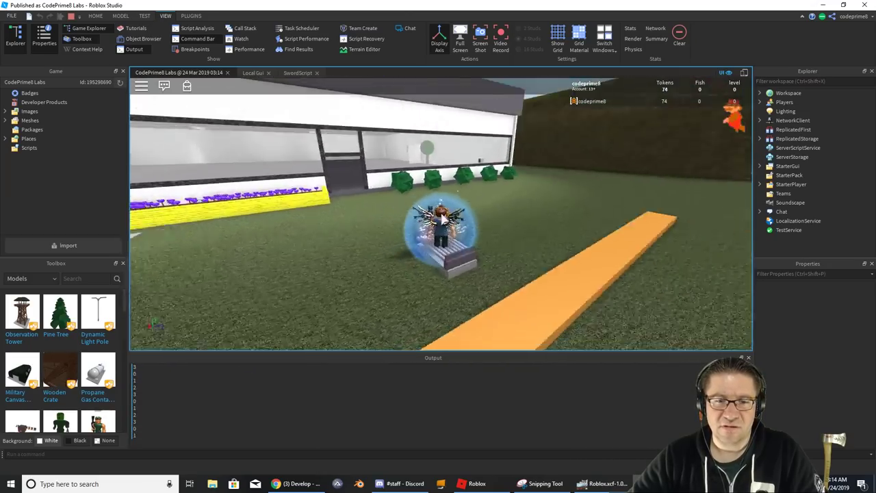
{"action": "key", "text": "s"}
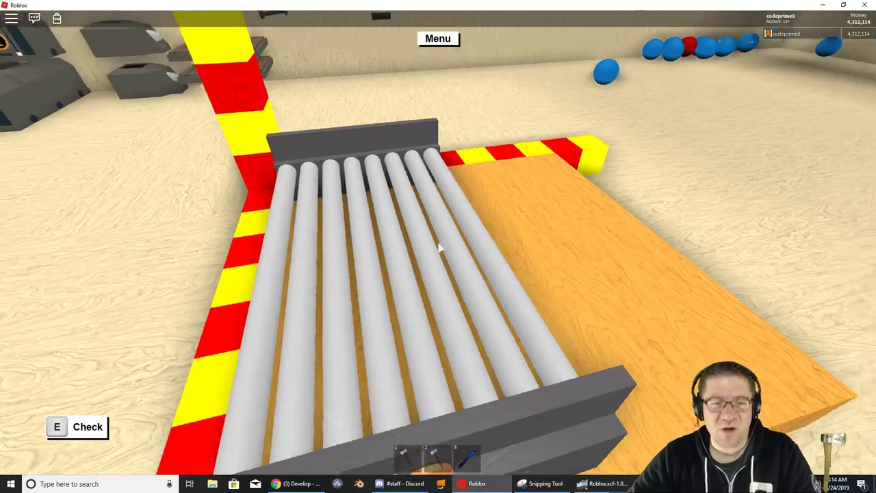
- Switch to the running Roblox game and examine the reference conveyor with the orange lever from around the character
{"action": "scroll", "coordinate": [440, 249], "scroll_direction": "down", "scroll_amount": 4}
{"action": "key", "text": "s"}
{"action": "right_click_drag", "start_coordinate": [440, 248], "coordinate": [440, 249]}
{"action": "key", "text": "w"}
{"action": "key", "text": "w"}
{"action": "key", "text": "1"}
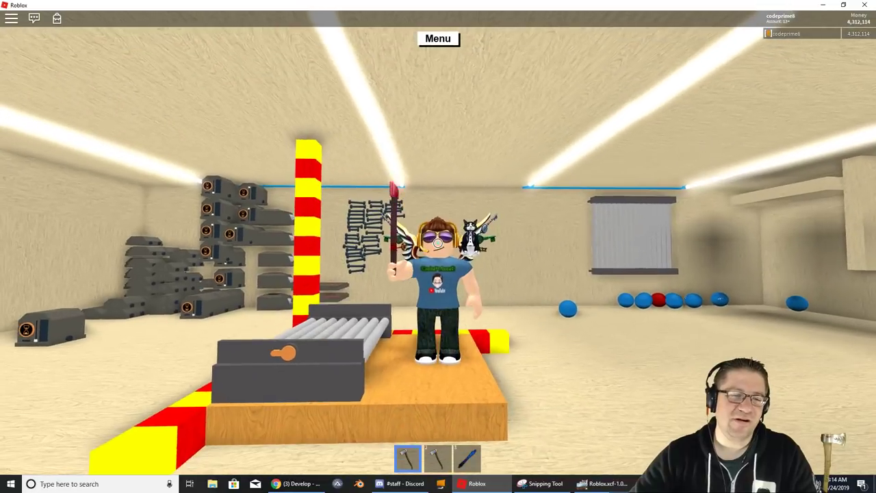
{"action": "key", "text": "2"}
{"action": "right_click_drag", "start_coordinate": [440, 322], "coordinate": [429, 325]}
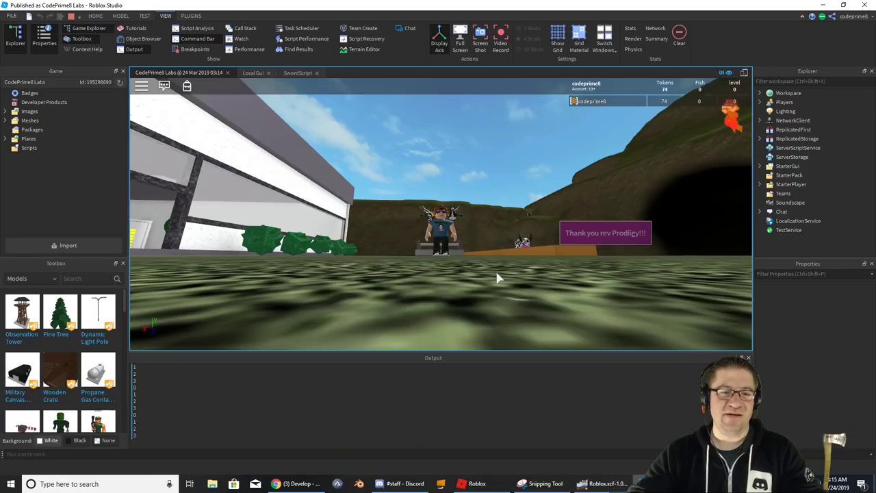
- Return to the Roblox Studio playtest and walk the character past the conveyor into the office building
{"action": "key", "text": "w"}
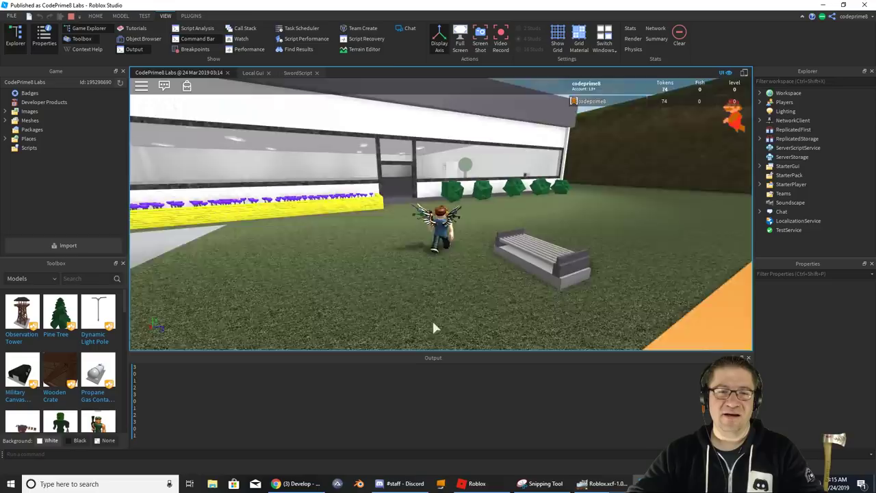
{"action": "scroll", "coordinate": [435, 328], "scroll_direction": "up", "scroll_amount": 6}
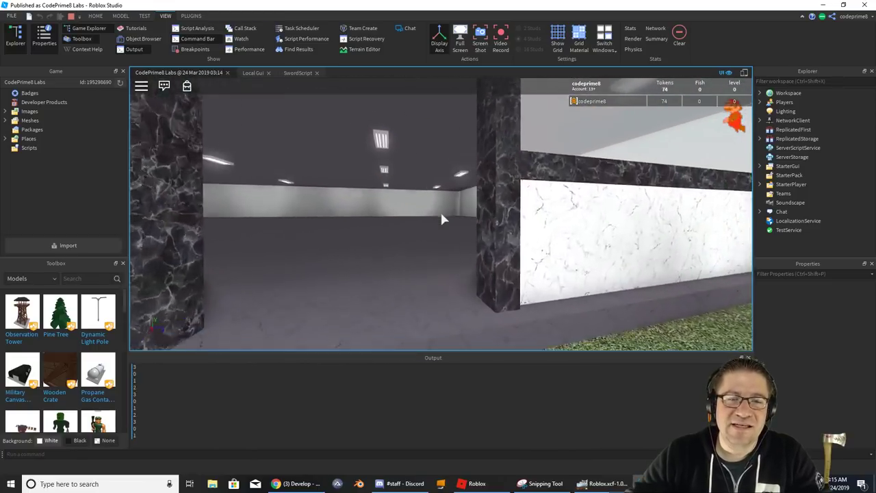
{"action": "key", "text": "w"}
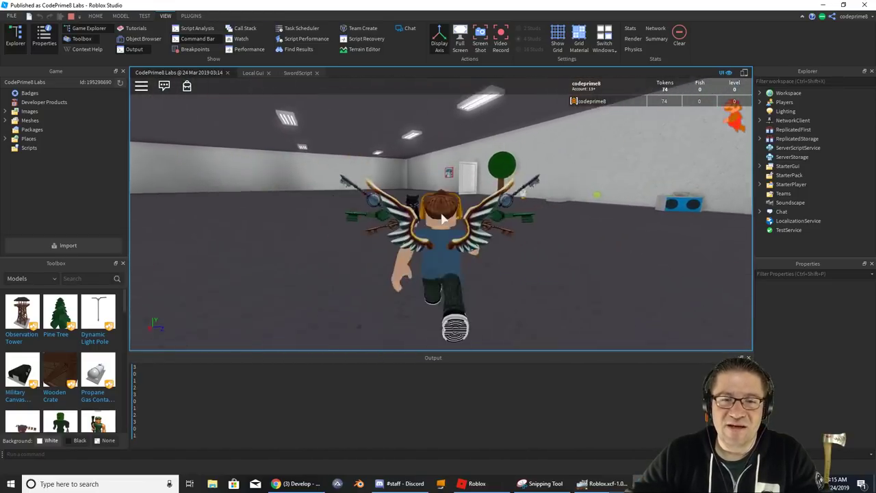
{"action": "key", "text": "w"}
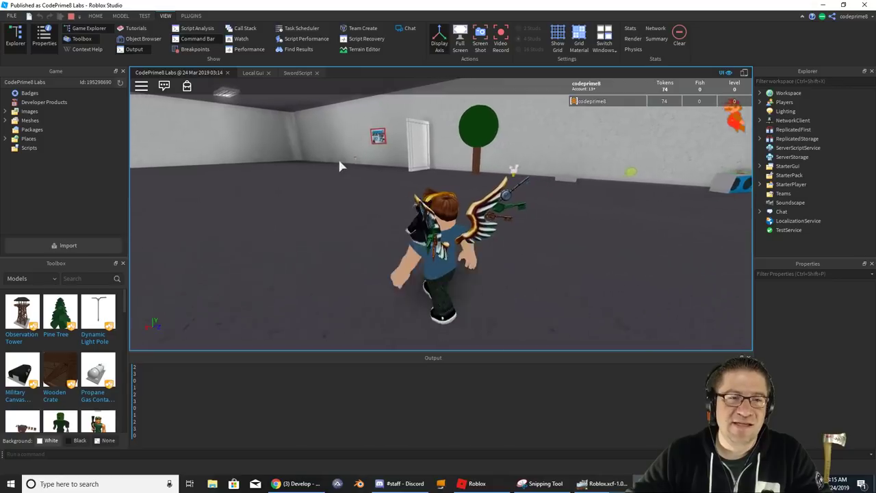
{"action": "key", "text": "a"}
{"action": "right_click_drag", "start_coordinate": [336, 164], "coordinate": [336, 164]}
{"action": "key", "text": "a"}
{"action": "key", "text": "s"}
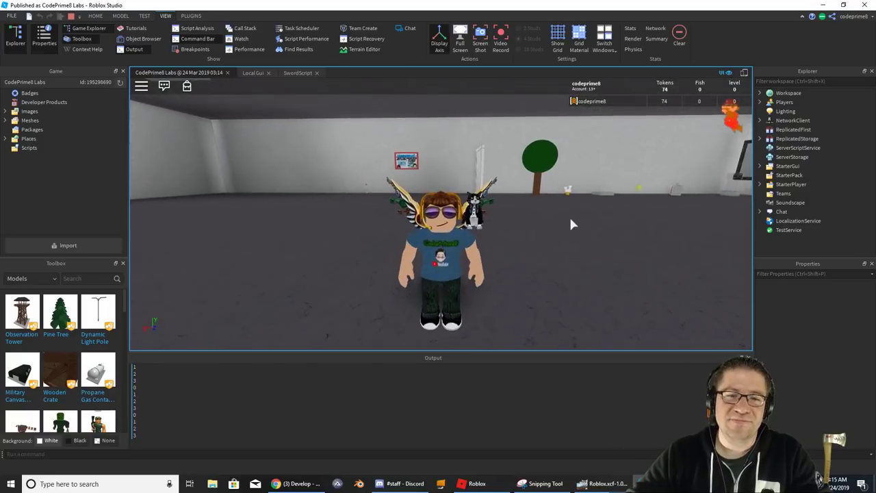